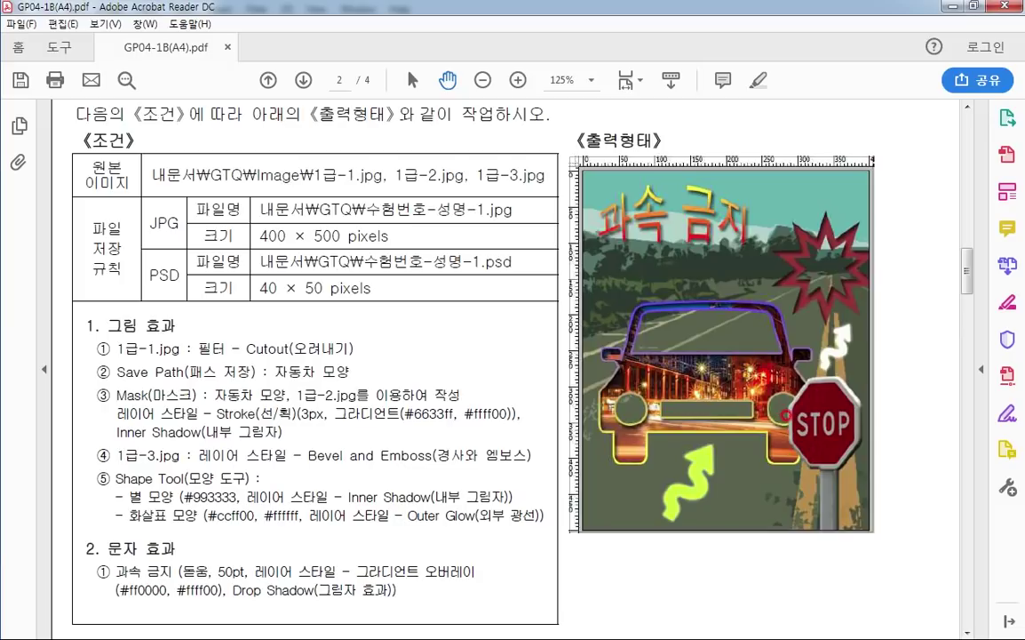
Review page 2 of the exam task sheet in Acrobat Reader, showing conditions and the sample output
mouse_move(659, 436)
left_mouse_down()
mouse_move(609, 471)
mouse_move(606, 437)
mouse_move(581, 434)
mouse_move(591, 382)
mouse_move(602, 381)
mouse_move(589, 354)
mouse_move(660, 283)
mouse_move(715, 282)
mouse_move(662, 279)
mouse_move(797, 317)
mouse_move(791, 341)
mouse_move(812, 450)
left_mouse_up()
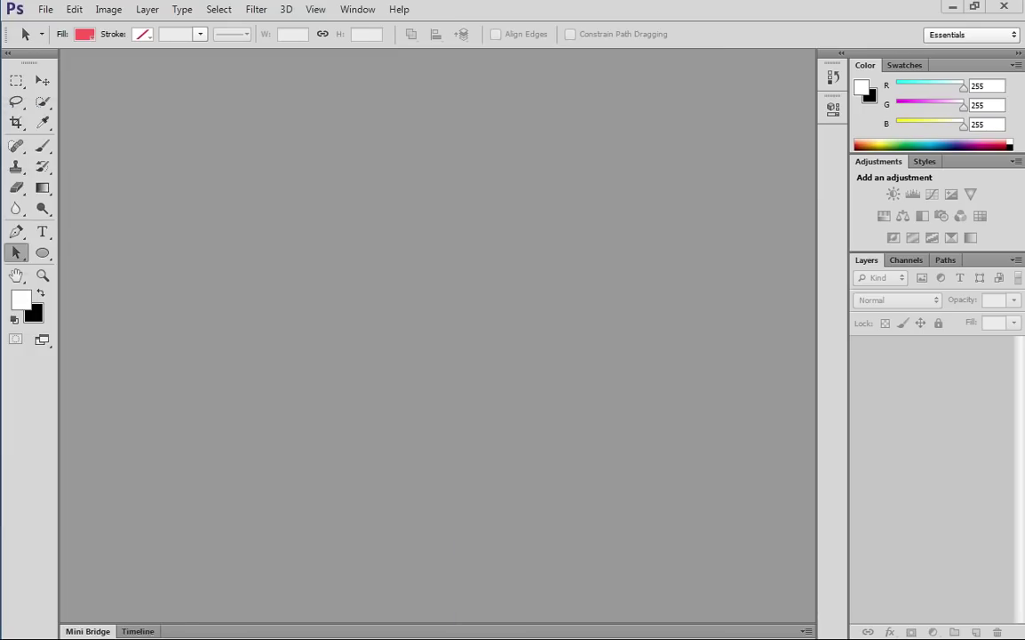
Create a 400×500 px, 72 ppi RGB white document named with the exam number and candidate's name
left_click(45, 9)
left_click(55, 26)
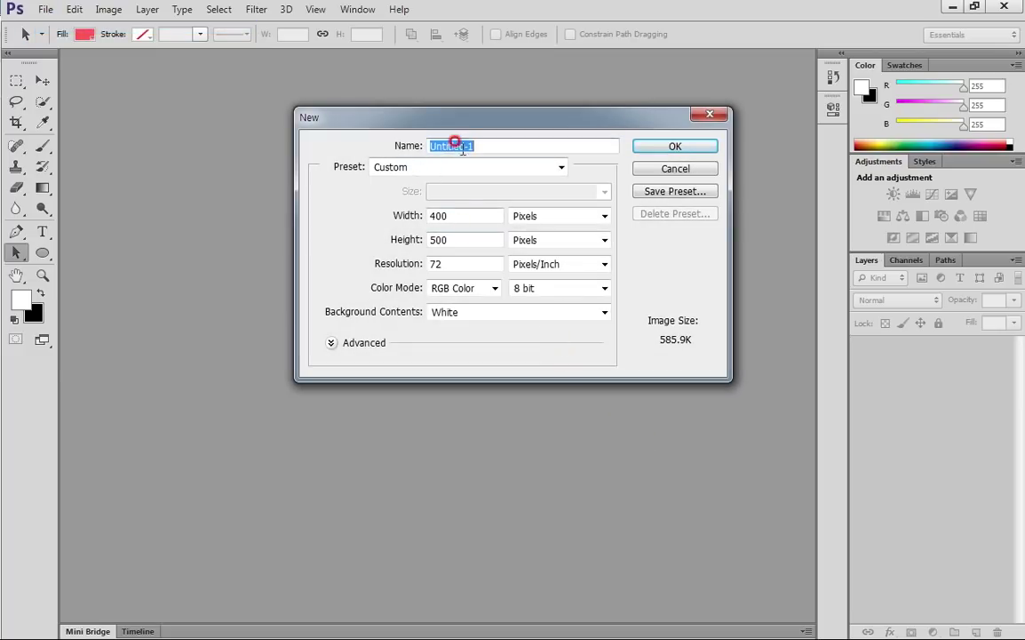
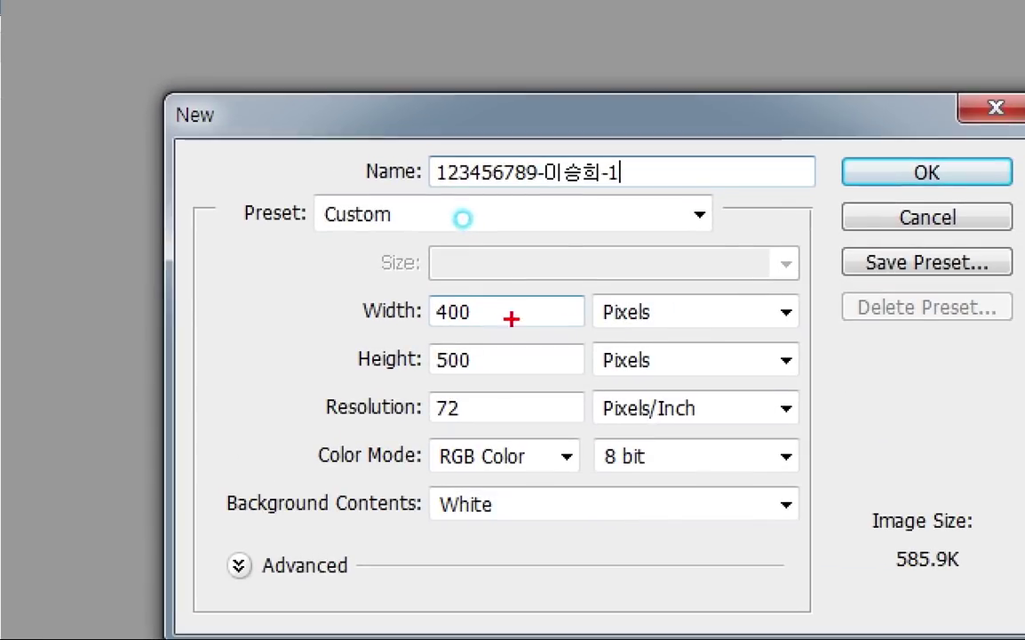
left_click_drag(467, 219, 462, 207)
mouse_move(441, 363)
left_mouse_down()
mouse_move(458, 345)
mouse_move(487, 358)
left_mouse_up()
mouse_move(473, 418)
left_mouse_down()
mouse_move(437, 415)
mouse_move(462, 416)
left_mouse_up()
left_click_drag(415, 473, 572, 474)
mouse_move(481, 497)
left_mouse_down()
mouse_move(483, 534)
mouse_move(446, 485)
left_mouse_up()
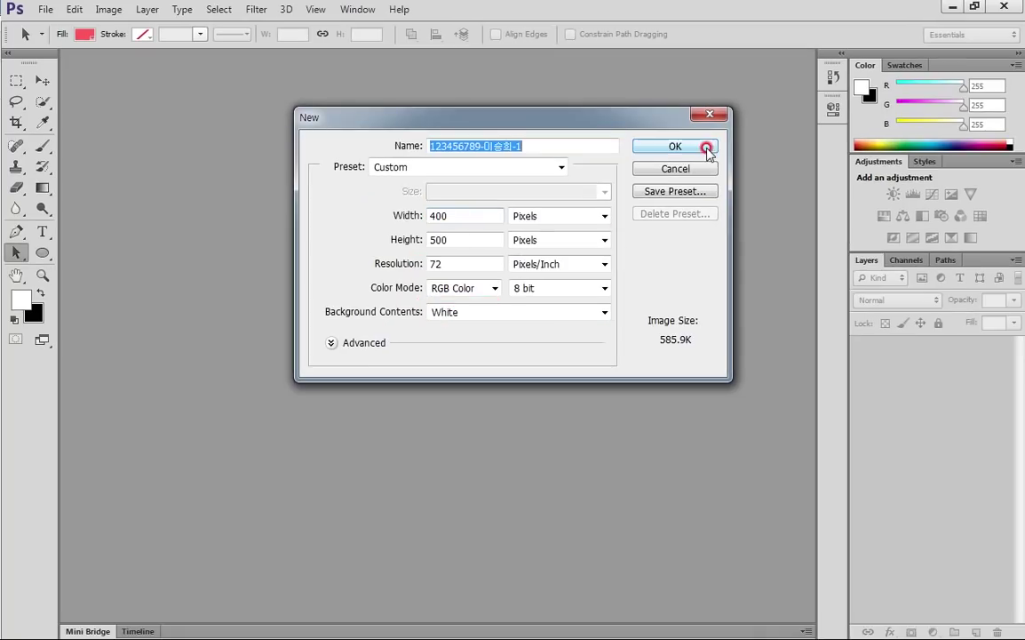
left_click(807, 189)
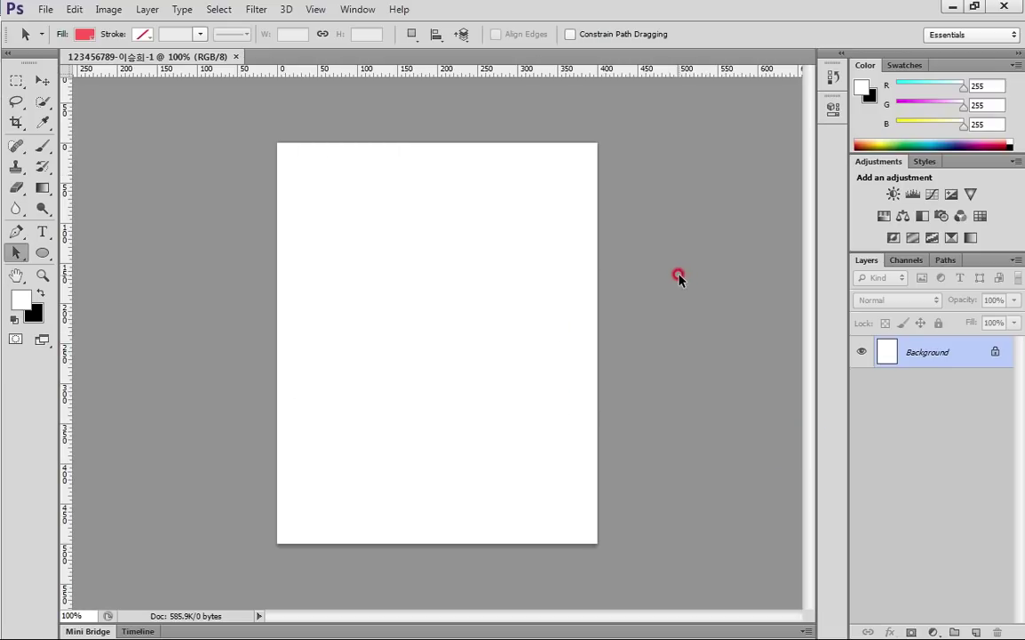
Confirm the ruler measurement units are set to pixels
scroll(655, 288, "up", 2)
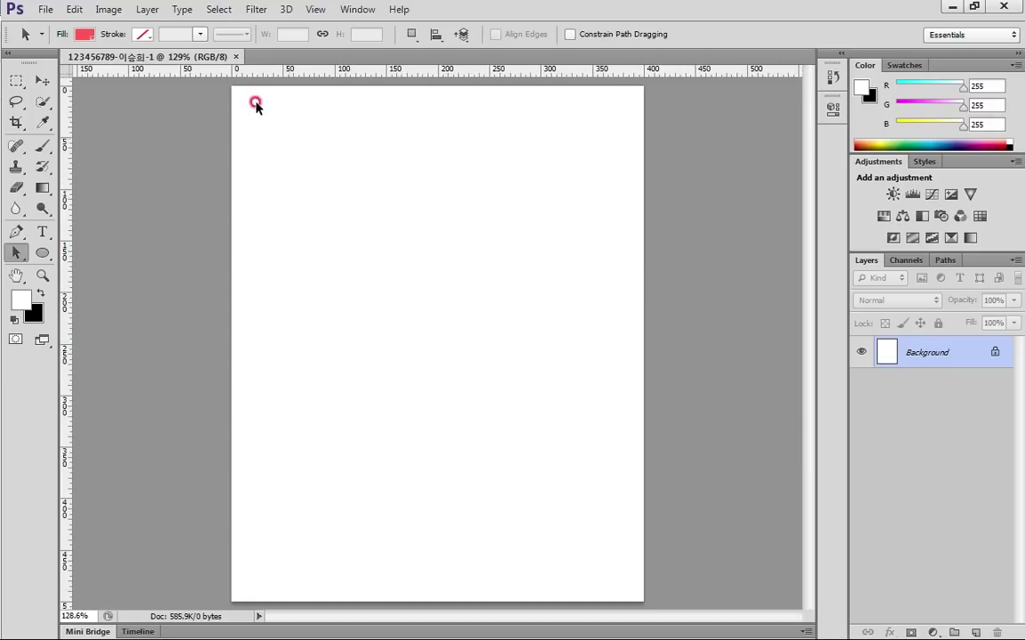
left_click(317, 10)
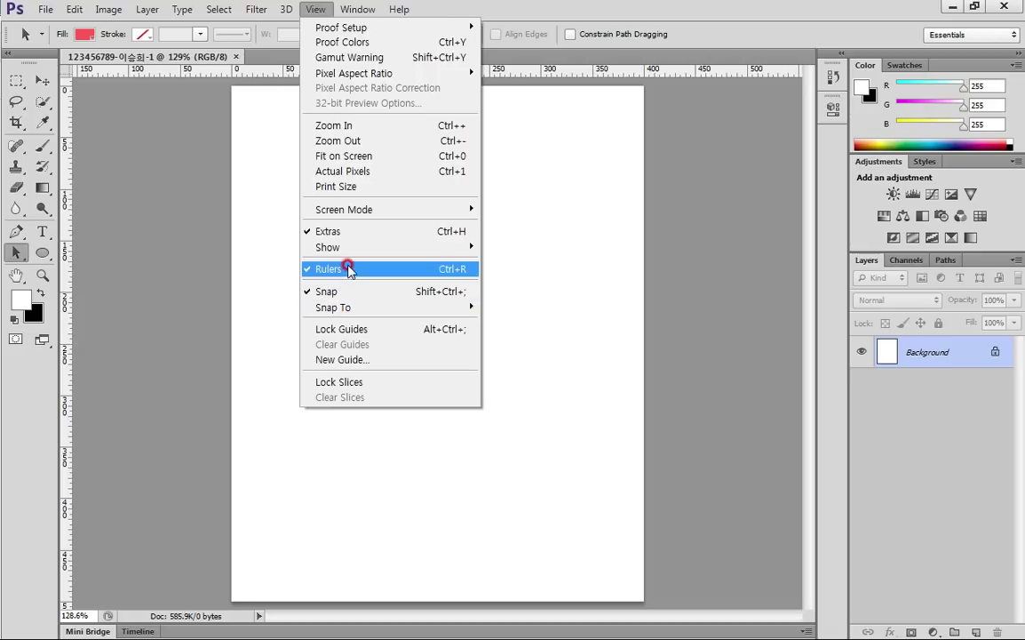
left_click(230, 71)
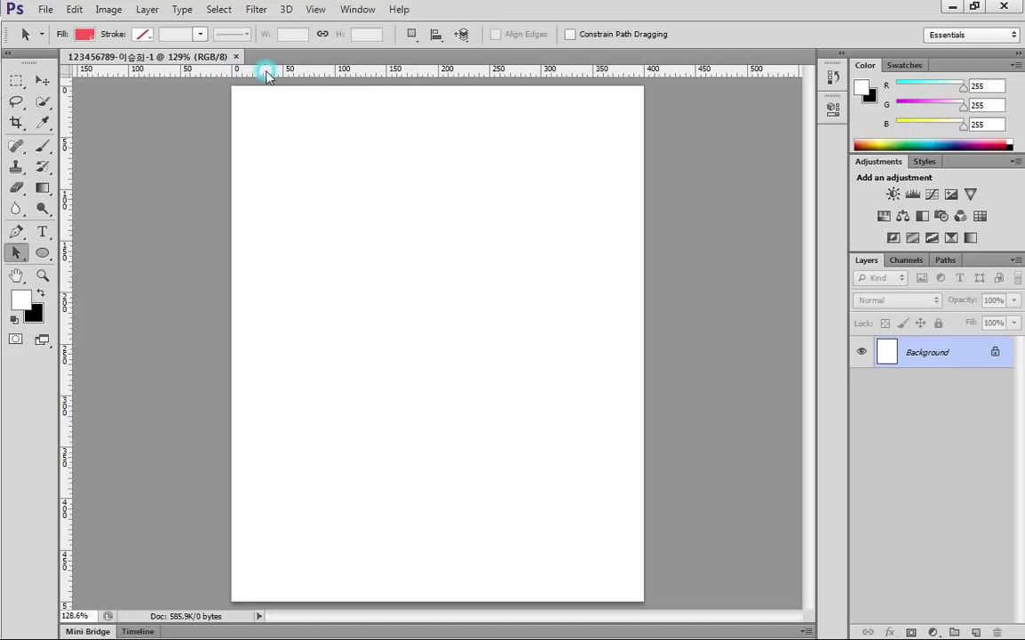
right_click(317, 73)
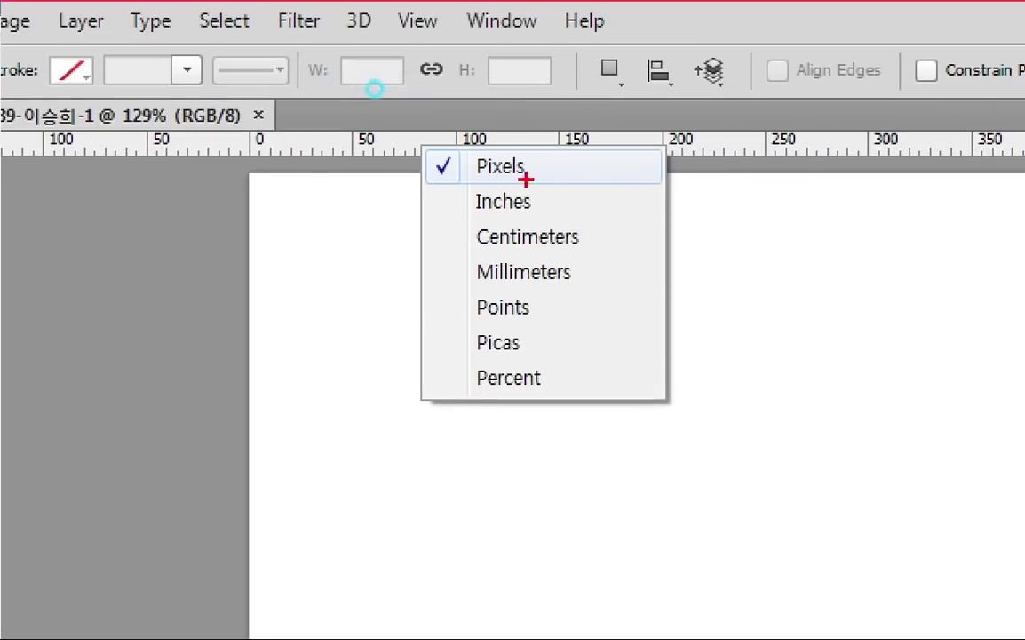
mouse_move(380, 87)
left_mouse_down()
mouse_move(311, 70)
mouse_move(378, 92)
left_mouse_up()
key("Escape")
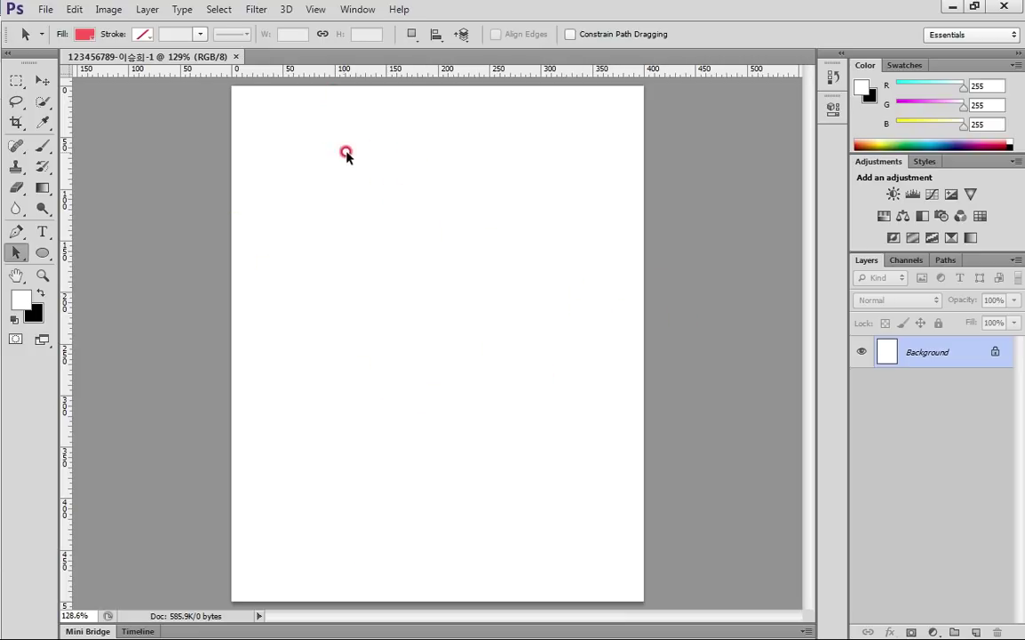
Set the grid preferences to custom red gridlines every 100 px with 1 subdivision
left_click(75, 9)
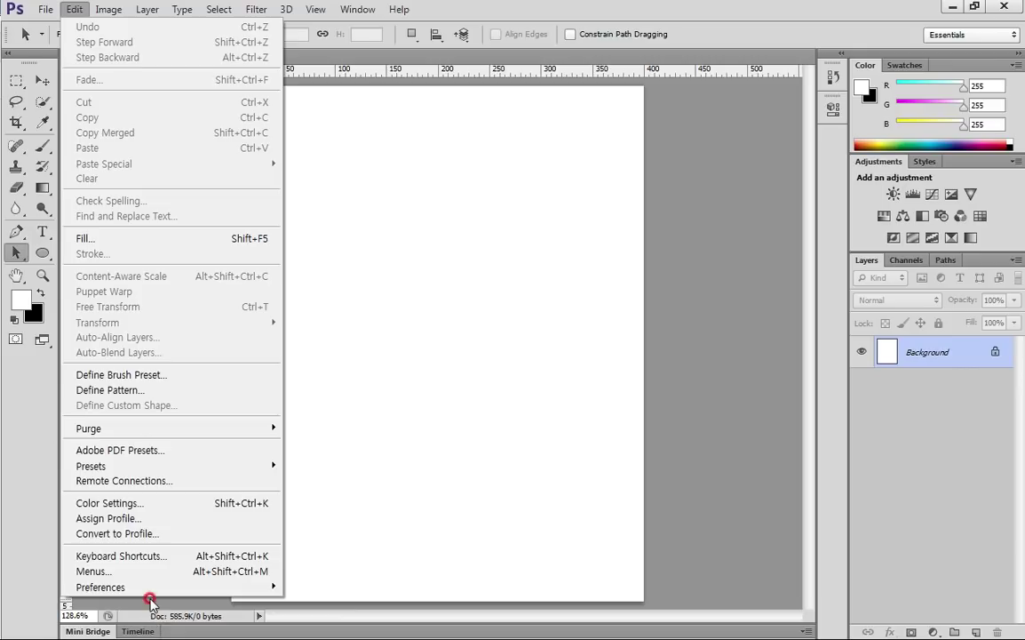
mouse_move(148, 587)
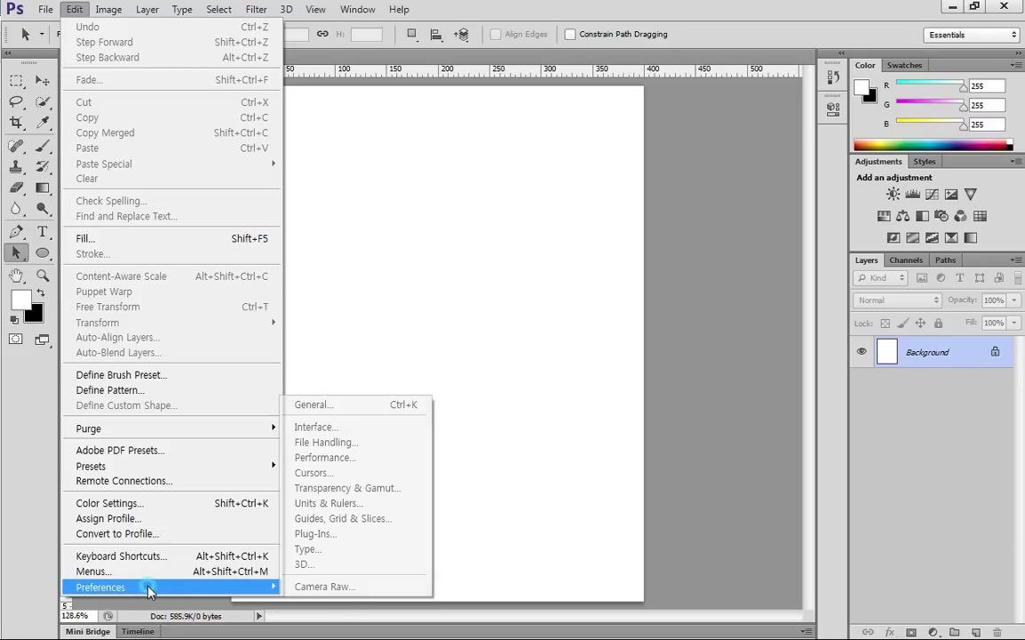
left_click(370, 522)
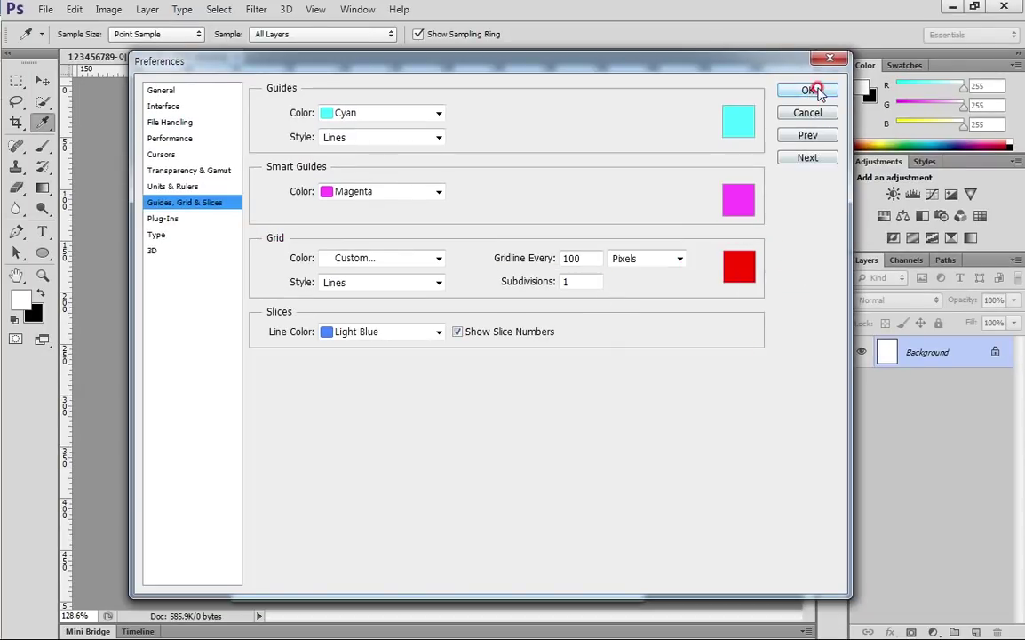
left_click(808, 91)
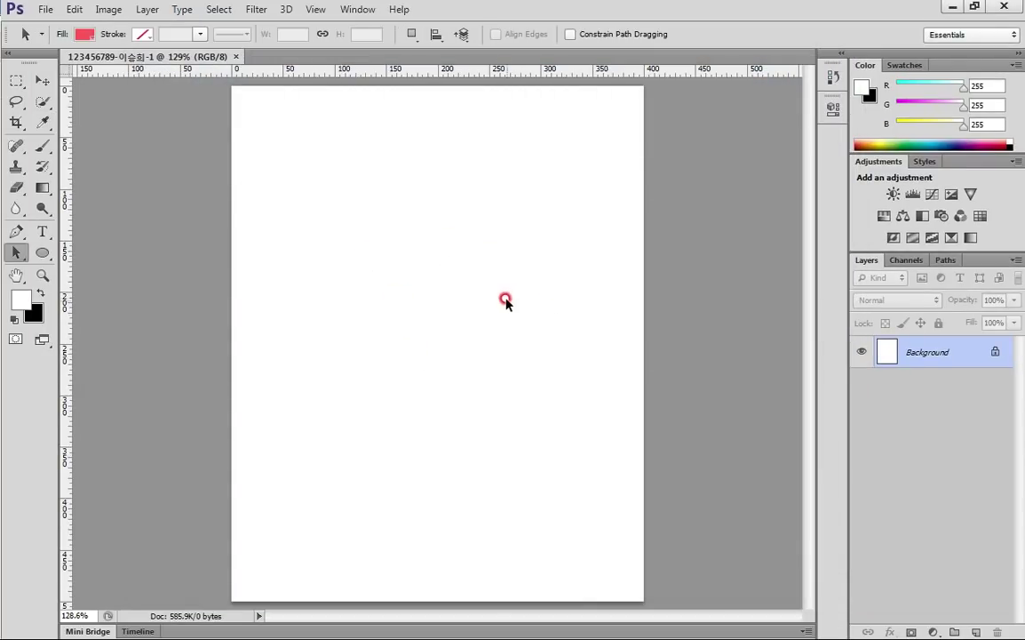
Show the red 100-pixel grid on the canvas and bring the task sheet window back in front
left_click(315, 11)
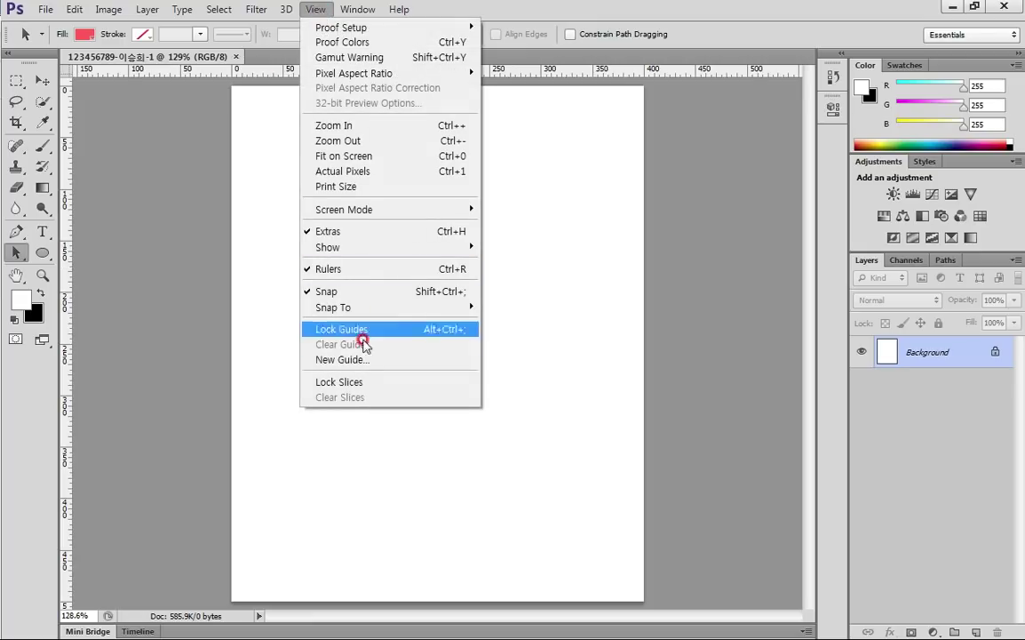
mouse_move(359, 249)
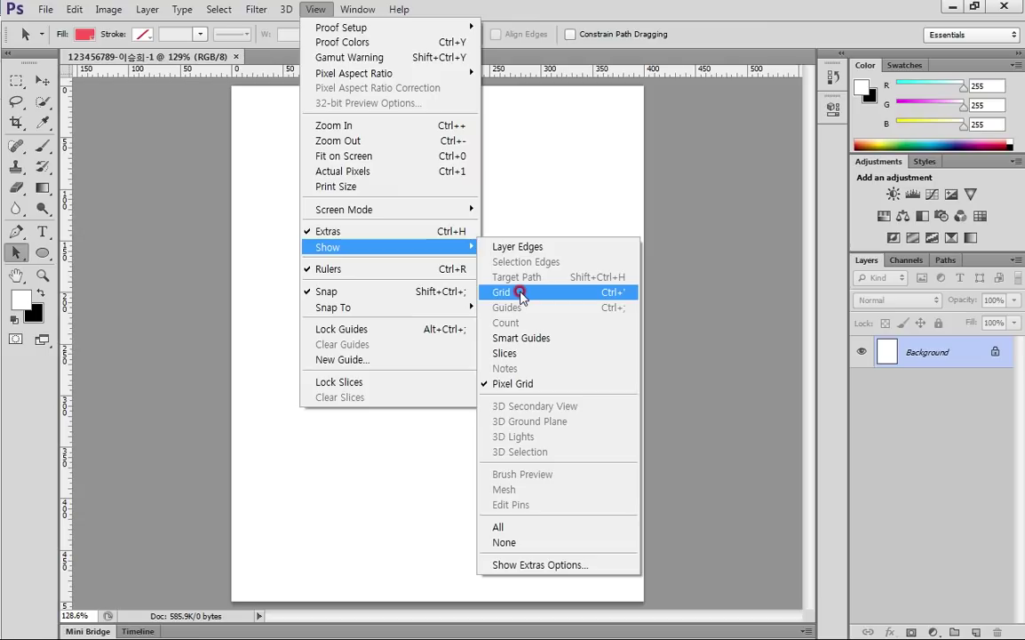
left_click(521, 293)
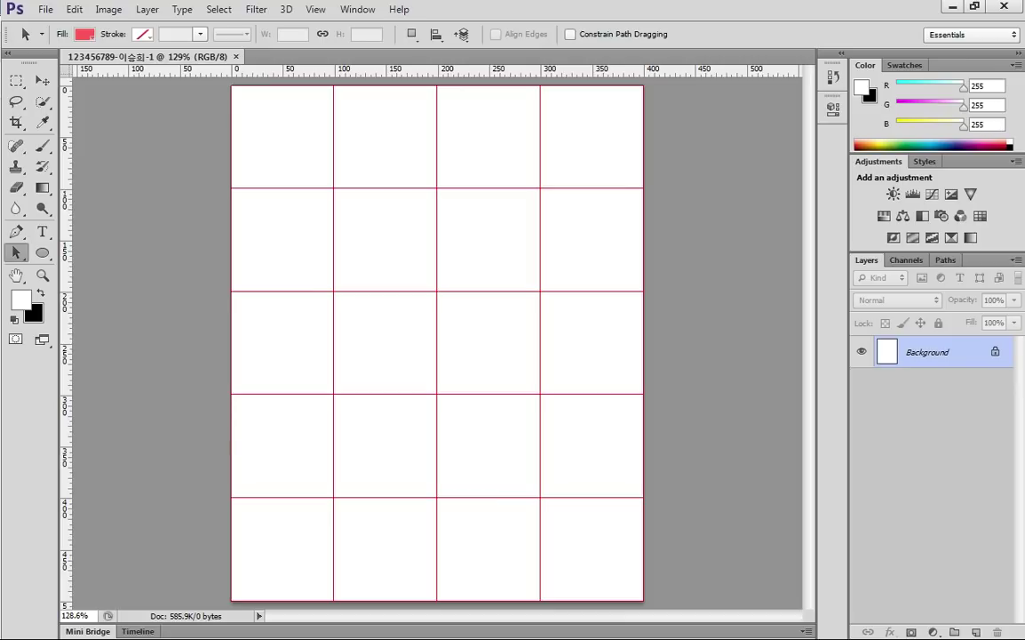
left_click_drag(0, 293, 322, 60)
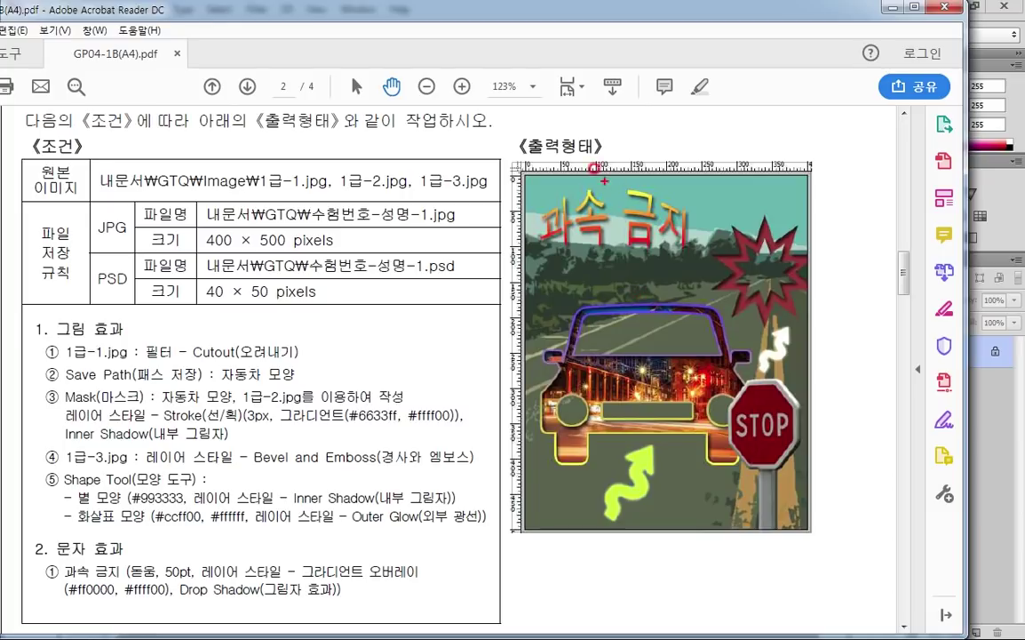
Compare the sample image's layout against the grid lines, then minimize the task sheet
left_click_drag(595, 127, 601, 588)
left_click_drag(662, 258, 669, 575)
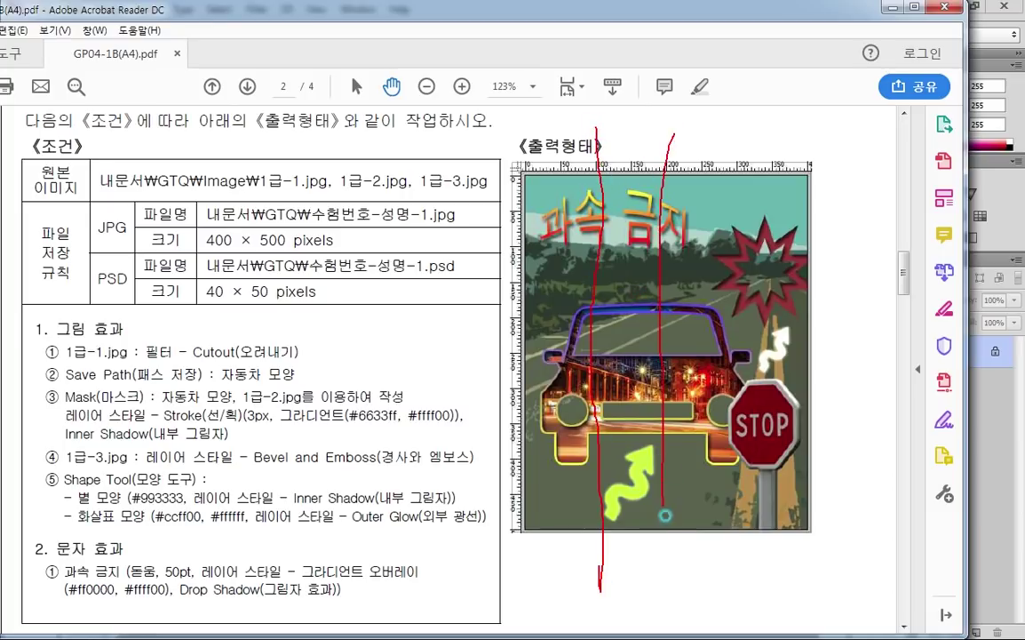
left_click_drag(744, 132, 731, 573)
left_click_drag(442, 246, 878, 247)
left_click_drag(474, 314, 880, 329)
left_click_drag(456, 390, 851, 391)
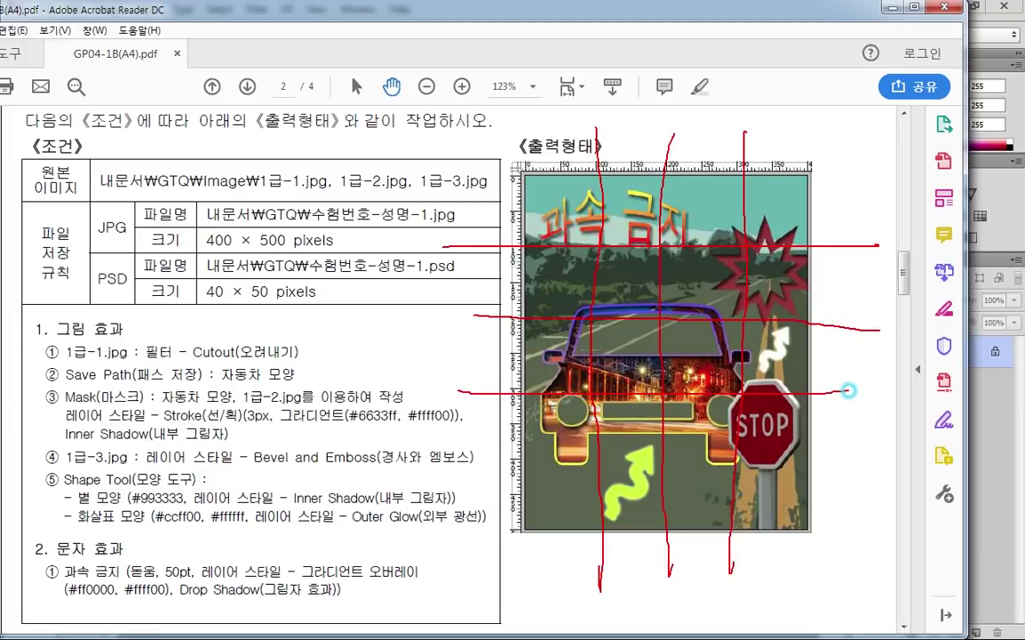
mouse_move(471, 460)
left_mouse_down()
mouse_move(730, 459)
mouse_move(877, 471)
left_mouse_up()
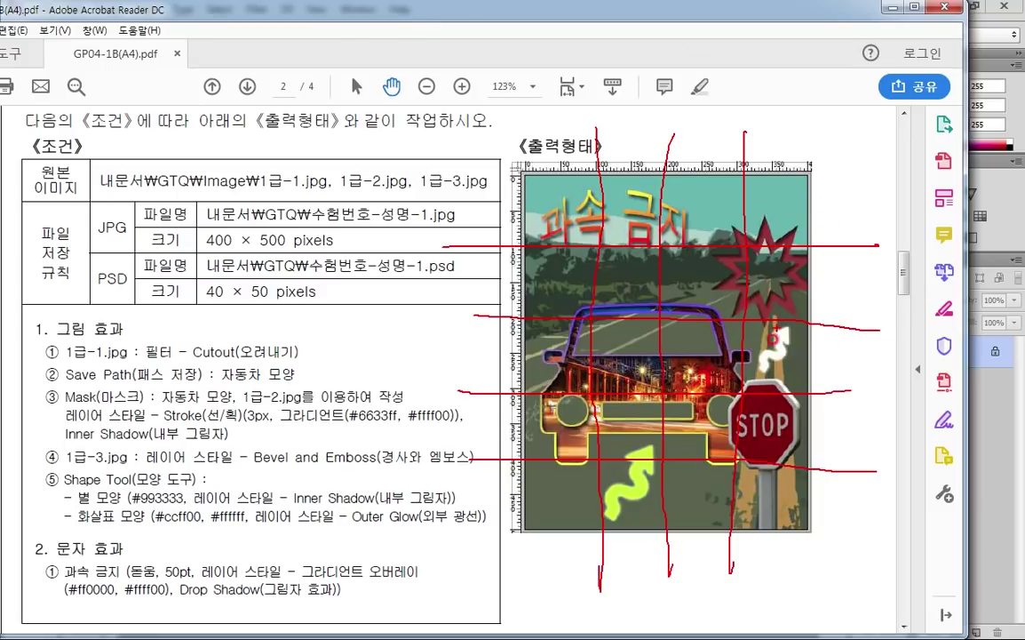
key("Escape")
key("super+Down")
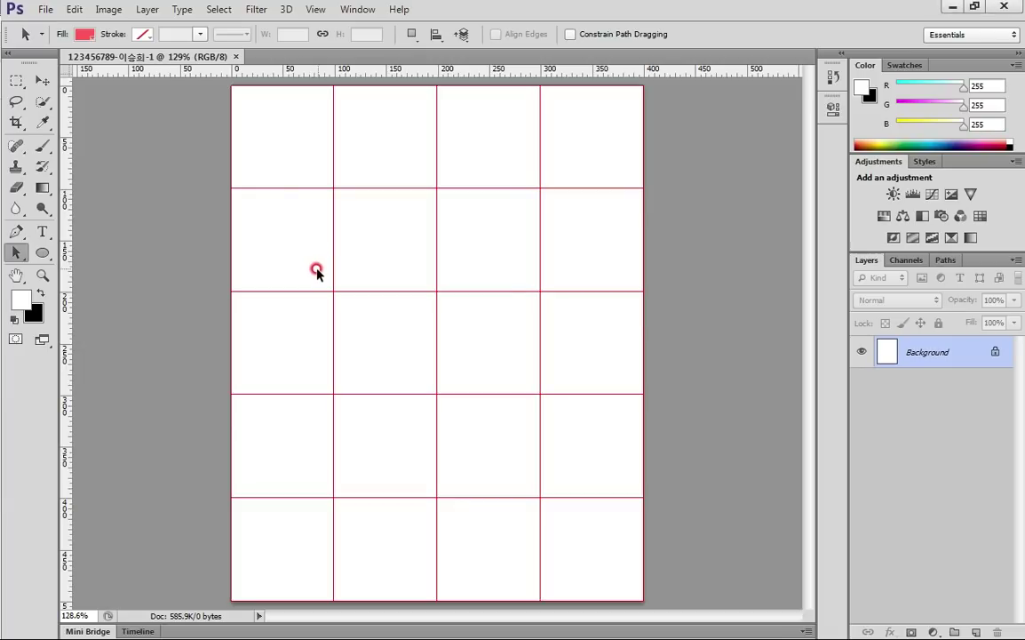
Open the road photo 1급-1.jpg and select the entire image
key("ctrl+o")
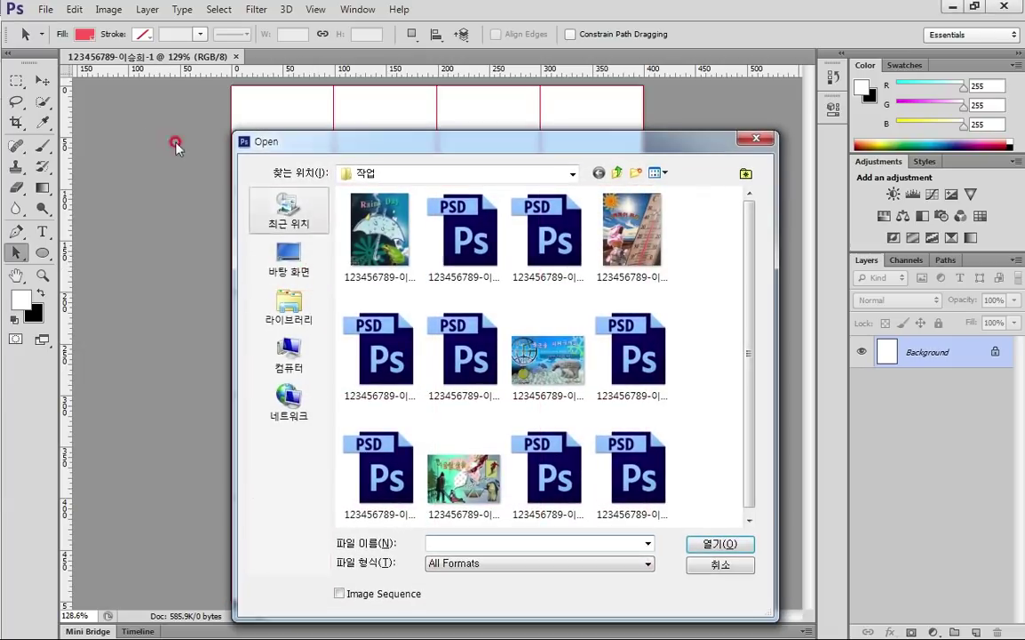
key("Escape")
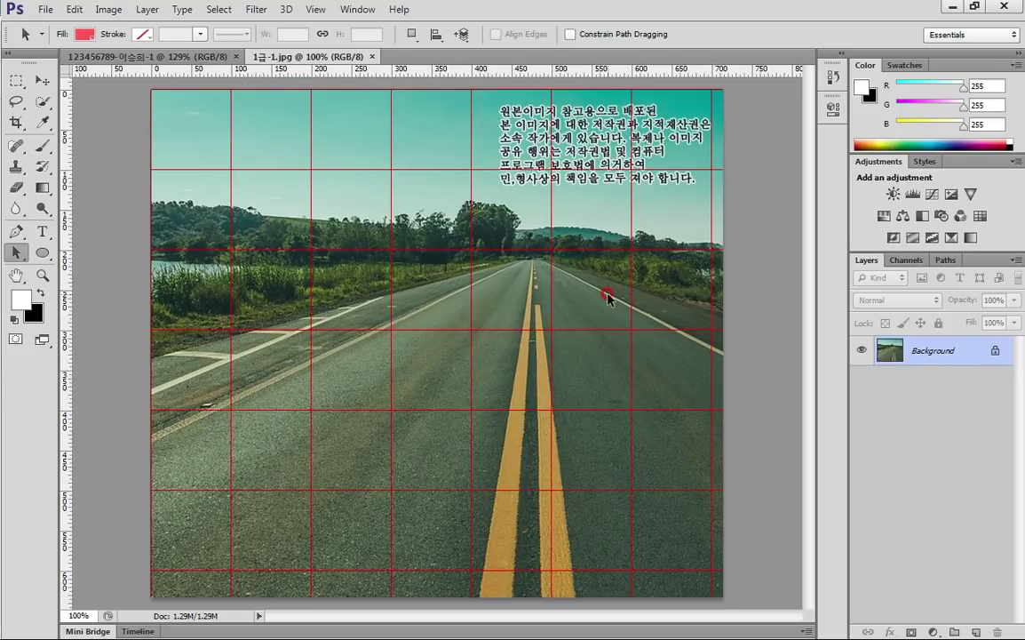
key("ctrl+apostrophe")
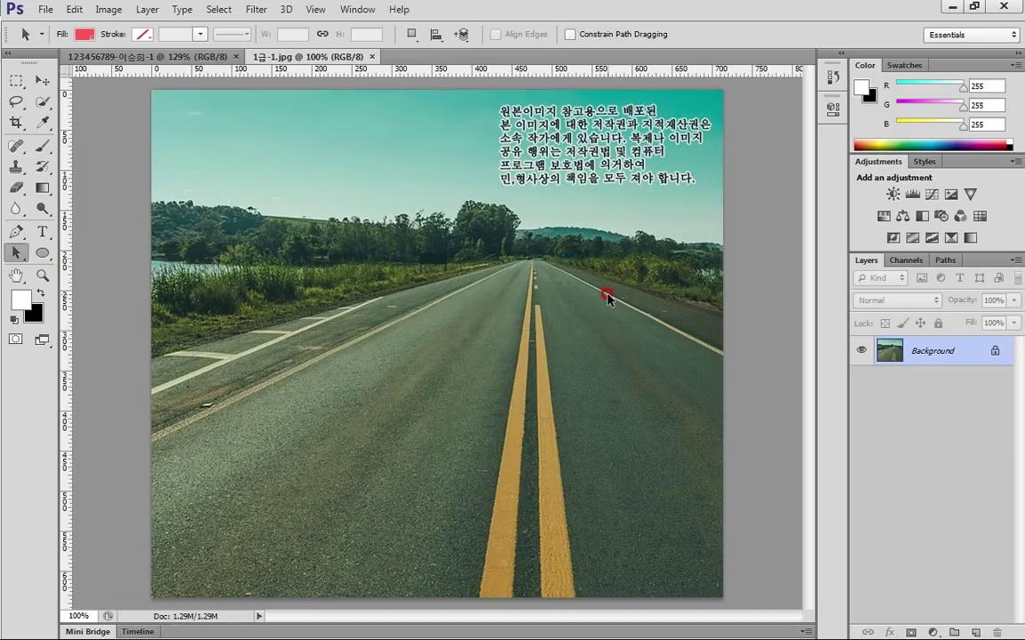
key("ctrl+apostrophe")
key("ctrl+apostrophe")
key("ctrl+a")
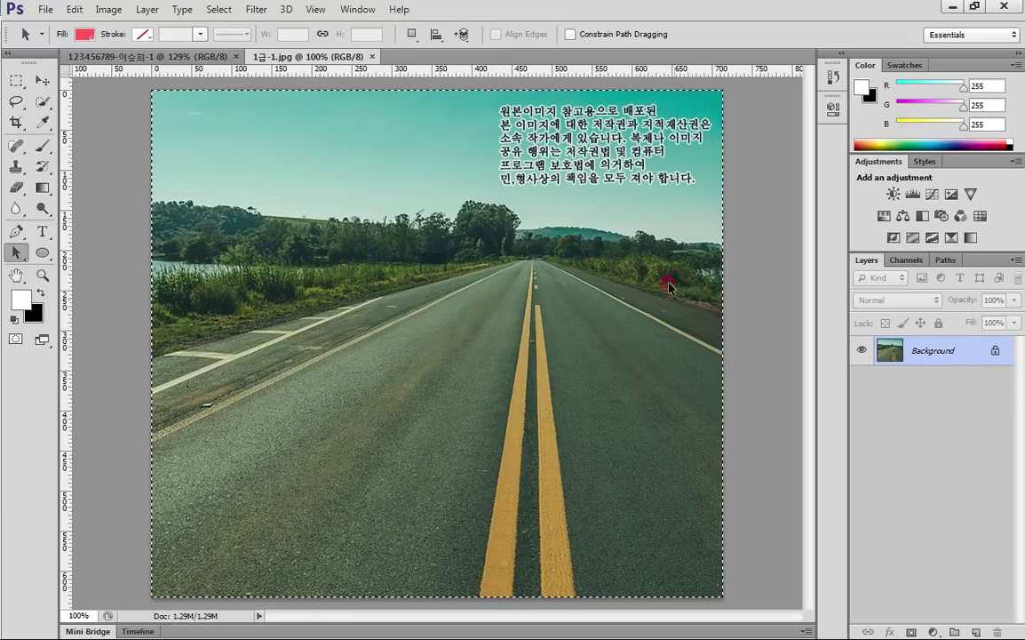
Paste the road photo into the poster as Layer 1, scaled to about 72% and shifted left to fill the canvas
left_click(169, 56)
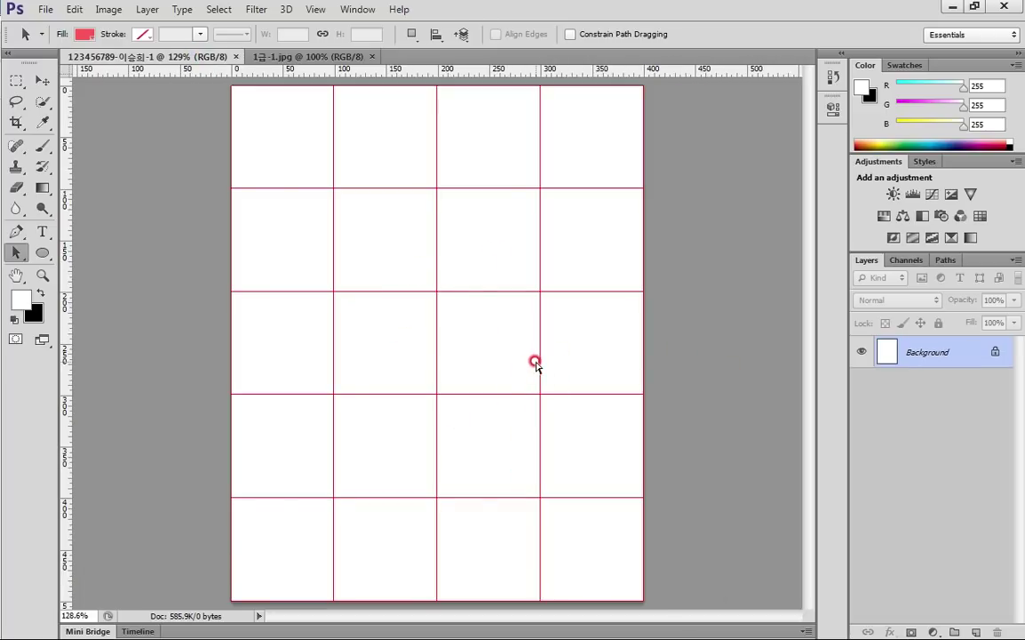
key("ctrl+v")
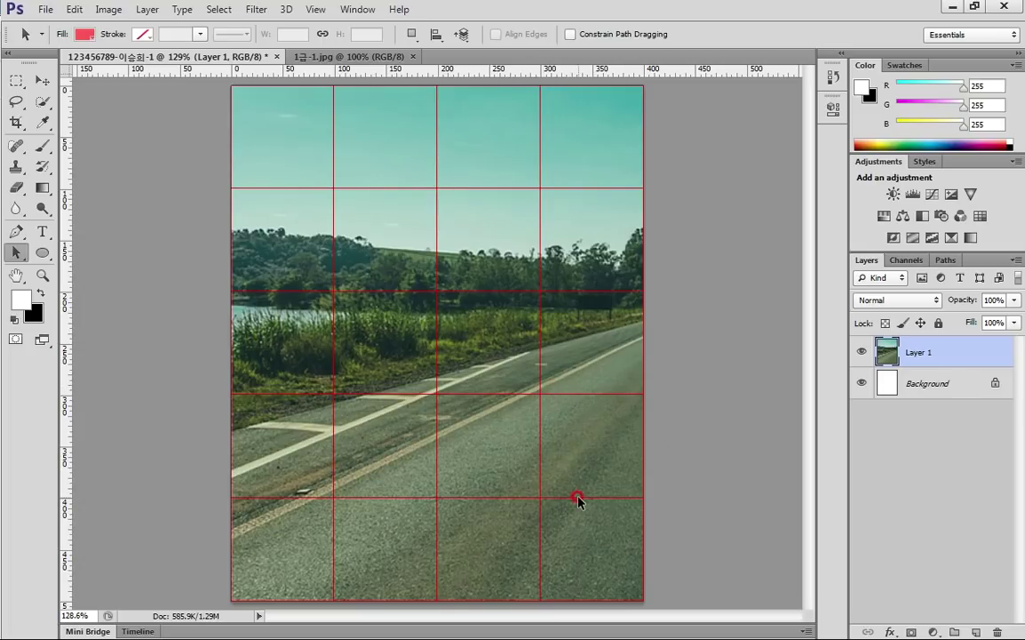
key("ctrl+t")
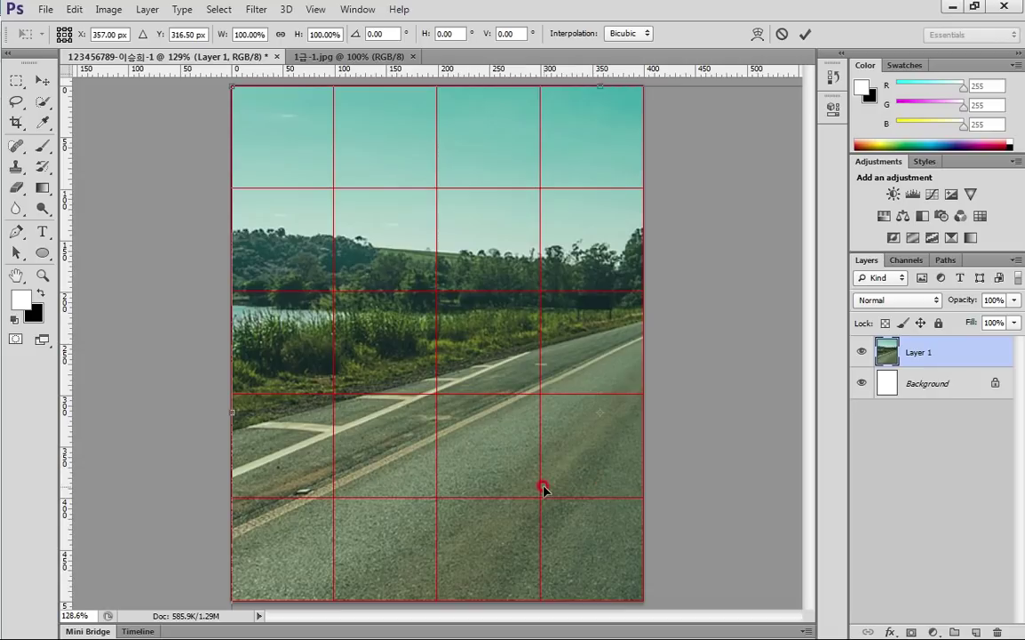
scroll(544, 487, "down", 2)
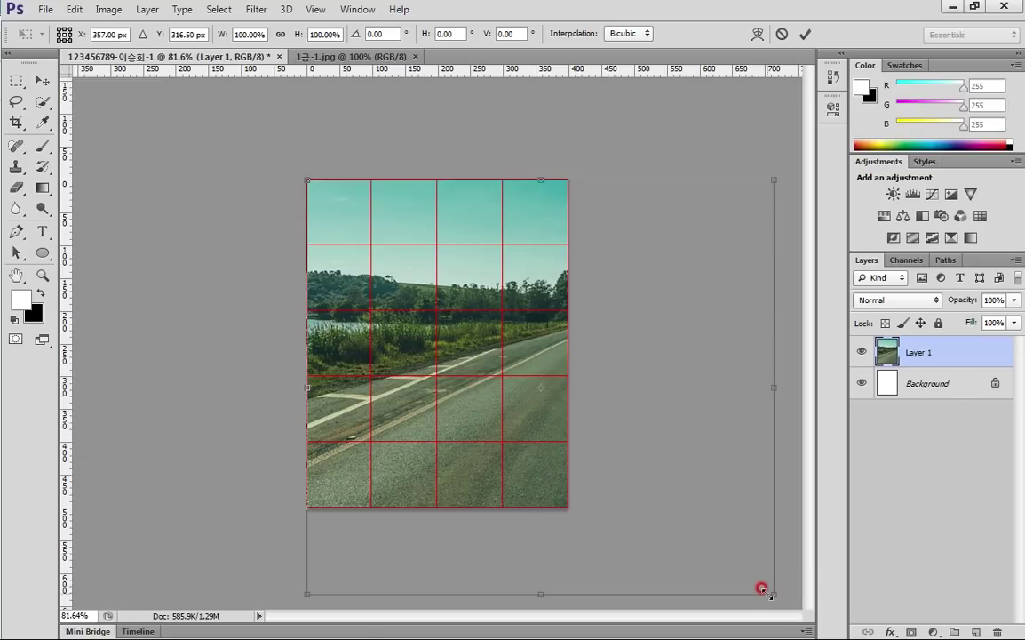
left_click_drag(767, 589, 620, 554)
mouse_move(550, 472)
left_mouse_down()
mouse_move(515, 471)
mouse_move(531, 473)
left_mouse_up()
key("Return")
key("a")
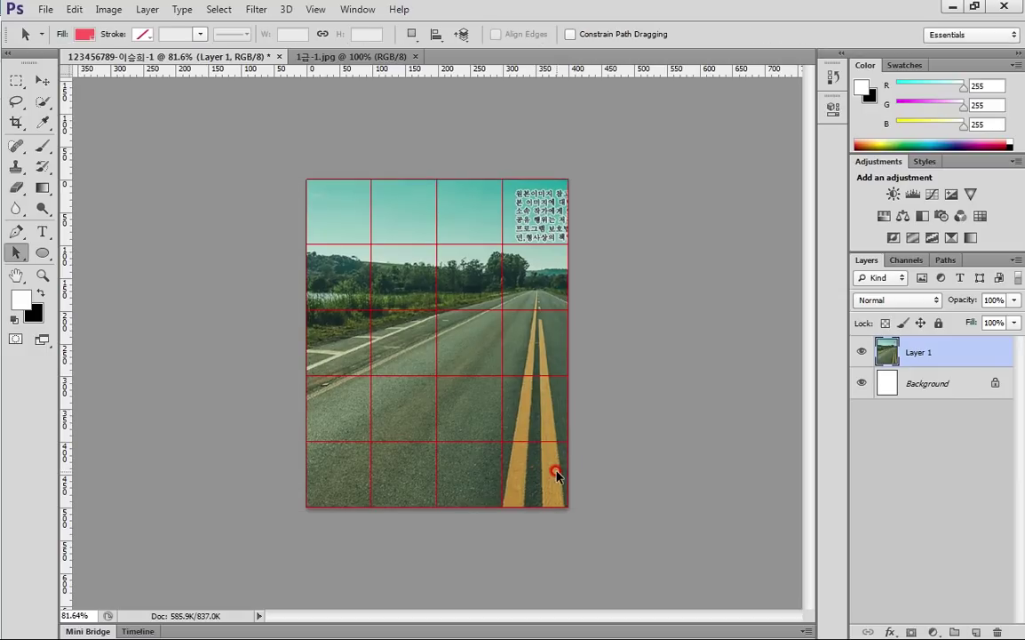
scroll(451, 489, "up", 3)
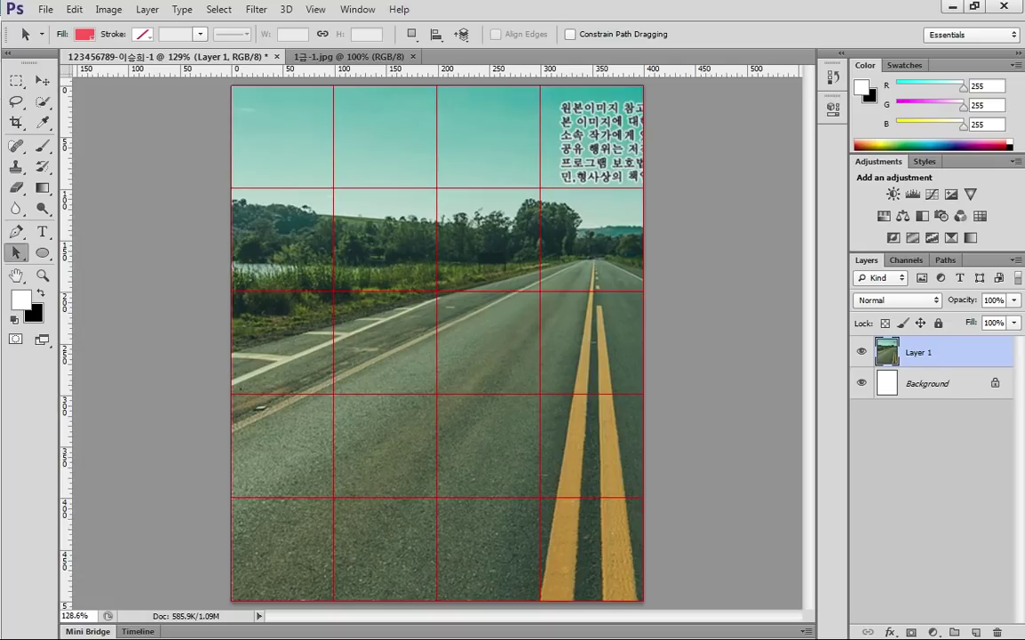
Apply the Artistic Cutout filter (levels 4, edge simplicity 4, edge fidelity 2) to the road photo
key("alt+Tab")
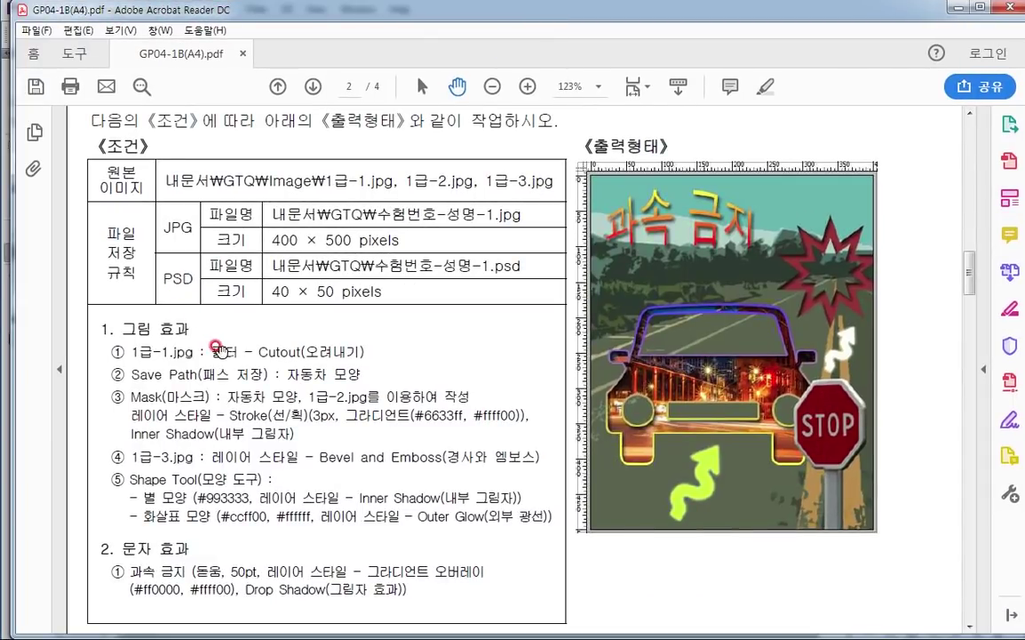
left_click(957, 7)
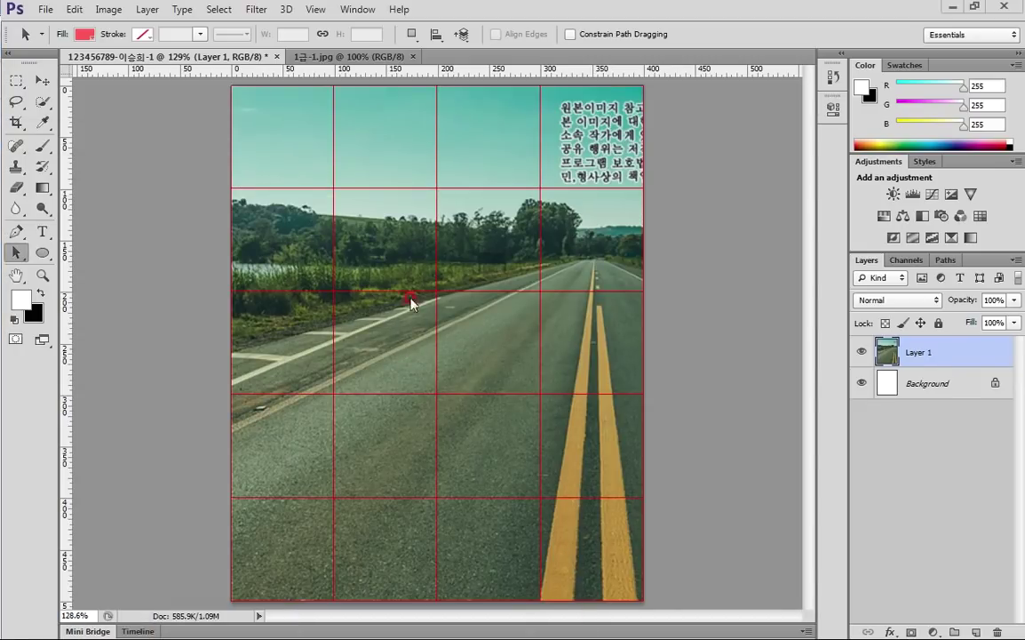
left_click(258, 9)
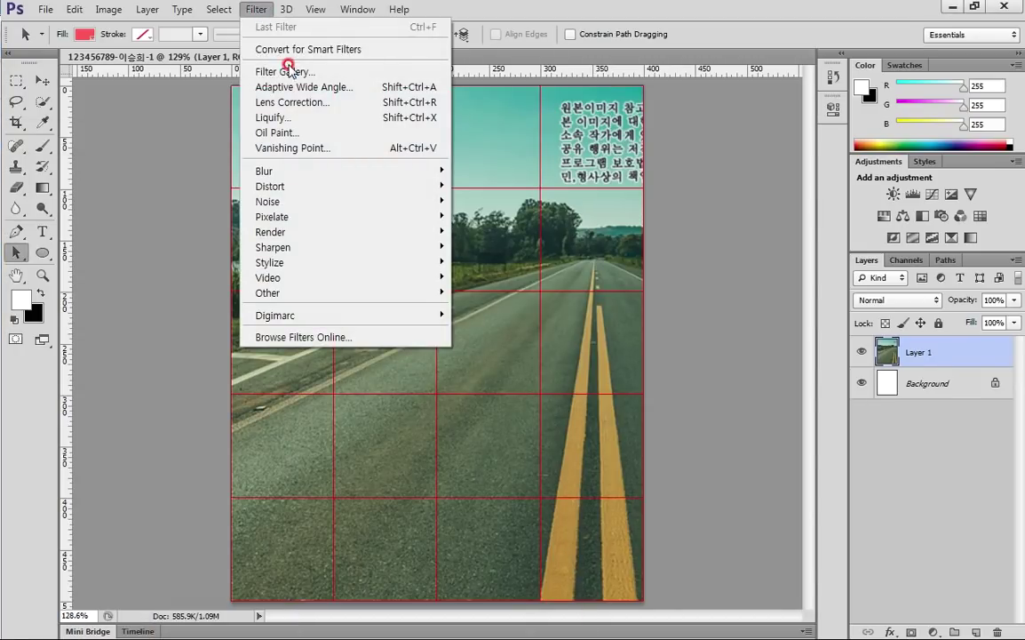
left_click(260, 71)
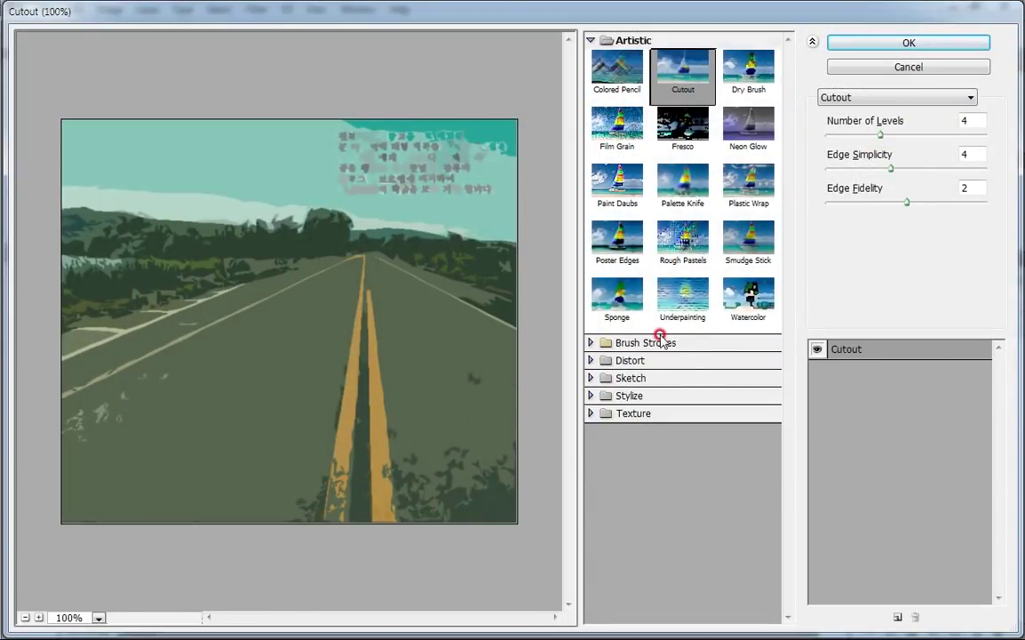
left_click(622, 378)
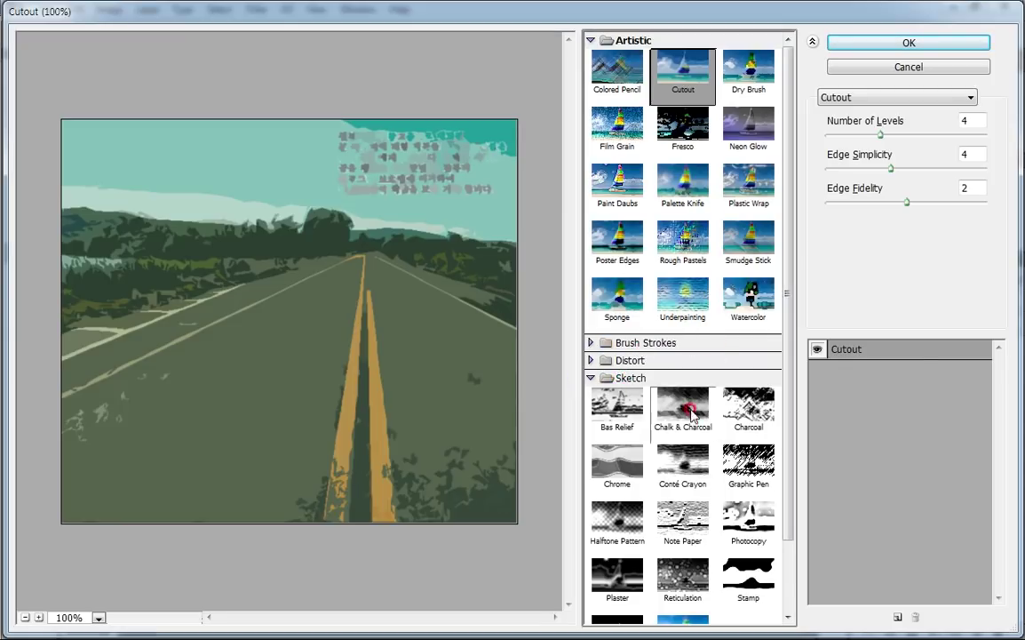
left_click(907, 97)
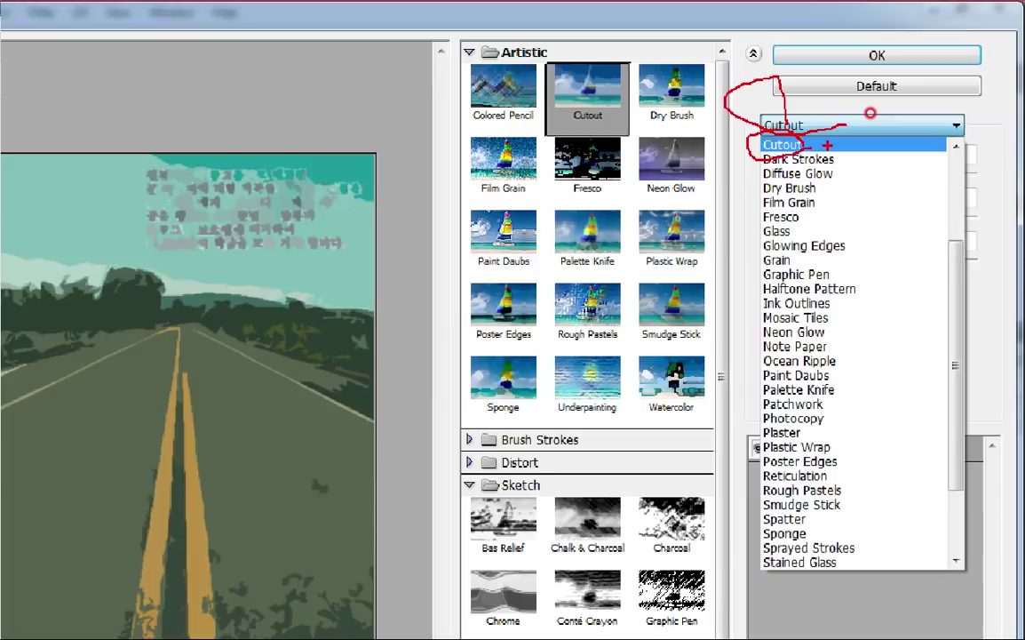
left_click(730, 192)
left_click(731, 192)
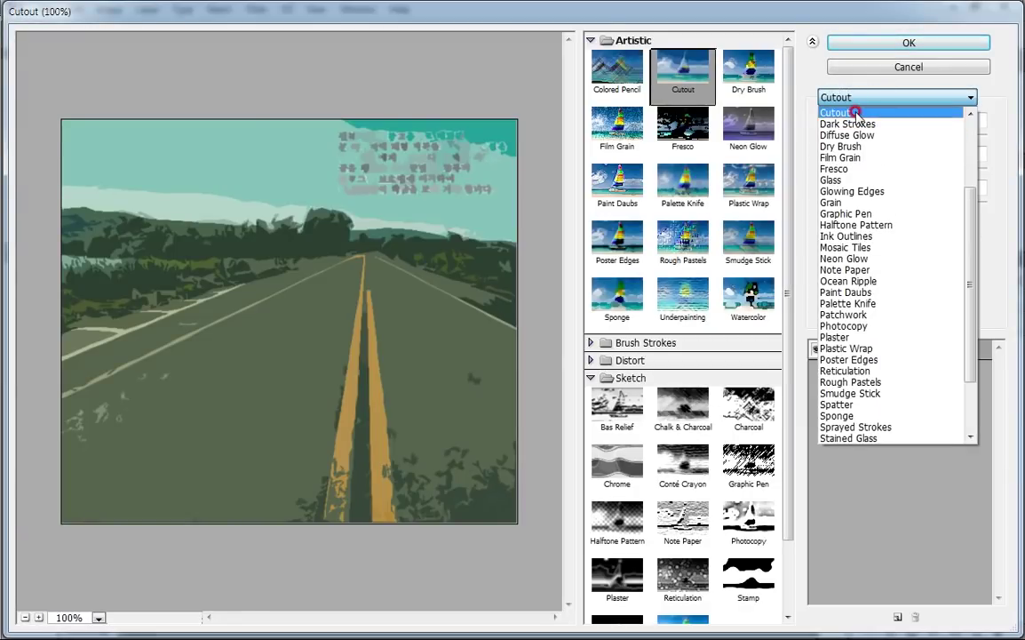
left_click(854, 113)
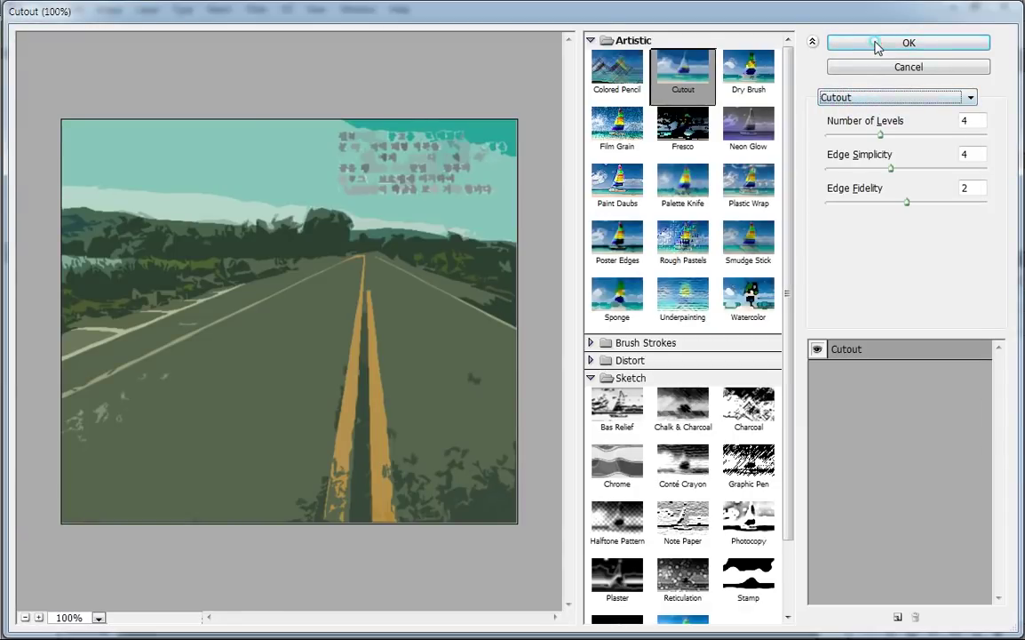
left_click(876, 44)
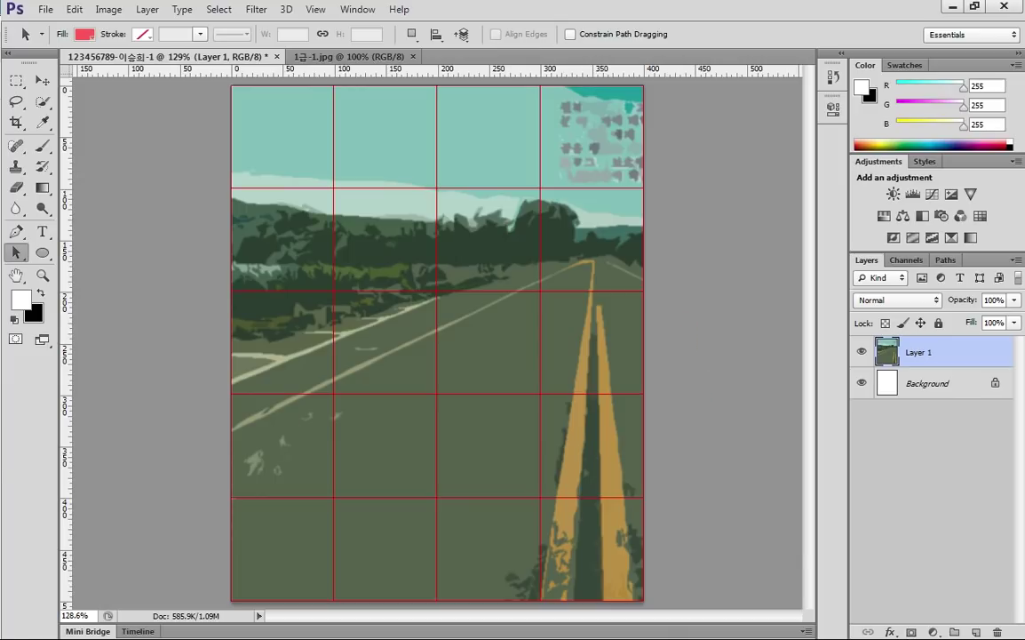
key("alt+Tab")
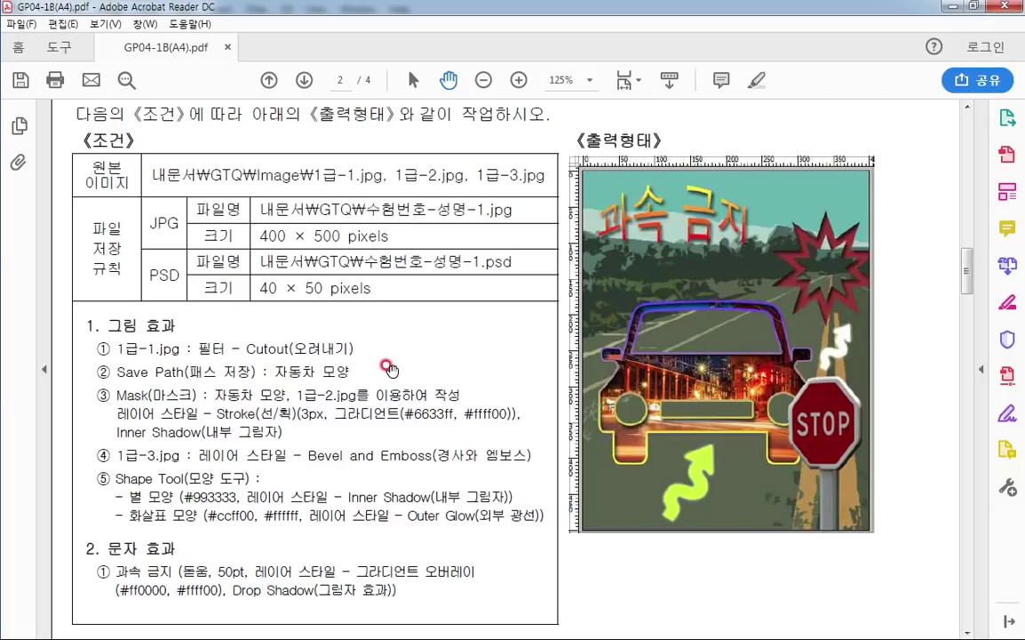
Choose the Pen tool in Shape mode and add a vertical centre guide at about 163 px
key("alt+Tab")
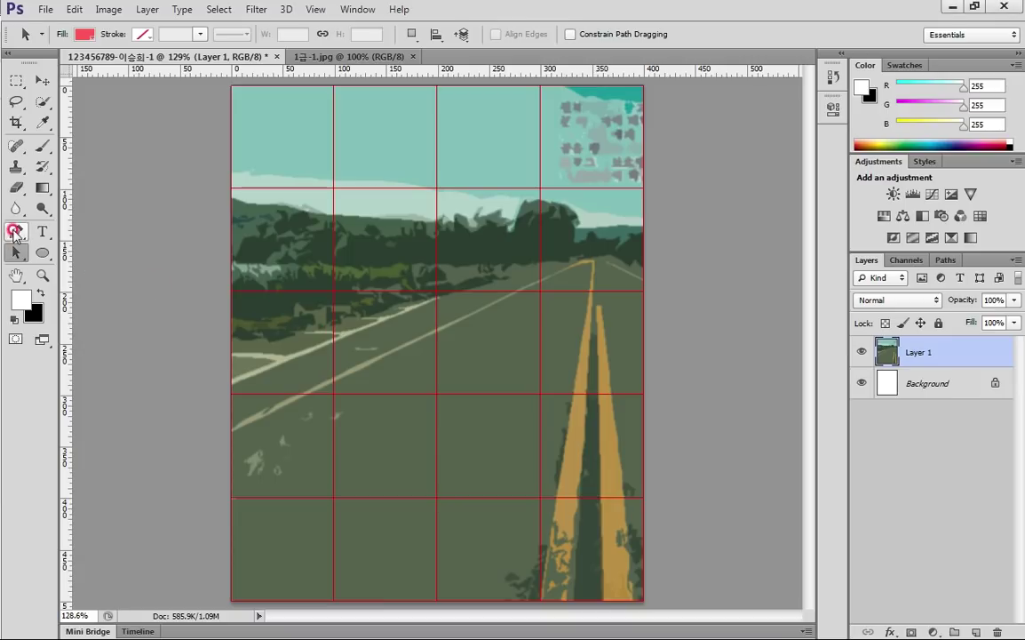
left_click(15, 231)
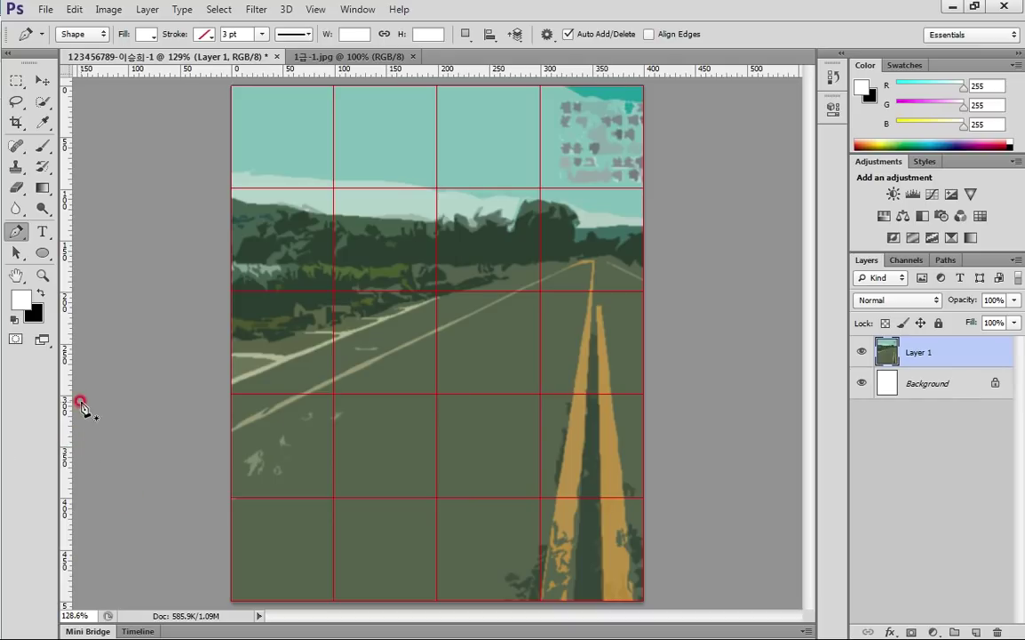
left_click_drag(68, 376, 409, 388)
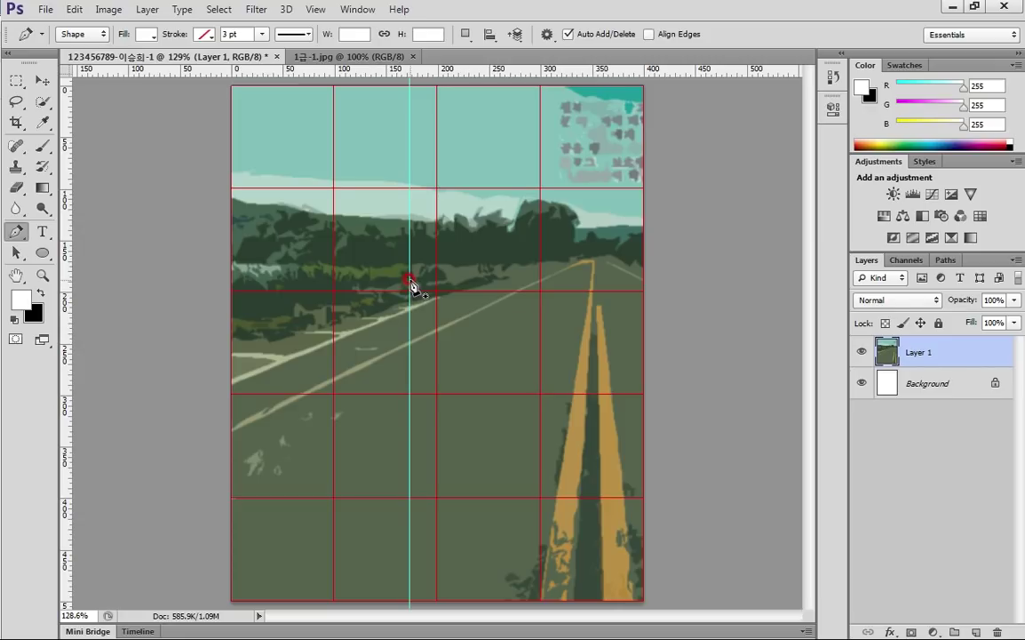
Trace the car's roof with a rounded left corner and the windshield pillar from the centre guide
left_click(410, 281)
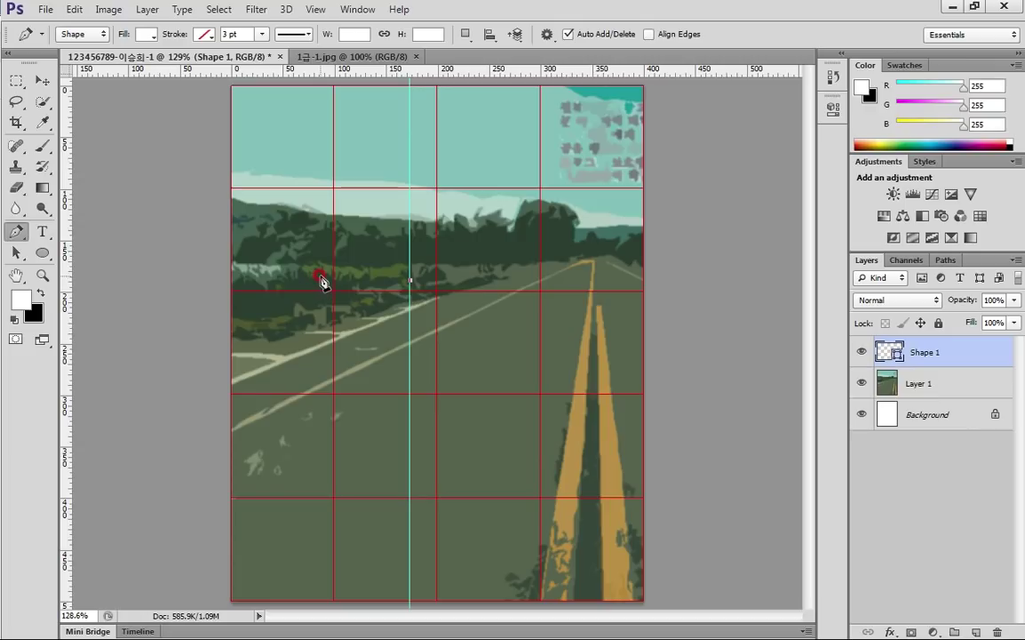
left_click(321, 281)
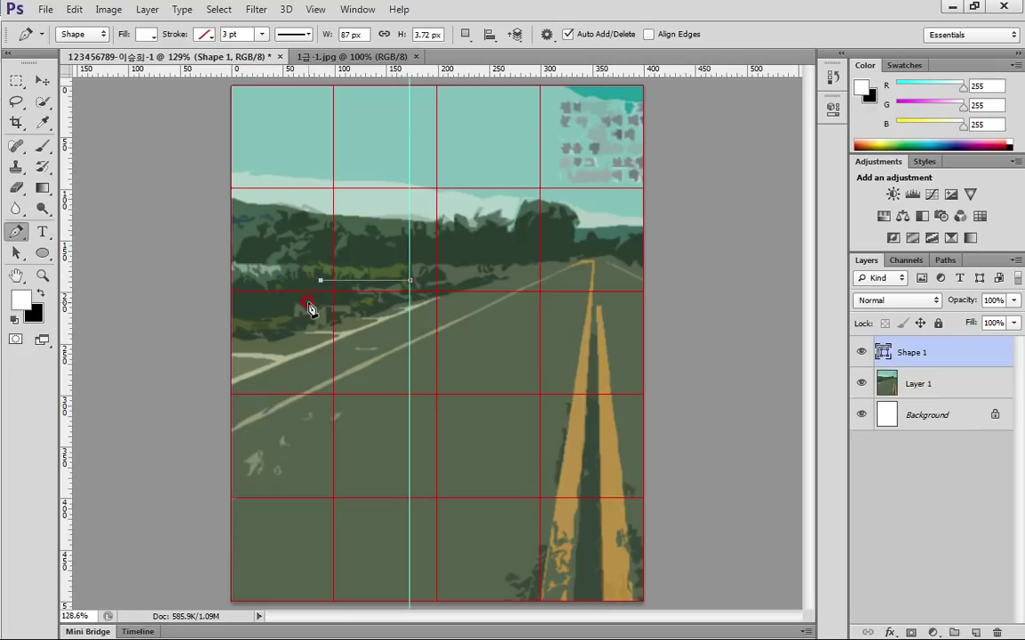
left_click_drag(313, 292, 310, 307)
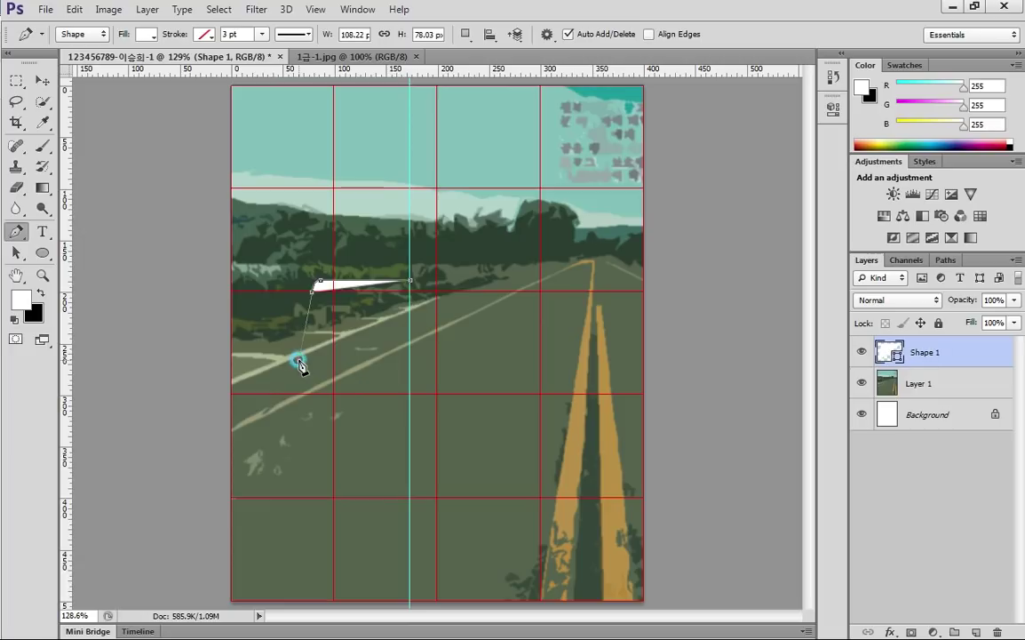
left_click(299, 360)
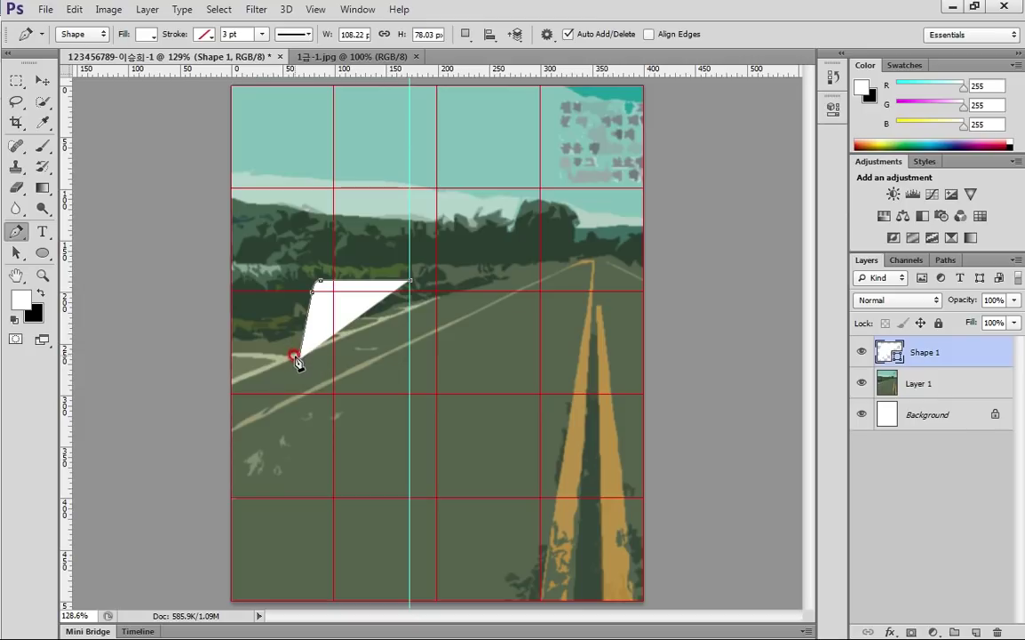
left_click_drag(298, 356, 355, 407)
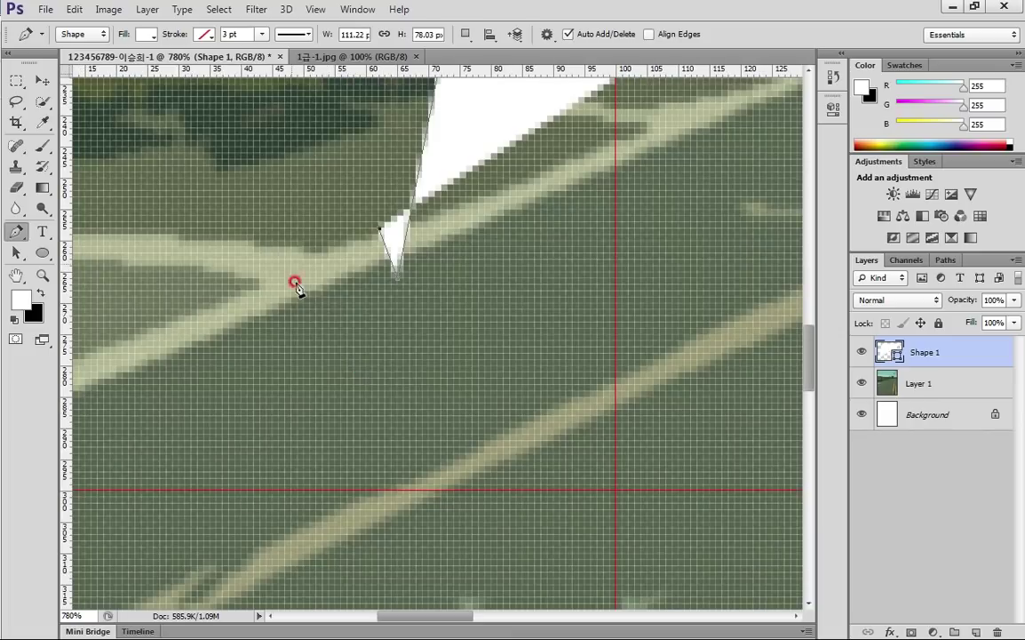
left_click(367, 217)
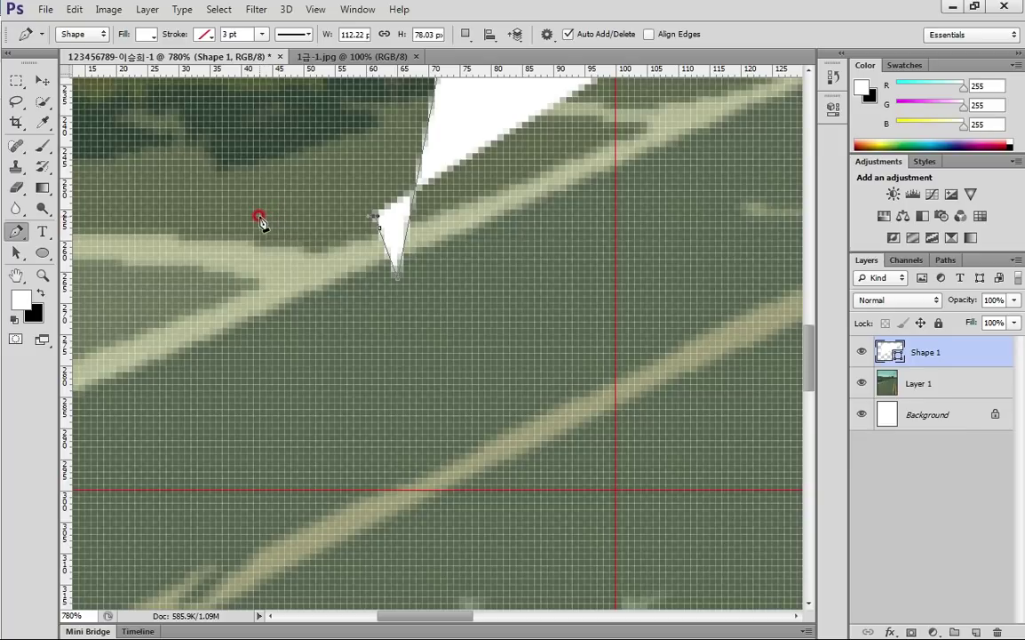
Extend the white outline around the side mirror with rounded corners
left_click(260, 215)
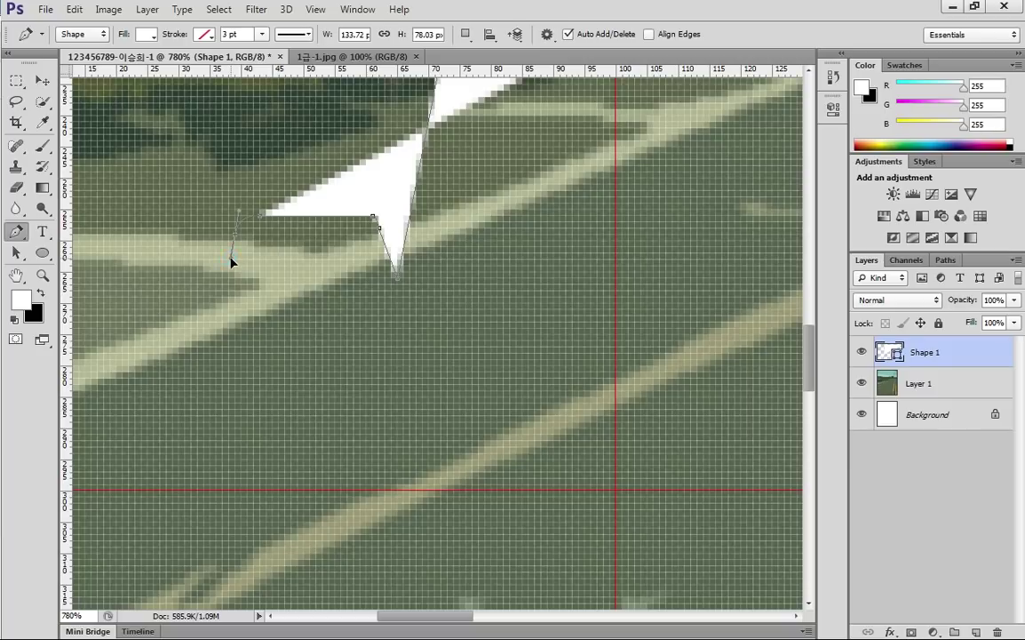
left_click_drag(236, 257, 236, 256)
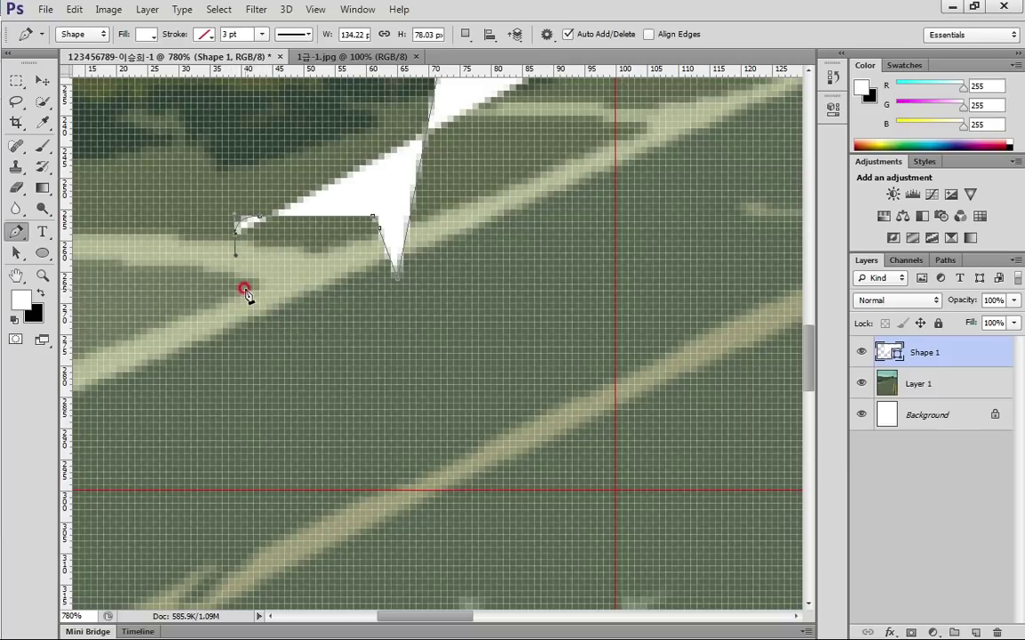
left_click(234, 304)
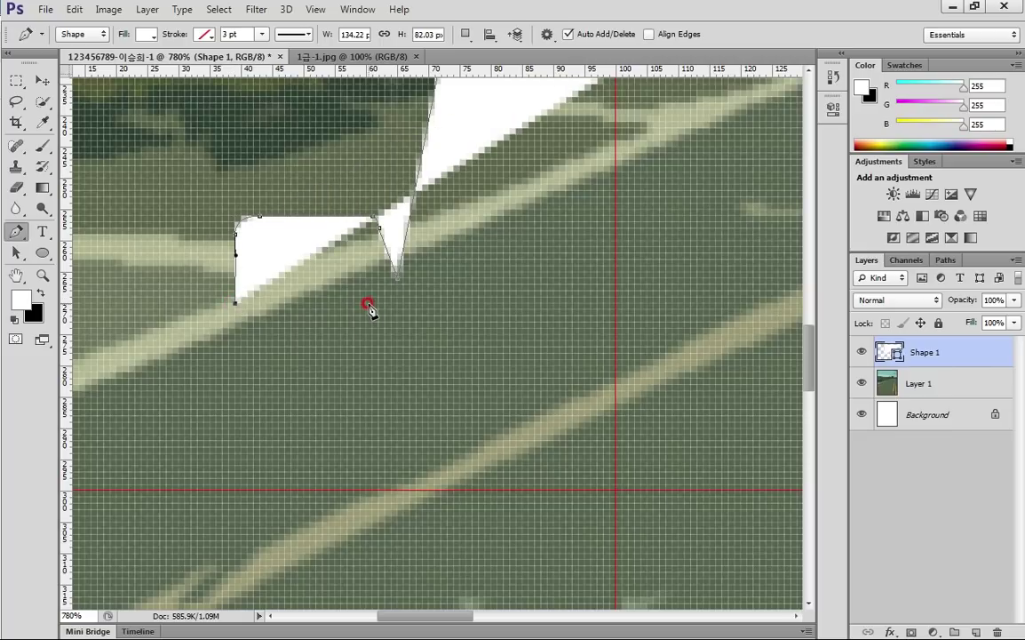
left_click(246, 312)
left_click_drag(249, 310, 254, 311)
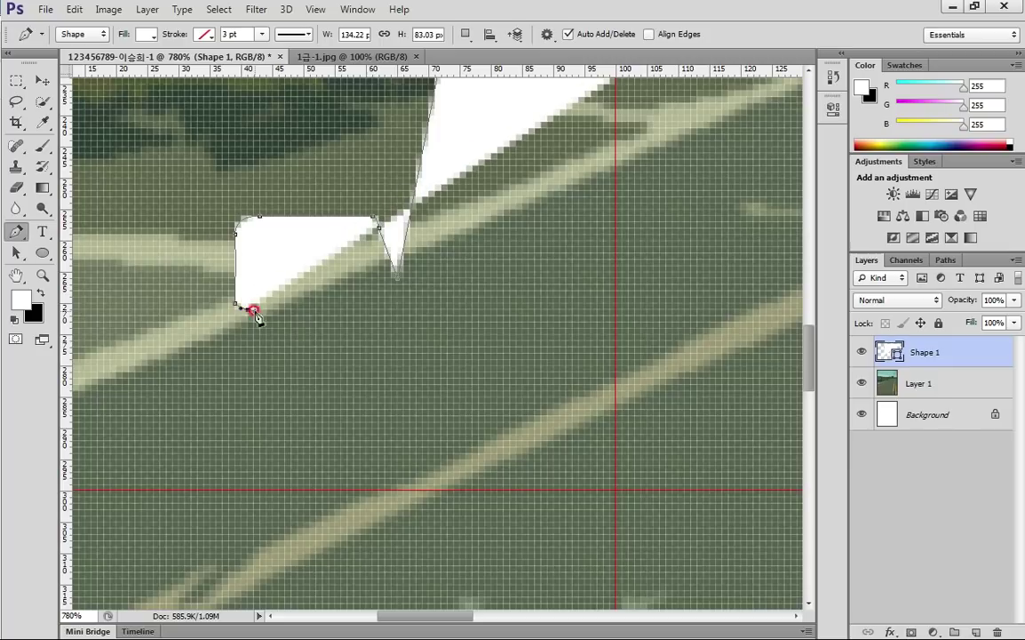
left_click(358, 311)
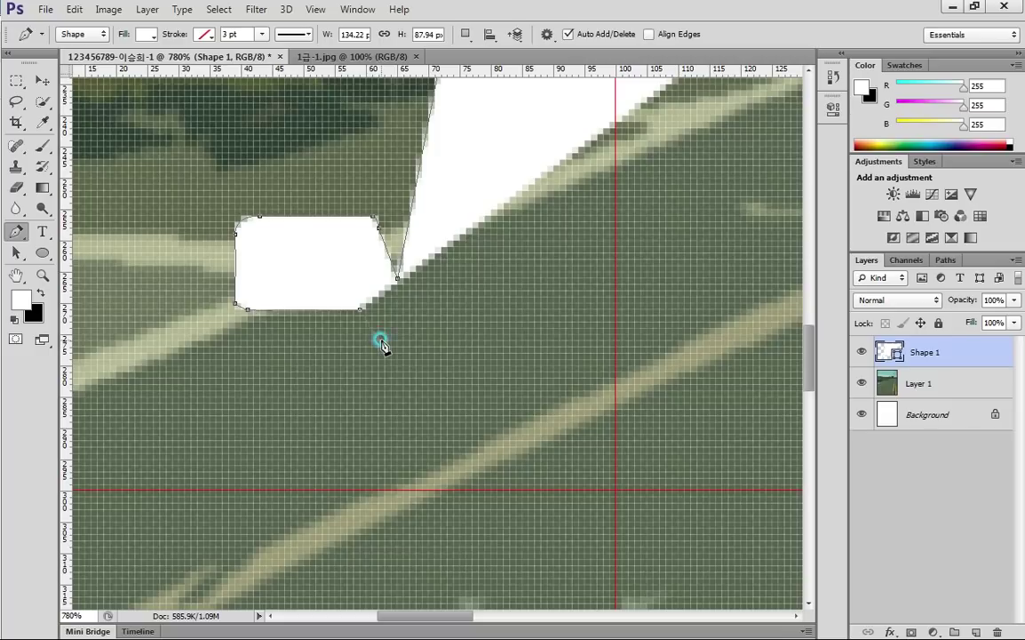
left_click(380, 341)
scroll(431, 360, "down", 3)
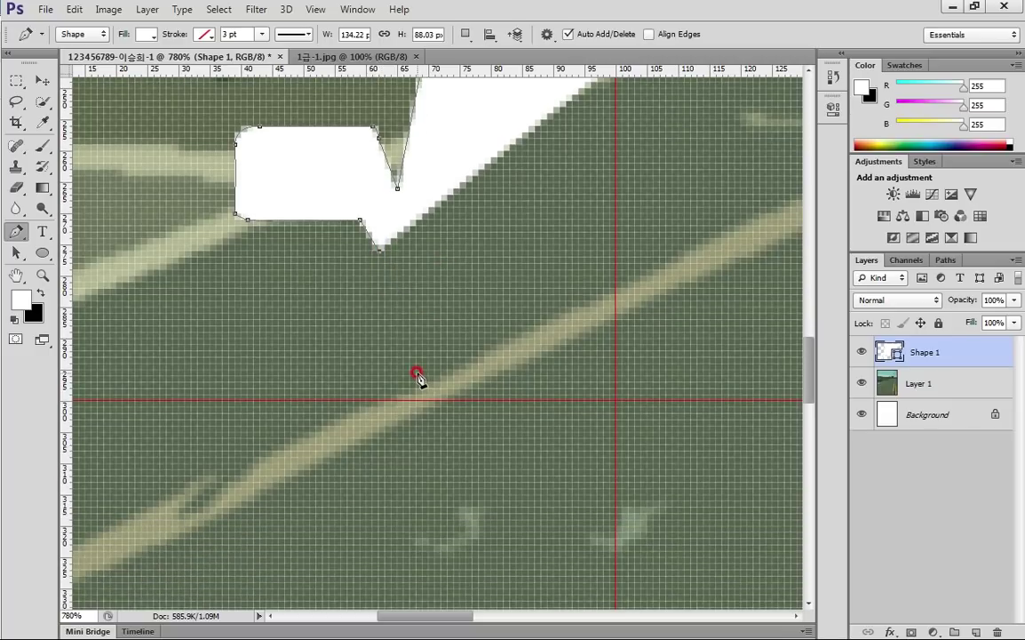
scroll(395, 377, "down", 6)
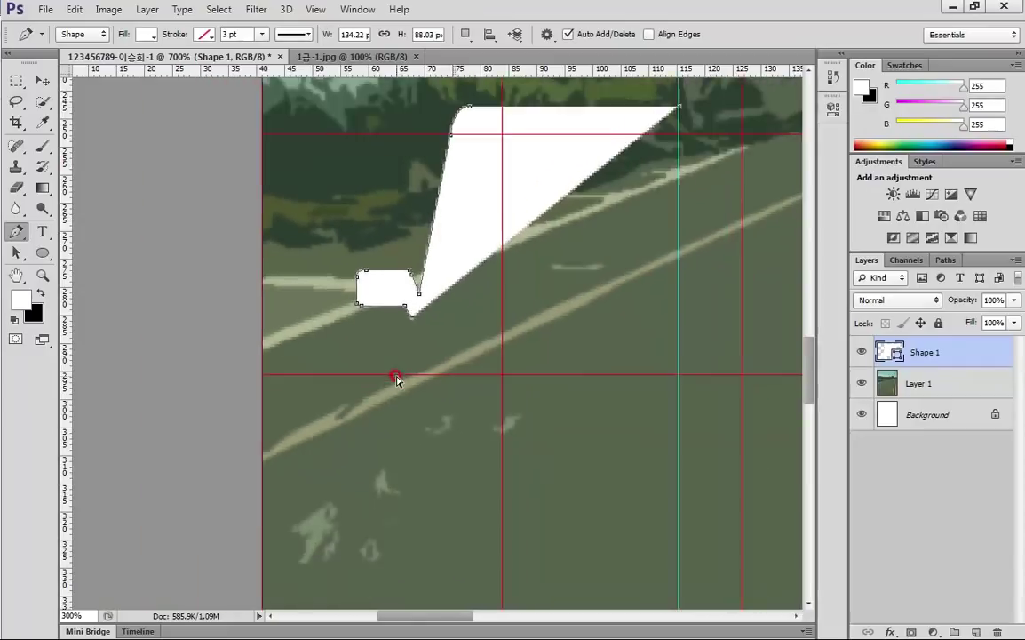
Carry the car's side outline down to a rounded bottom-left corner
scroll(395, 378, "down", 2)
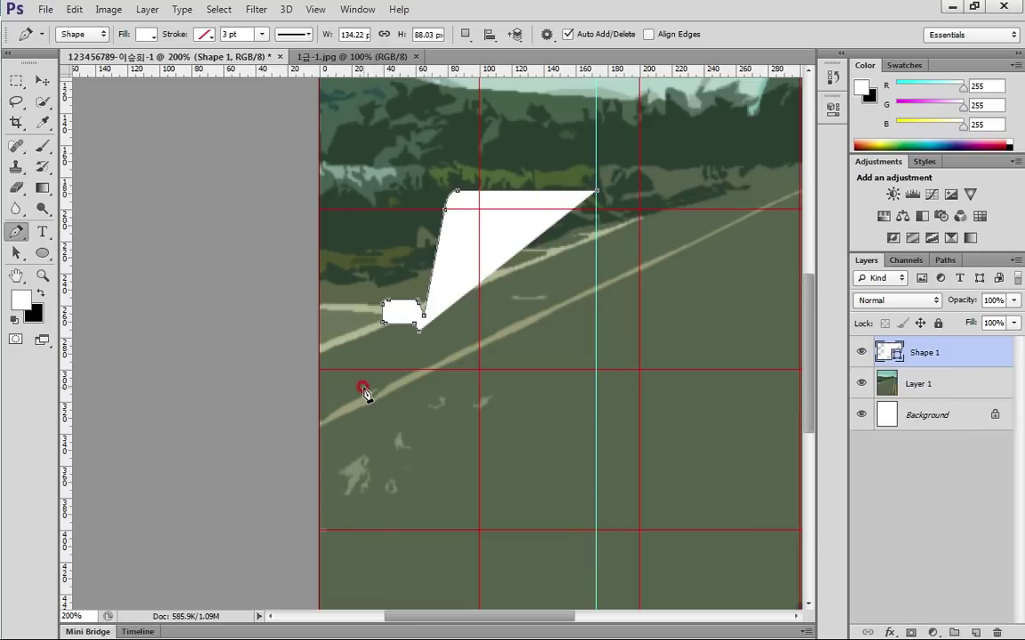
left_click(364, 387)
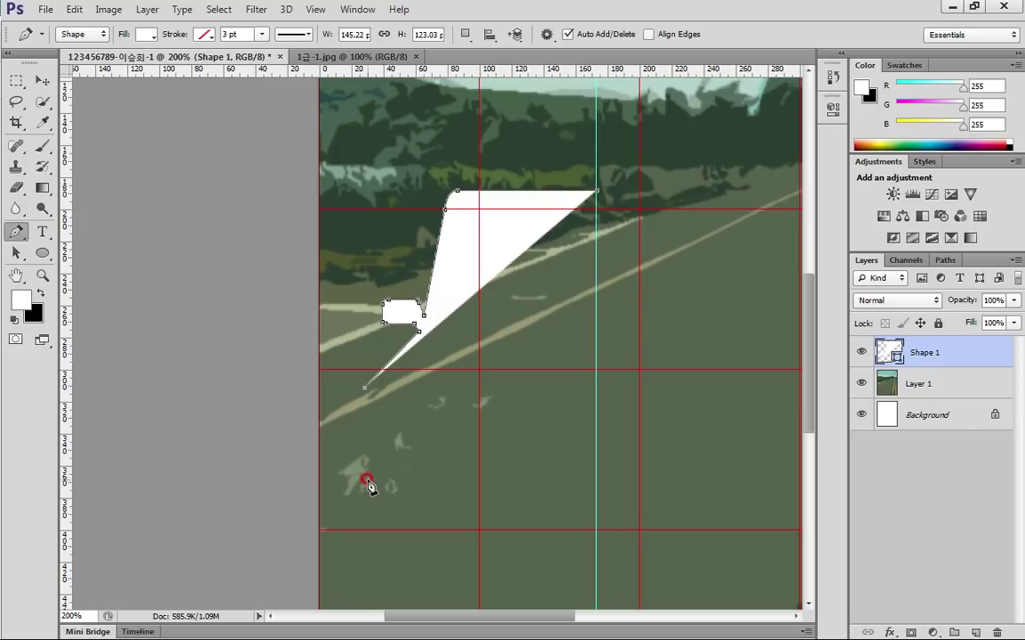
left_click(365, 482)
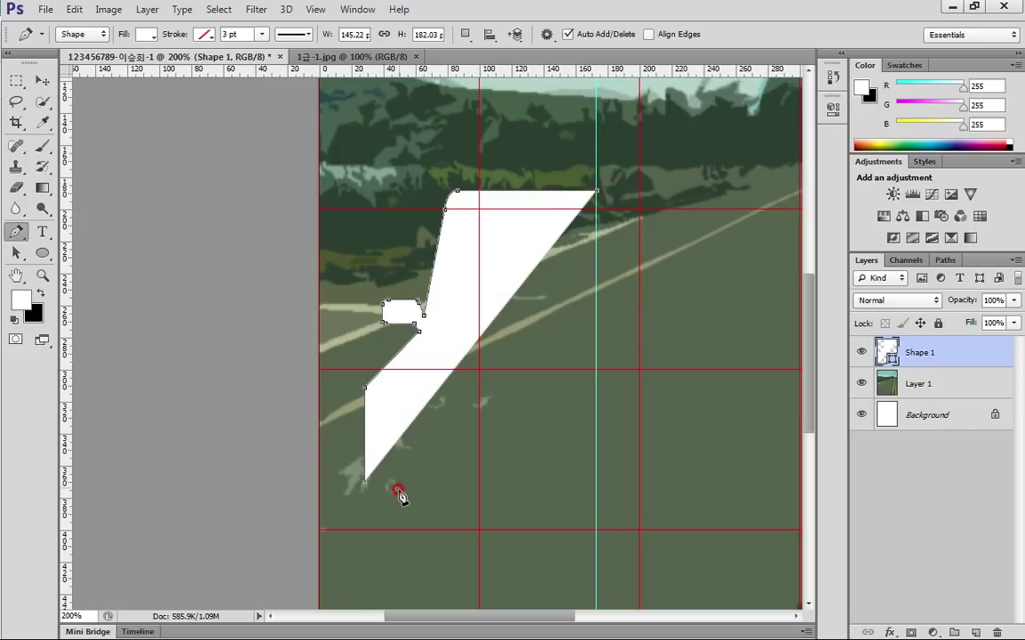
left_click_drag(382, 487, 411, 490)
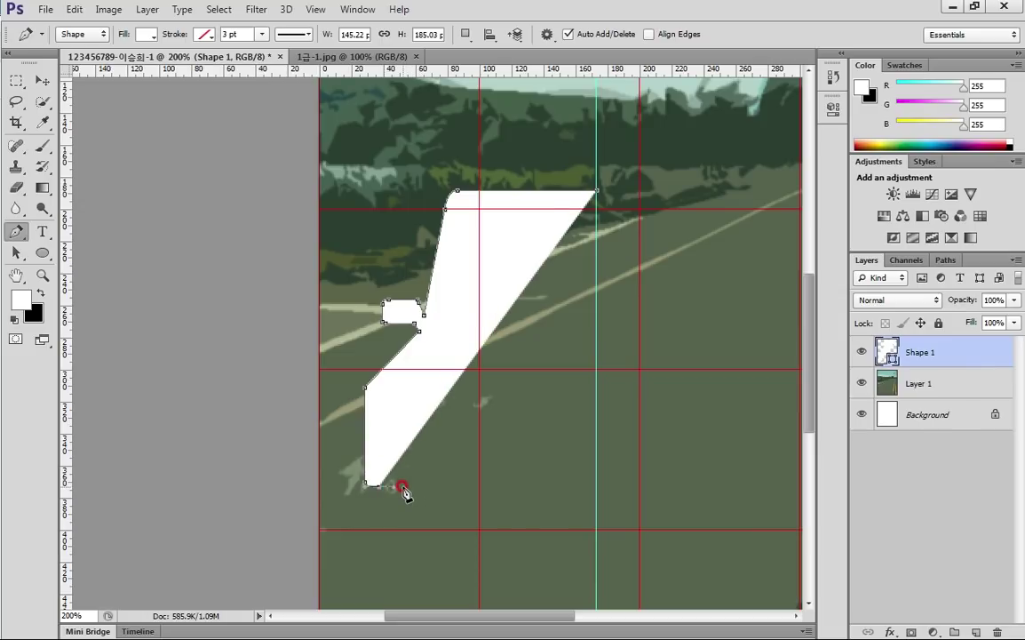
left_click(400, 488)
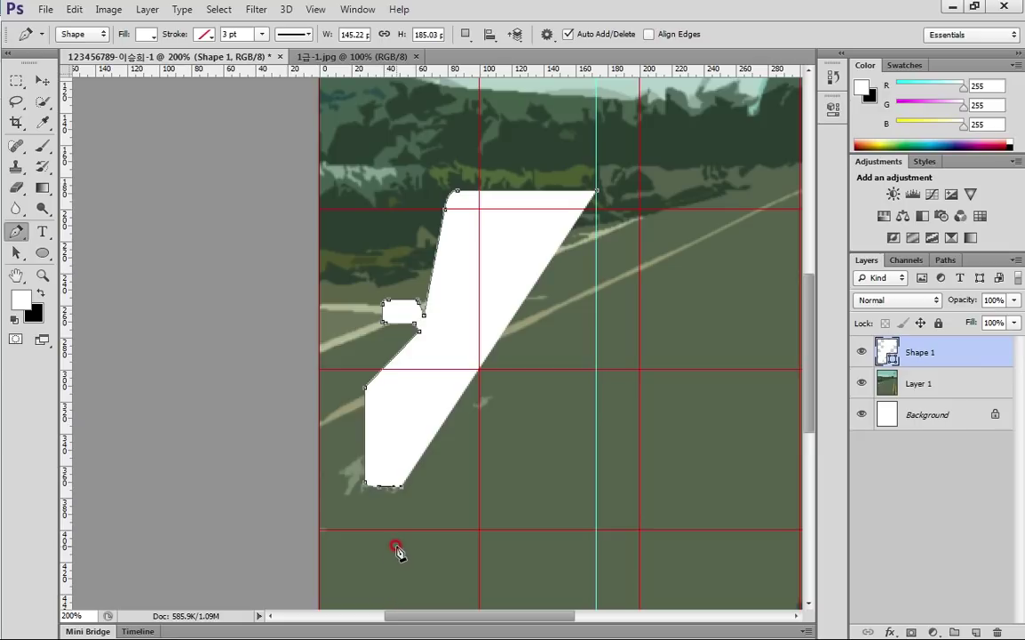
Outline the lower wheel tab with its bottom corners and rejoin the body
left_click(402, 553)
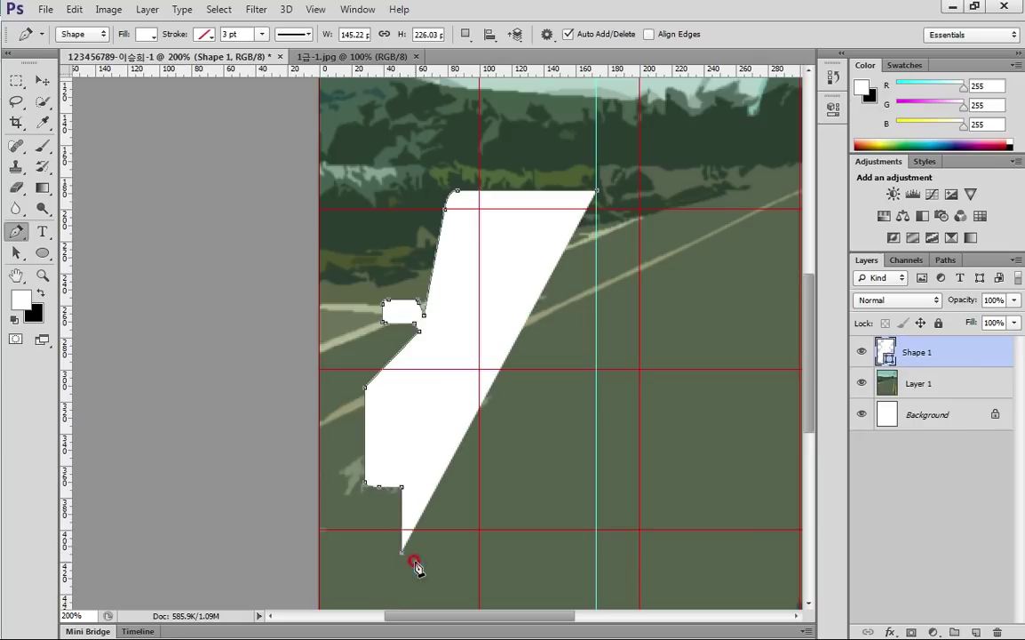
left_click(411, 559)
left_click(454, 561)
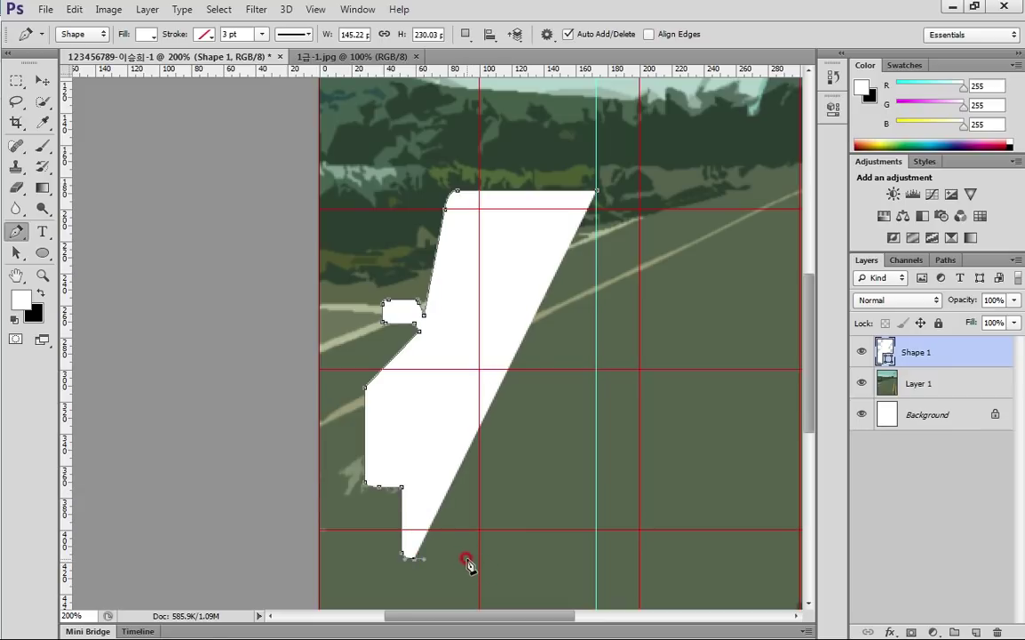
left_click(469, 551)
mouse_move(476, 552)
left_mouse_down()
mouse_move(473, 524)
mouse_move(475, 552)
left_mouse_up()
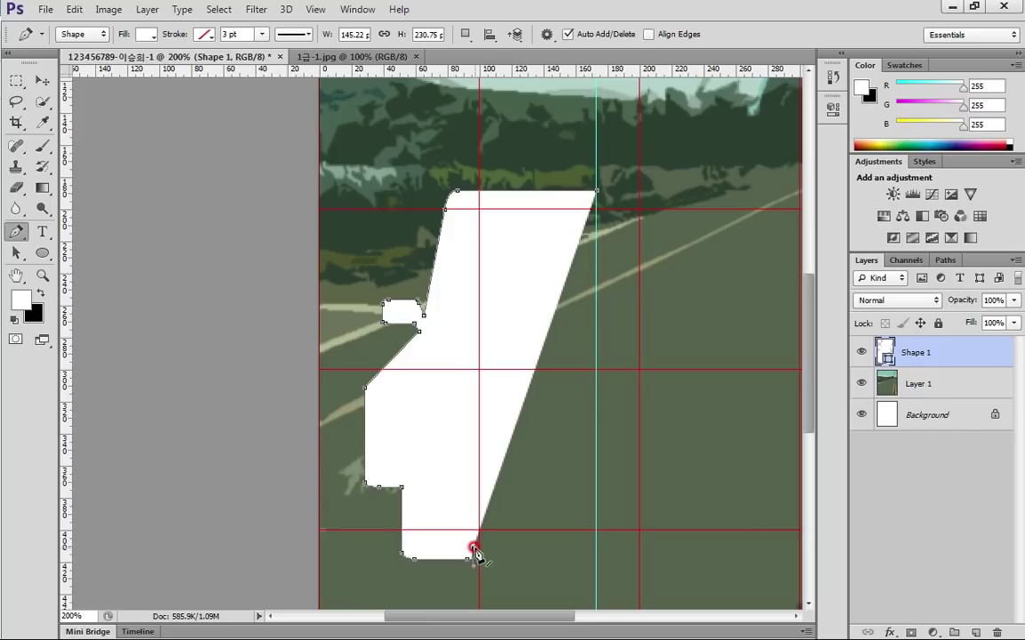
left_click(466, 487)
Run the bottom edge to the lower-right corner and close the path at the starting point
left_click(564, 496)
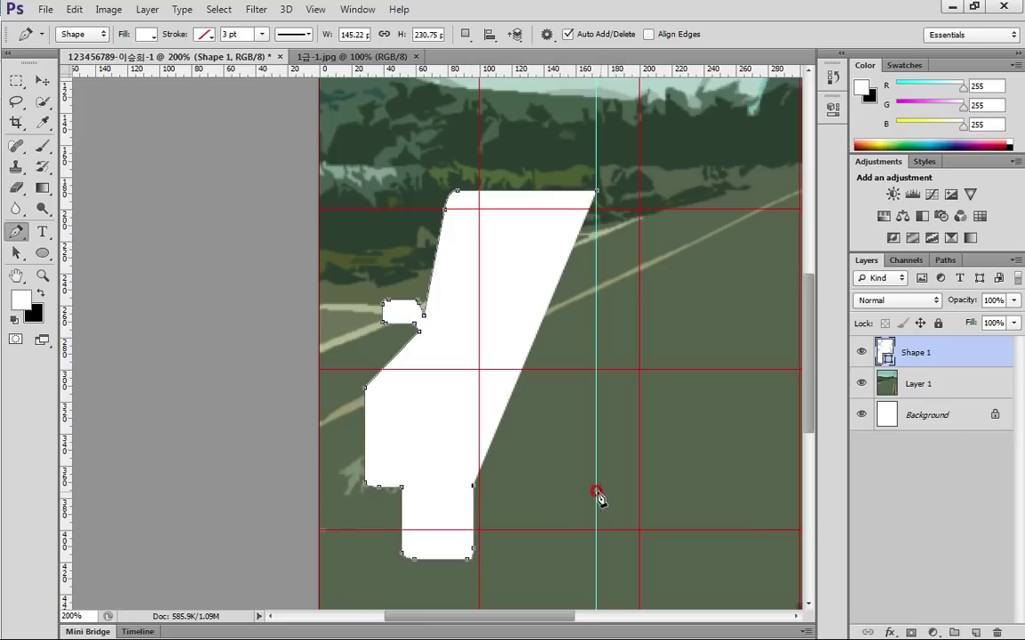
left_click(595, 486)
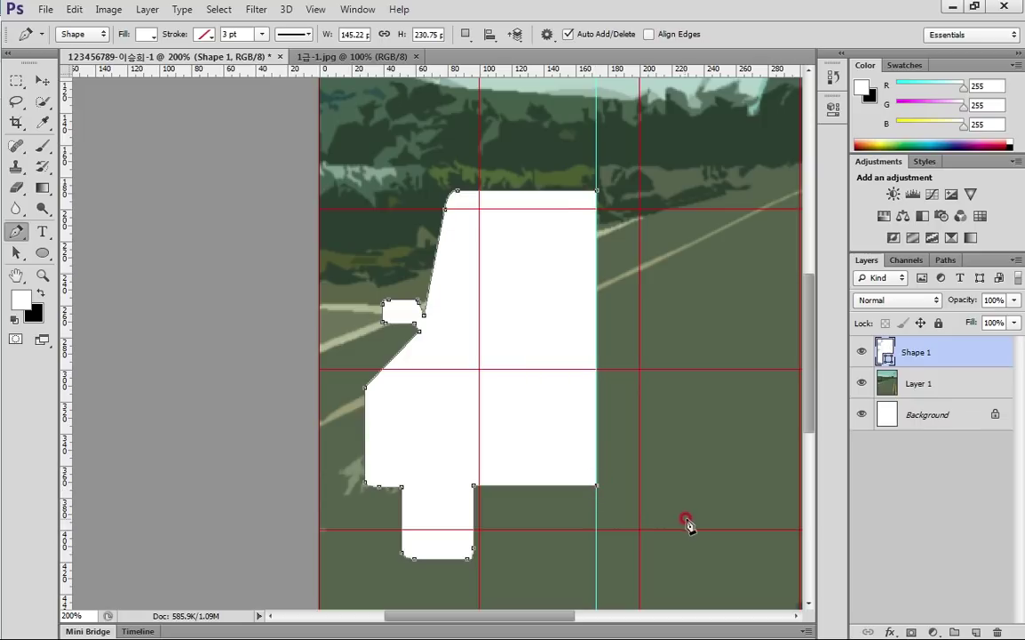
left_click(595, 191)
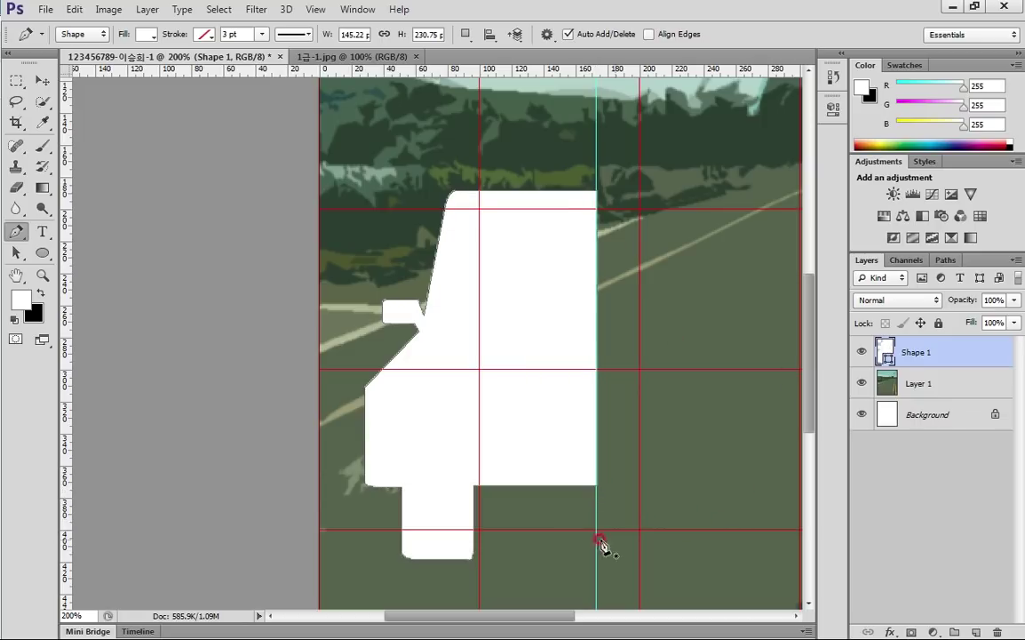
left_click_drag(16, 252, 116, 266)
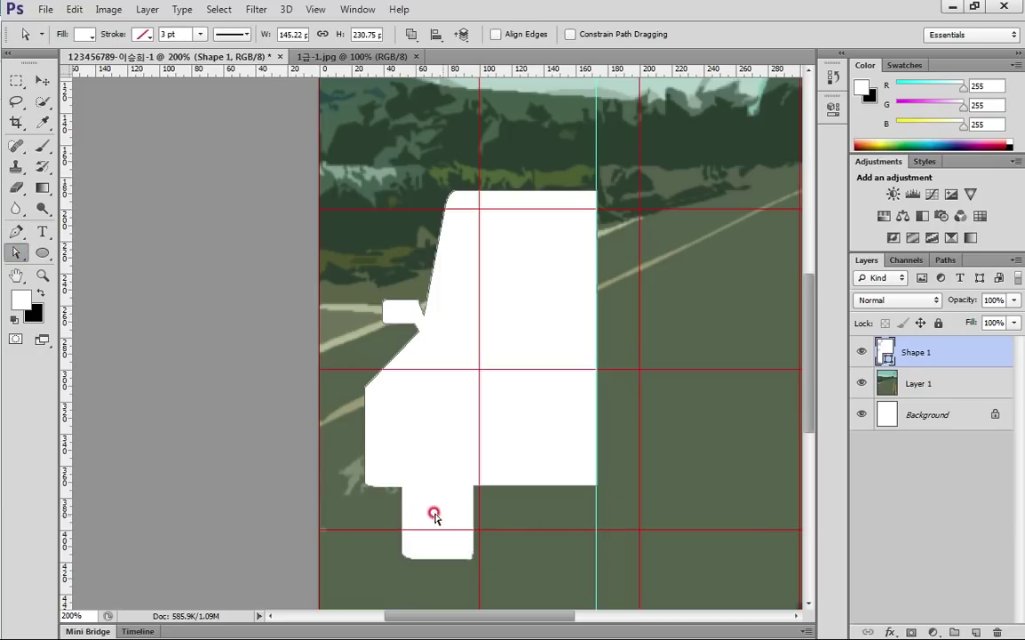
Zoom in on the wheel tab and curve its lower-right and lower-left corner anchors
left_click_drag(377, 479, 525, 586)
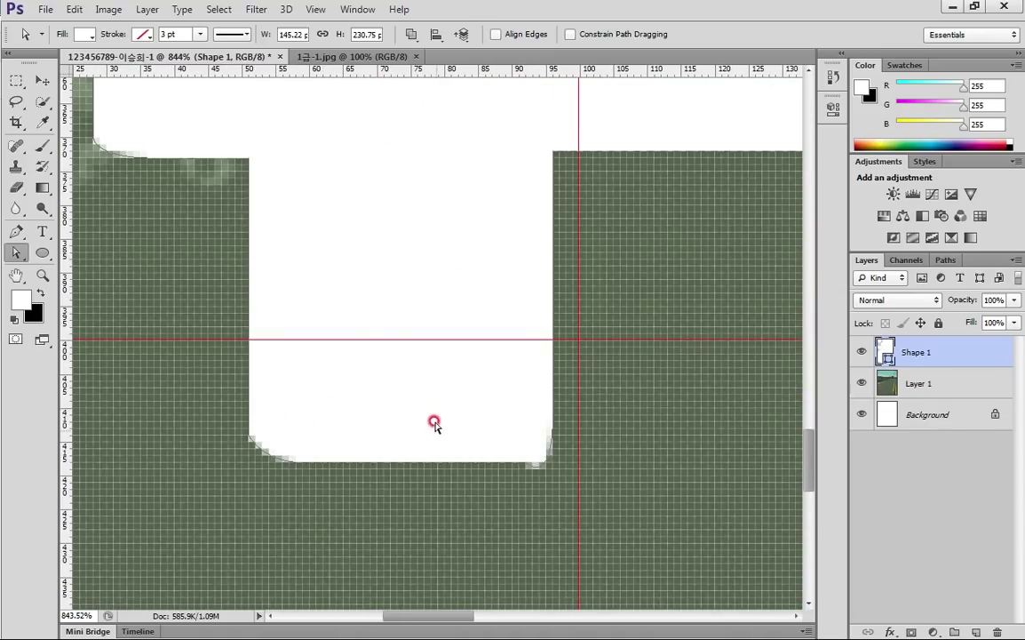
left_click(554, 414)
left_click_drag(554, 415, 546, 465)
left_click(548, 469)
left_click(290, 462)
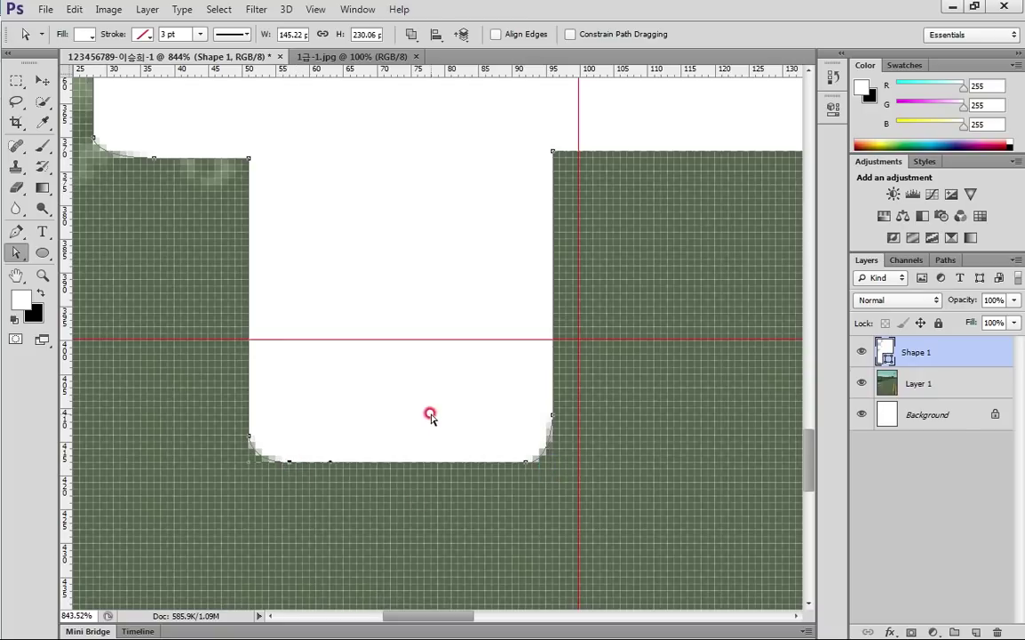
left_click_drag(248, 433, 248, 420)
left_click_drag(360, 304, 430, 528)
scroll(431, 528, "down", 5)
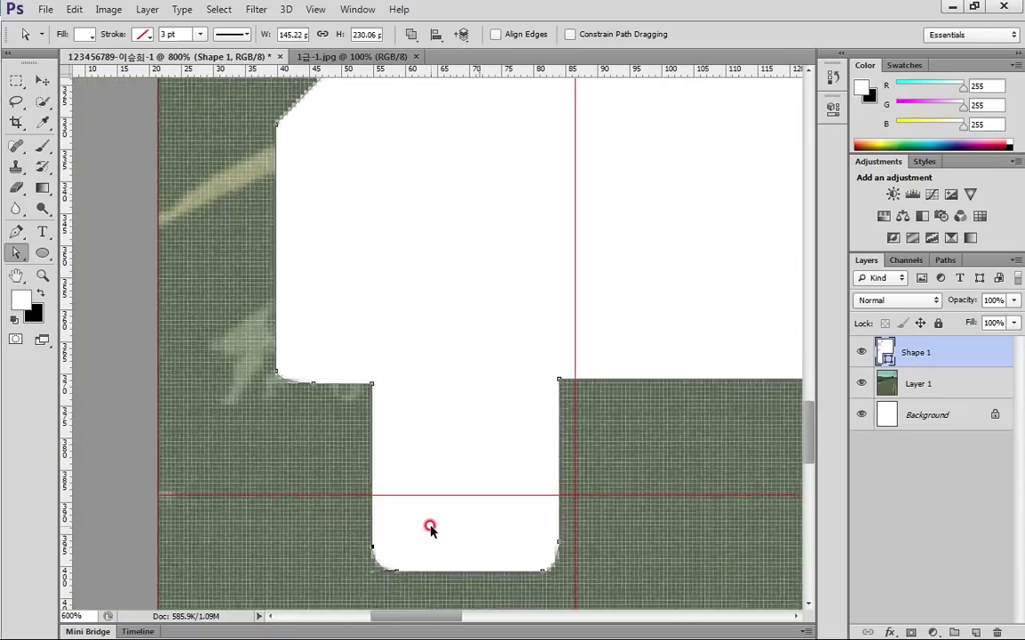
left_click_drag(597, 373, 435, 531)
scroll(472, 488, "down", 4)
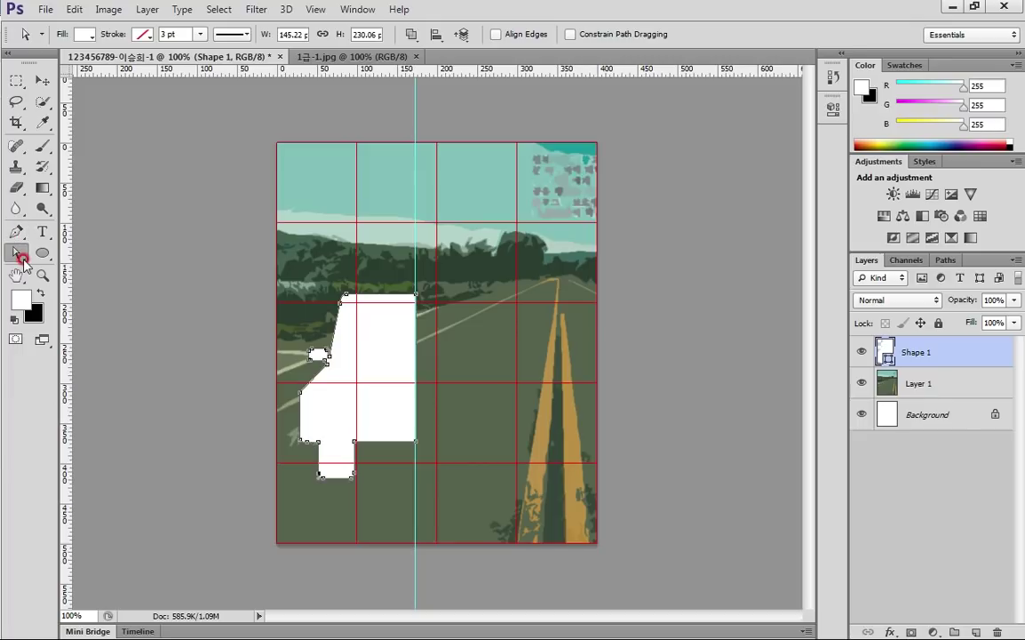
left_click_drag(949, 380, 958, 363)
left_click(378, 408)
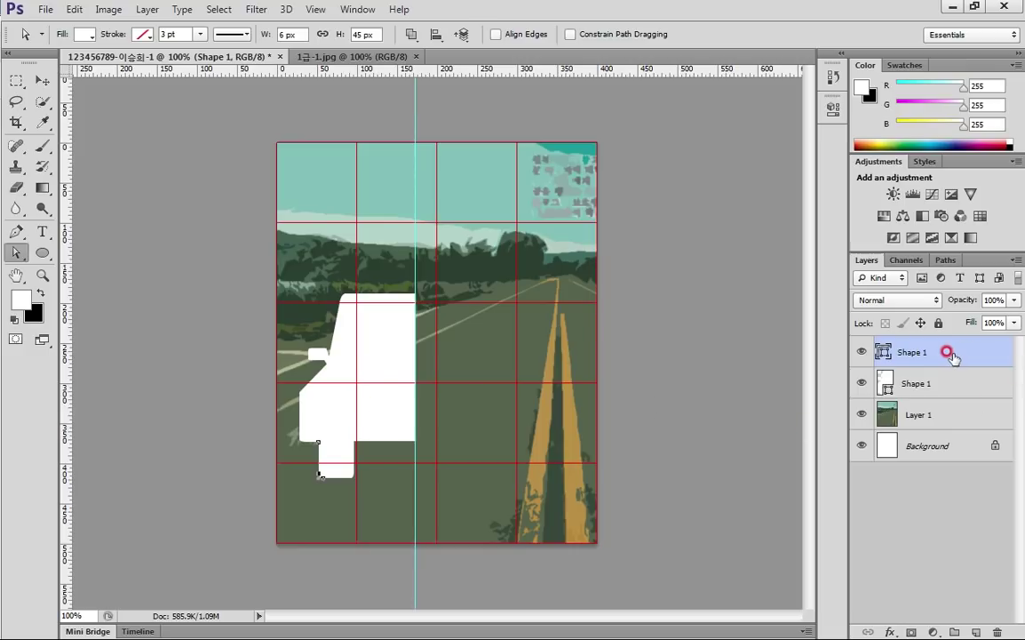
key("ctrl+e")
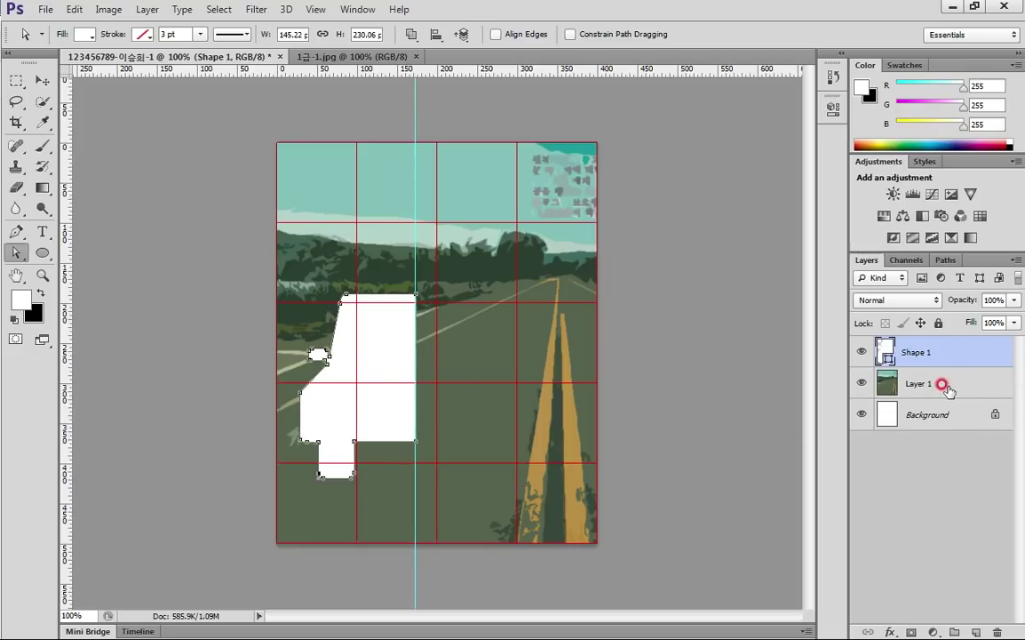
left_click(898, 391)
left_click(966, 356)
left_click(18, 253)
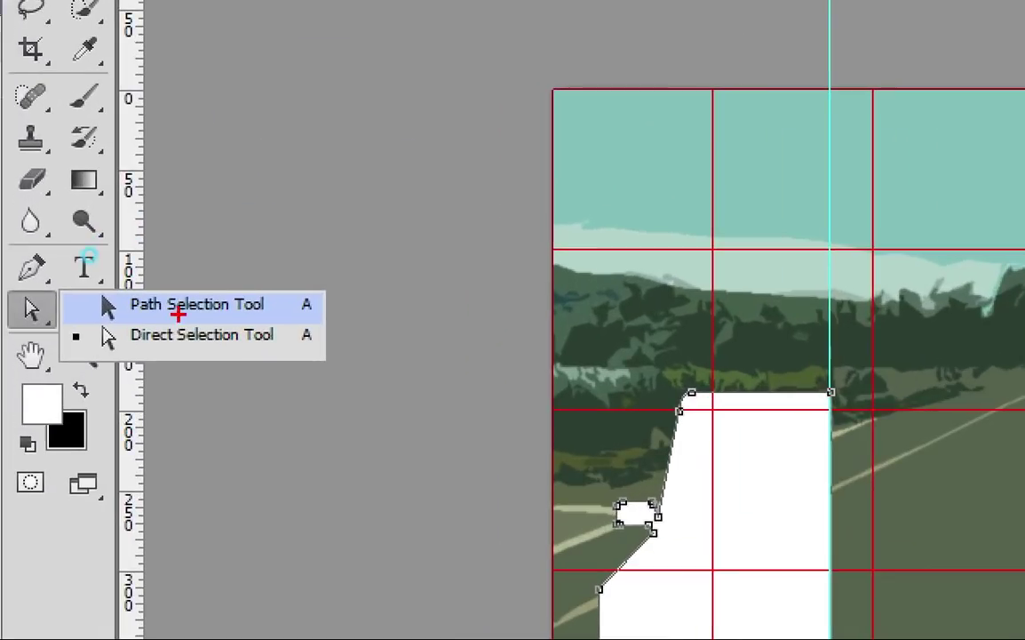
mouse_move(88, 254)
left_mouse_down()
mouse_move(97, 253)
mouse_move(51, 248)
left_mouse_up()
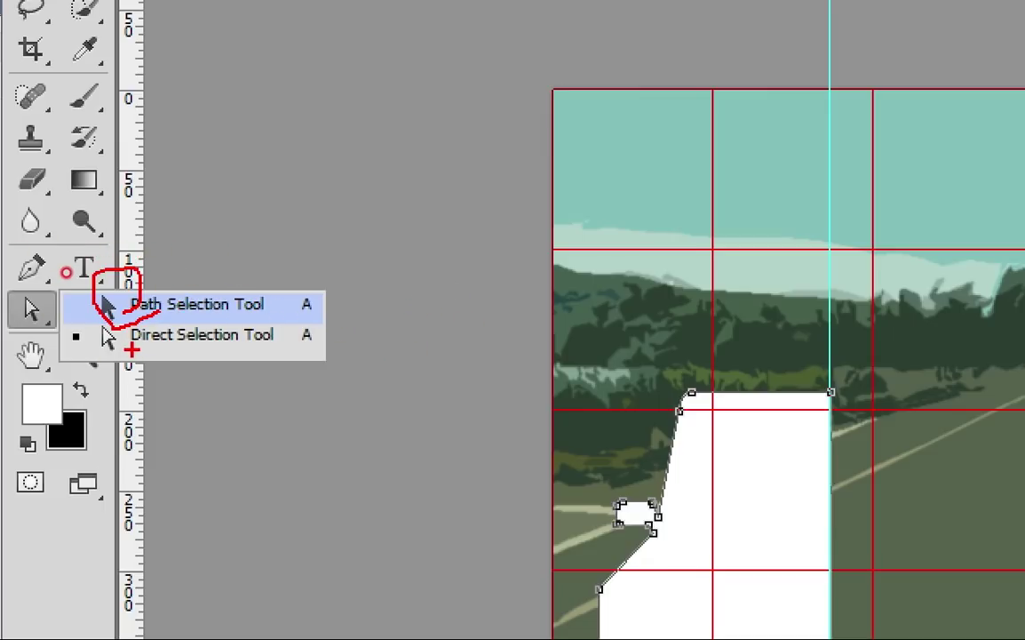
mouse_move(128, 330)
left_mouse_down()
mouse_move(87, 351)
mouse_move(130, 356)
left_mouse_up()
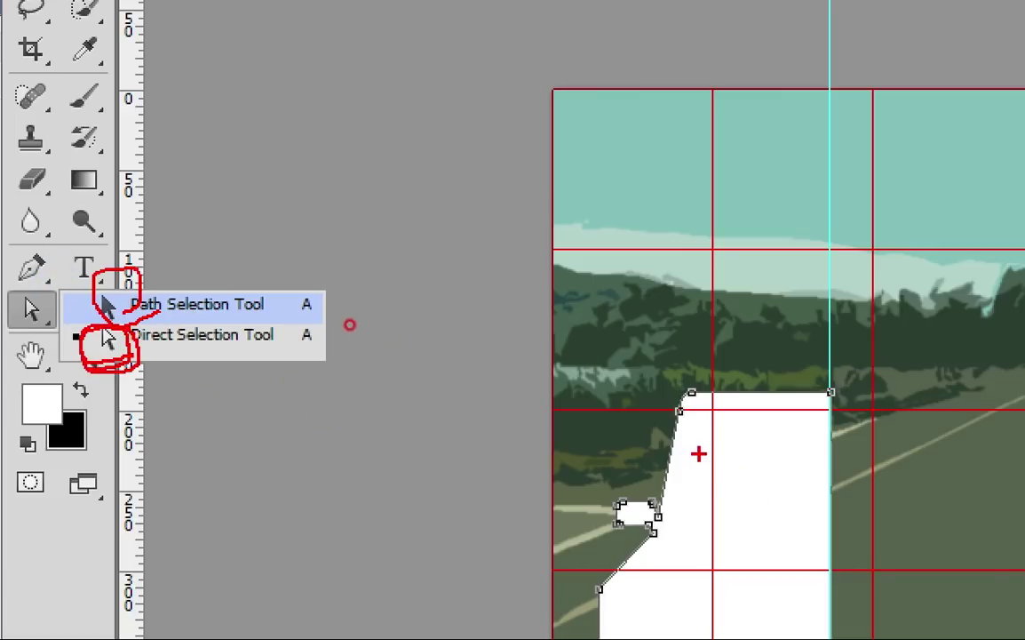
key("Escape")
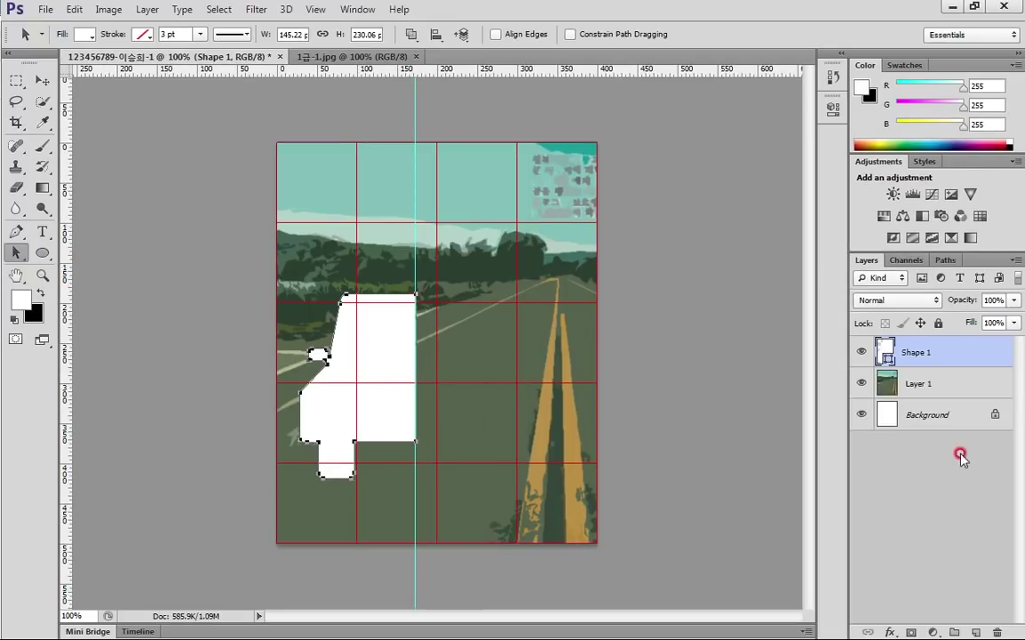
left_click(434, 359)
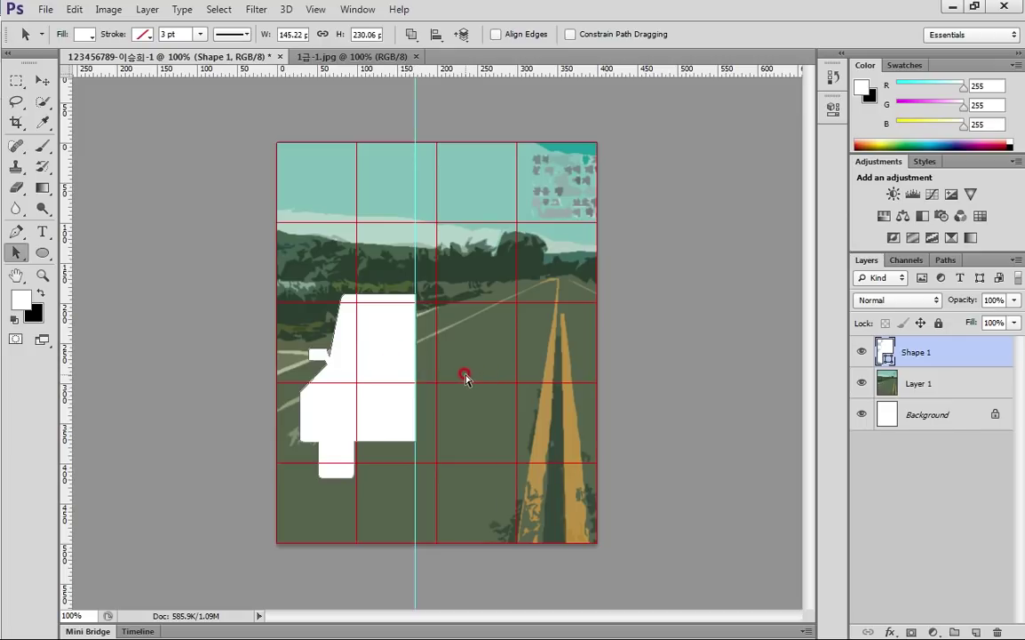
Duplicate Shape 1, flip the copy horizontally, move it 144 px right, and select both halves
key("ctrl+j")
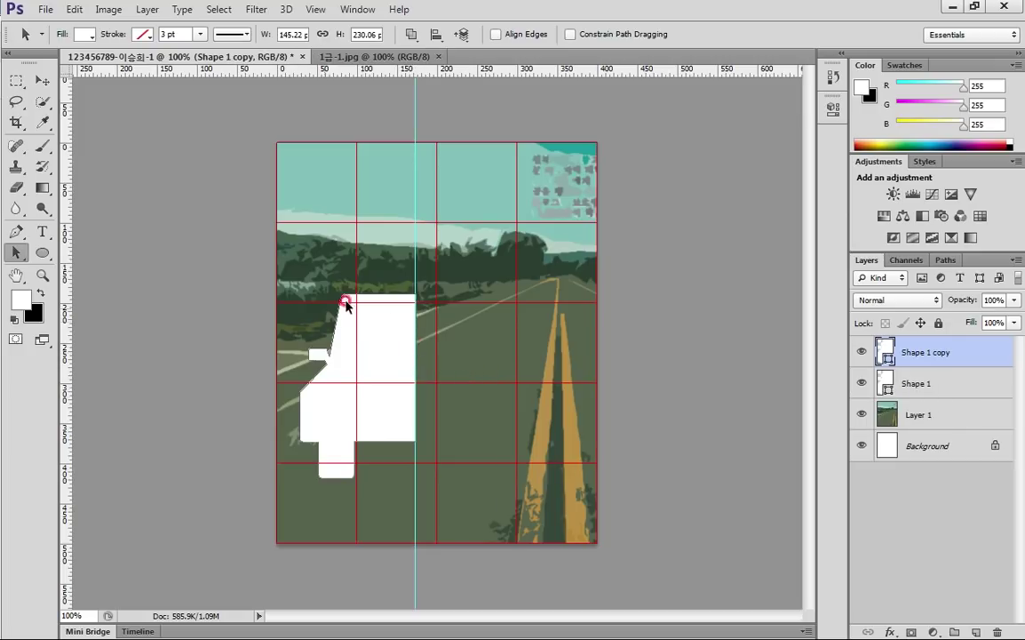
left_click(74, 9)
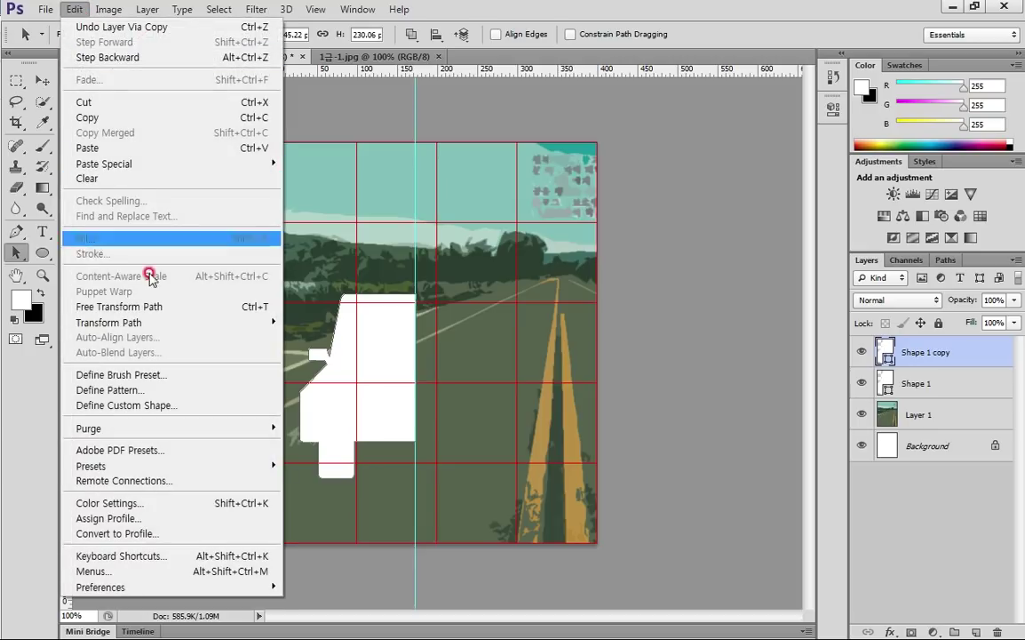
mouse_move(166, 331)
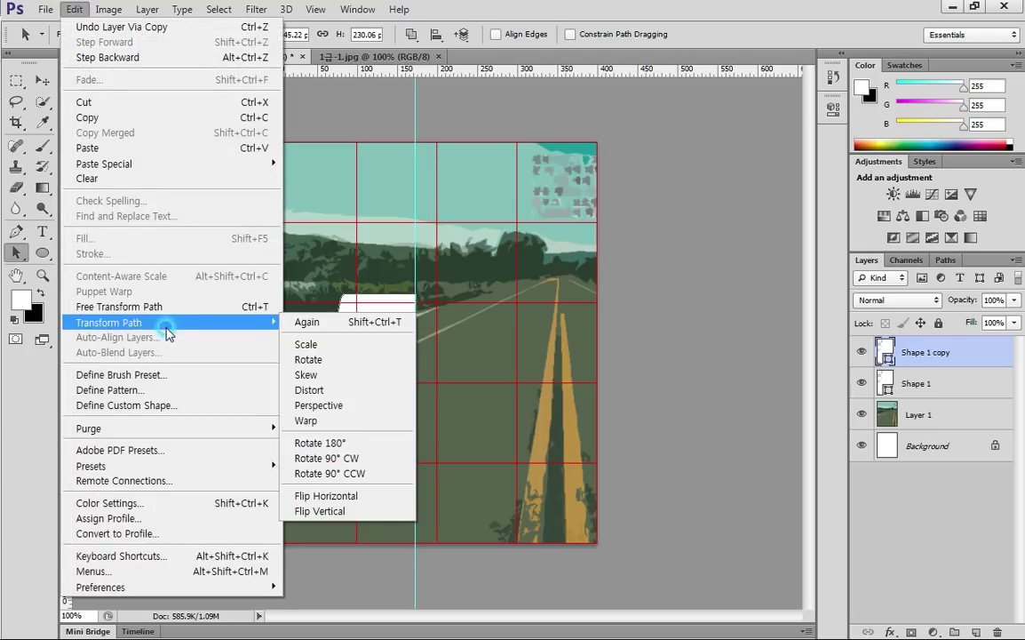
left_click(362, 496)
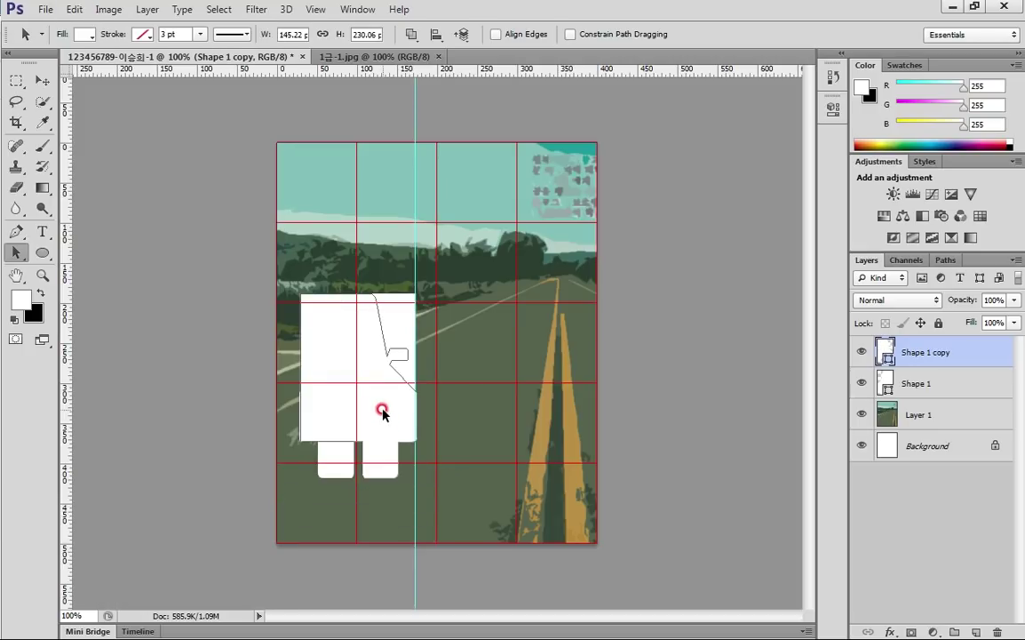
left_click_drag(386, 409, 502, 406)
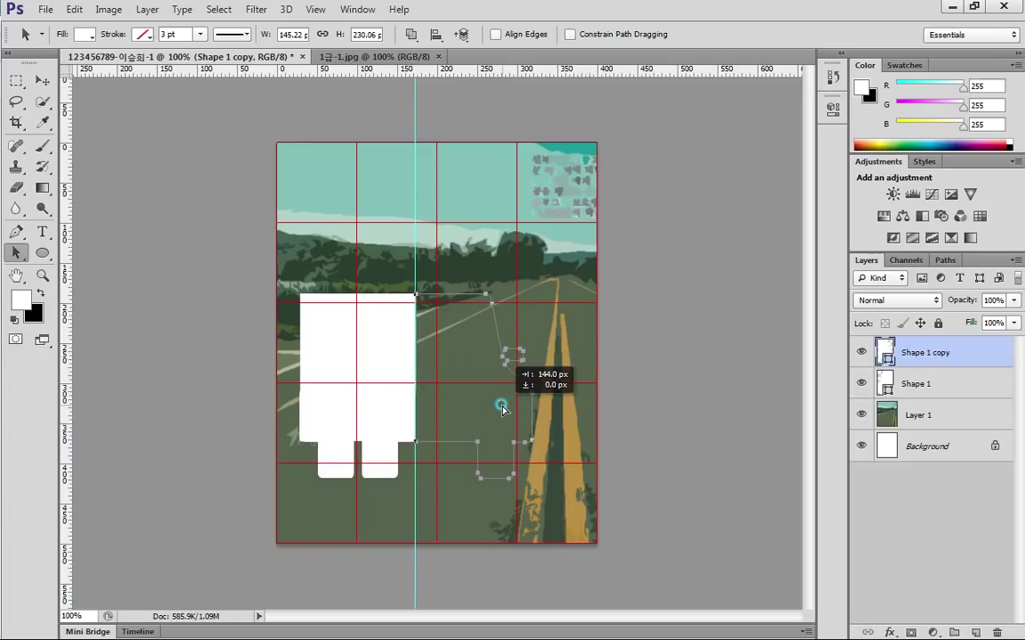
left_click_drag(502, 407, 502, 407)
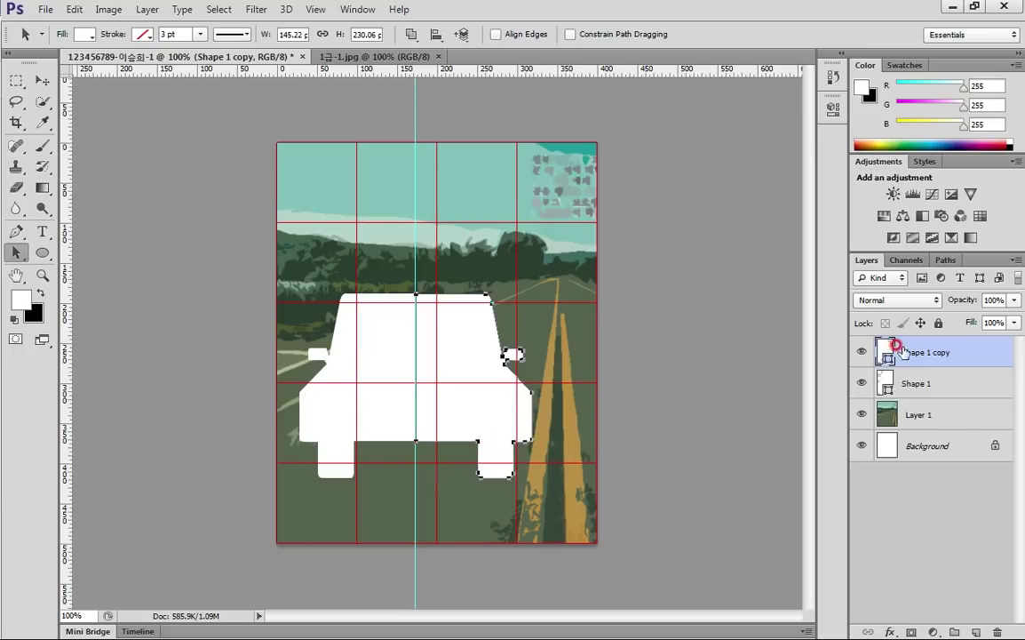
left_click(942, 385, "shift")
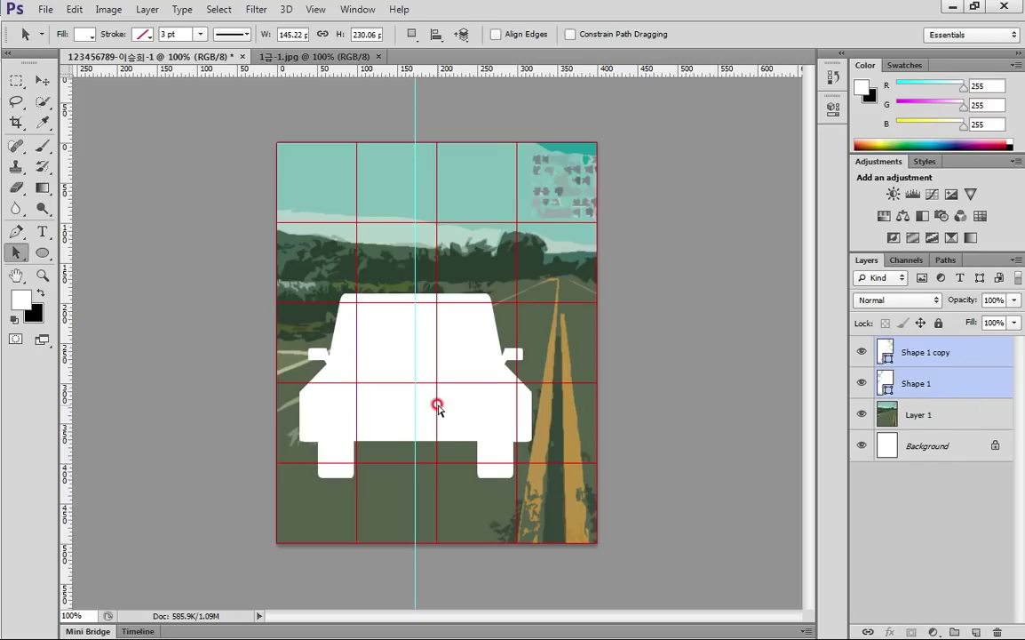
Merge the two car halves into one shape layer and combine their path components
key("ctrl+e")
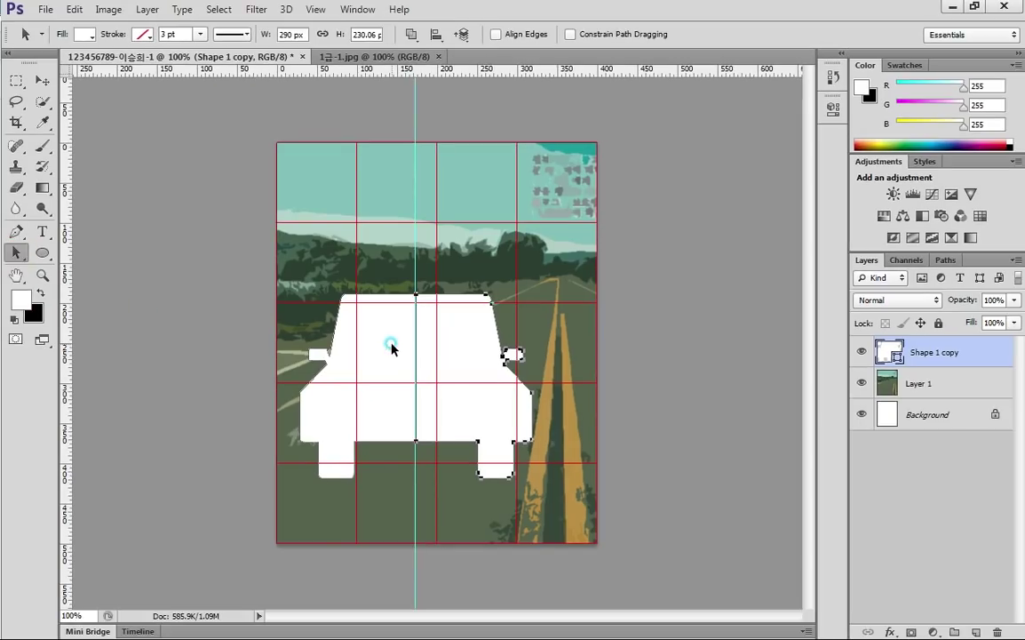
left_click(392, 348)
left_click(410, 35)
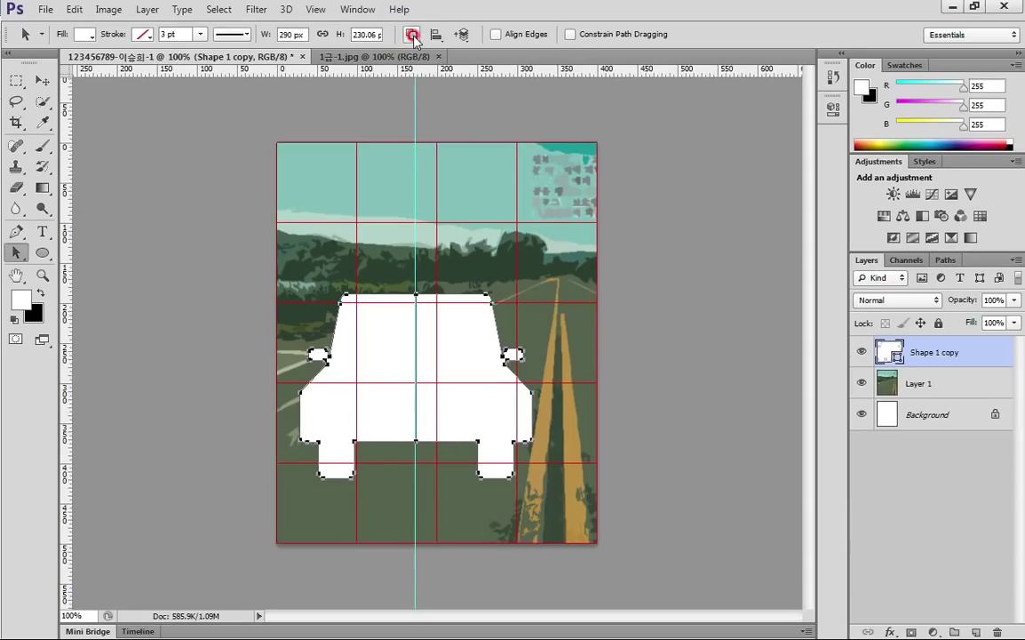
left_click(511, 73)
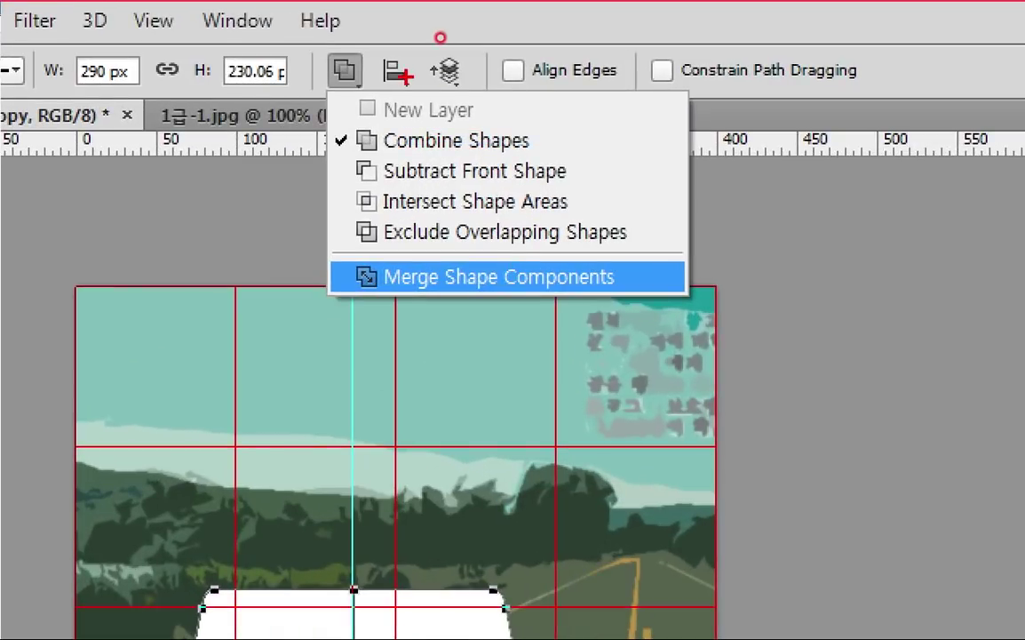
mouse_move(373, 153)
left_mouse_down()
mouse_move(411, 127)
mouse_move(402, 151)
left_mouse_up()
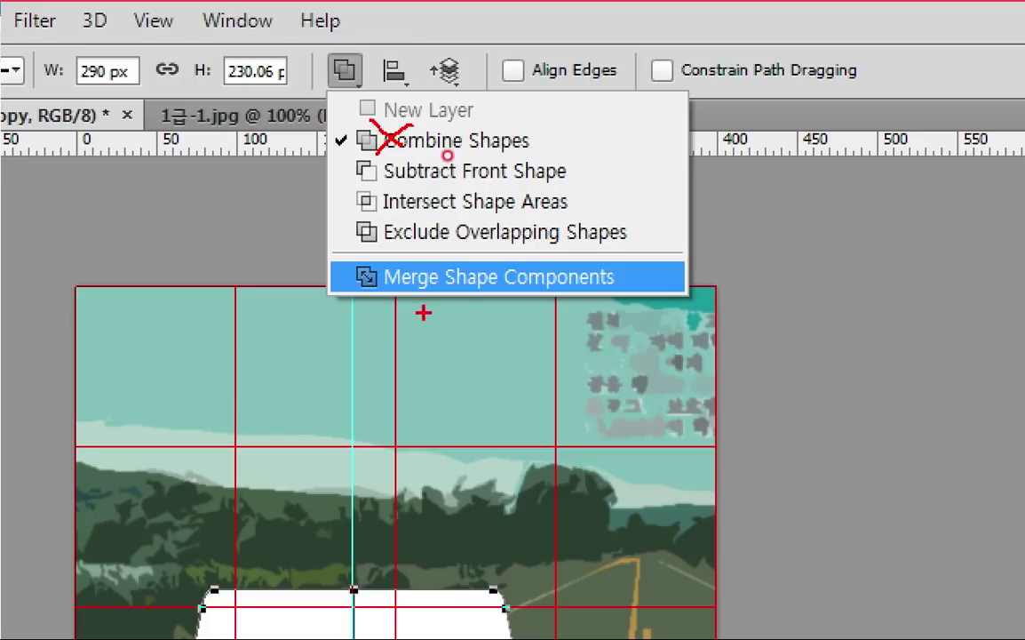
mouse_move(382, 263)
left_mouse_down()
mouse_move(355, 290)
mouse_move(391, 295)
left_mouse_up()
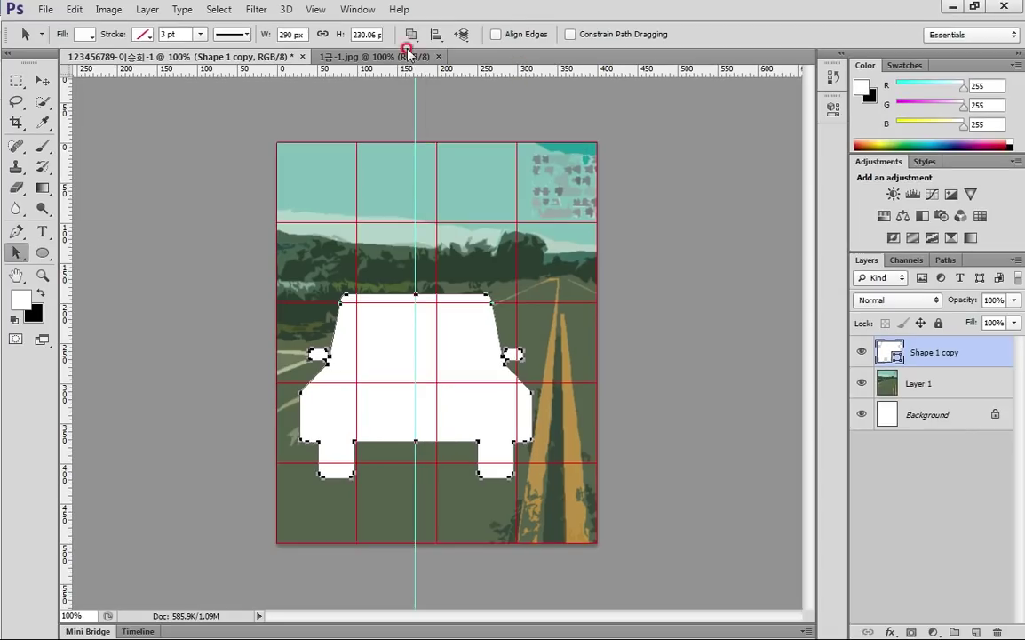
left_click(345, 71)
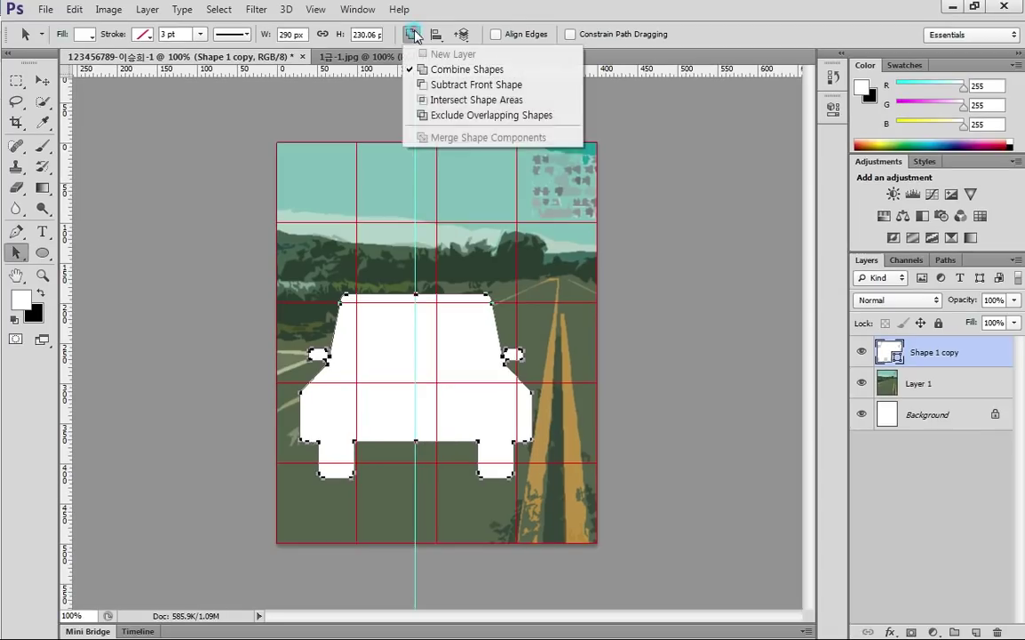
left_click(462, 339)
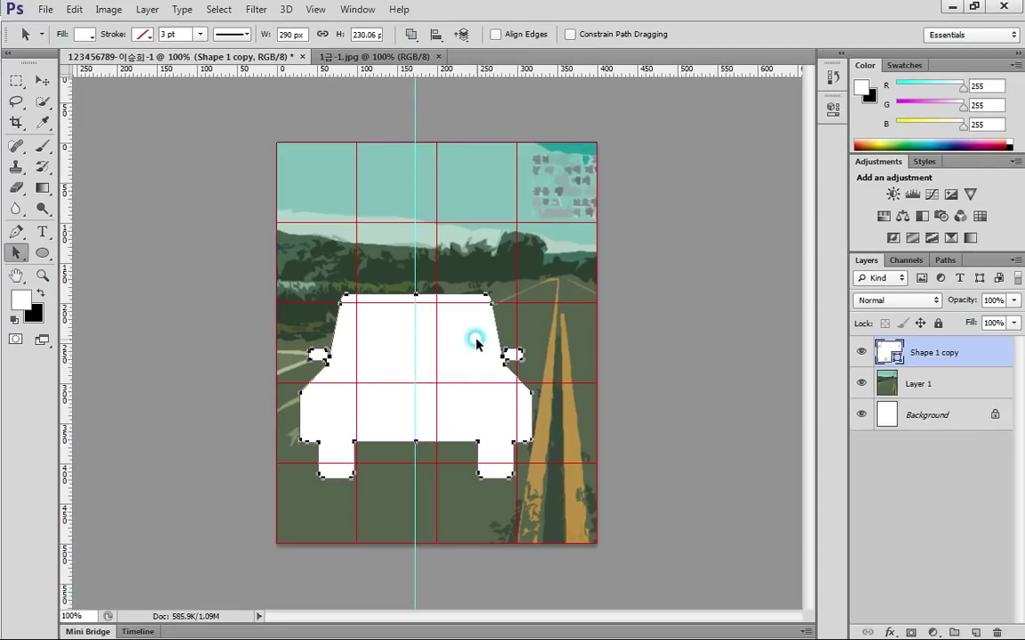
left_click(462, 506)
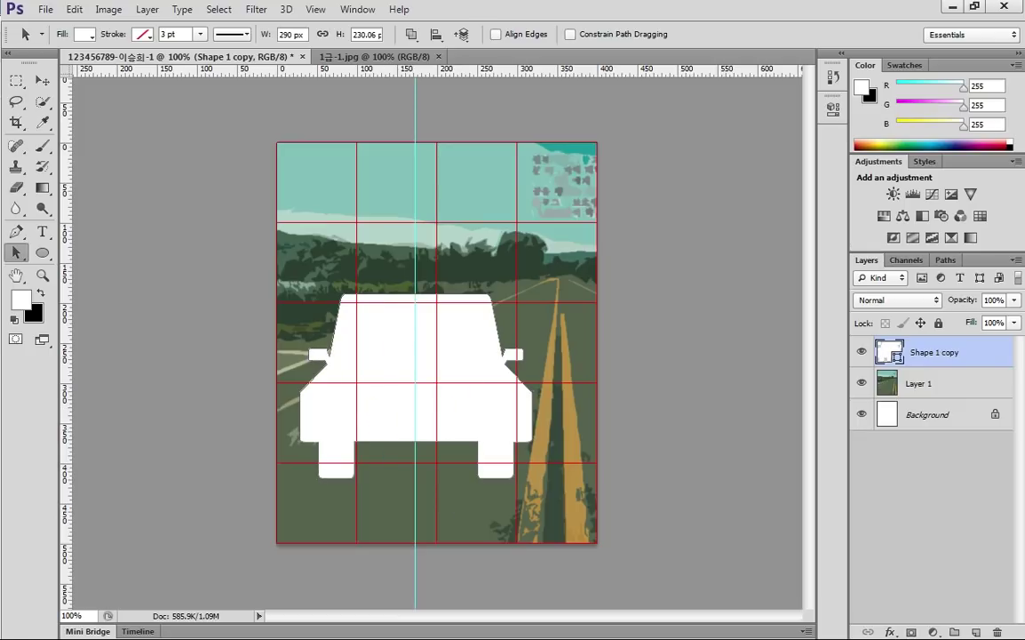
Review the Acrobat task sheet, then minimize it and return to the poster
key("alt+Tab")
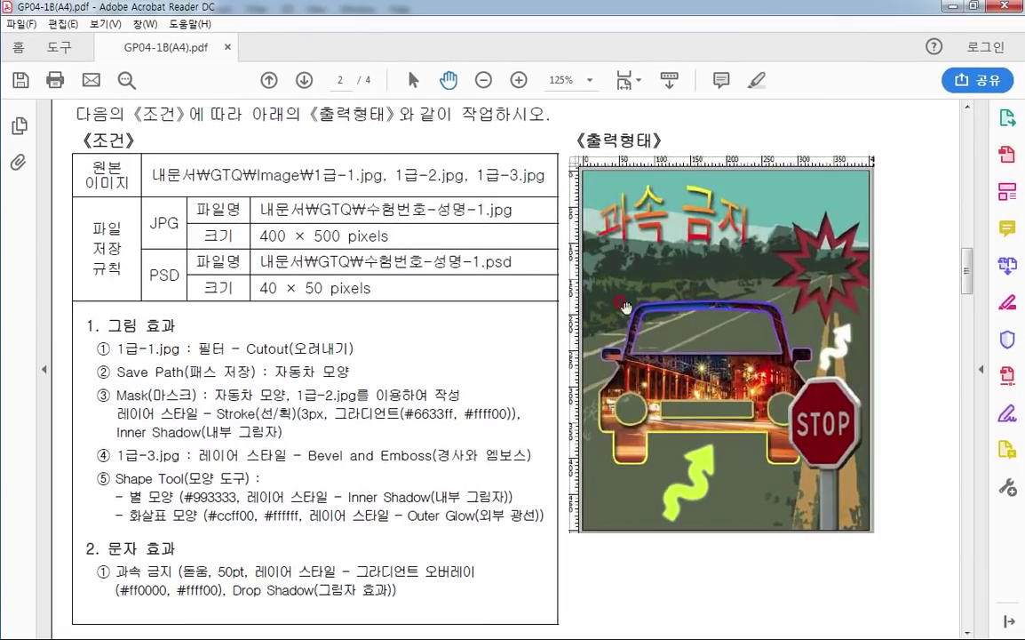
left_click(951, 5)
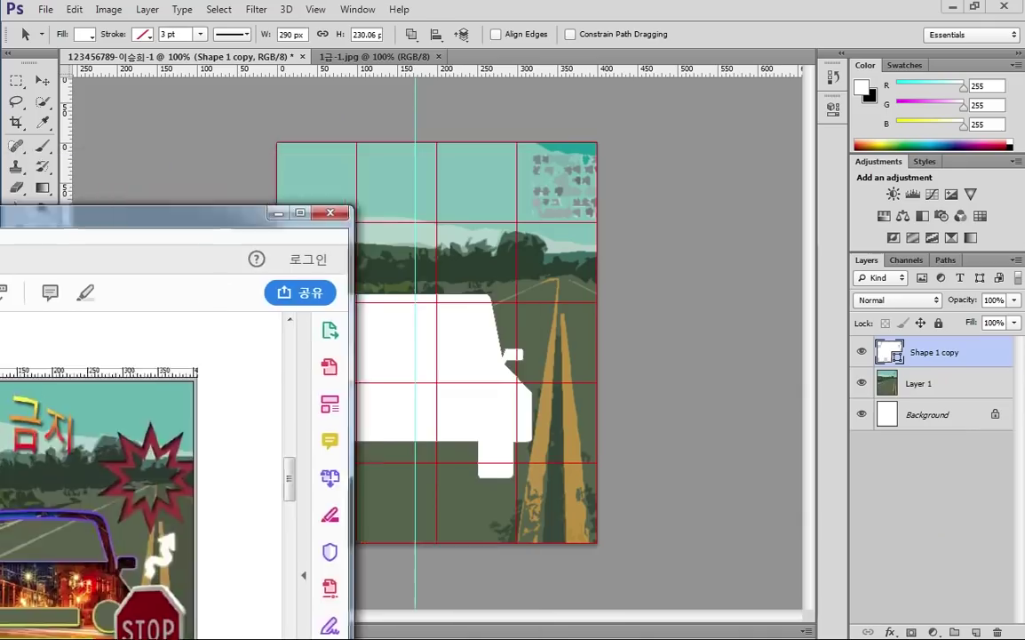
left_click(301, 343)
left_click(247, 325)
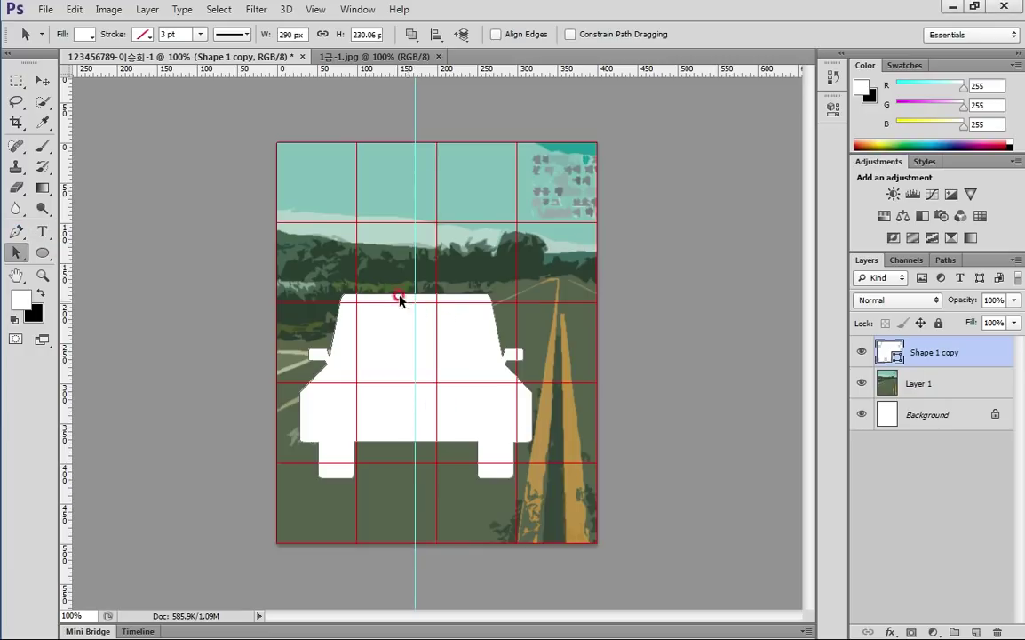
Zoom in and draw the left windshield half with the Pen tool
left_click_drag(414, 476, 560, 168)
left_click(16, 230)
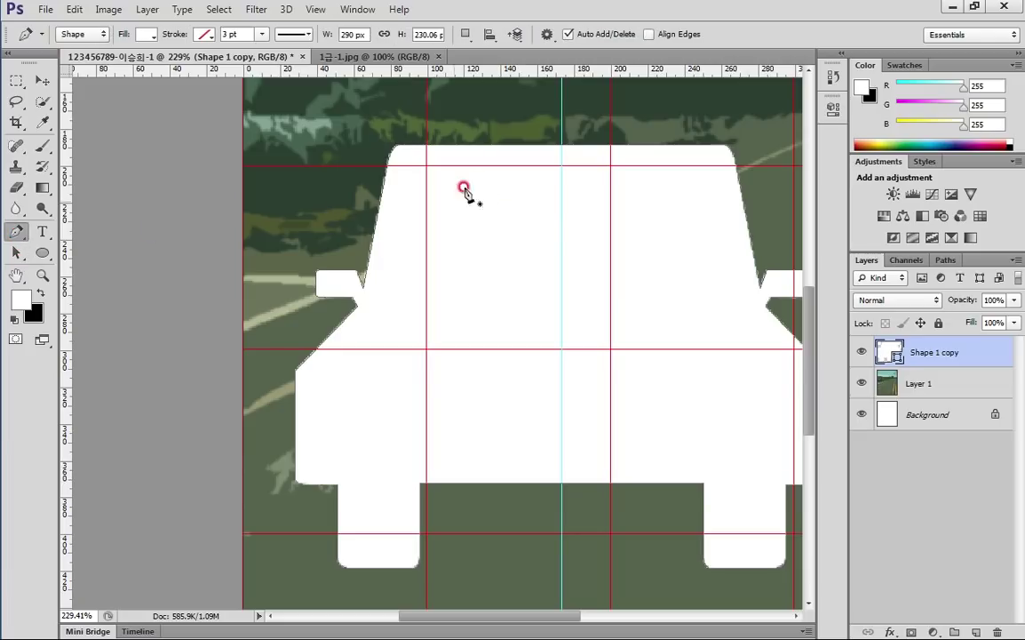
left_click(562, 166)
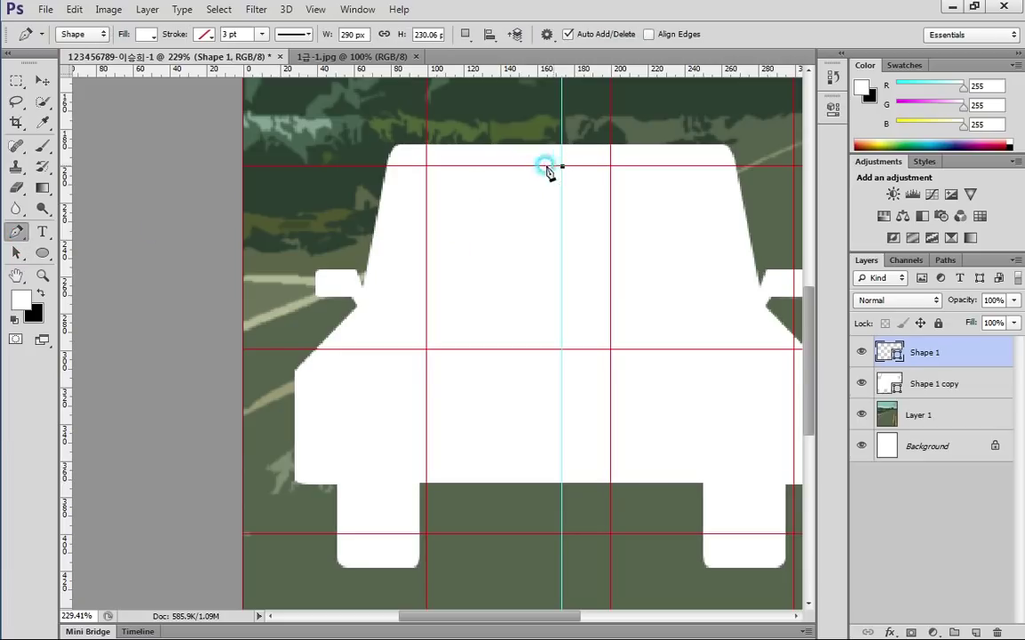
left_click(407, 166)
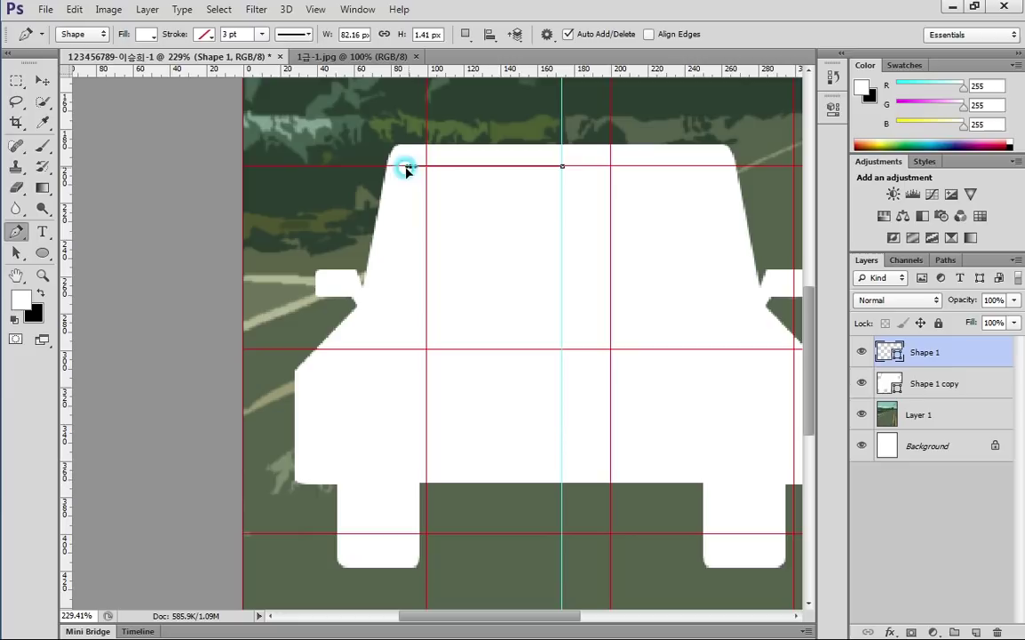
left_click(395, 181)
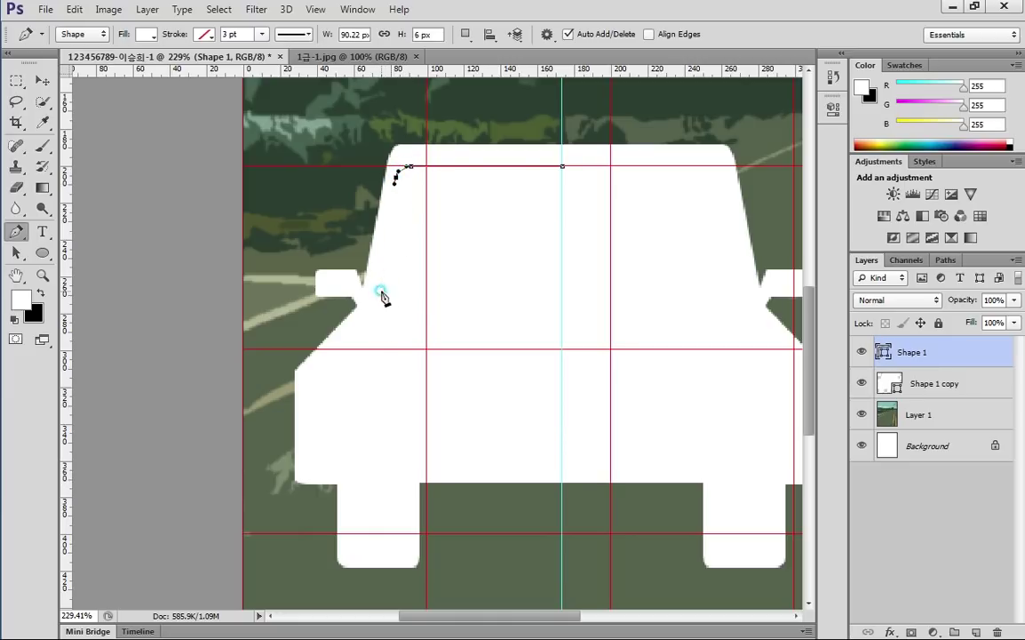
left_click(381, 291)
left_click(563, 291)
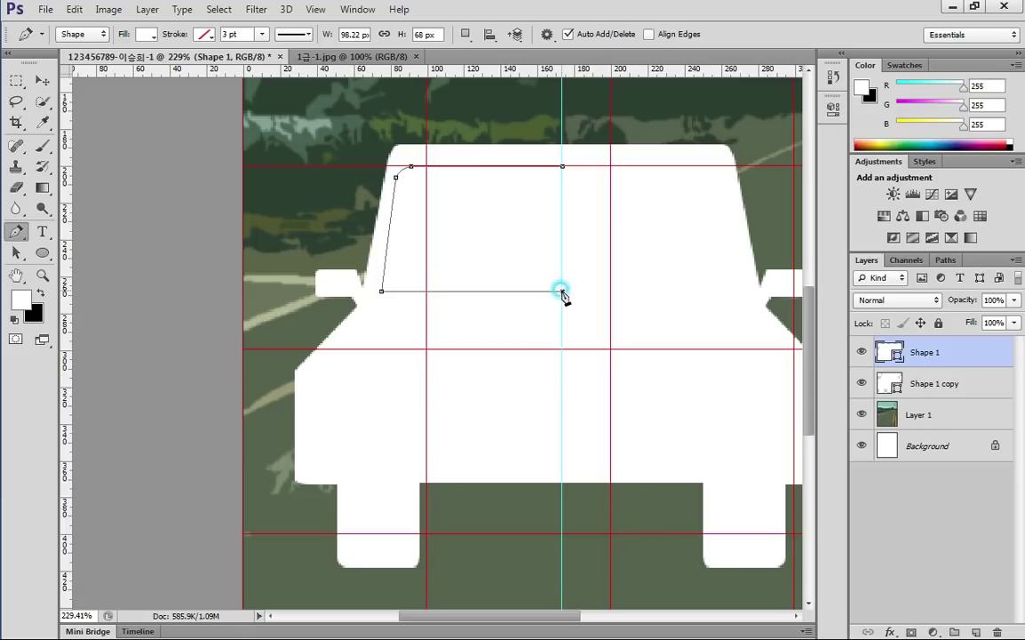
left_click(560, 166)
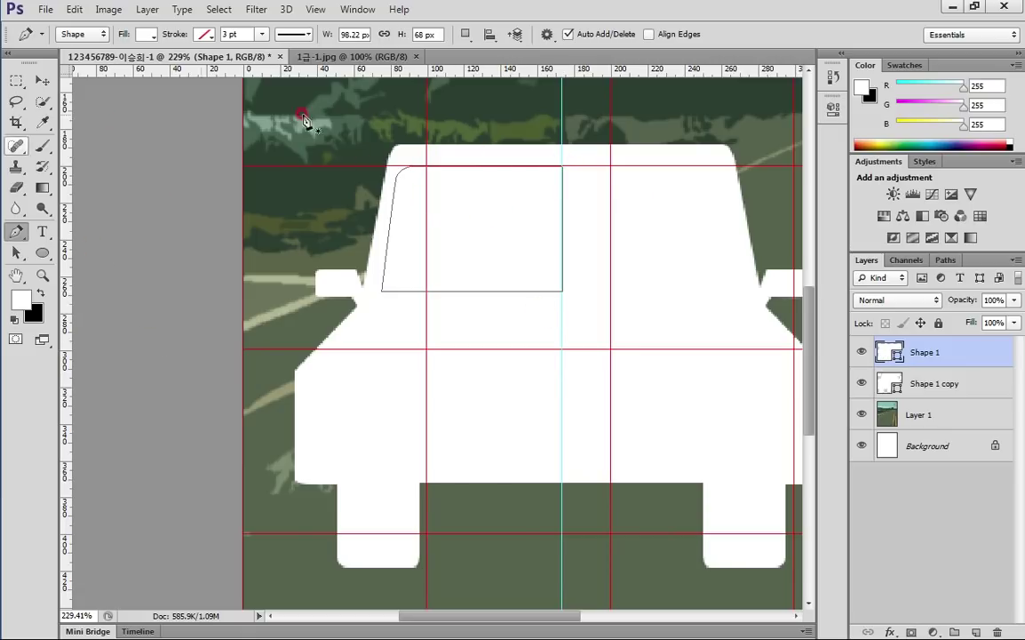
Set the windshield shape's fill colour to red #ff4141
left_click(878, 349)
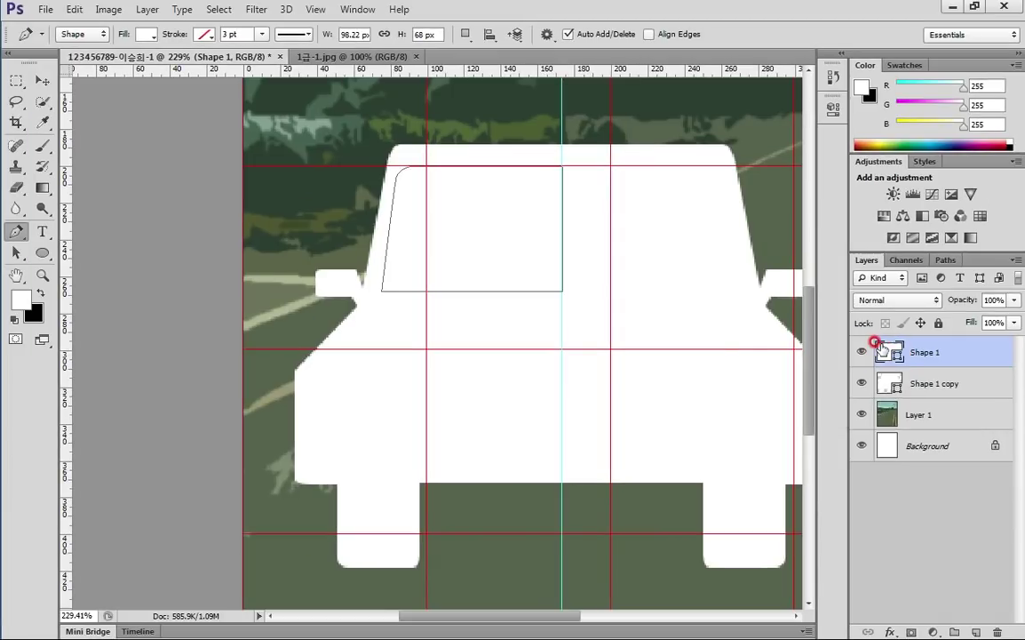
double_click(726, 317)
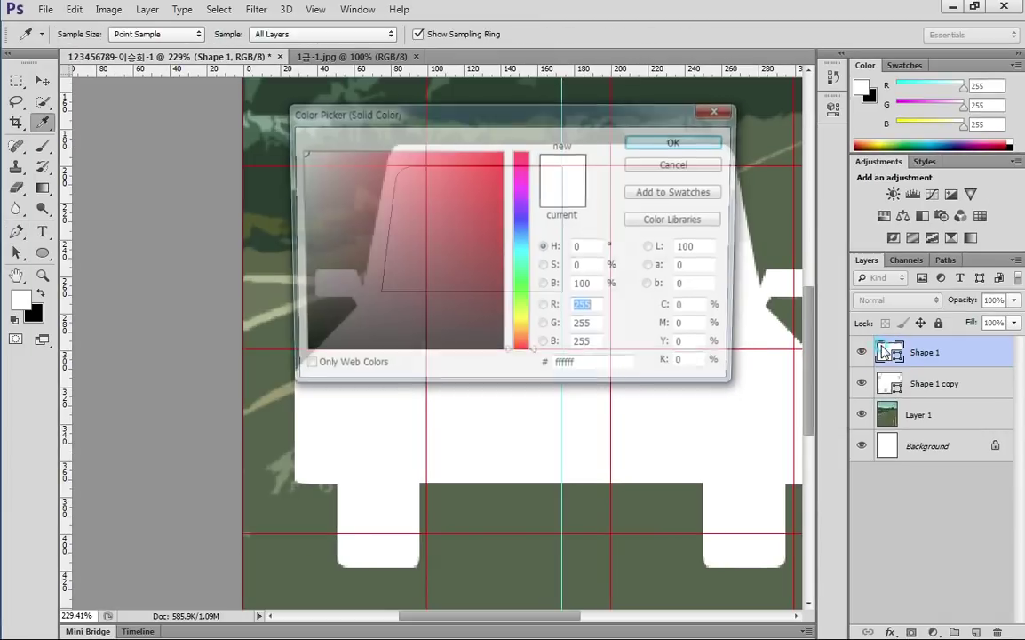
left_click(449, 159)
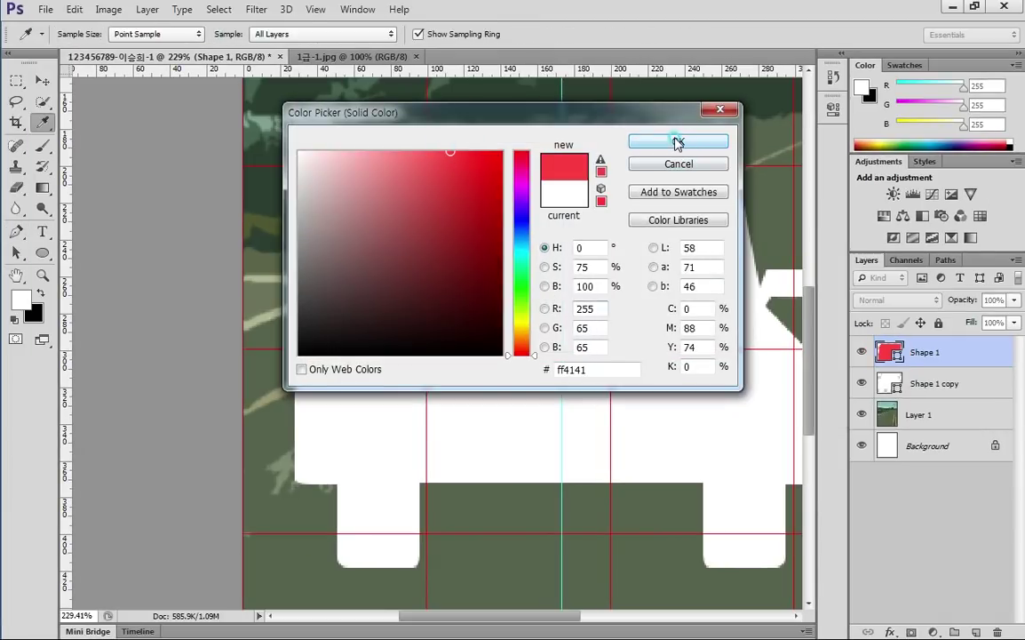
left_click(678, 142)
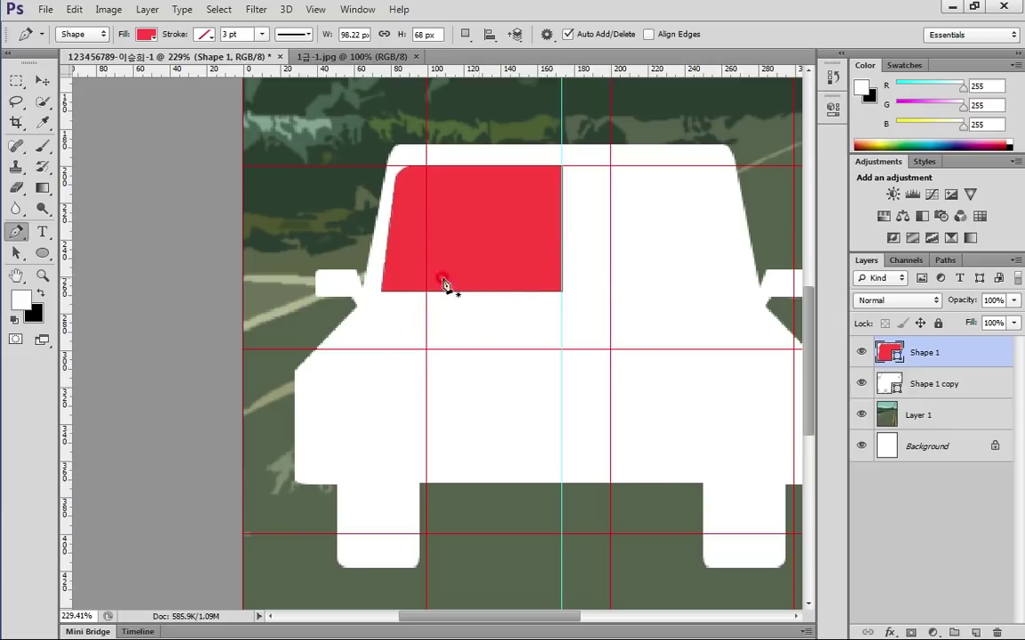
Nudge the windshield half up two pixels and duplicate it onto a new layer
left_click(16, 252)
left_click(482, 219)
key("Up")
key("Up")
key("Up")
key("Up")
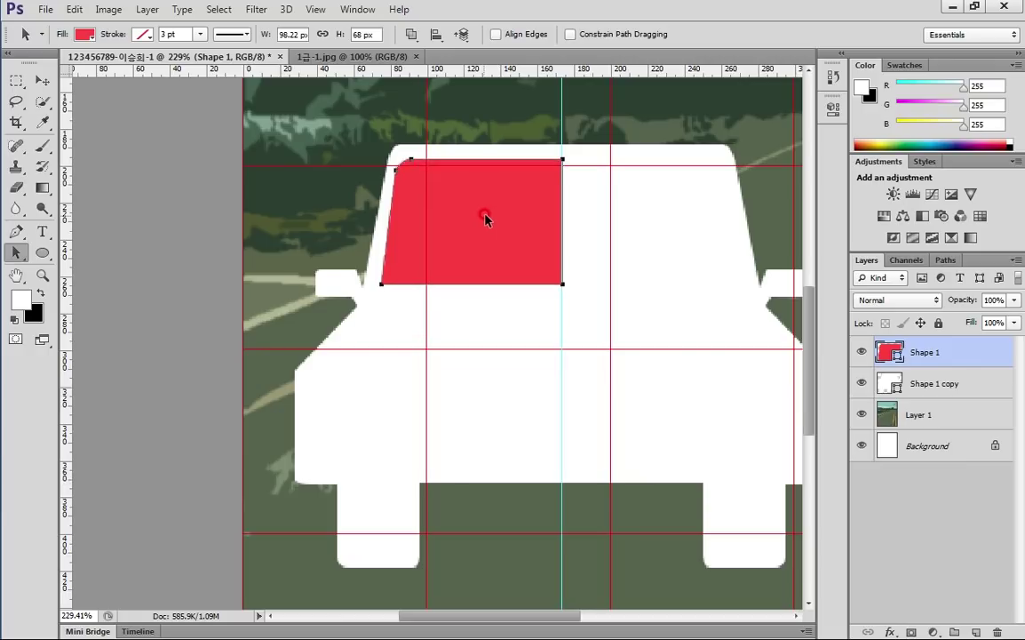
key("Up")
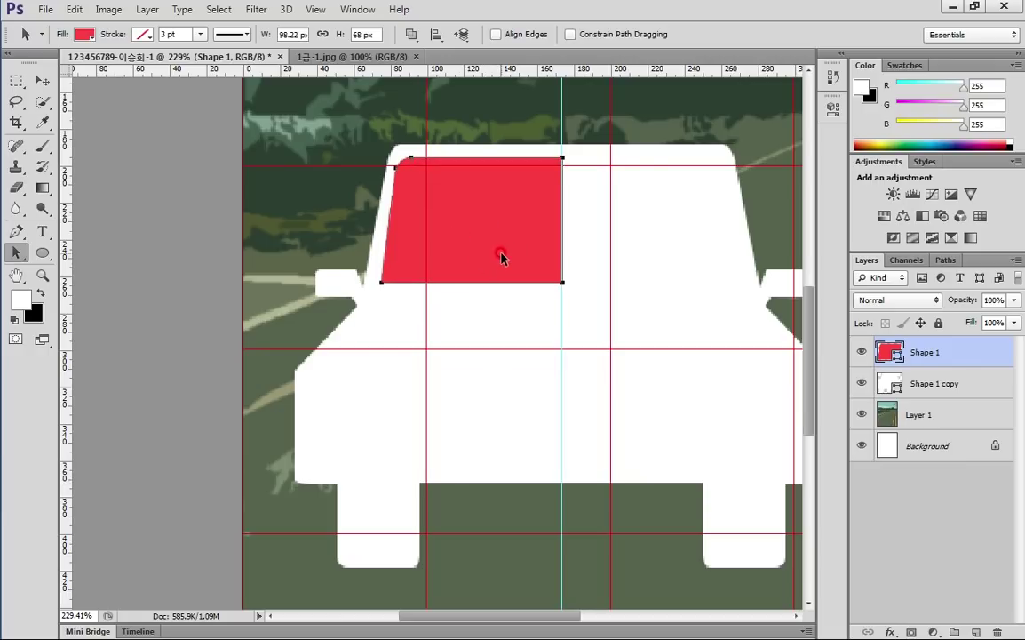
key("ctrl+j")
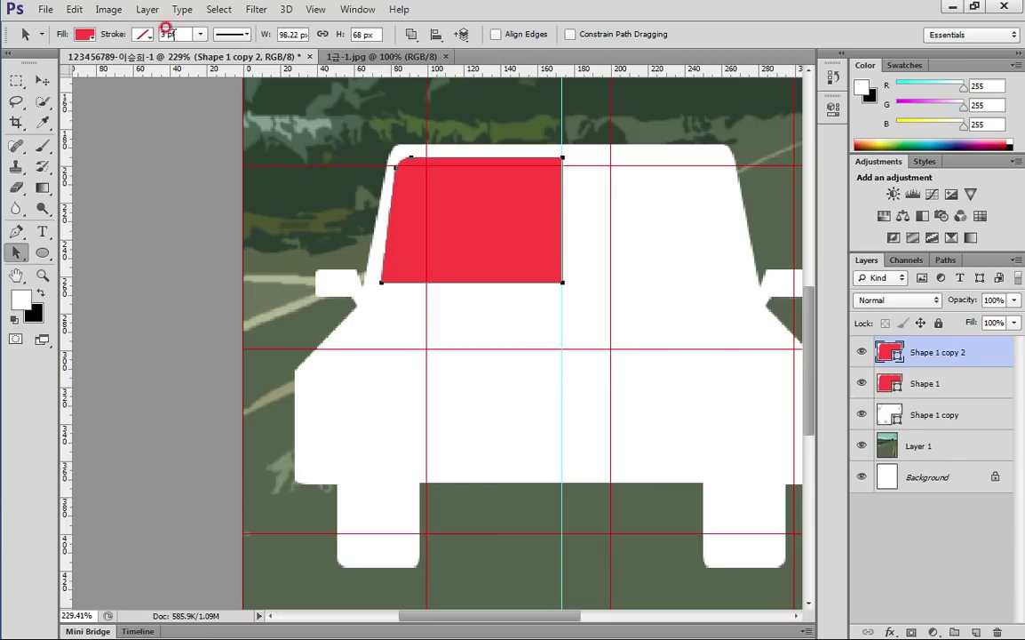
Flip the duplicate windshield half horizontally and move it to the car's right side
left_click(75, 9)
mouse_move(122, 324)
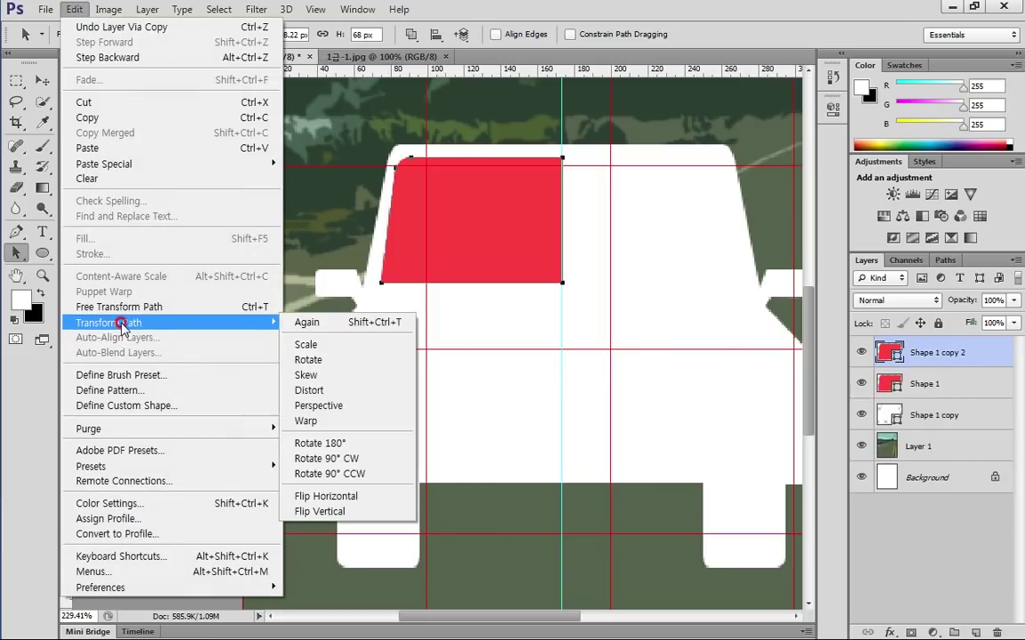
left_click(362, 495)
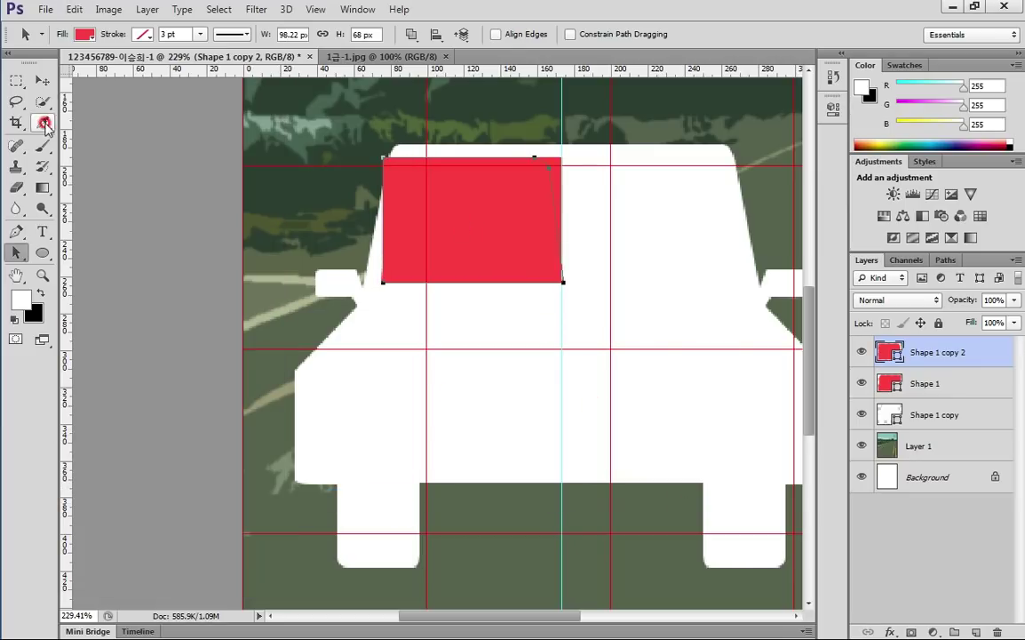
key("v")
mouse_move(418, 218)
left_mouse_down()
mouse_move(601, 229)
mouse_move(466, 234)
mouse_move(607, 241)
left_mouse_up()
left_click(629, 317)
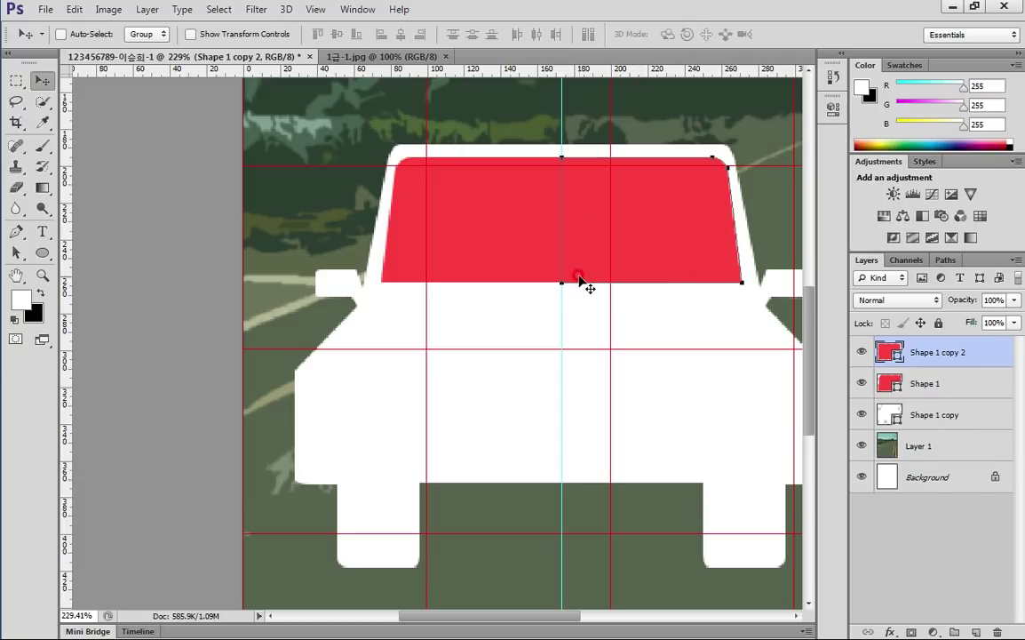
Merge both windshield layers and combine them with Merge Shape Components into one path
left_click(898, 385, "shift")
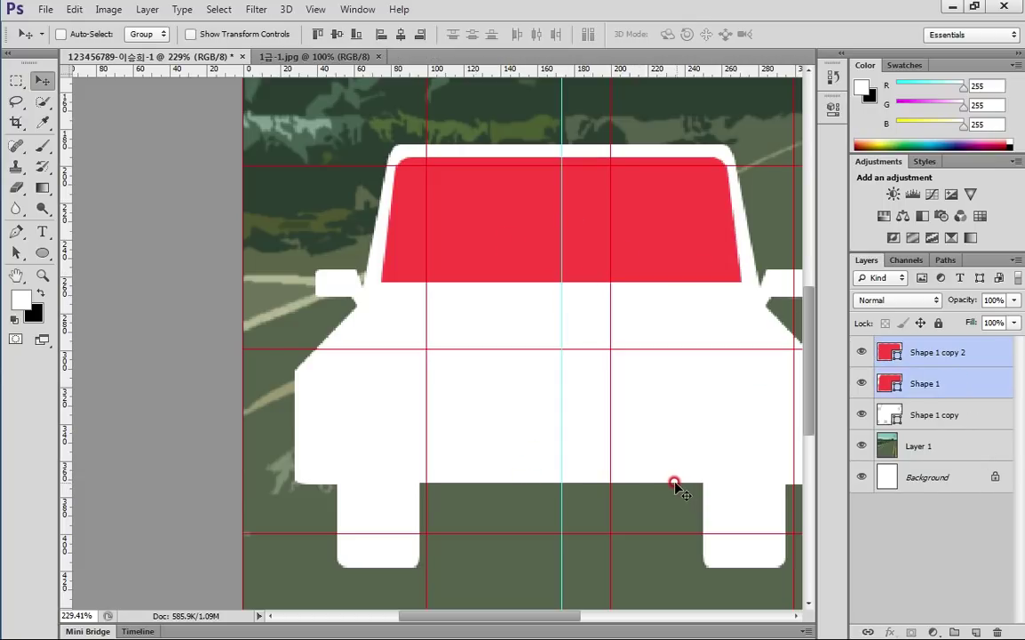
key("ctrl+e")
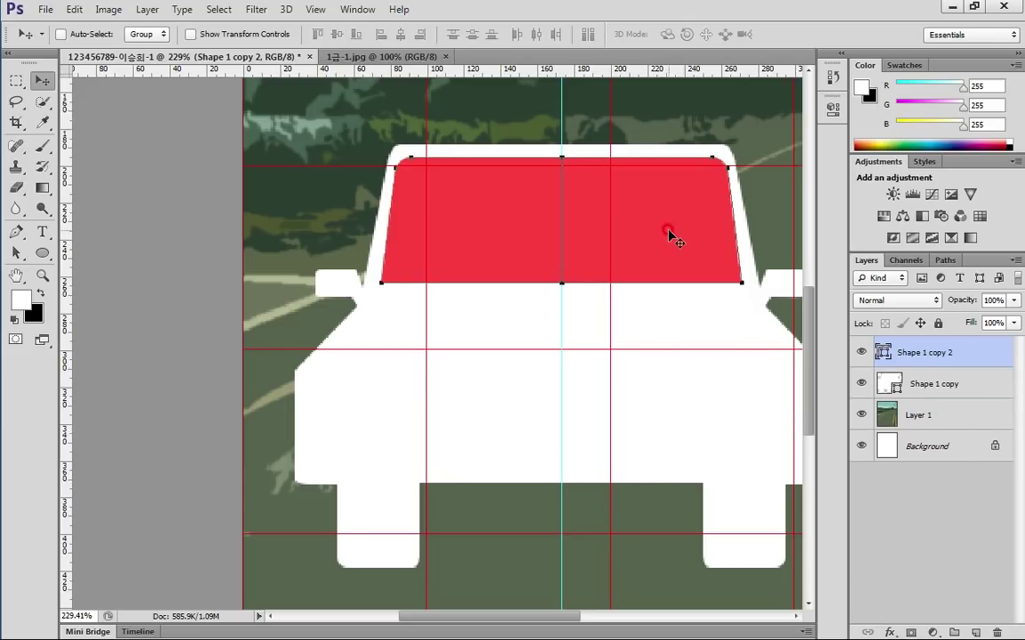
left_click(17, 254)
left_click(414, 33)
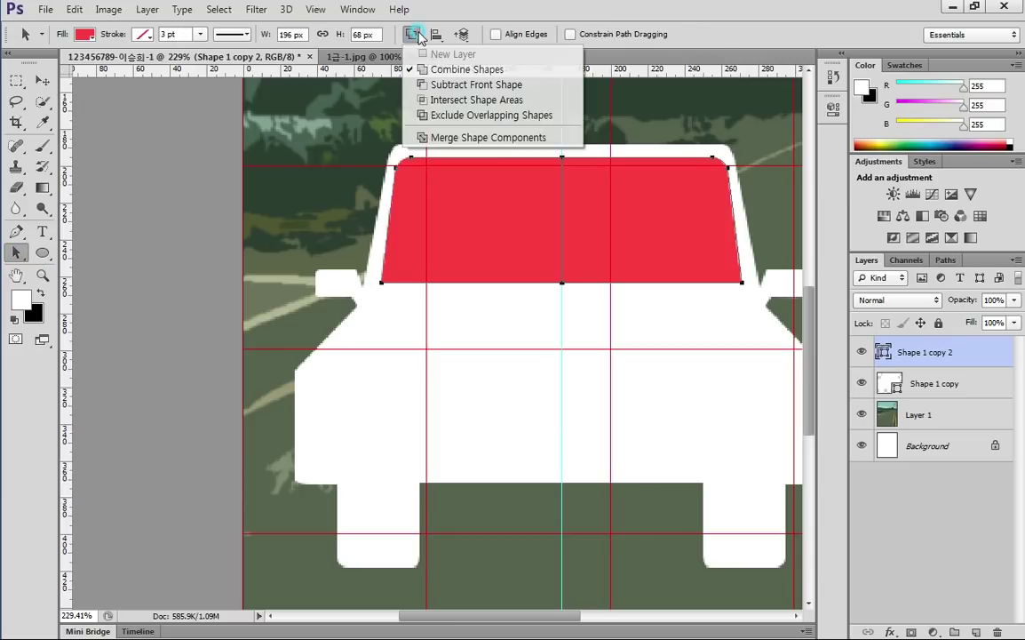
left_click(446, 139)
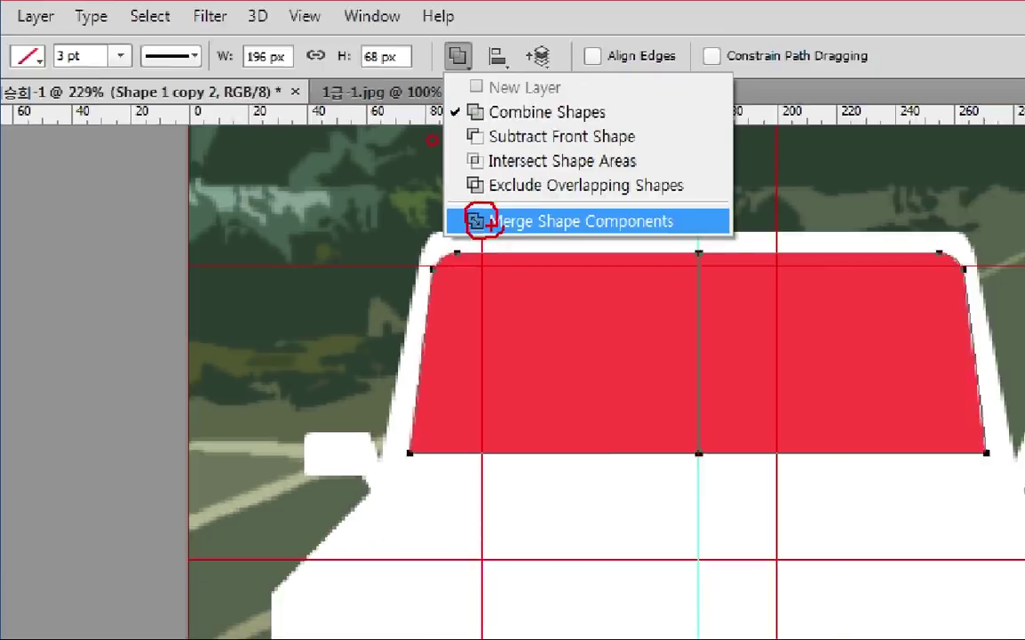
left_click(468, 276)
left_click(443, 70)
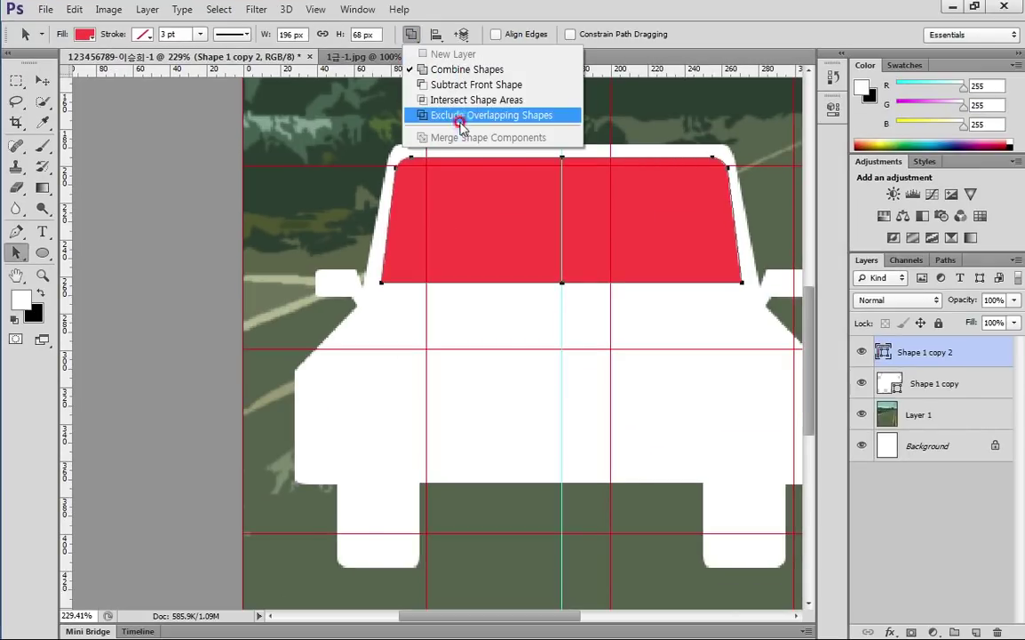
left_click(460, 327)
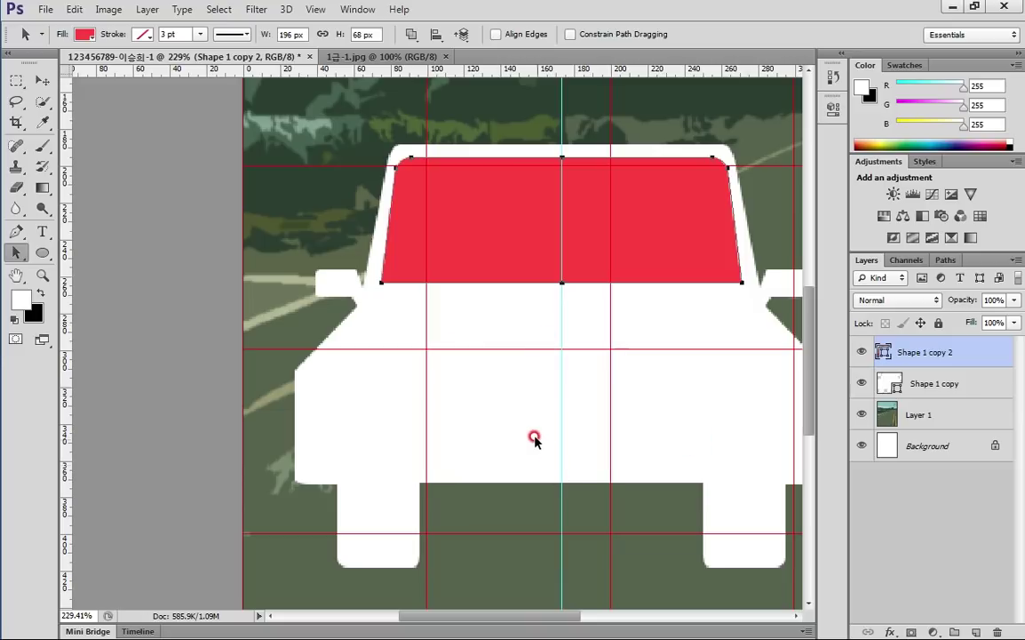
Draw a red circular headlight on the car's left and copy it to the right side
left_click(42, 253)
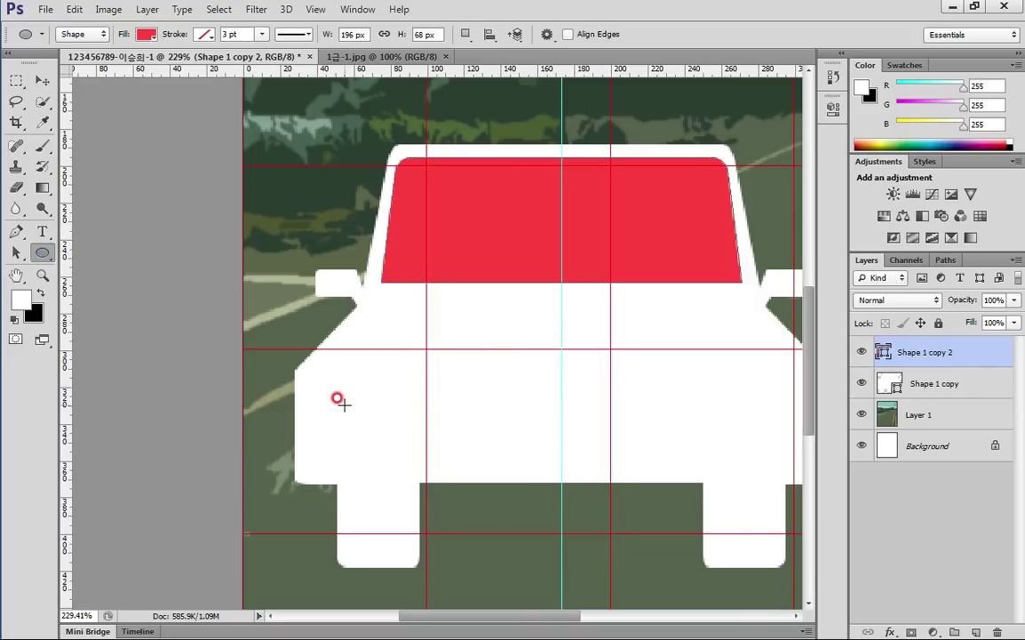
left_click_drag(341, 388, 409, 479)
left_click_drag(411, 481, 413, 482)
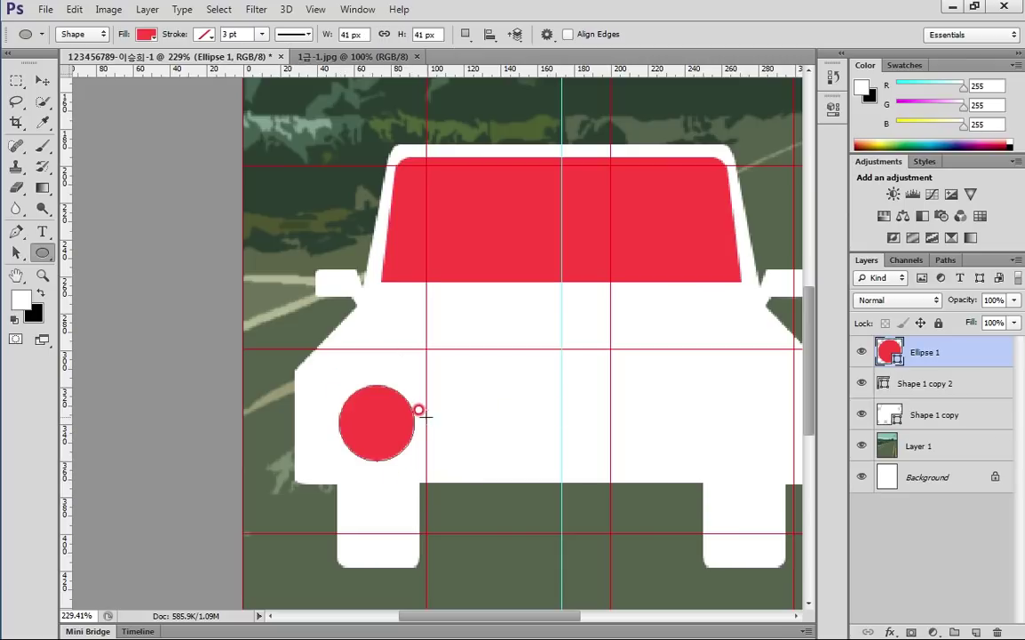
left_click_drag(540, 405, 414, 373)
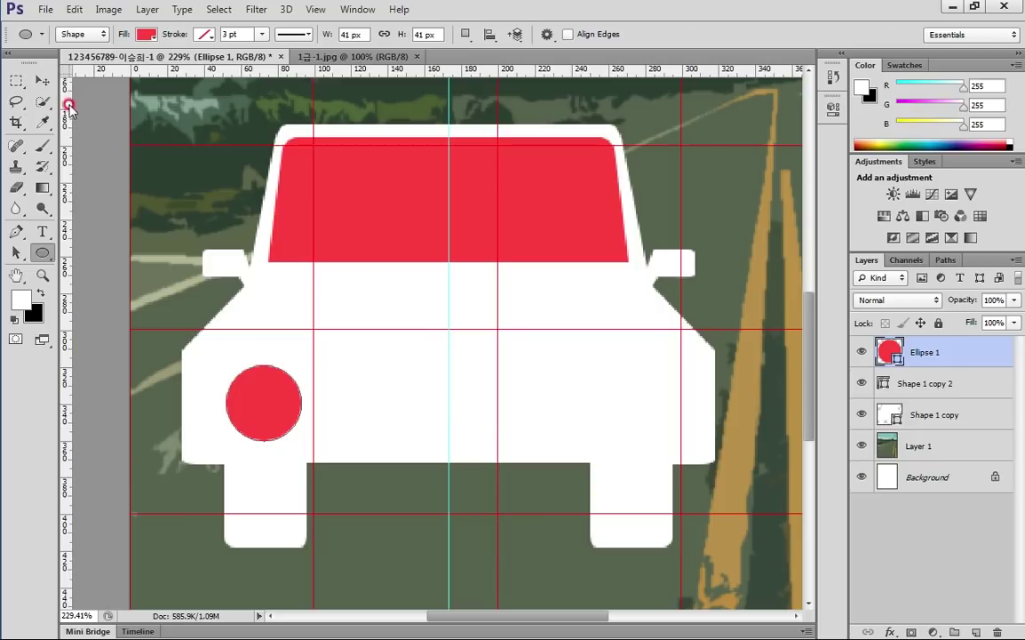
left_click(41, 80)
left_click_drag(276, 411, 637, 426)
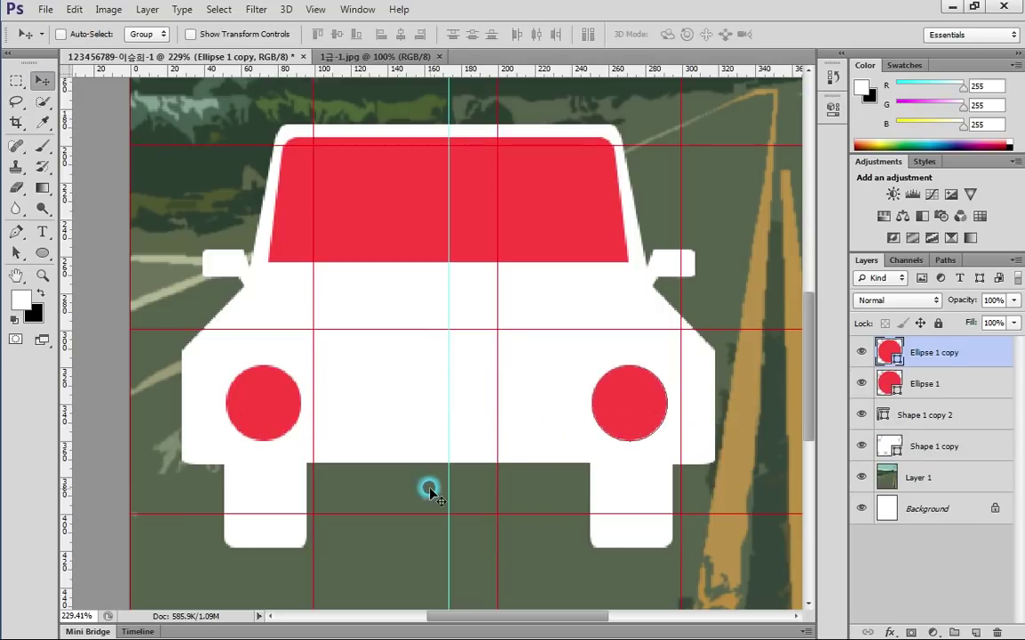
Draw a red rounded-rectangle grille with 3 px radius between the headlights
left_click(50, 253)
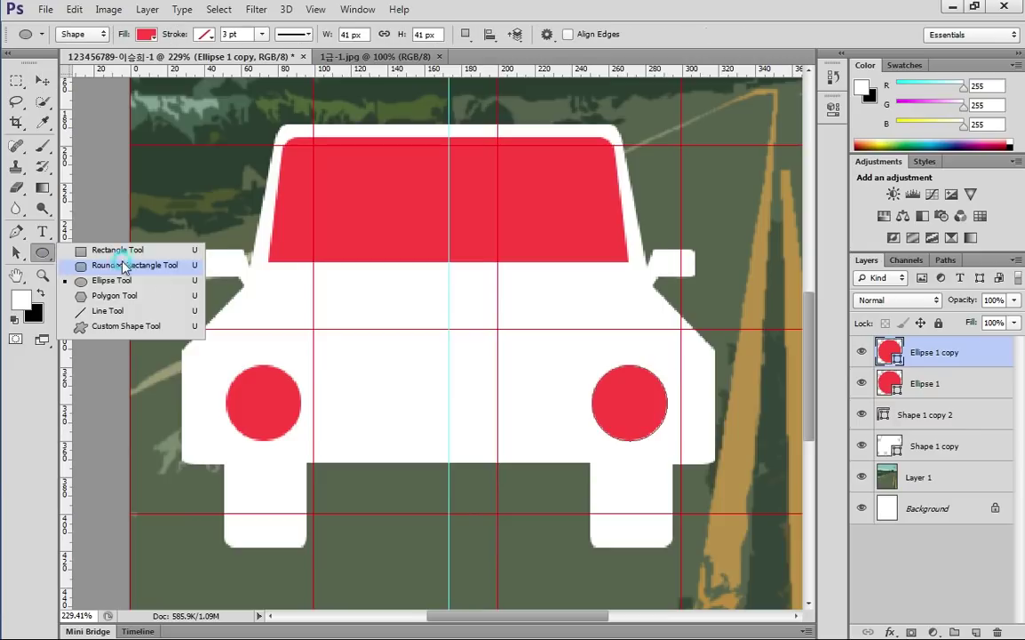
left_click(136, 267)
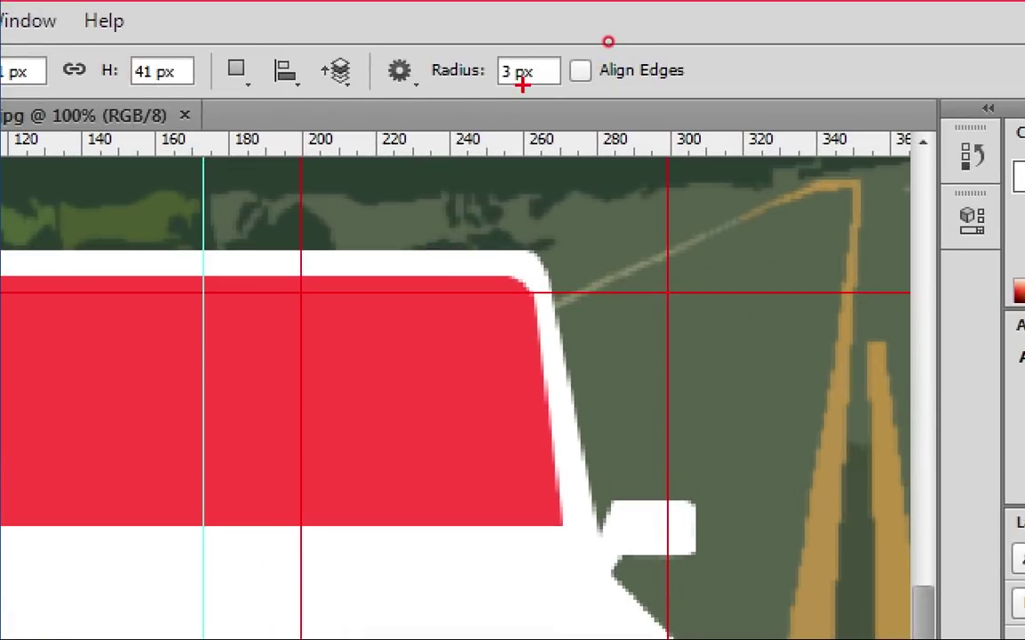
mouse_move(608, 41)
left_mouse_down()
mouse_move(563, 36)
mouse_move(610, 42)
left_mouse_up()
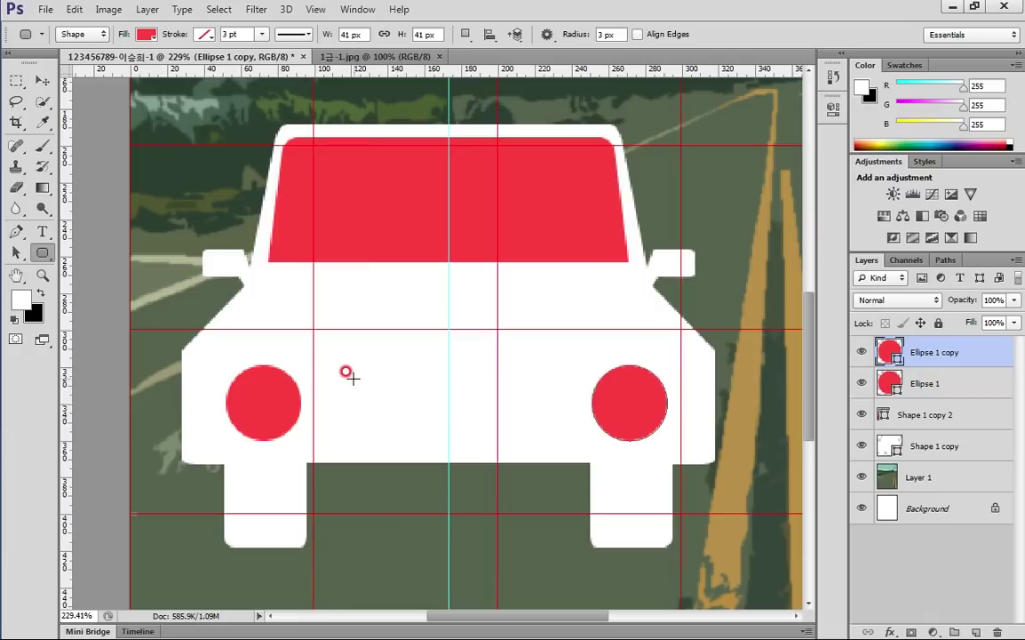
left_click_drag(335, 377, 548, 424)
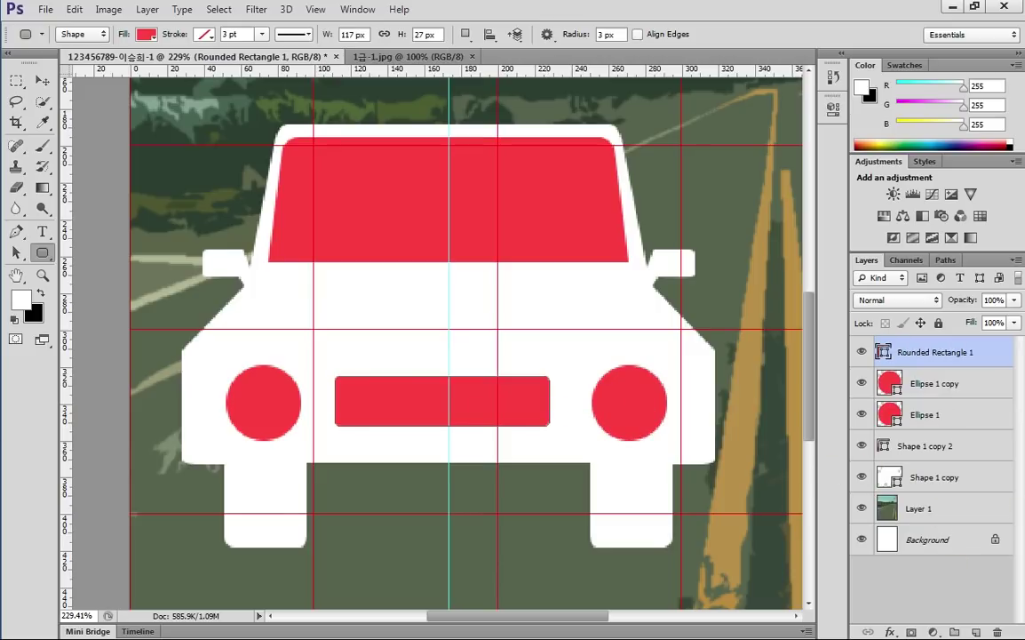
Compare with the reference sheet, then select the car layers down to Shape 1 copy
key("alt+Tab")
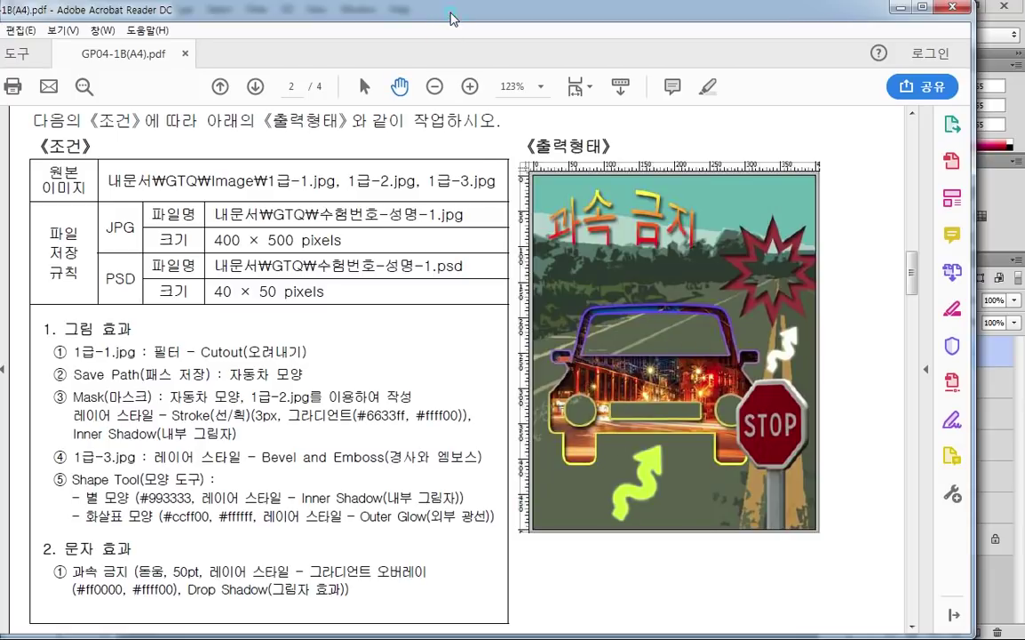
key("alt+Tab")
left_click(987, 352)
left_click(961, 476)
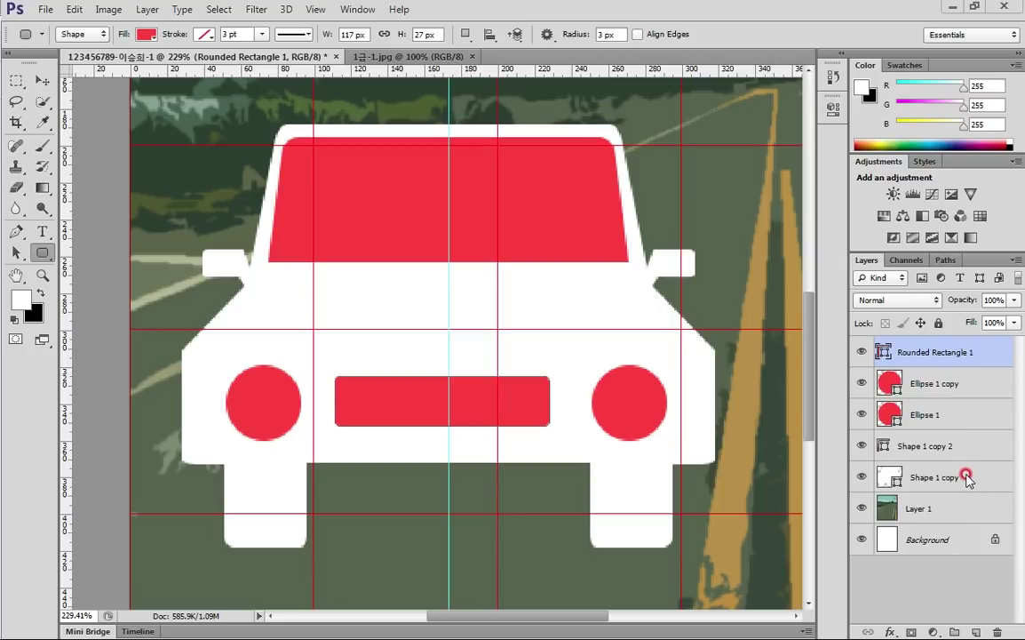
Merge the car part layers into one shape layer and select all its path components
left_click(962, 475, "shift")
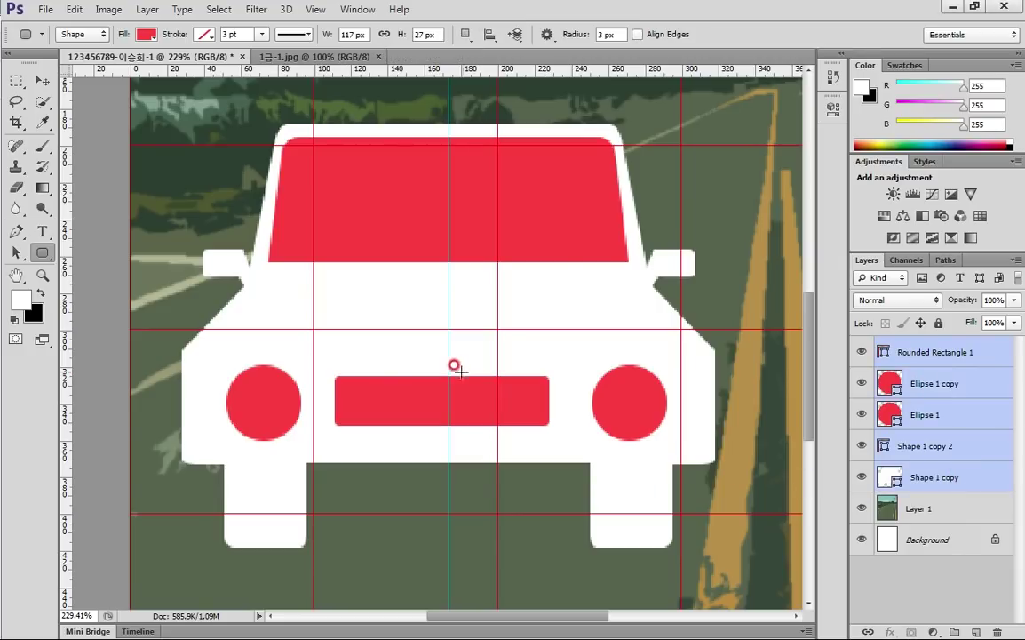
key("ctrl+e")
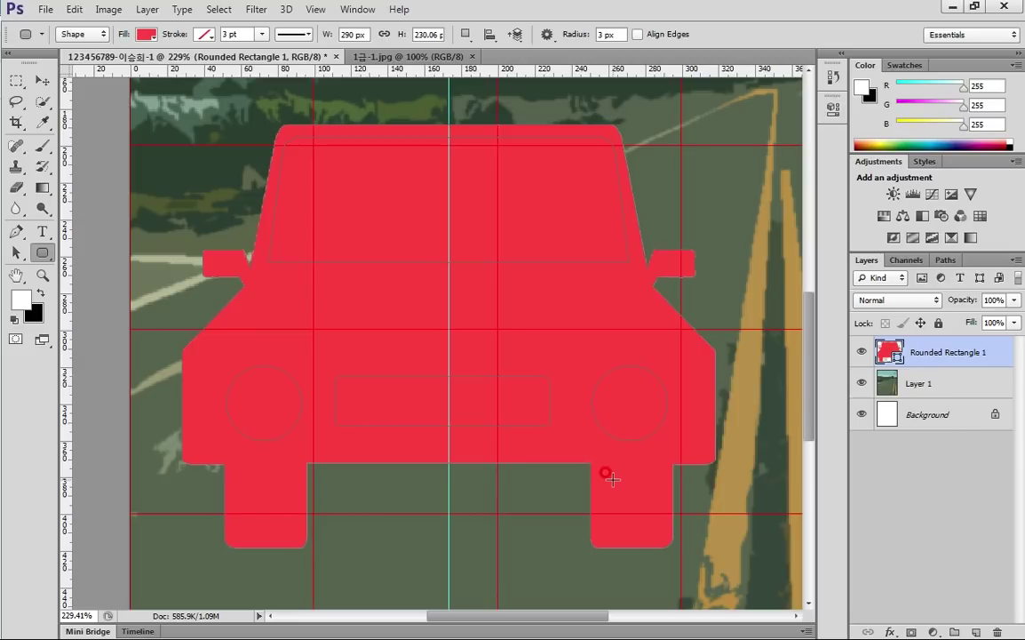
left_click(13, 252)
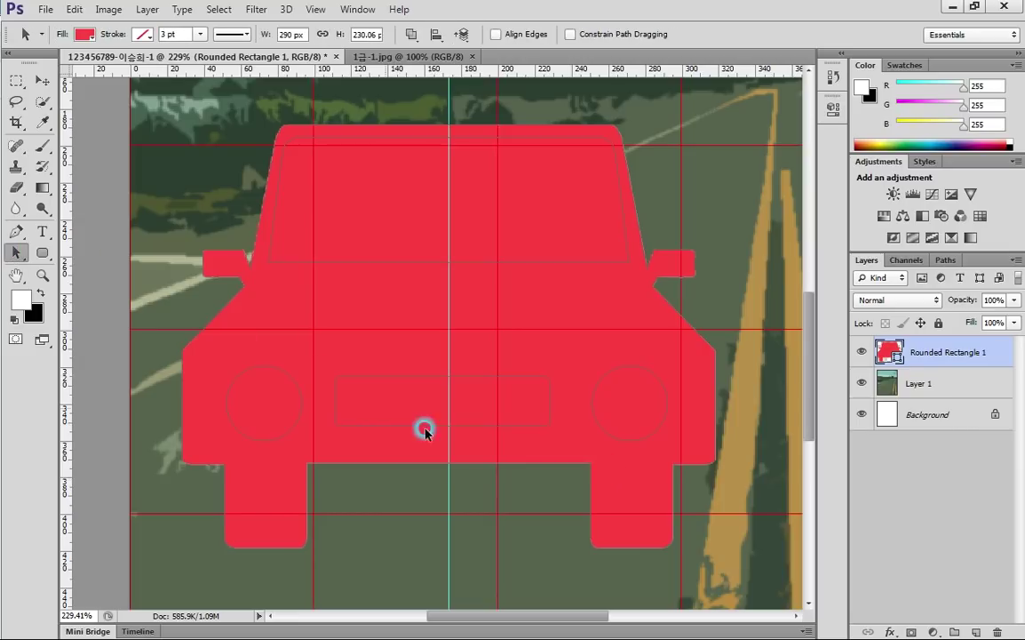
left_click(14, 252)
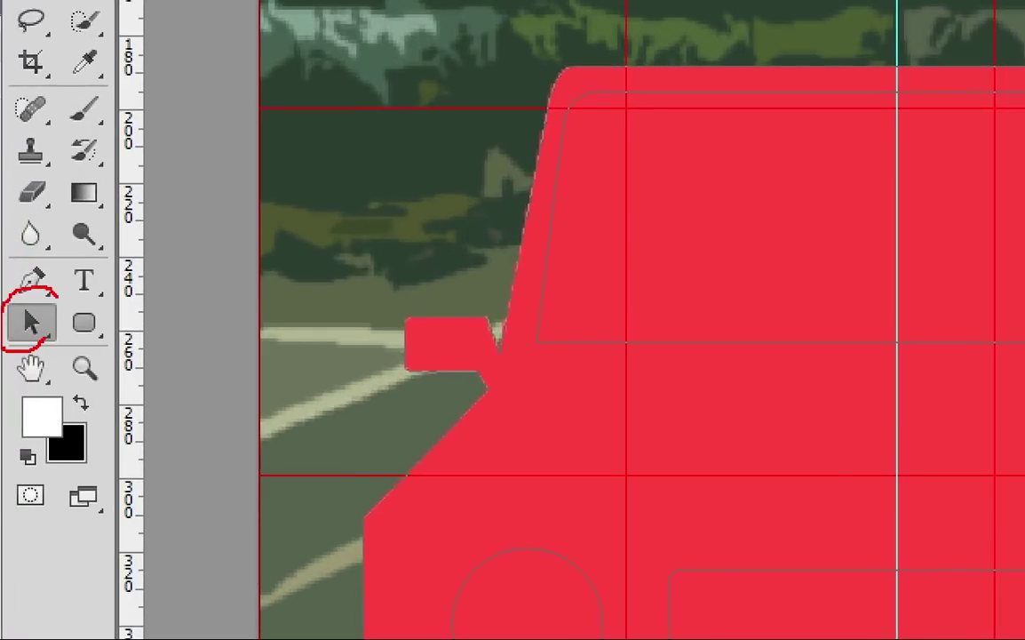
left_click(531, 310)
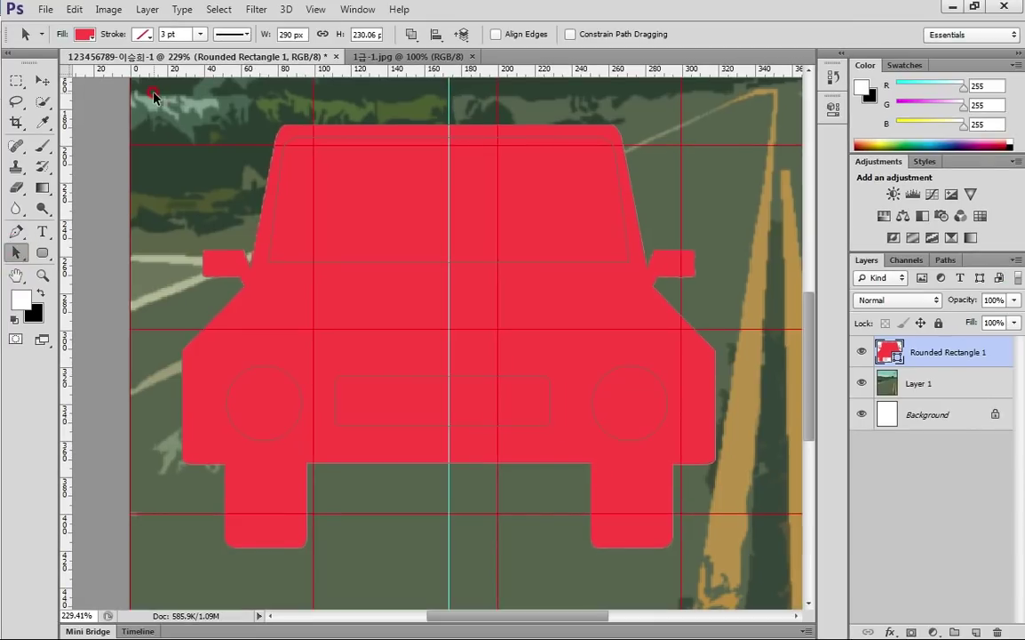
left_click_drag(153, 95, 676, 506)
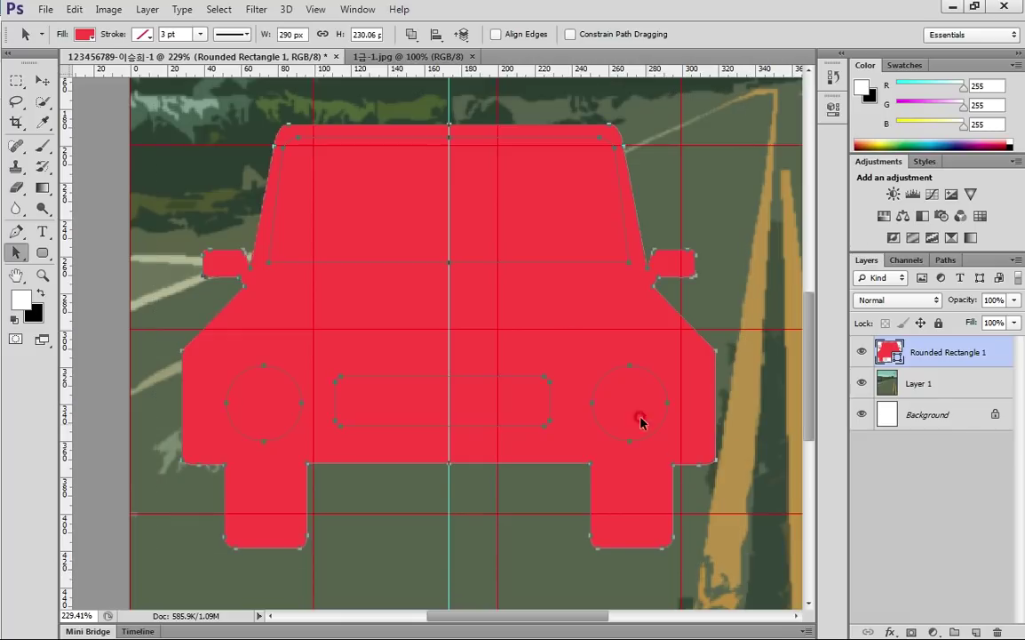
Apply Exclude Overlapping Shapes to cut out the windshield, headlights and grille, then check the reference
left_click(413, 34)
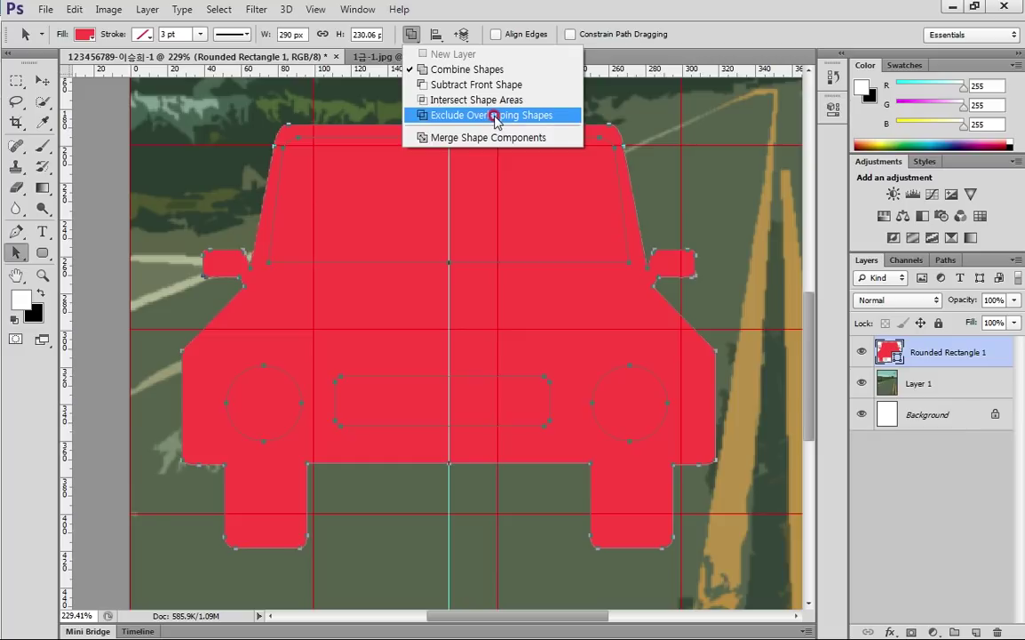
left_click(495, 116)
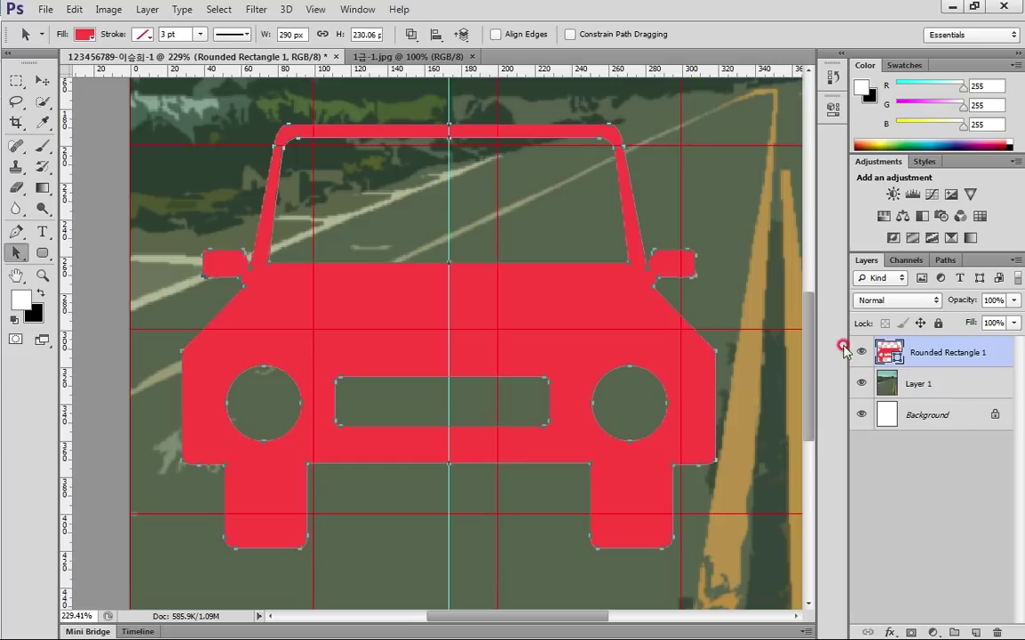
key("alt+Tab")
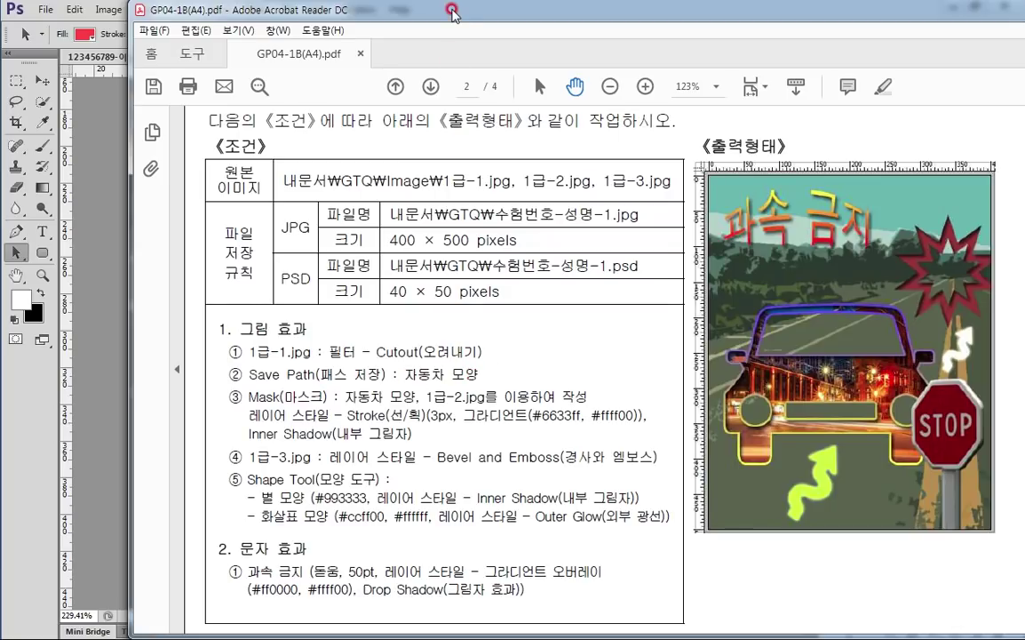
key("alt+Tab")
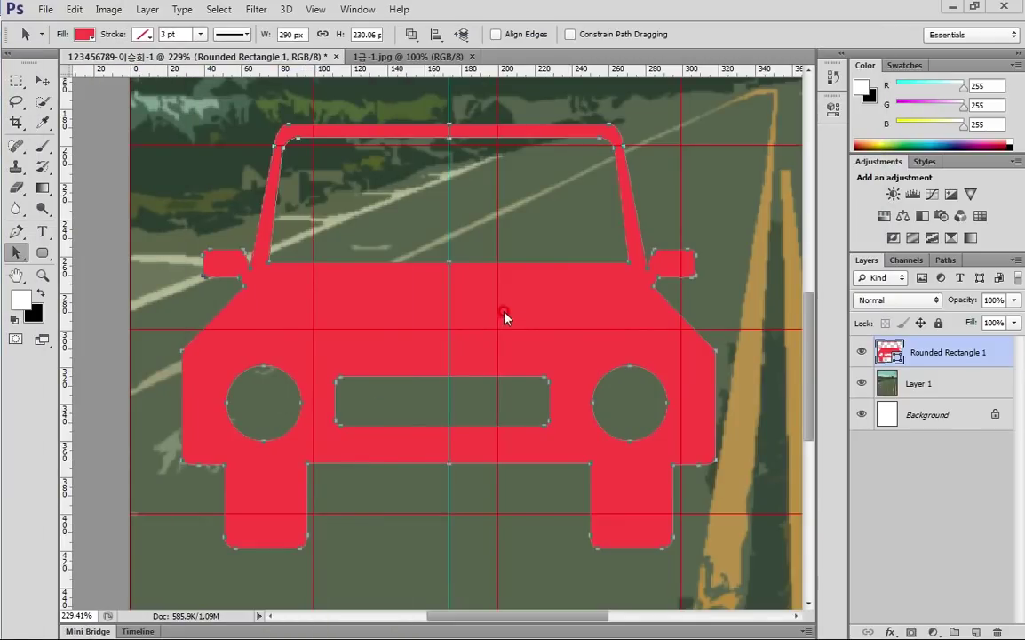
Save the car shape path in the Paths panel under the name 자동차
left_click(947, 260)
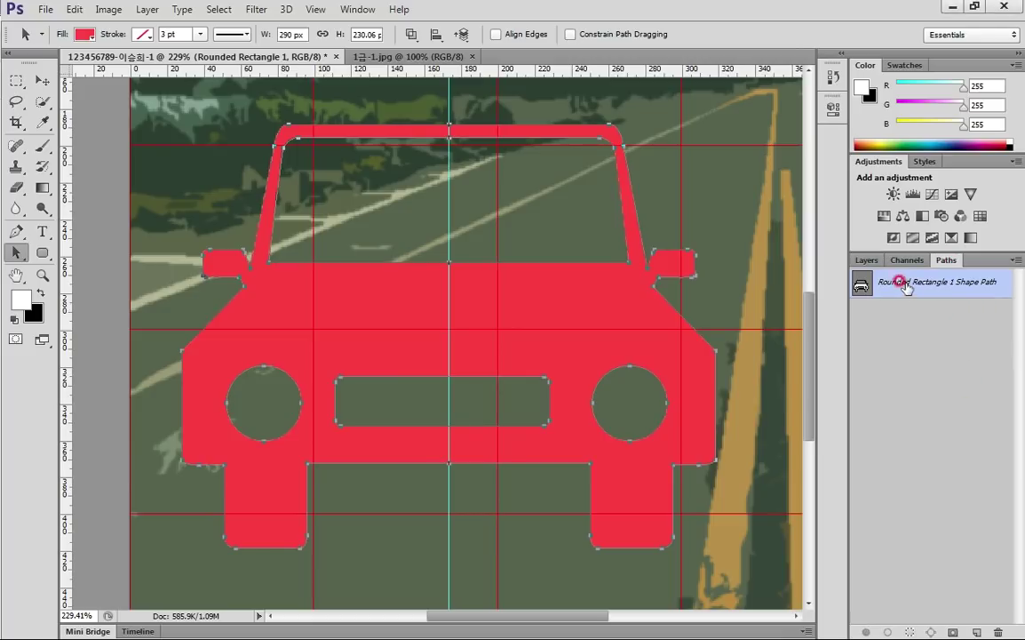
double_click(933, 289)
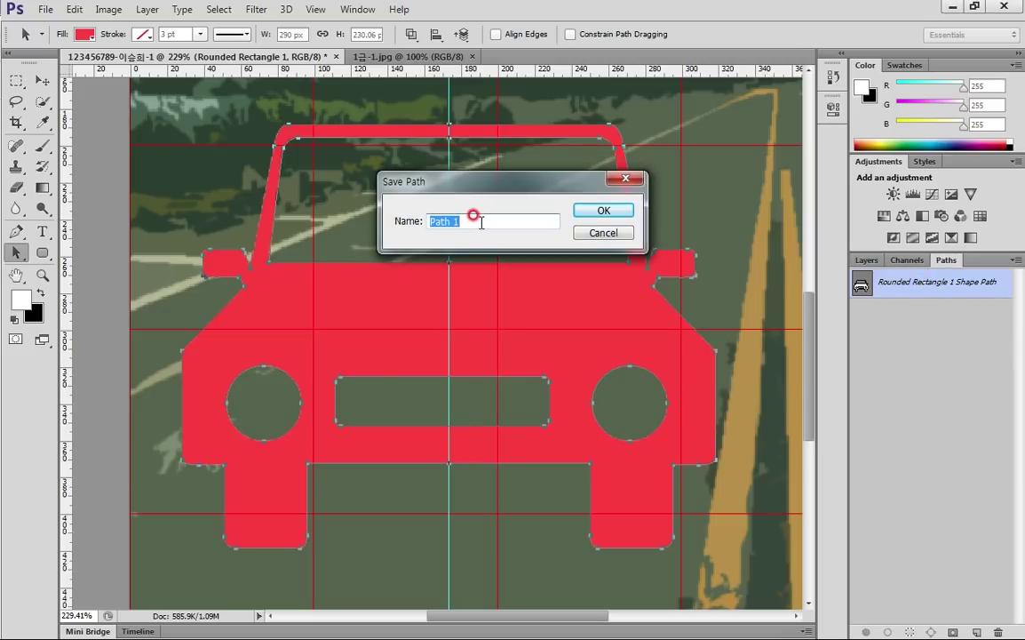
type("자동차")
left_click(608, 211)
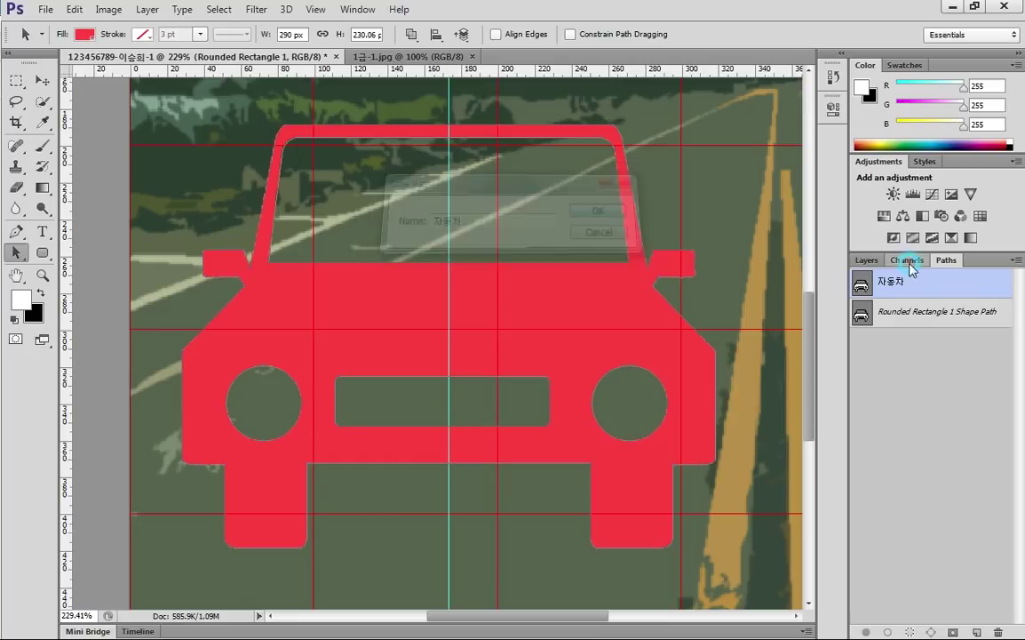
left_click(867, 260)
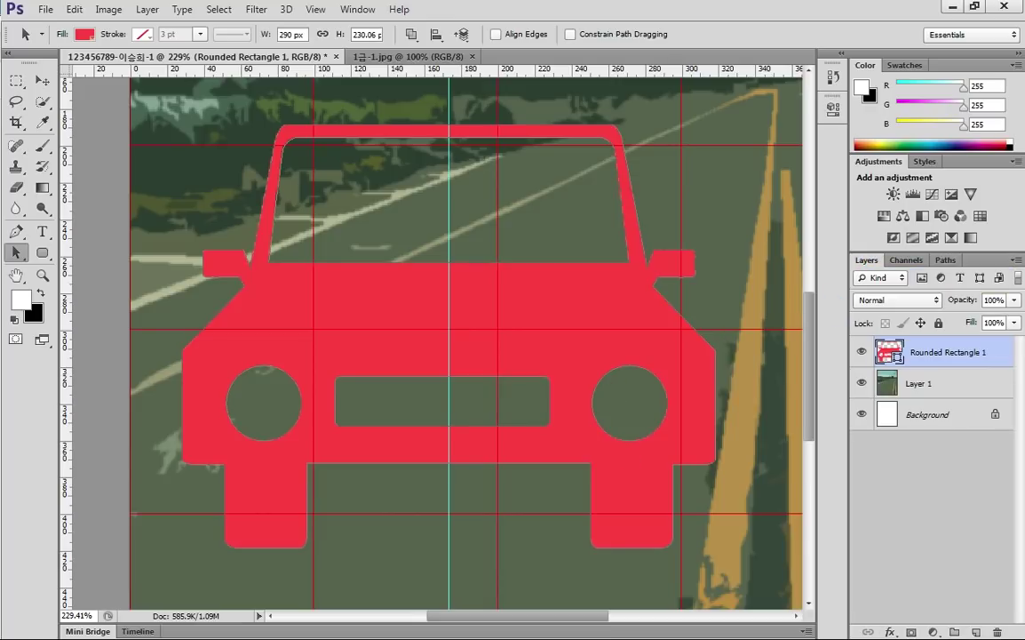
Shrink the task sheet window and select all of the city night photo 1급-2.jpg
key("alt+Tab")
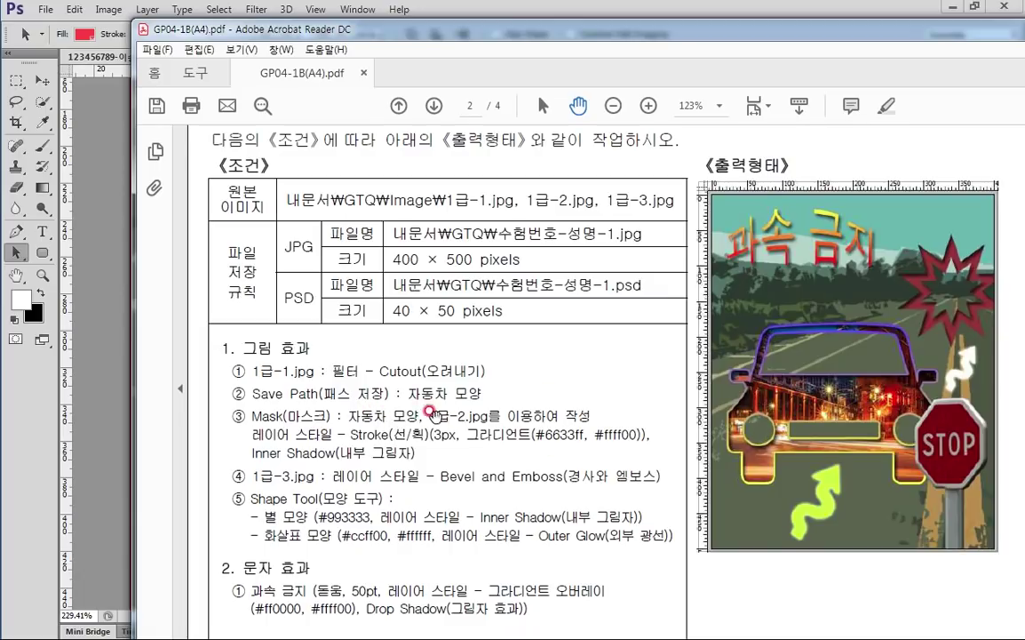
double_click(477, 30)
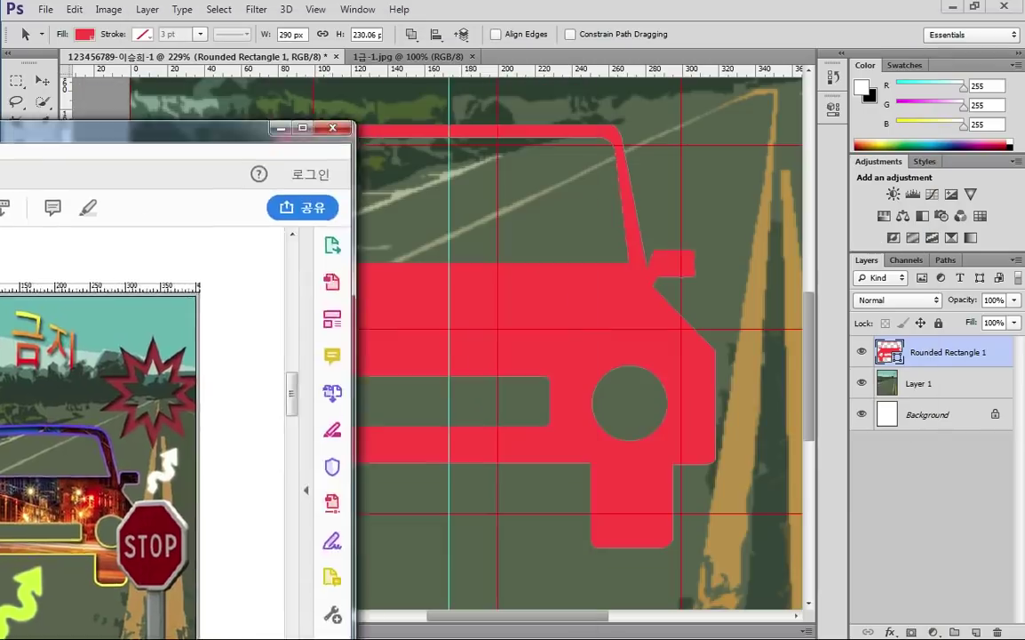
key("alt+Tab")
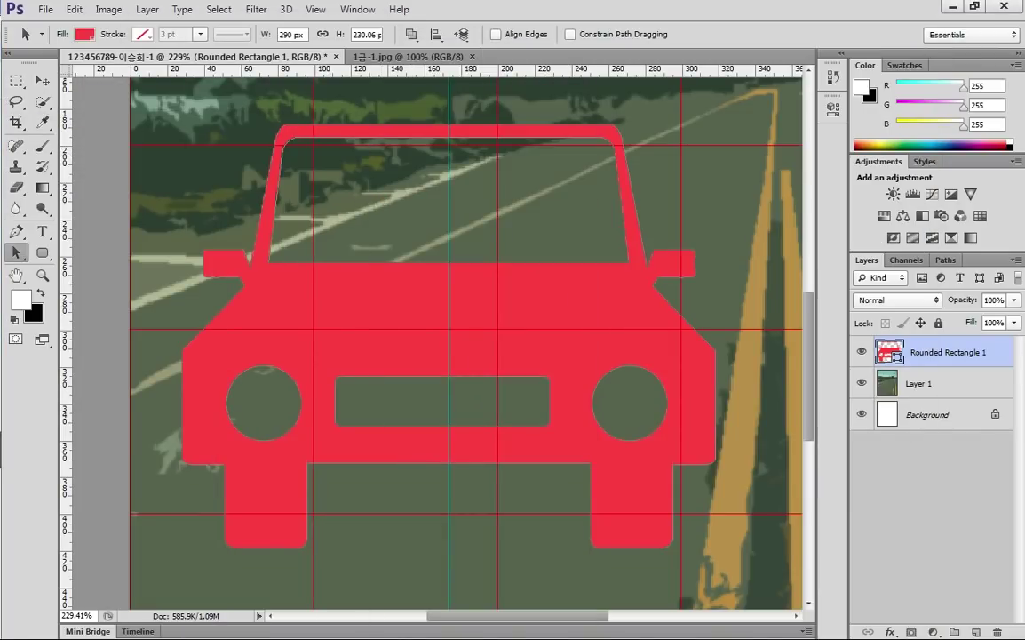
key("ctrl+a")
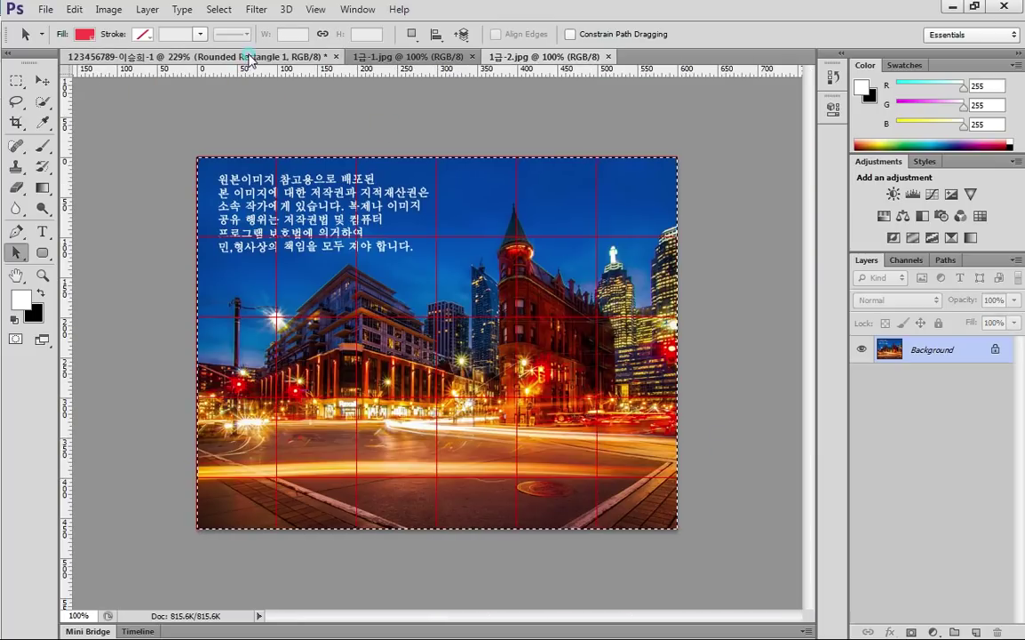
Paste the city photo into the poster as Layer 2, clip it to the car shape, and view at 100%
left_click(250, 58)
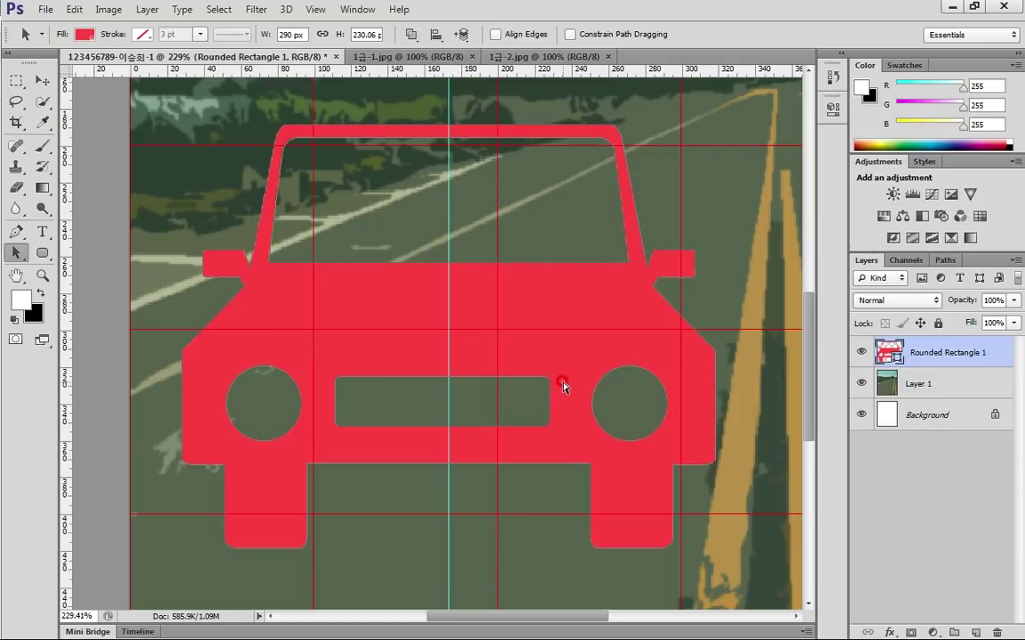
key("ctrl+v")
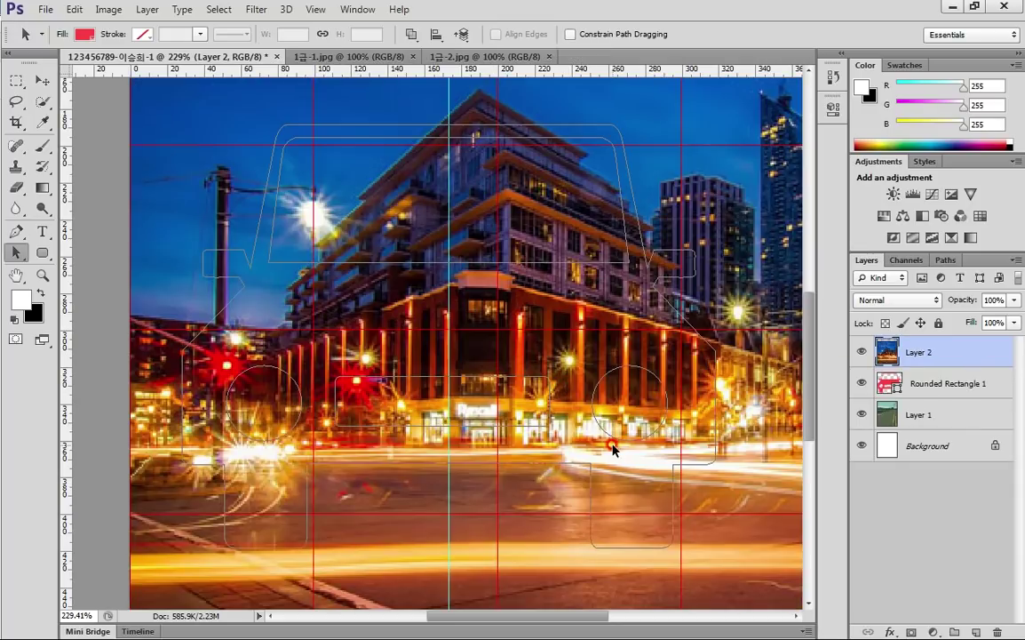
left_click(988, 382)
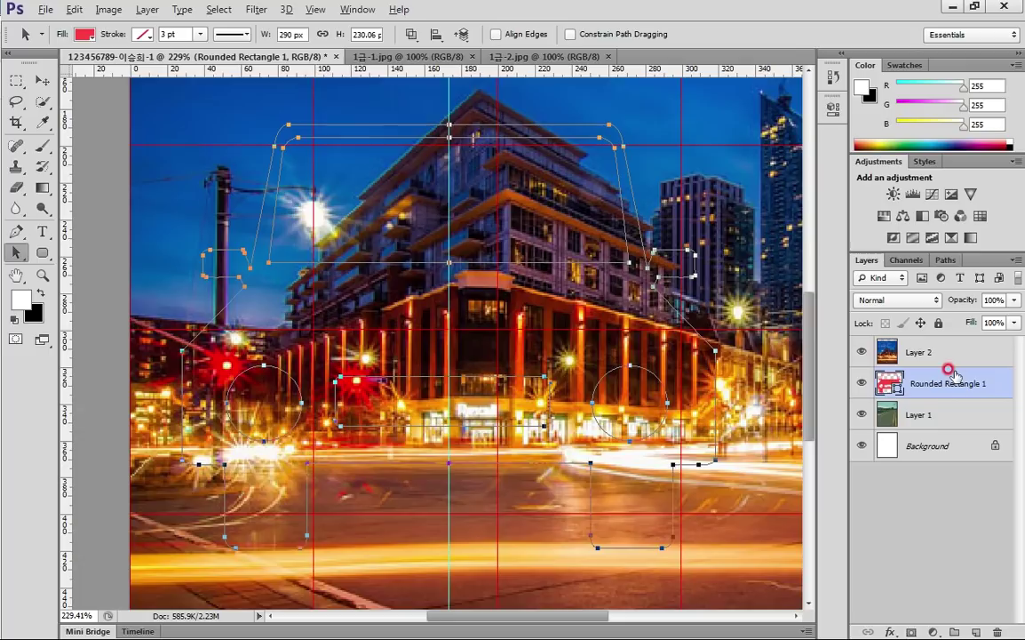
left_click(956, 367, "alt")
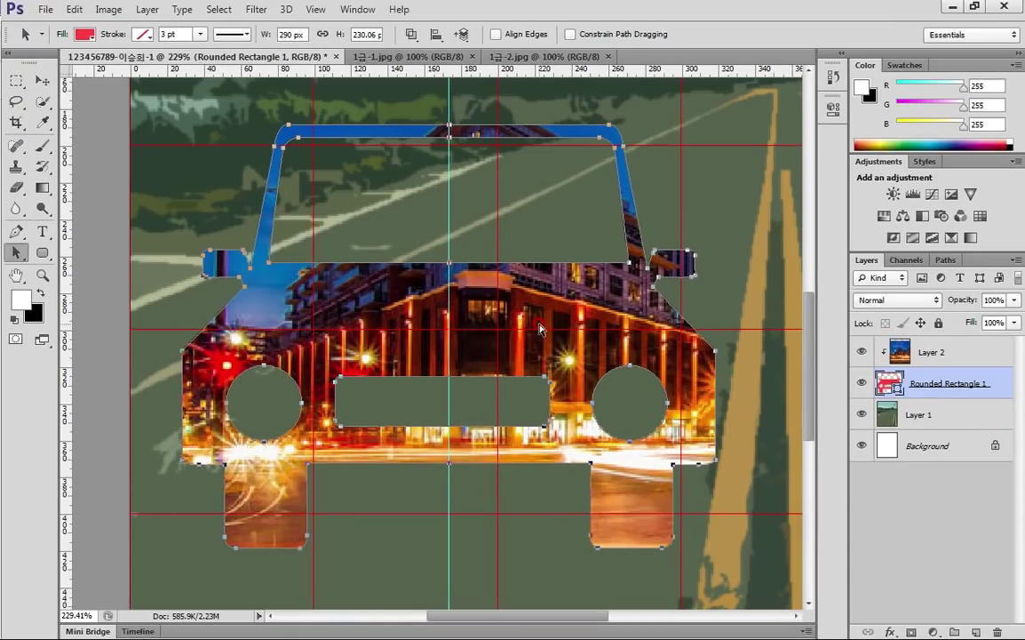
key("ctrl+1")
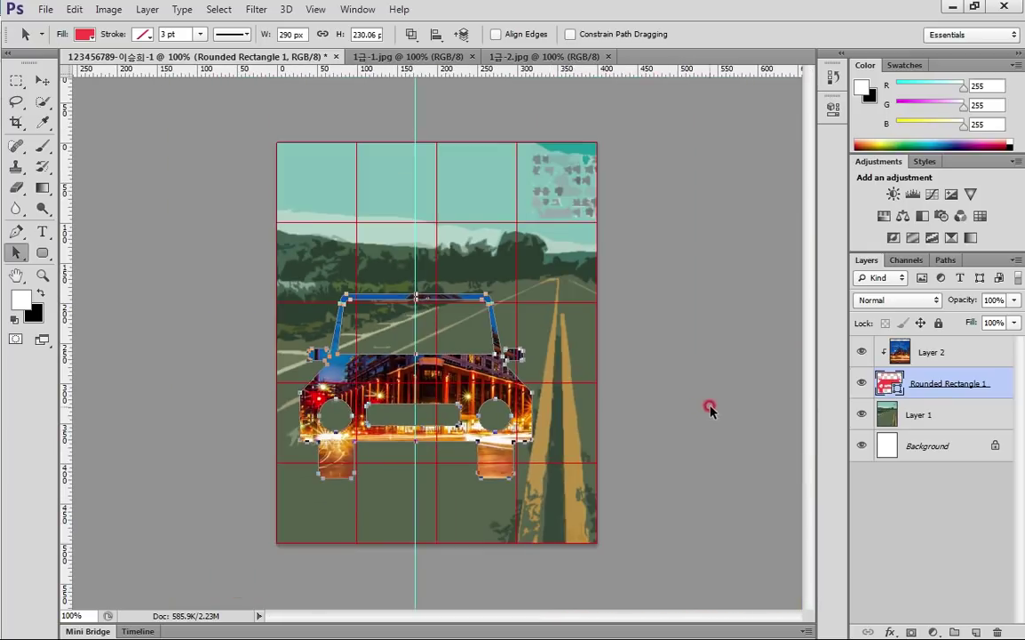
left_click(958, 350)
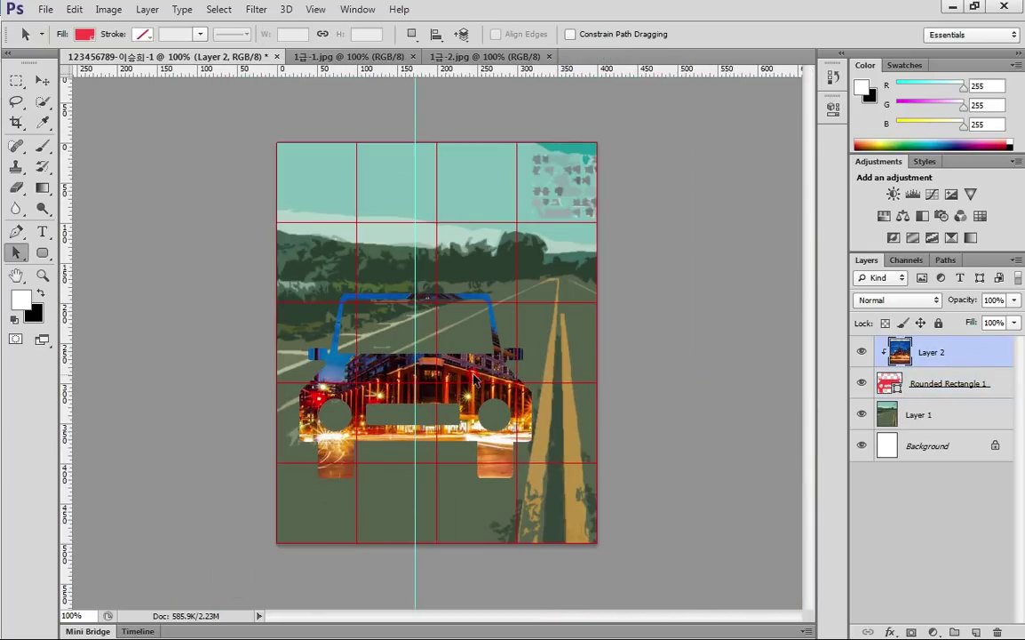
Reposition the clipped city photo slightly inside the car, then select the car shape layer
left_click(423, 355)
left_click(961, 356)
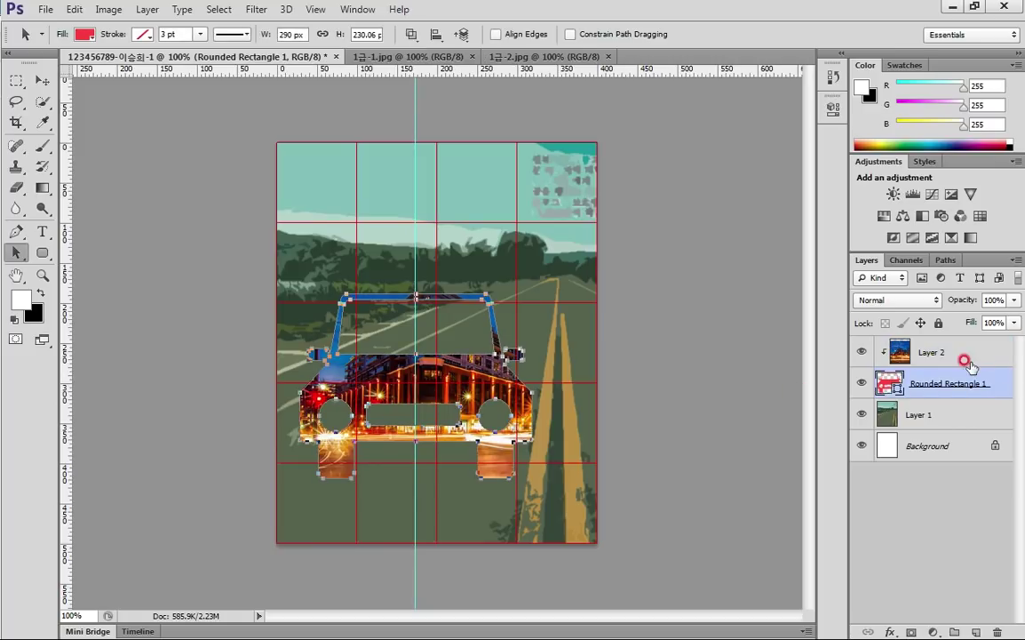
left_click(477, 397)
left_click(966, 354)
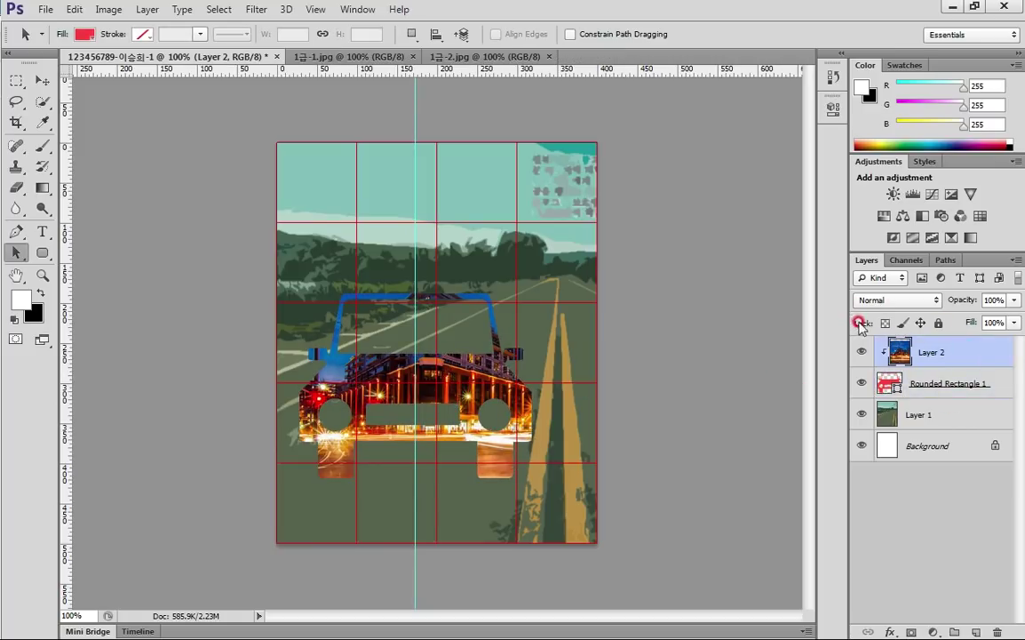
left_click(43, 80)
left_click_drag(431, 341, 334, 362)
left_click(563, 420)
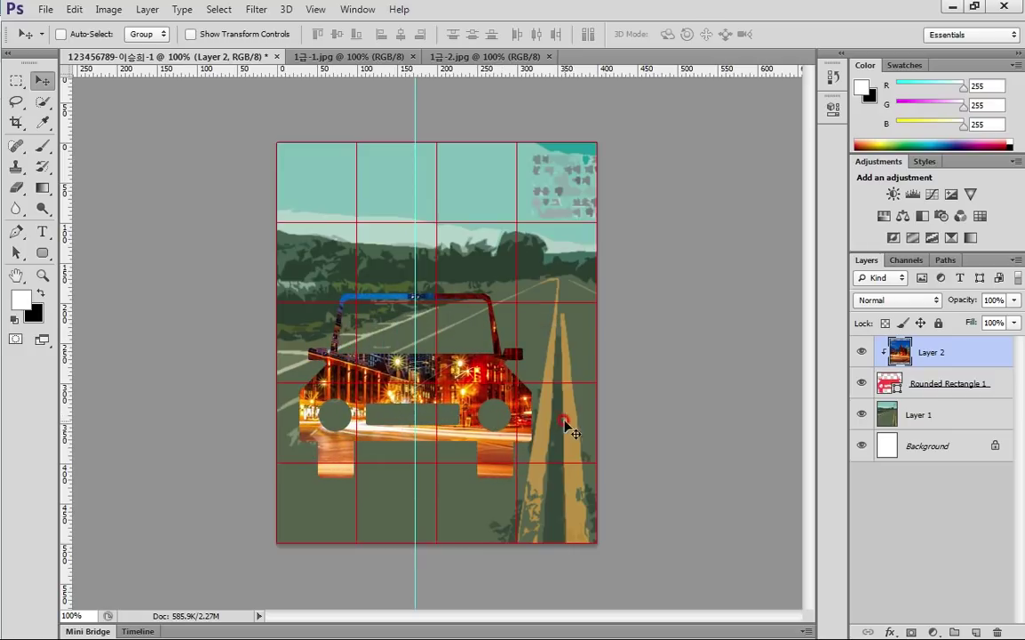
left_click(617, 406)
left_click(999, 384)
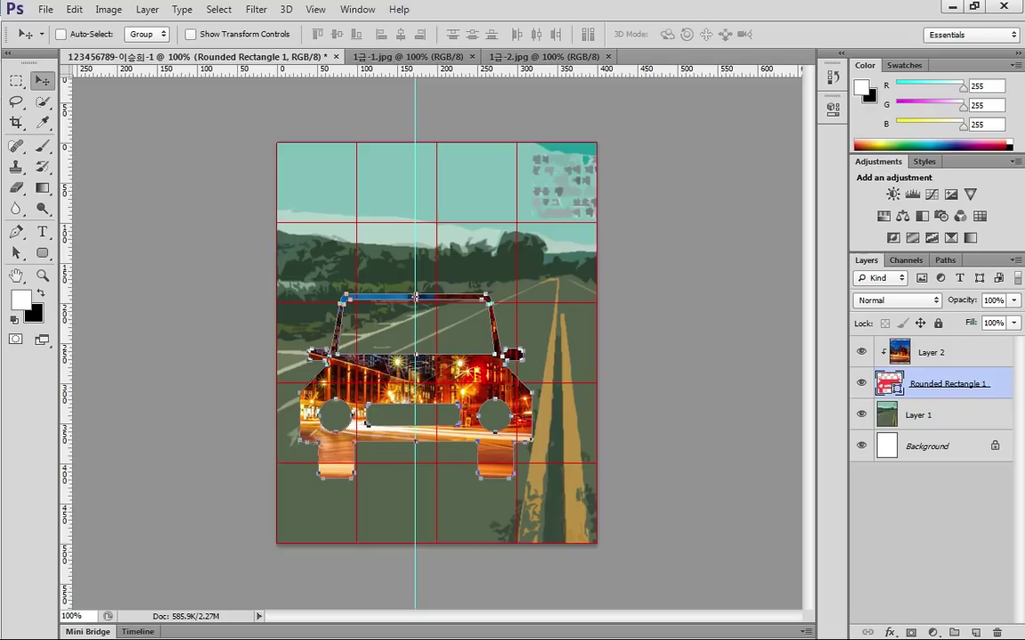
Review the task sheet, then open the Layer Style dialog for Rounded Rectangle 1
key("alt+Tab")
left_click_drag(549, 108, 446, 92)
double_click(446, 92)
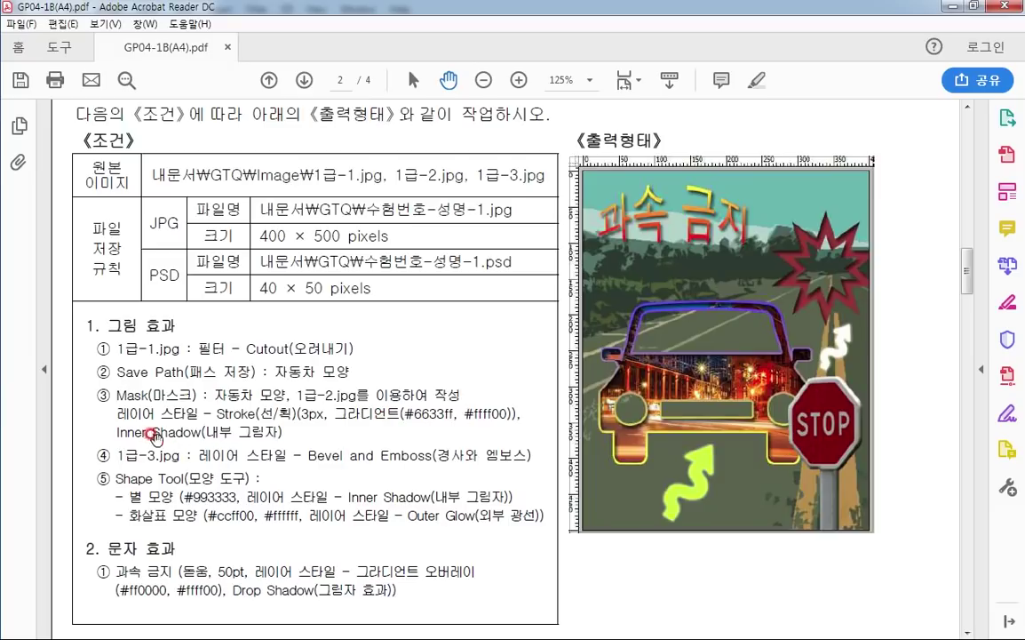
key("alt+Tab")
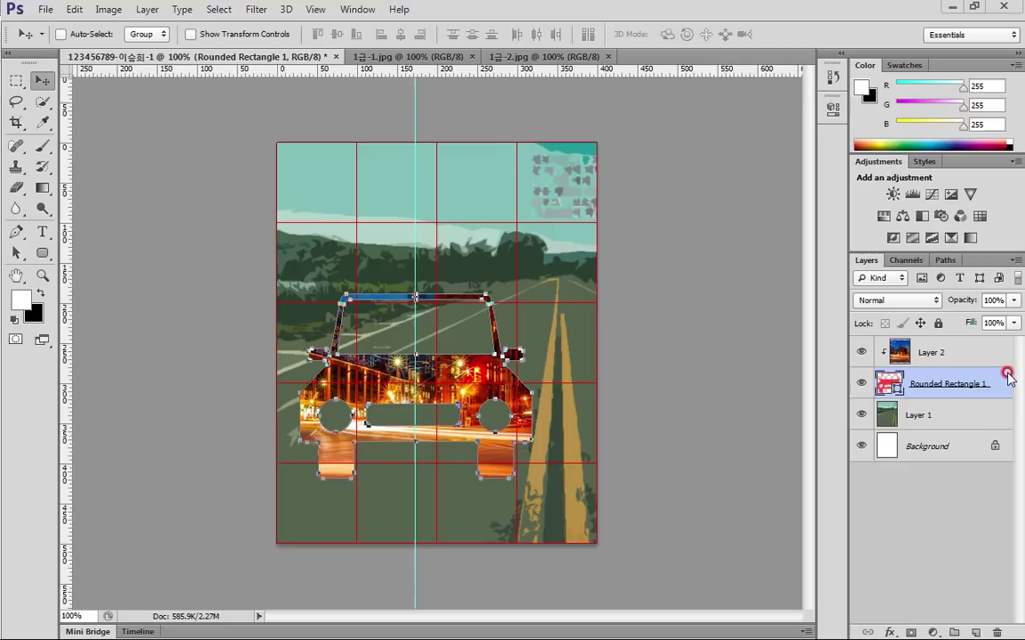
double_click(993, 379)
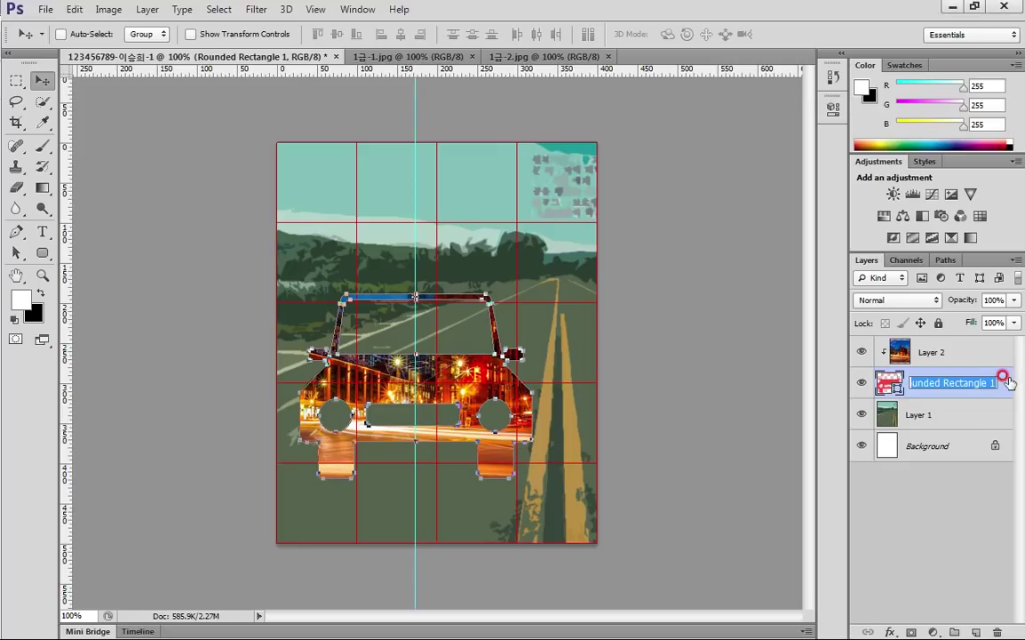
left_click(1009, 383)
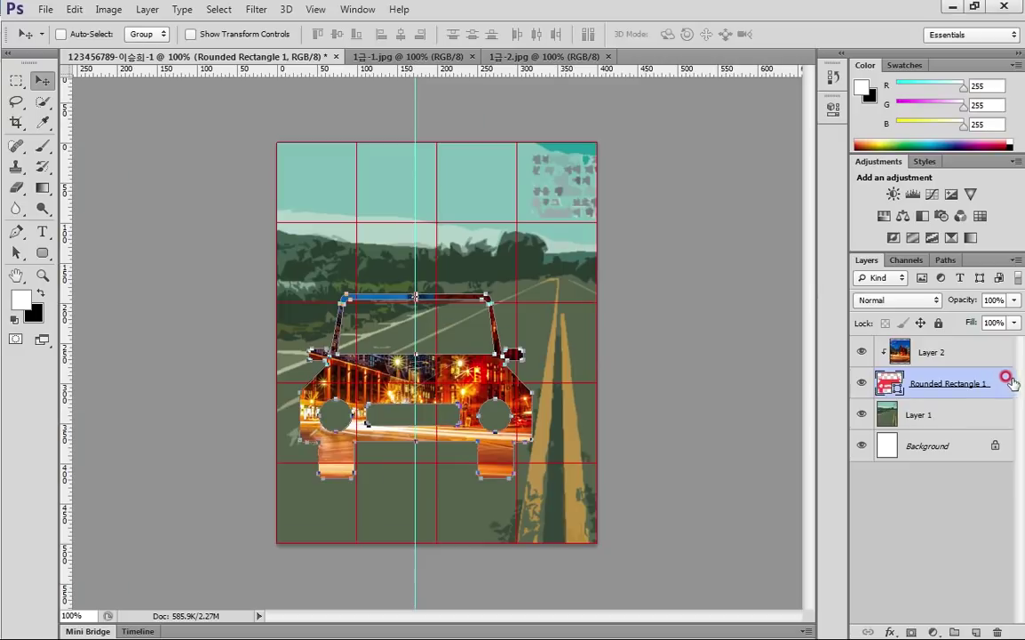
left_click(885, 341)
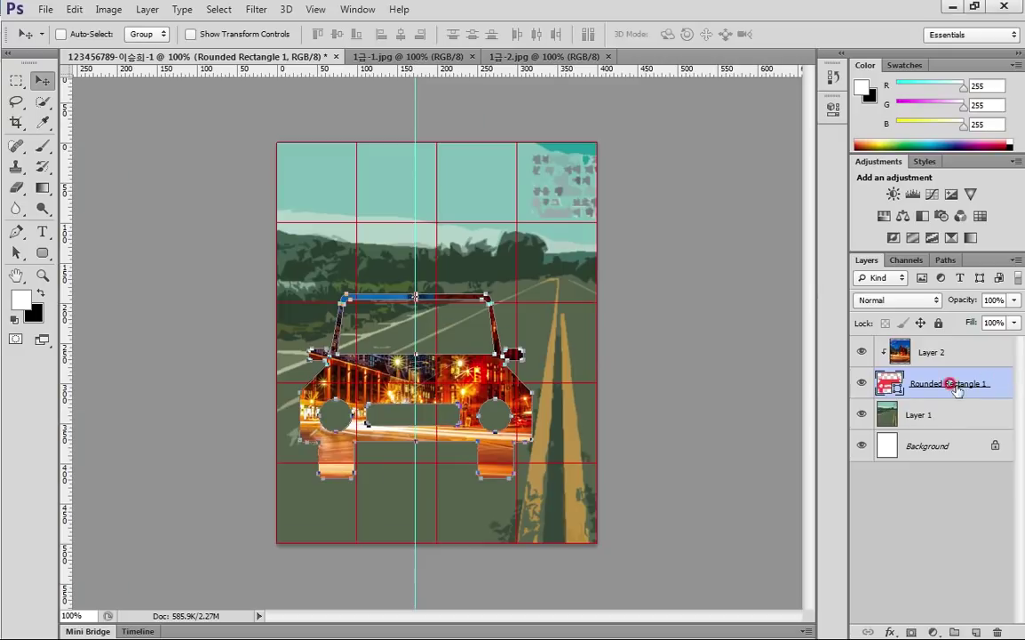
double_click(1002, 379)
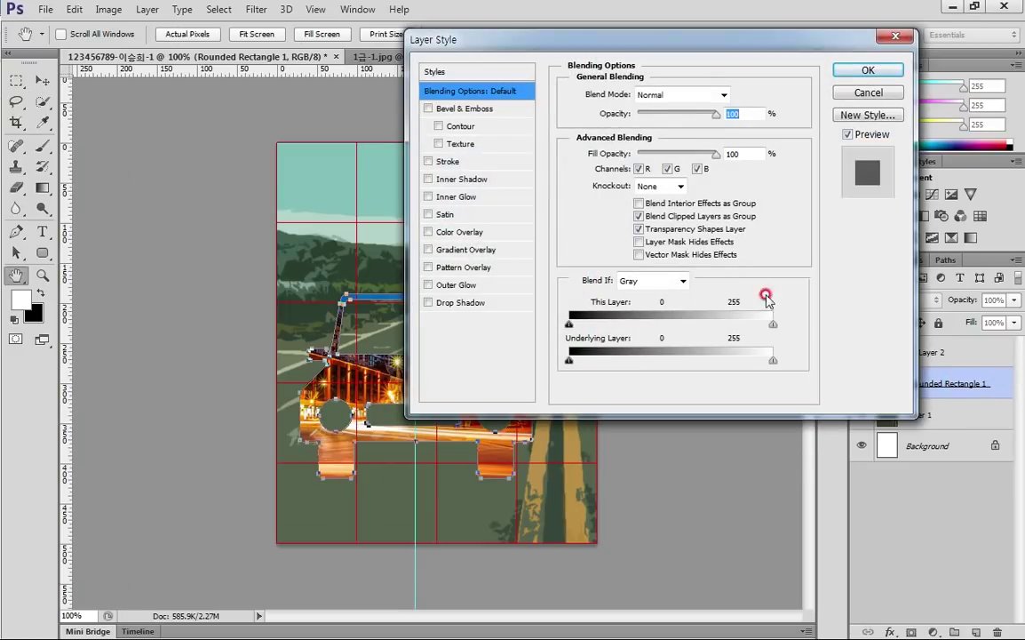
Enable a Stroke effect with Gradient fill type and open its Gradient Editor
left_click_drag(675, 39, 673, 84)
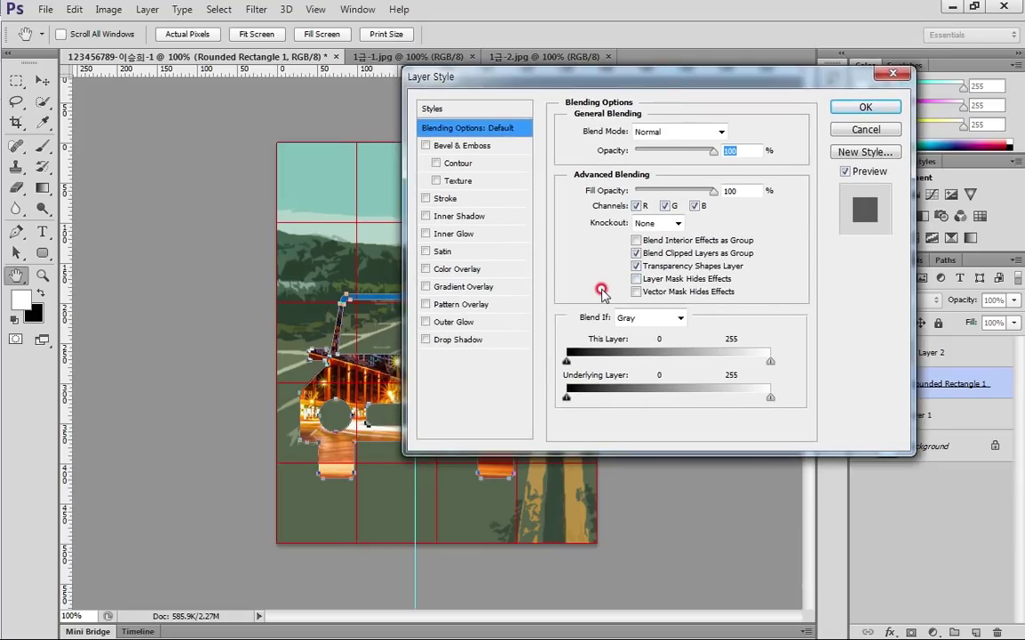
left_click(468, 199)
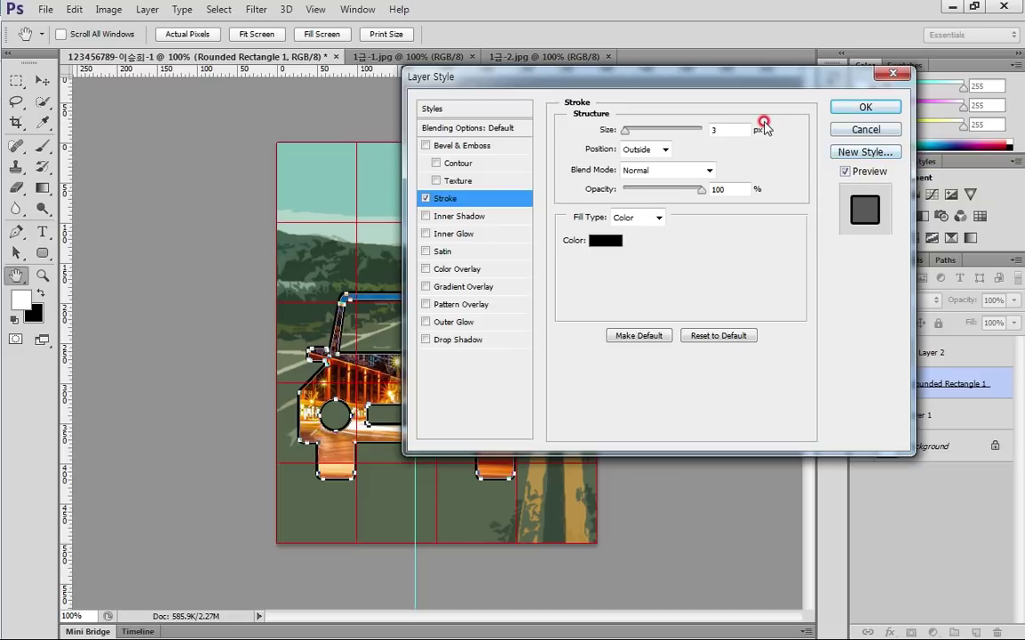
left_click(634, 217)
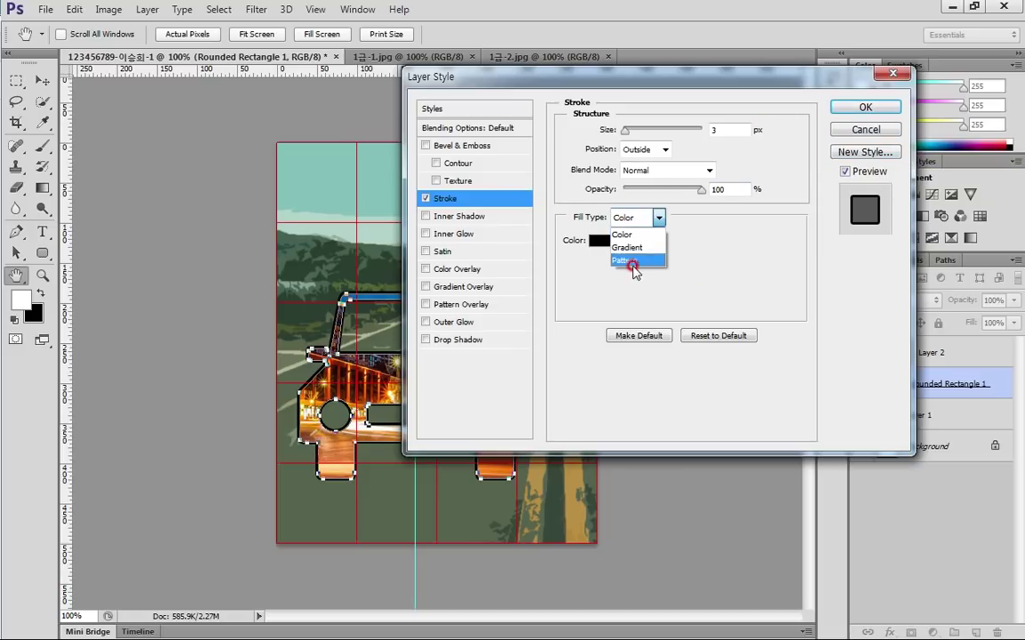
left_click(644, 254)
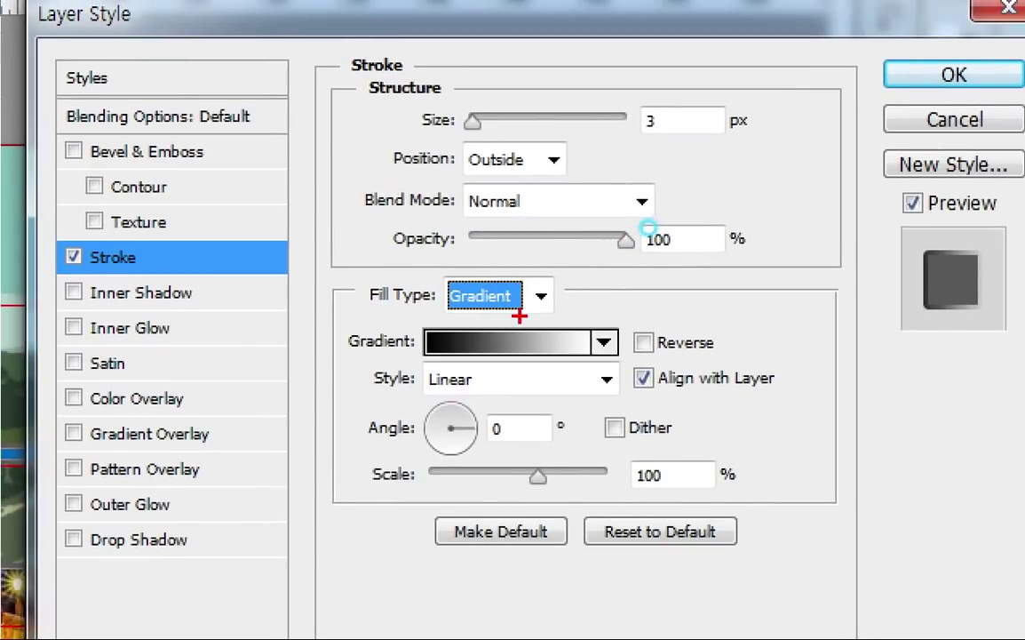
left_click_drag(519, 315, 531, 271)
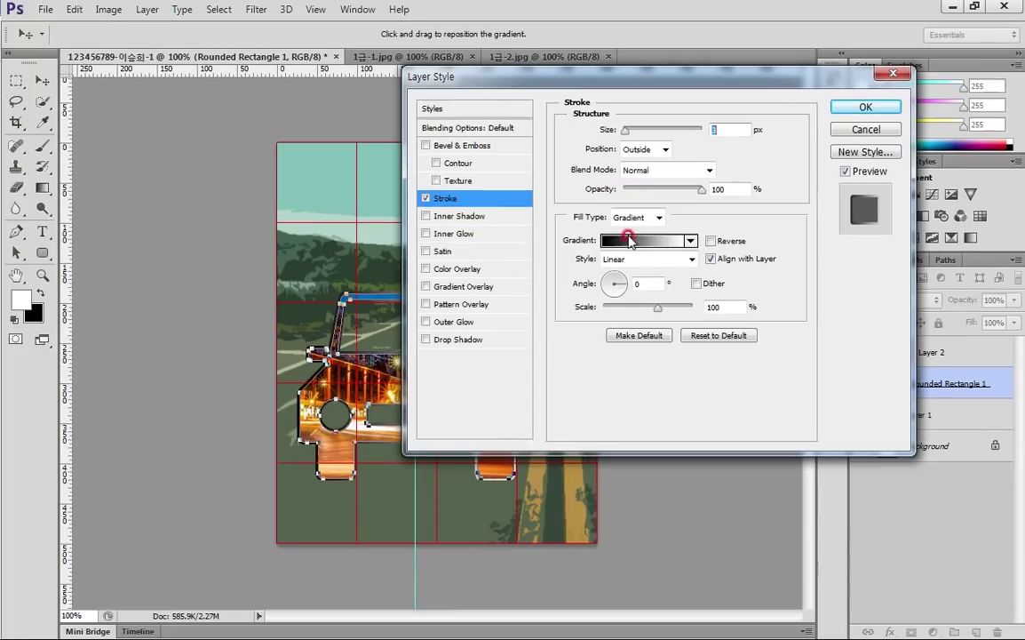
left_click(506, 346)
left_click_drag(647, 114, 597, 261)
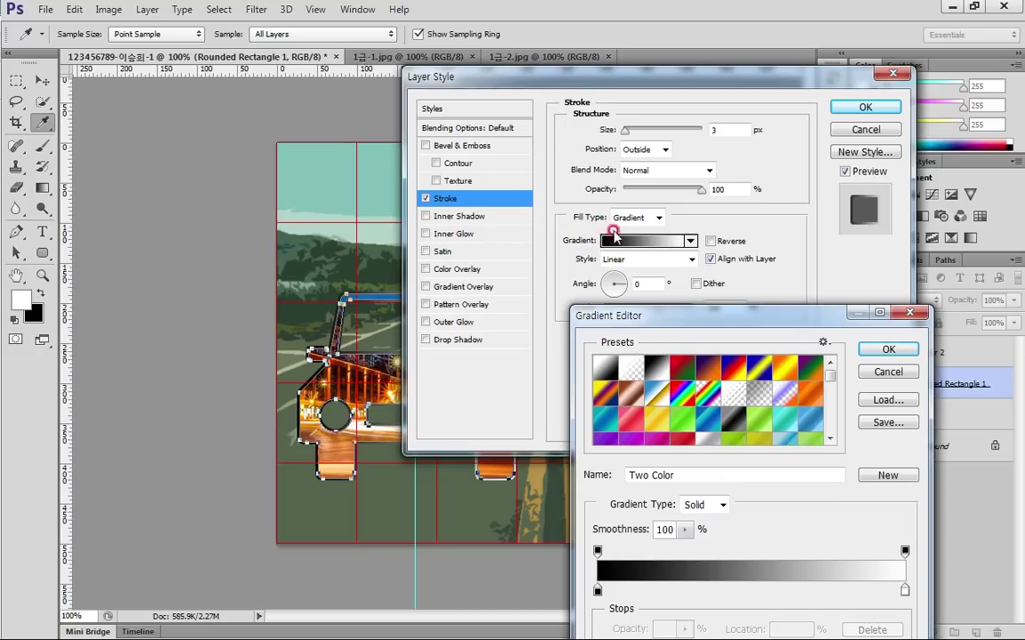
left_click_drag(676, 315, 612, 123)
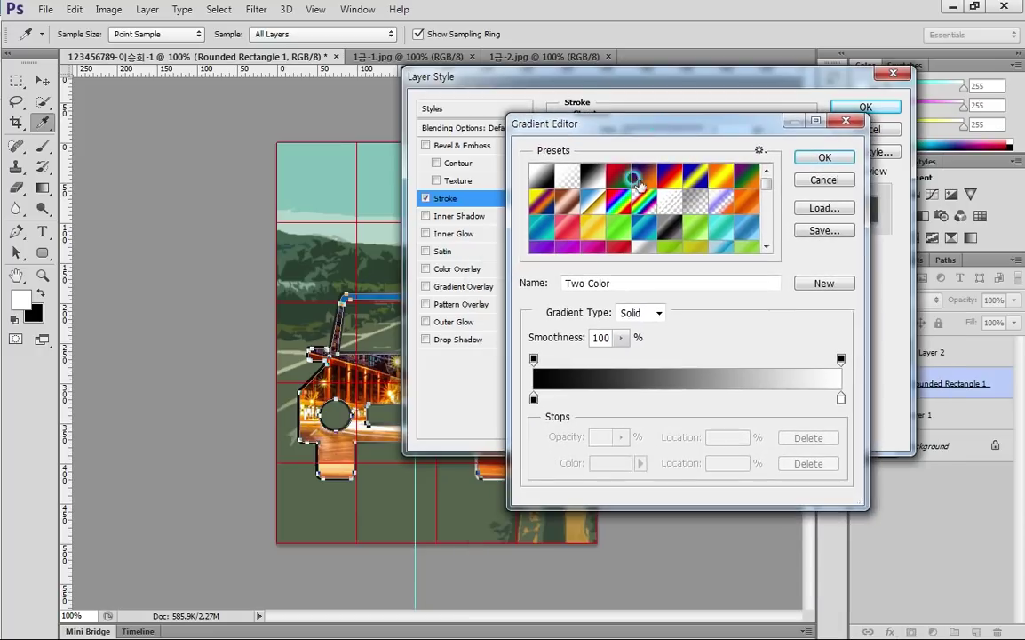
Set the gradient's left stop to #6633ff and right stop to #ffff00, and confirm
left_click(534, 399)
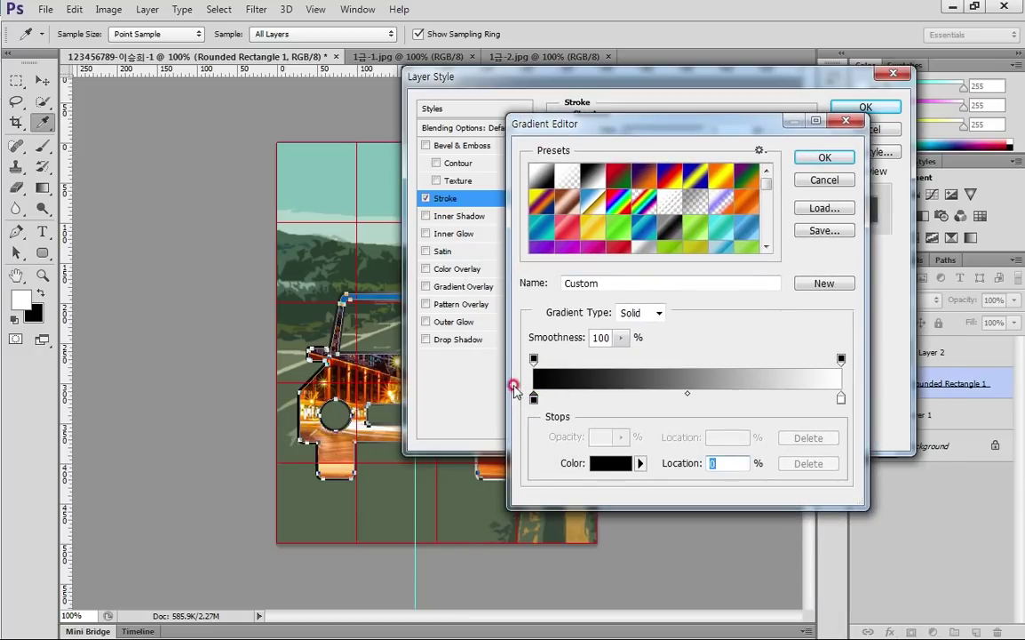
left_click(610, 463)
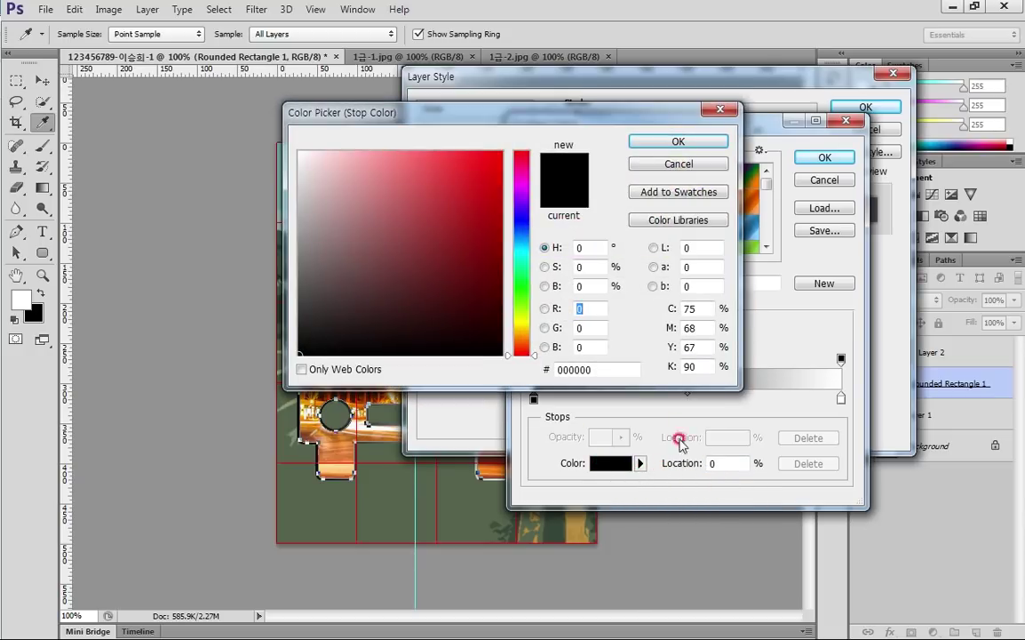
double_click(602, 369)
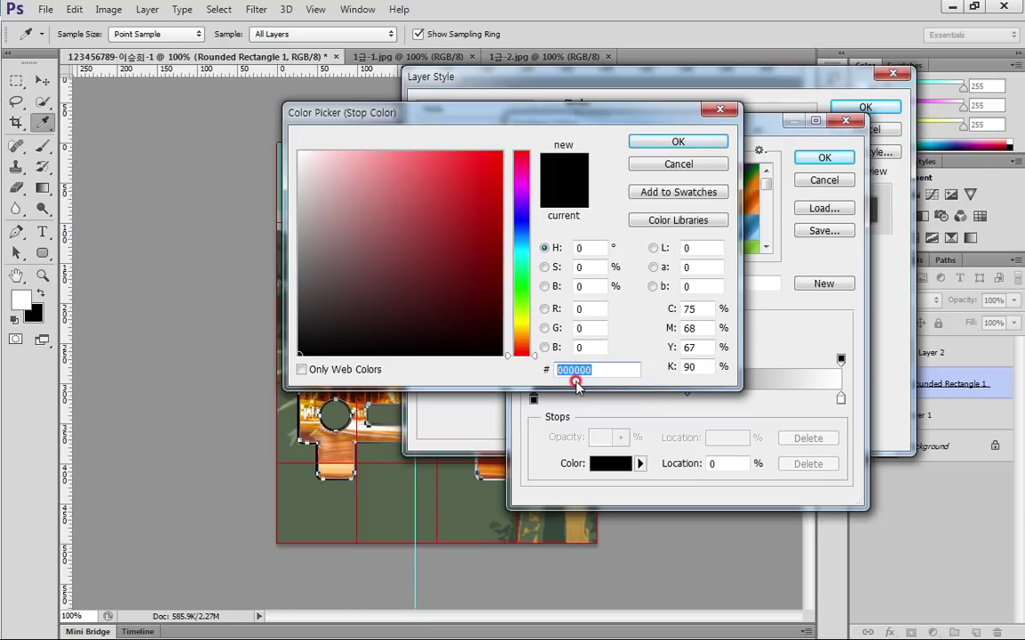
type("6")
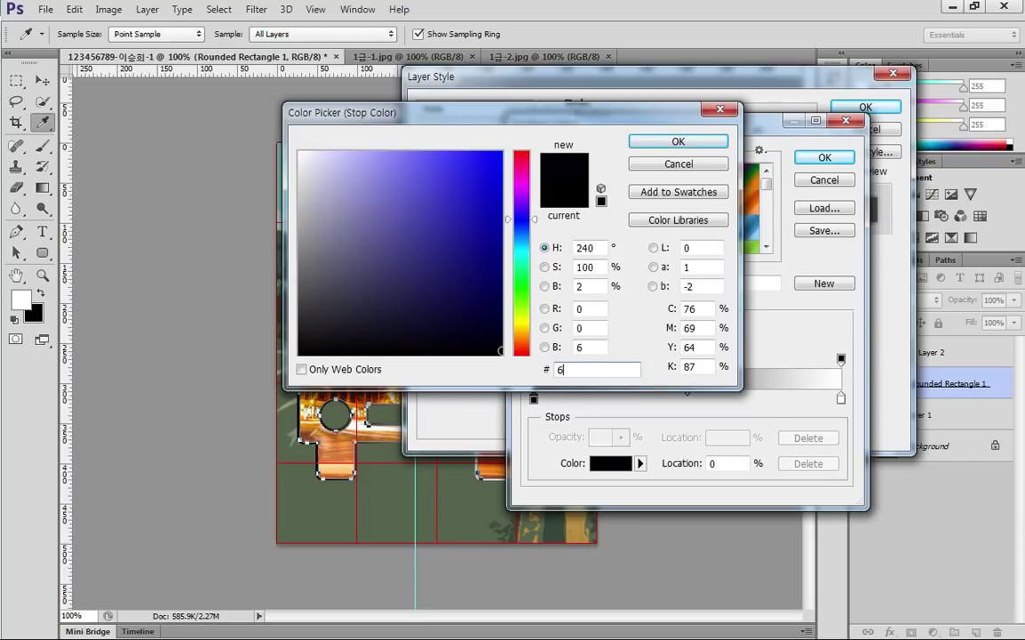
type("3")
type("e")
left_click(614, 365)
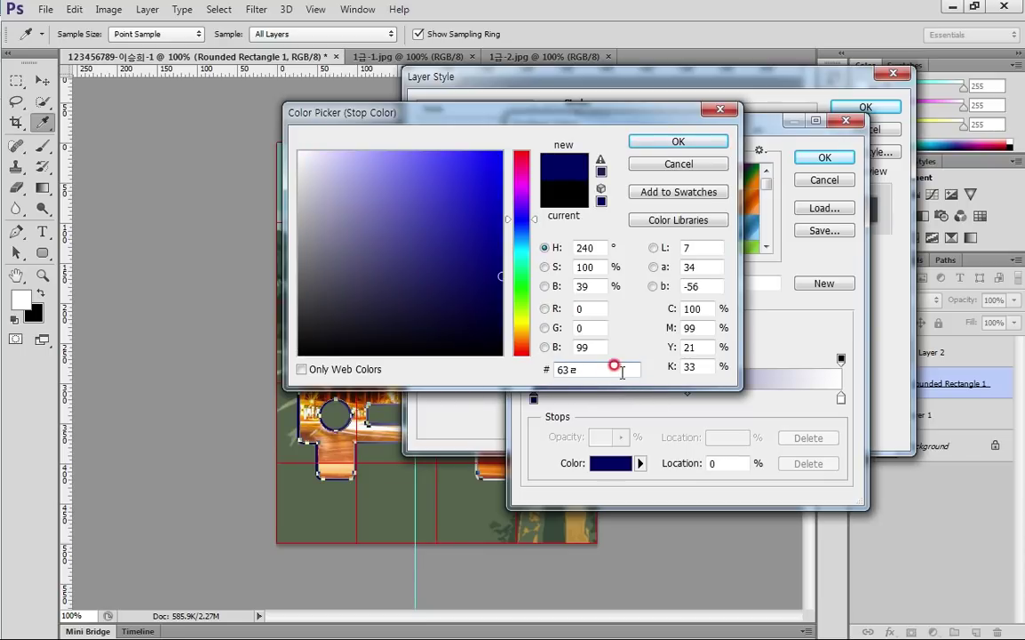
type("3ff")
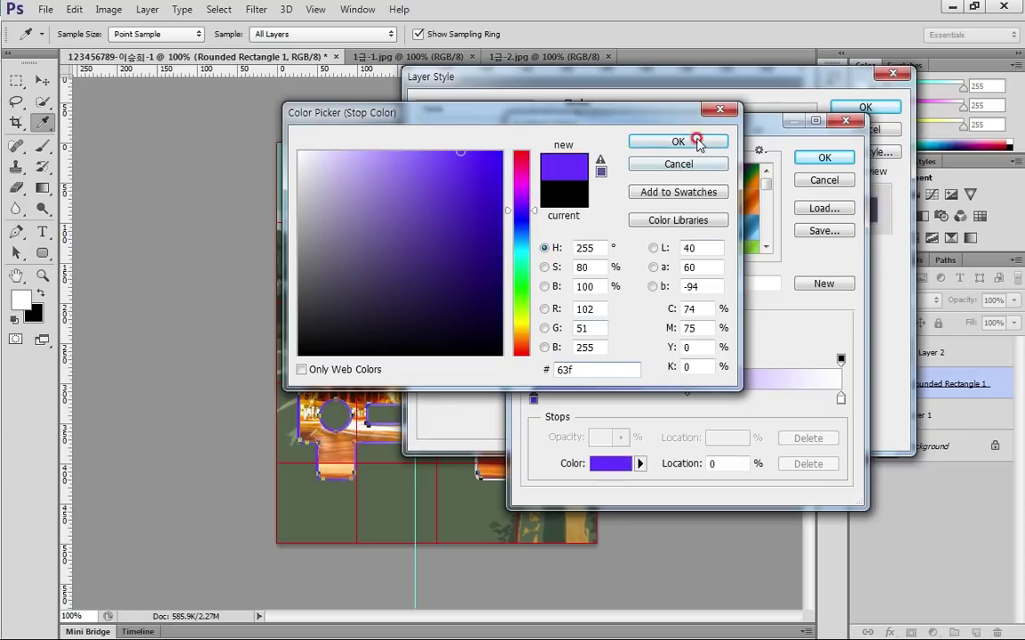
left_click(691, 140)
left_click(608, 463)
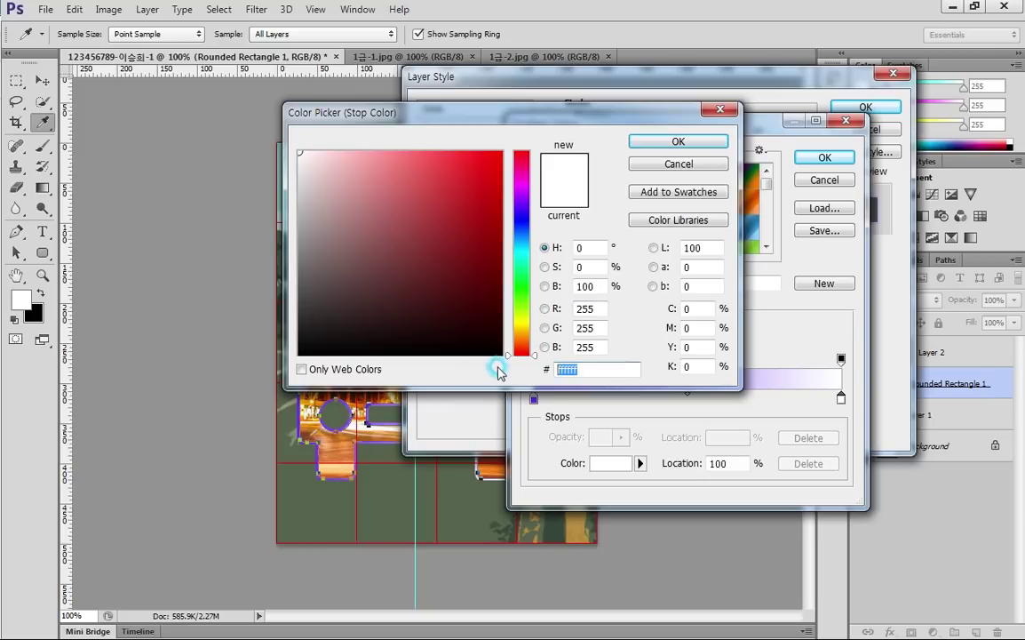
type("ff0")
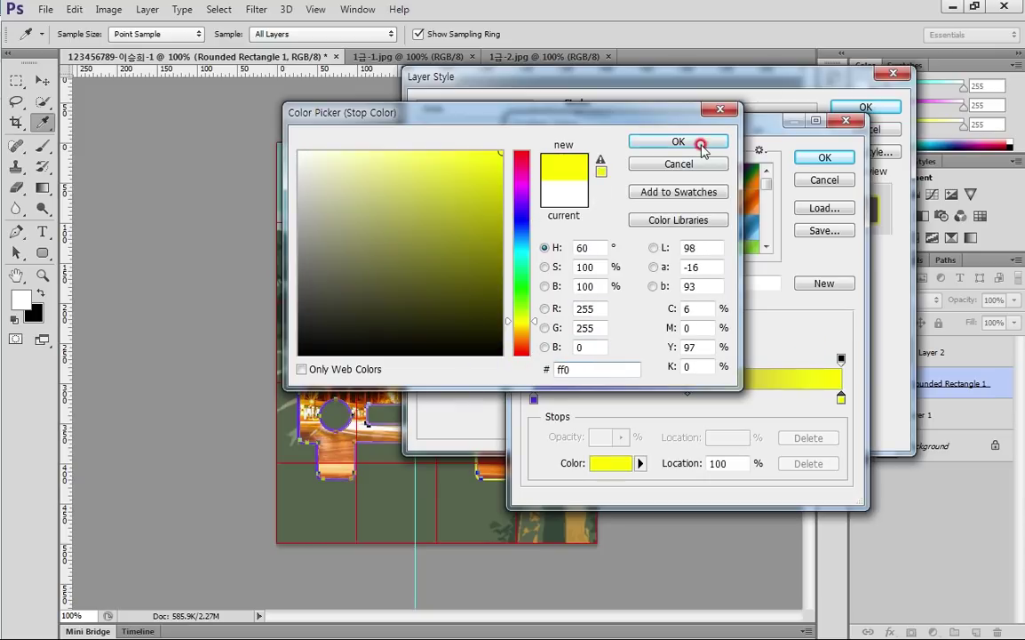
left_click(702, 142)
left_click(824, 160)
left_click_drag(732, 84, 886, 151)
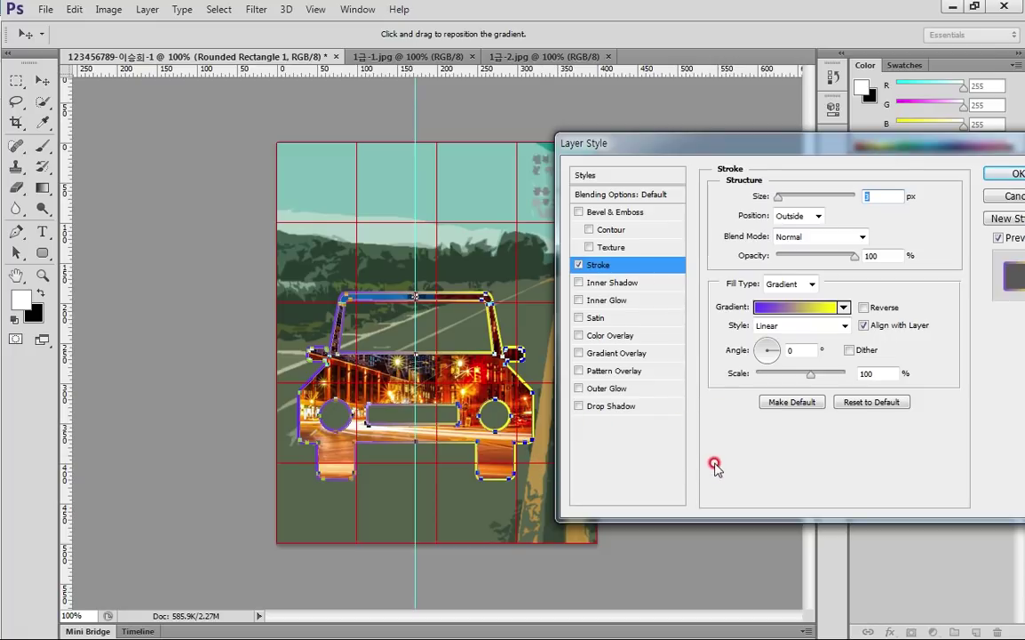
Set the car stroke's gradient angle to -90°
key("alt+Tab")
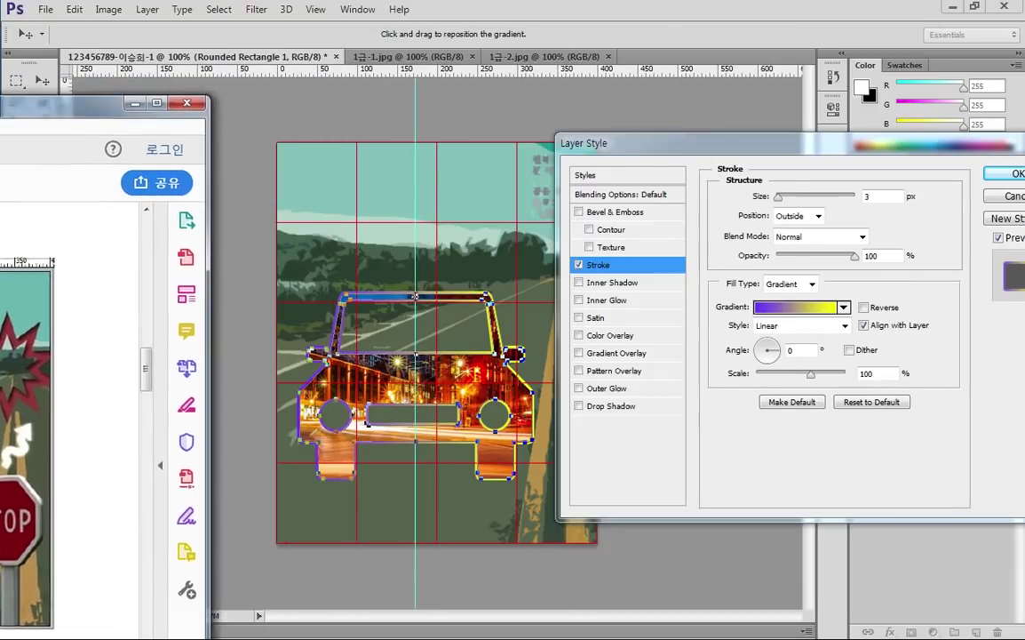
key("alt+Tab")
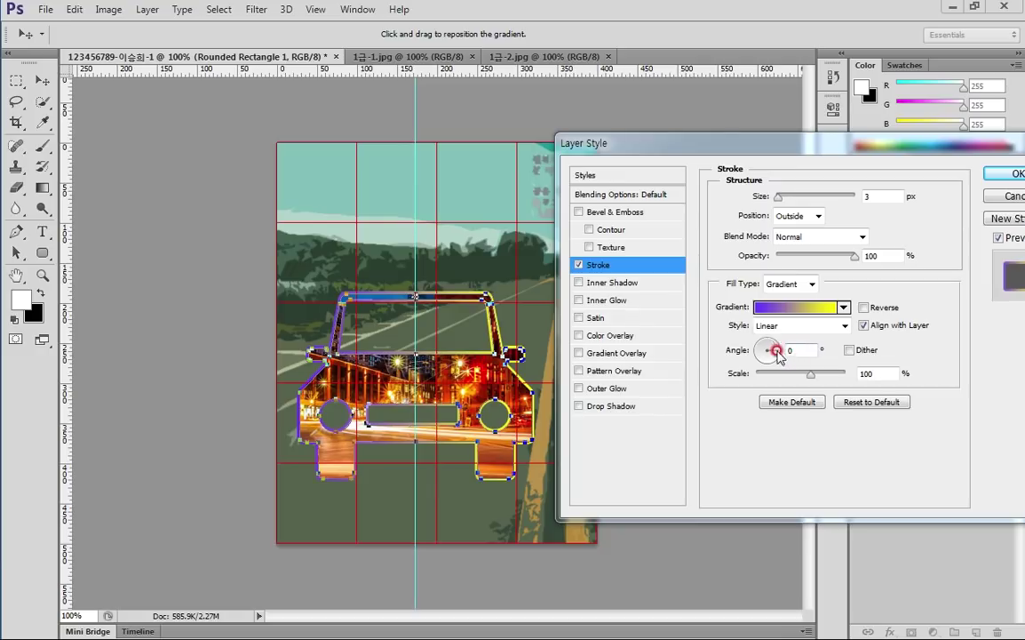
left_click(835, 364)
double_click(799, 349)
type("90")
left_click(763, 353)
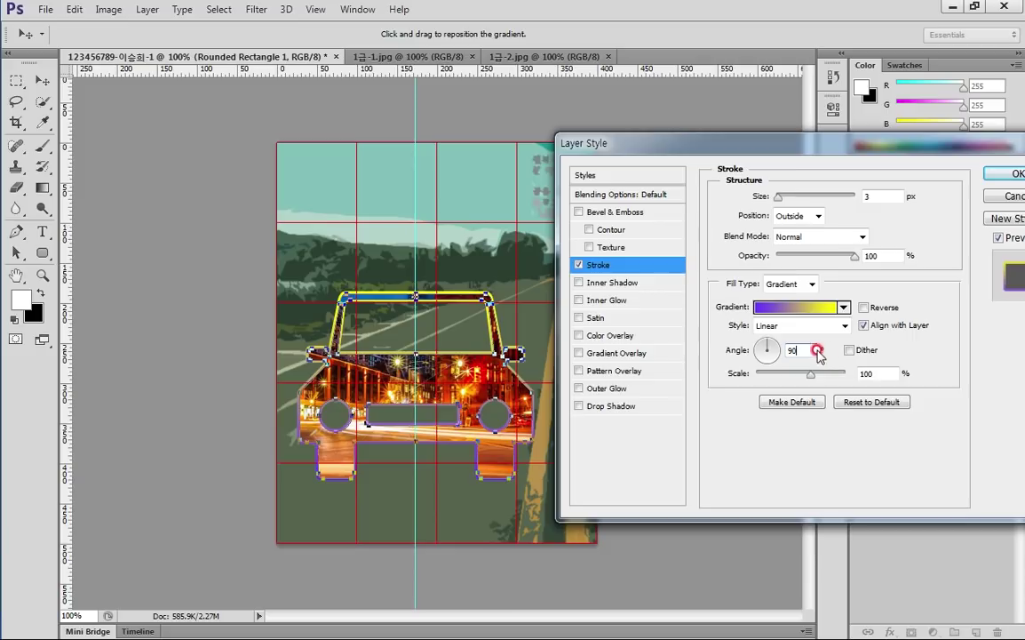
type("-90")
left_click(540, 513)
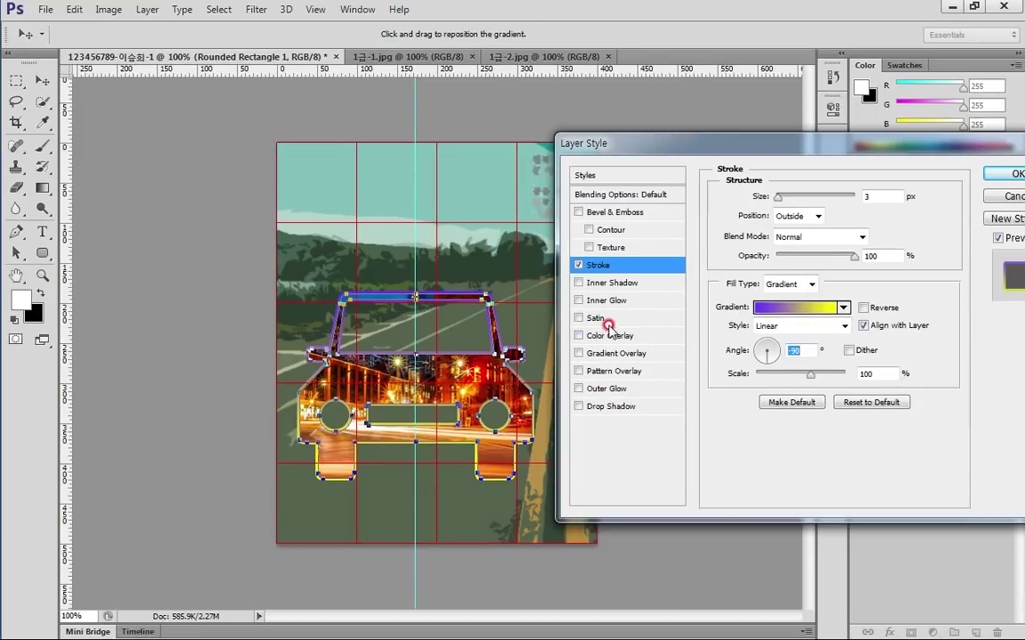
Add a default Inner Shadow to the car shape and close Layer Style
left_click(619, 284)
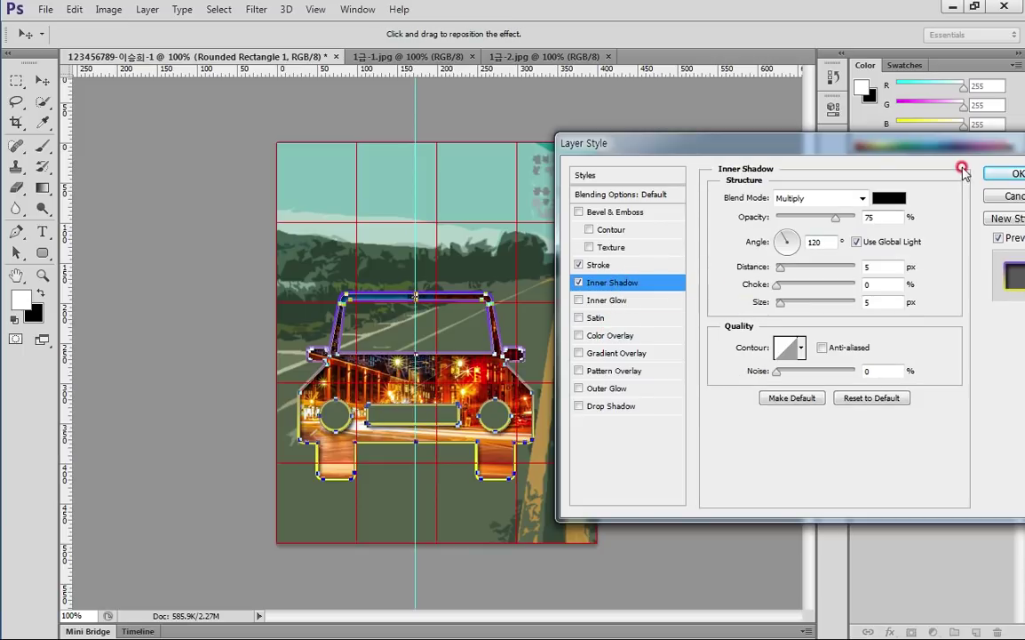
left_click(1004, 174)
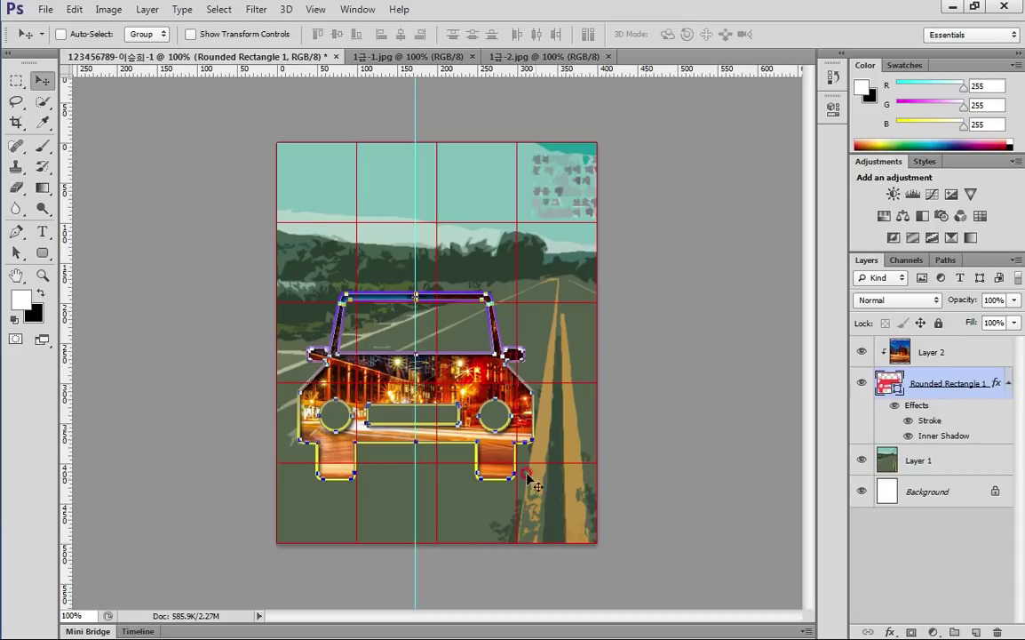
left_click(239, 170)
In the sign photo, hide the grid and set the Quick Selection brush to 80
scroll(682, 338, "up", 3)
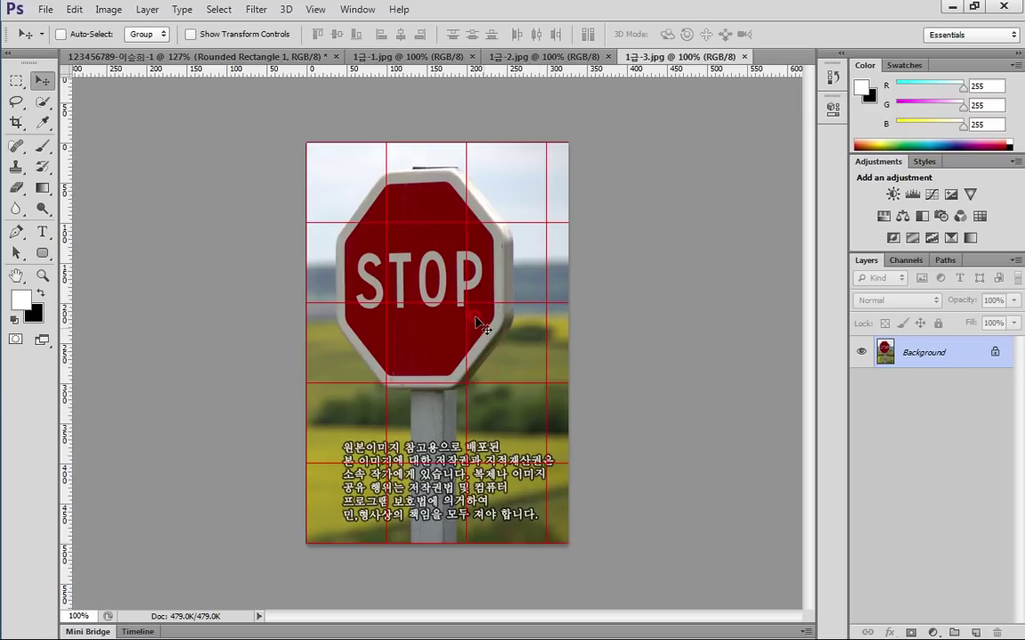
scroll(484, 324, "up", 3)
key("ctrl+apostrophe")
left_click(246, 280)
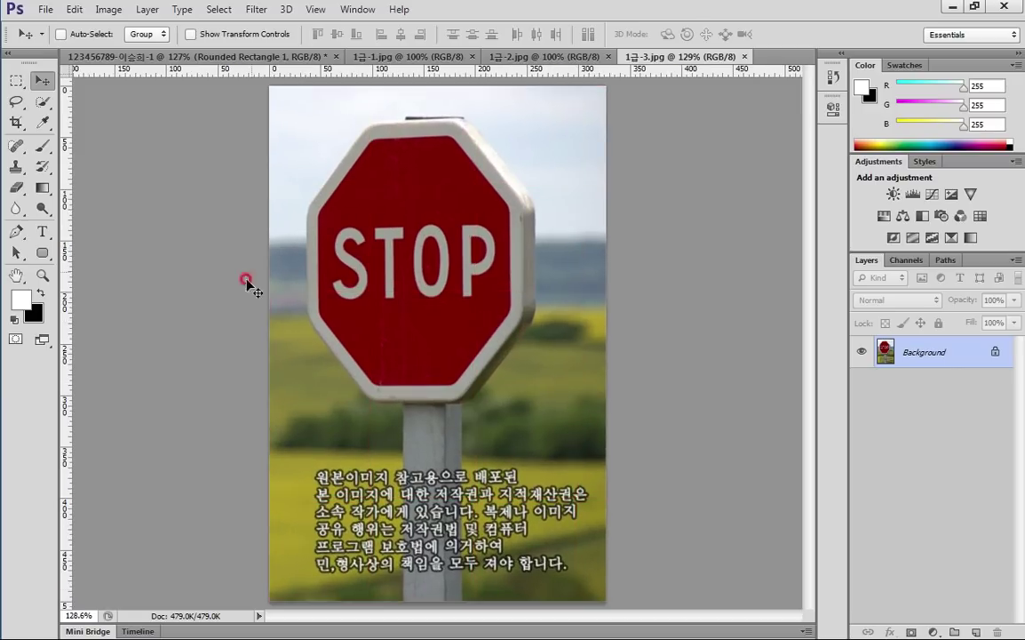
left_click(43, 100)
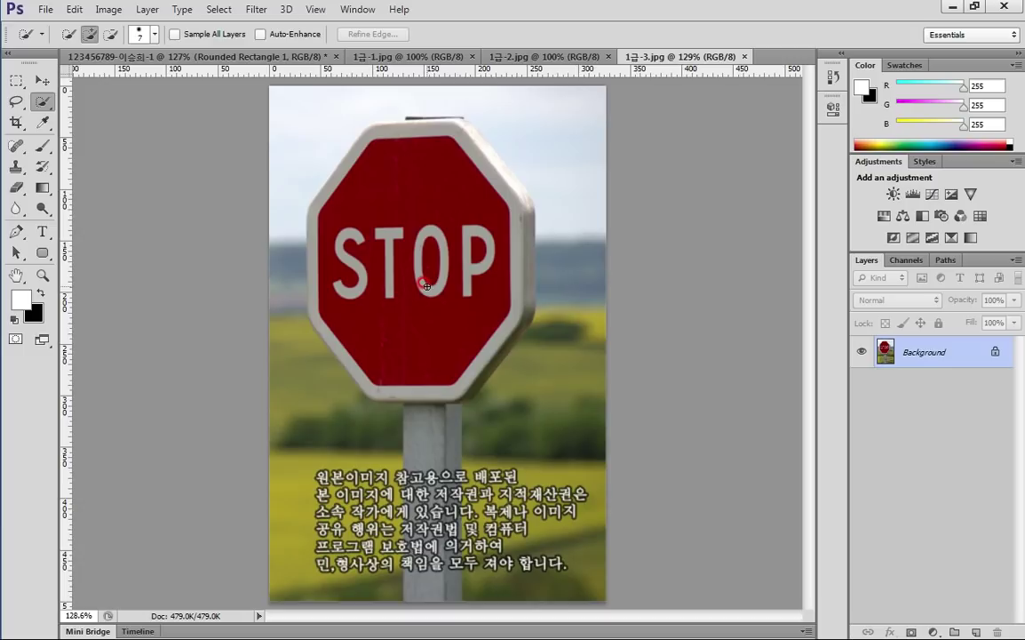
key("bracketright")
key("bracketright")
key("bracketright")
key("bracketright")
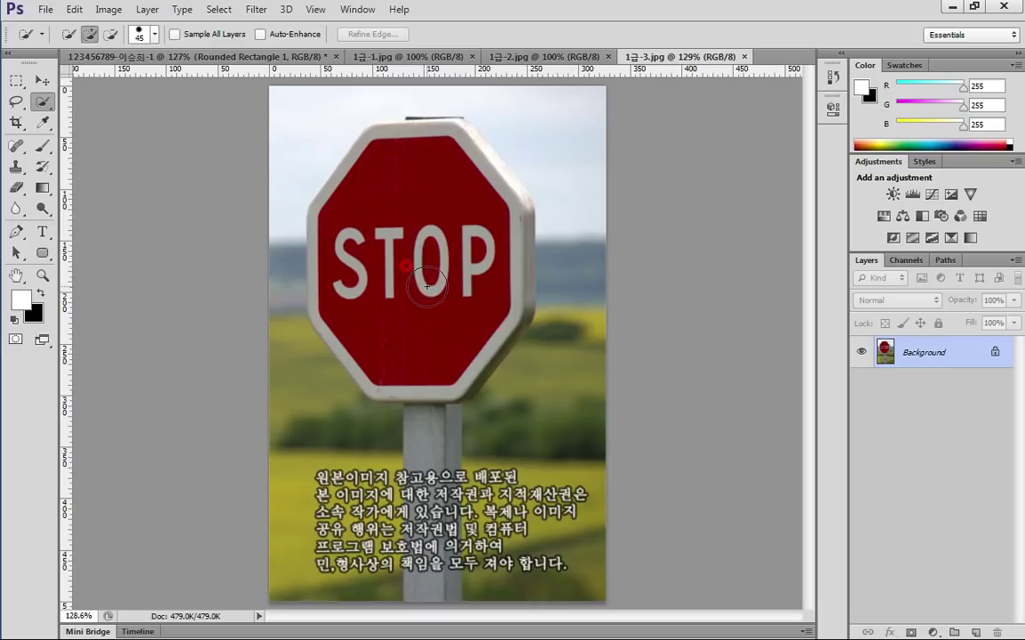
key("bracketright")
Select the red STOP octagon and its full post, then target Layer 2 in the poster
left_click_drag(427, 286, 419, 327)
mouse_move(372, 259)
left_mouse_down()
mouse_move(356, 216)
mouse_move(395, 174)
mouse_move(385, 168)
mouse_move(444, 169)
mouse_move(451, 184)
mouse_move(454, 163)
mouse_move(483, 219)
mouse_move(486, 289)
mouse_move(472, 311)
mouse_move(488, 304)
mouse_move(471, 338)
left_mouse_up()
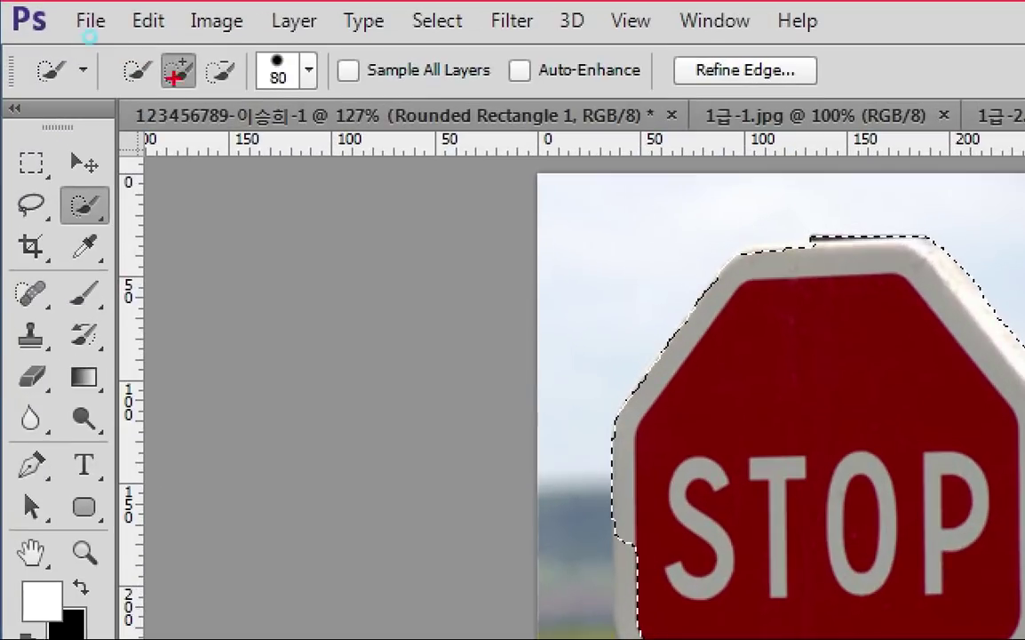
mouse_move(191, 51)
left_mouse_down()
mouse_move(182, 90)
mouse_move(169, 40)
left_mouse_up()
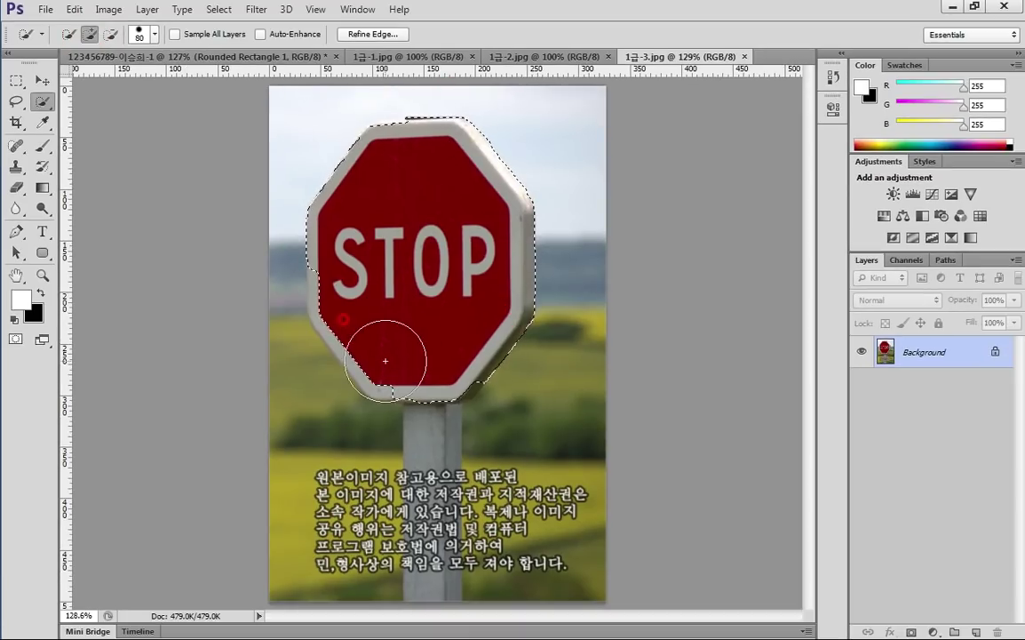
left_click(400, 355)
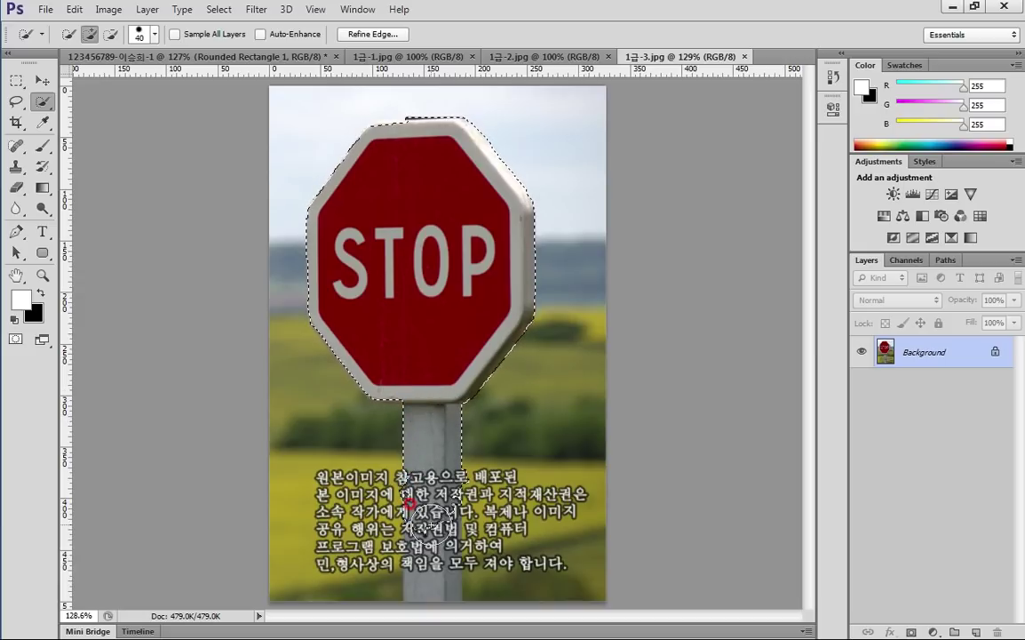
left_click(428, 559)
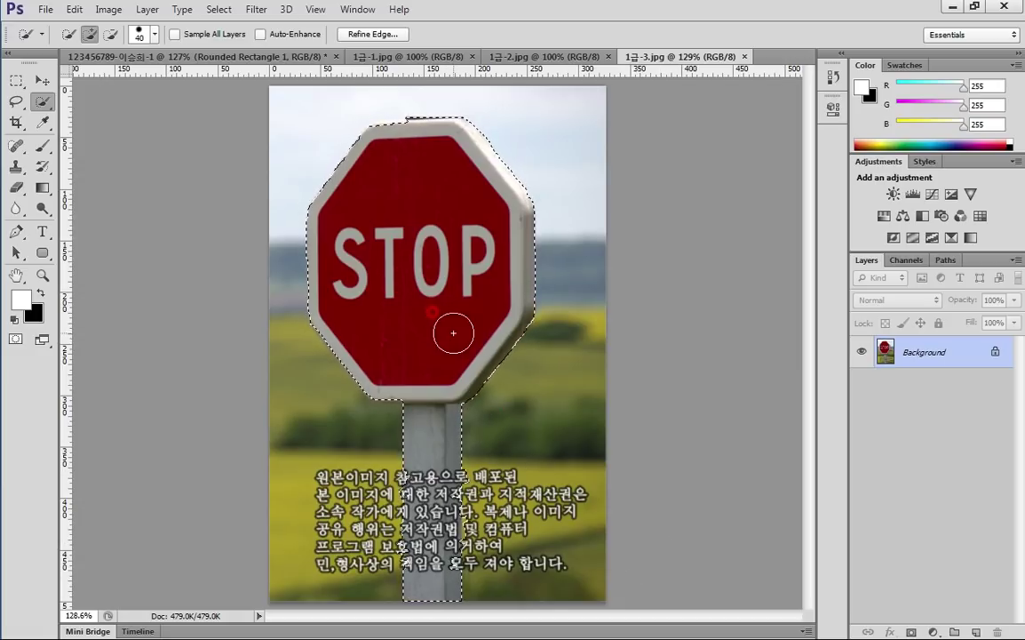
left_click(283, 59)
left_click(966, 354)
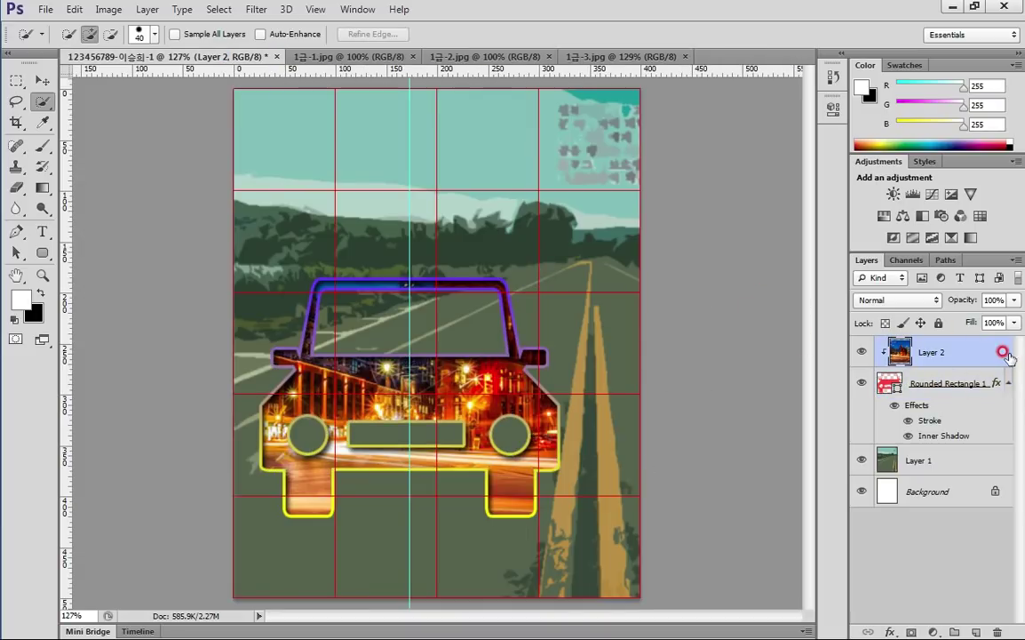
Paste the STOP sign as Layer 3, scale it to 50%, and place it lower right
key("ctrl+v")
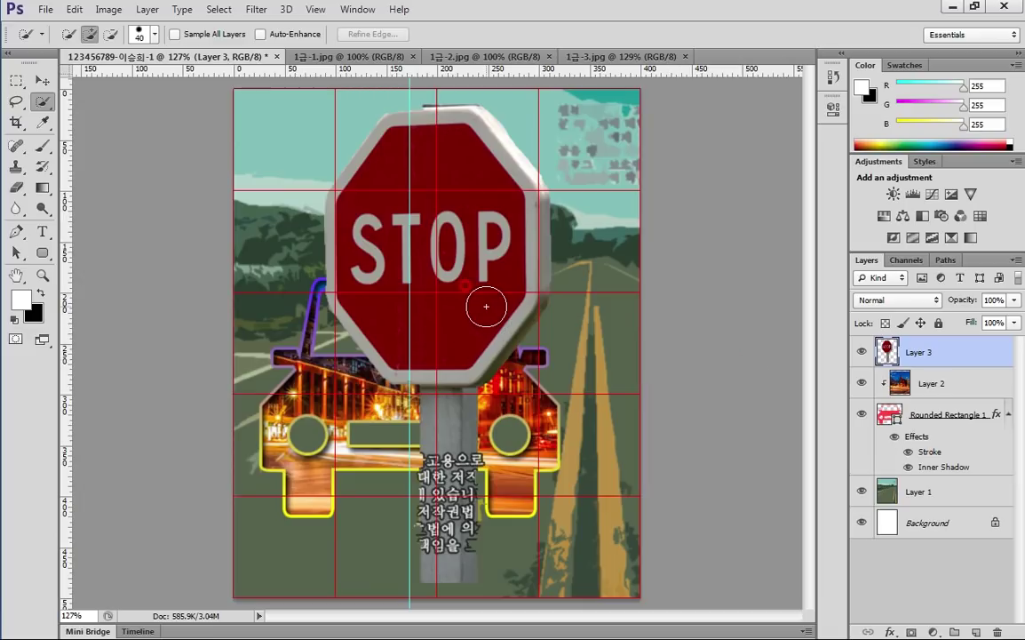
key("ctrl+t")
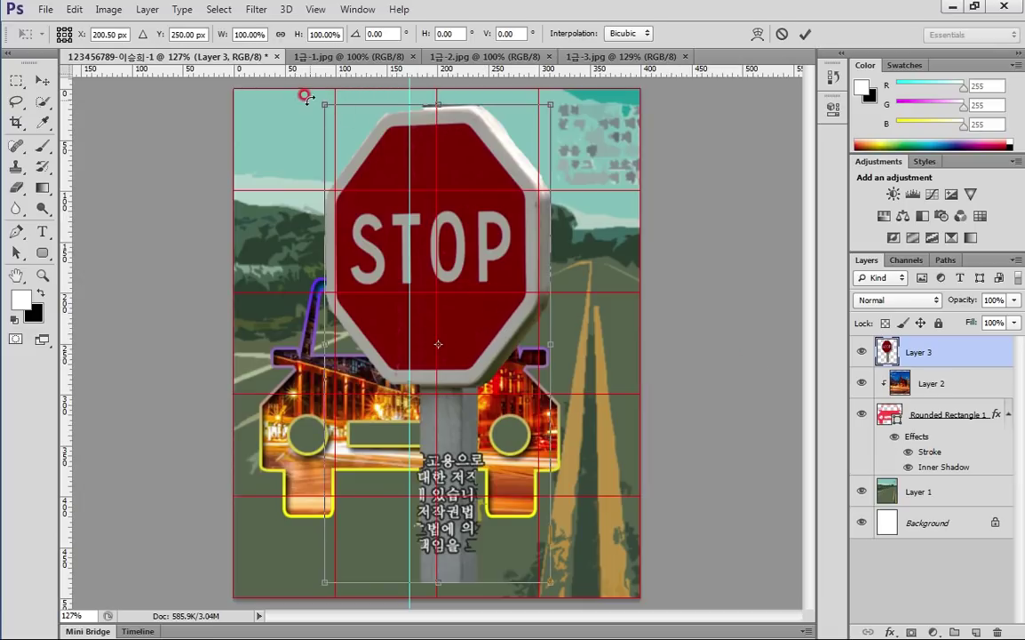
left_click_drag(321, 95, 430, 325)
left_click_drag(509, 430, 585, 457)
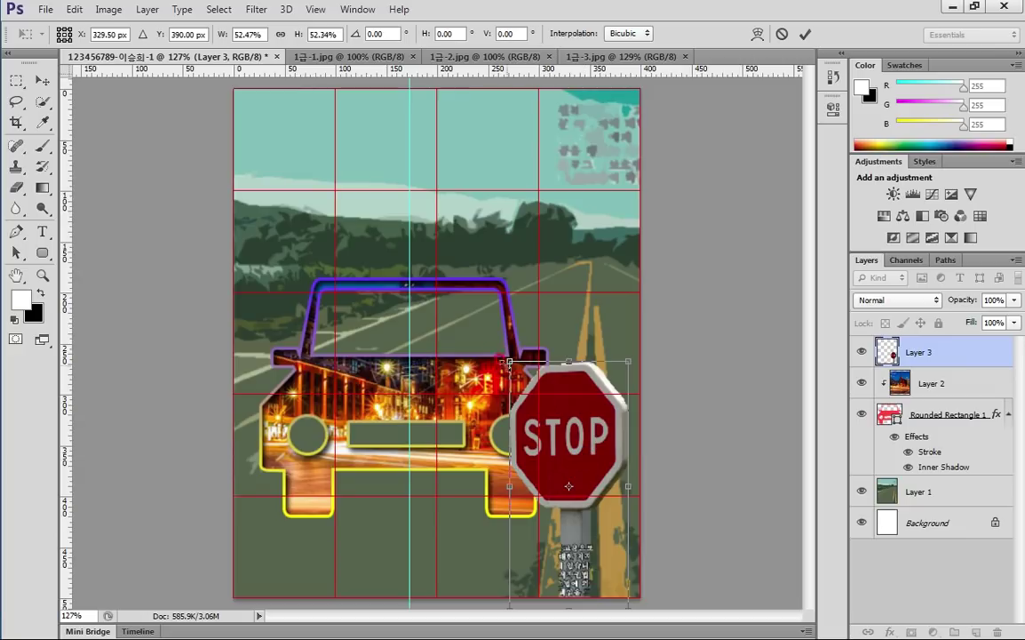
left_click_drag(509, 361, 514, 371)
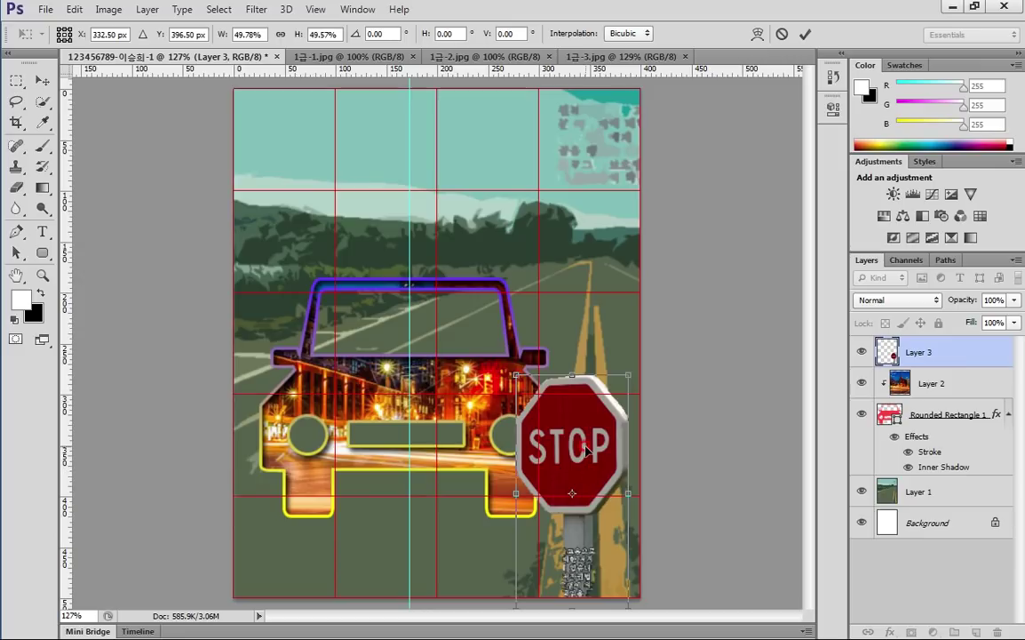
key("Return")
key("w")
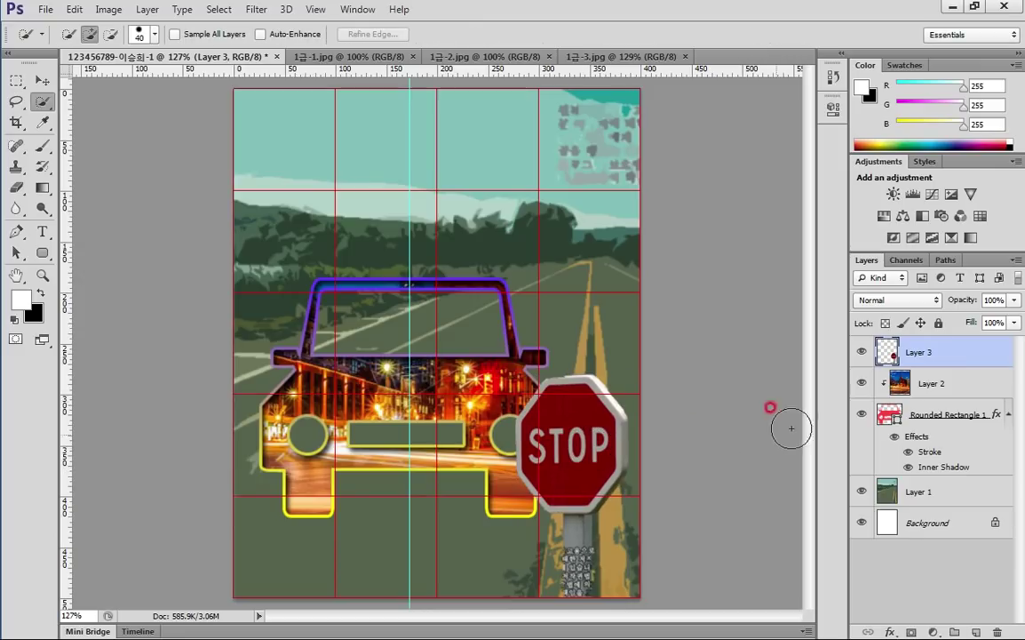
Apply a default Bevel & Emboss style to the STOP sign on Layer 3
double_click(981, 352)
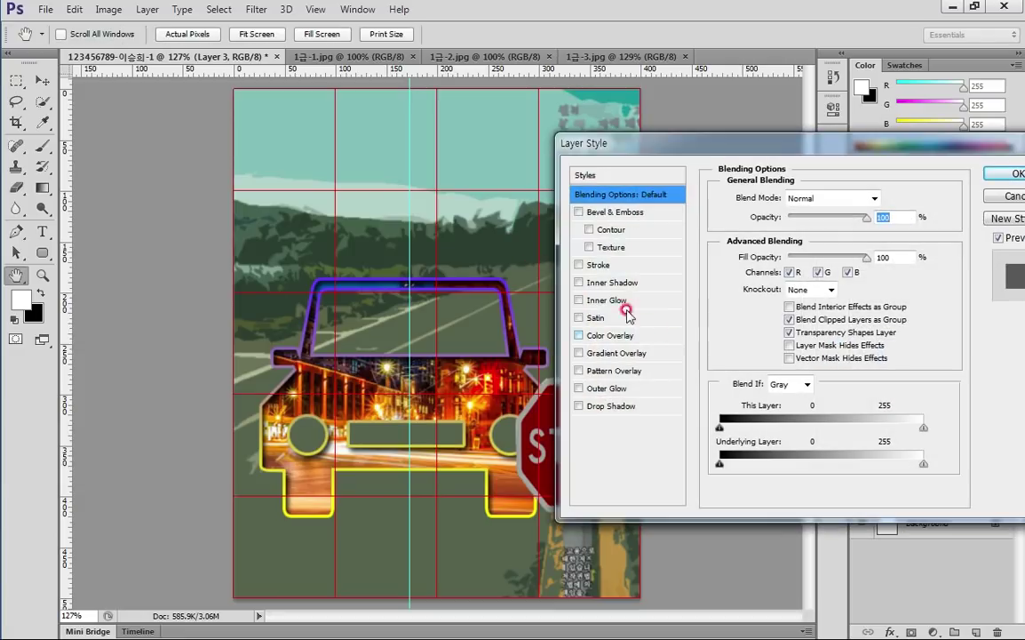
left_click(616, 215)
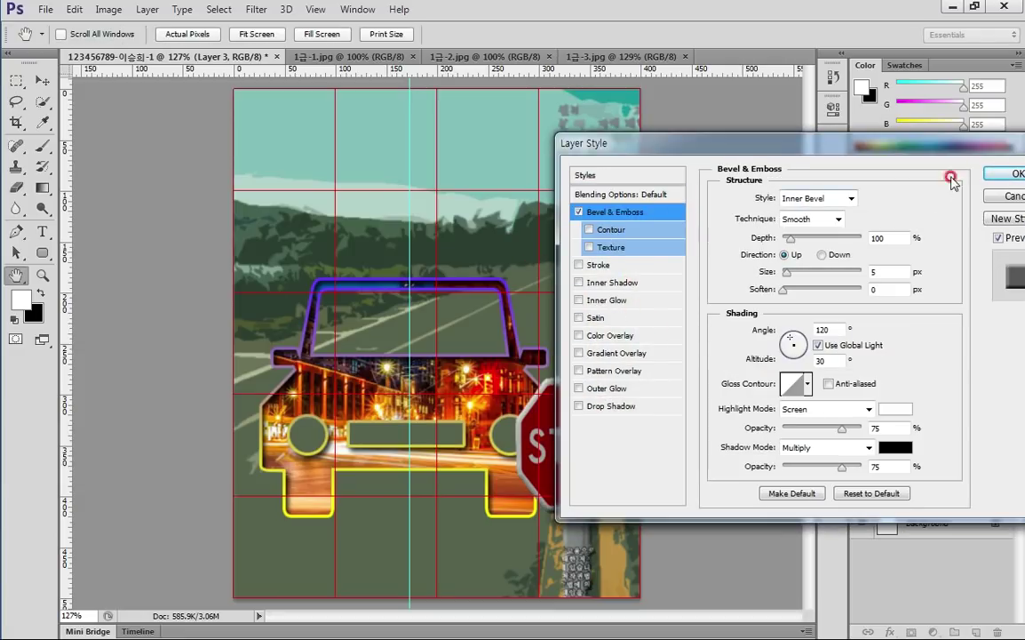
left_click(1011, 173)
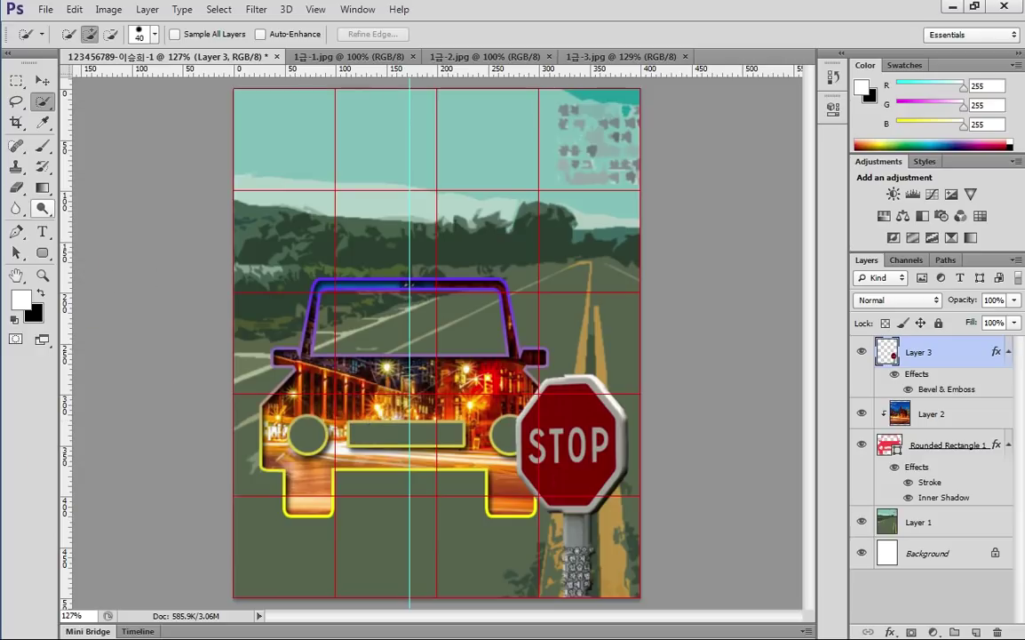
key("alt+Tab")
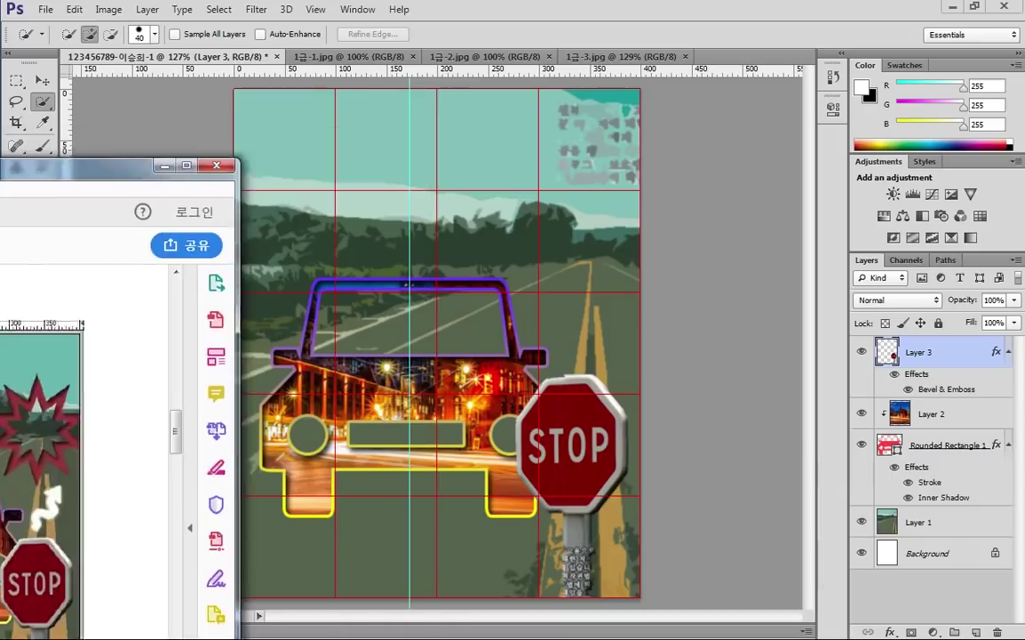
left_click(939, 15)
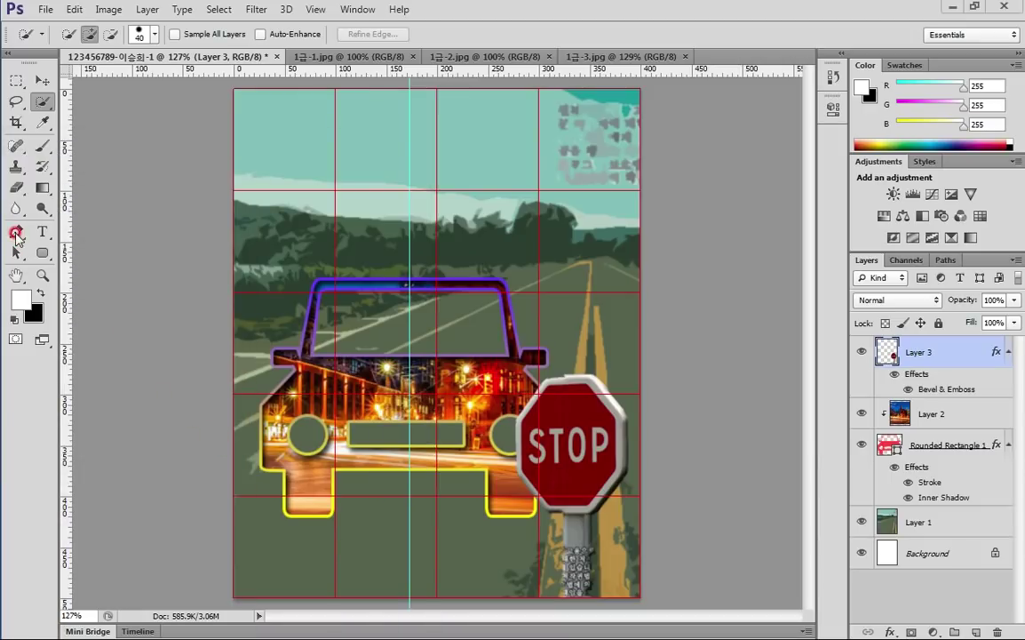
Take the Custom Shape tool, show shapes as Small Thumbnails, and reset to the default set
left_click_drag(47, 255, 114, 300)
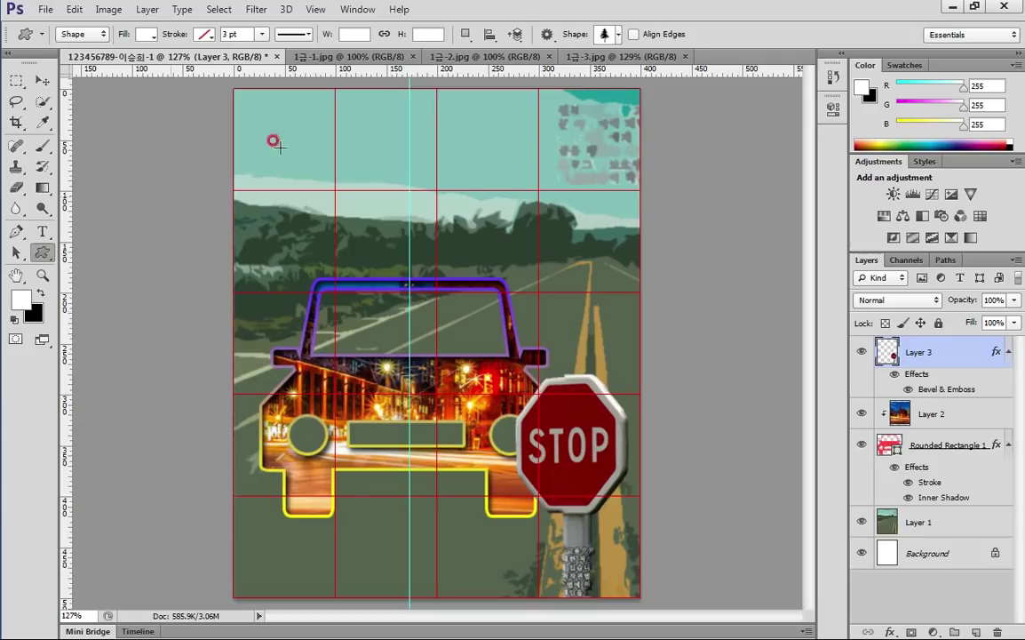
left_click(618, 35)
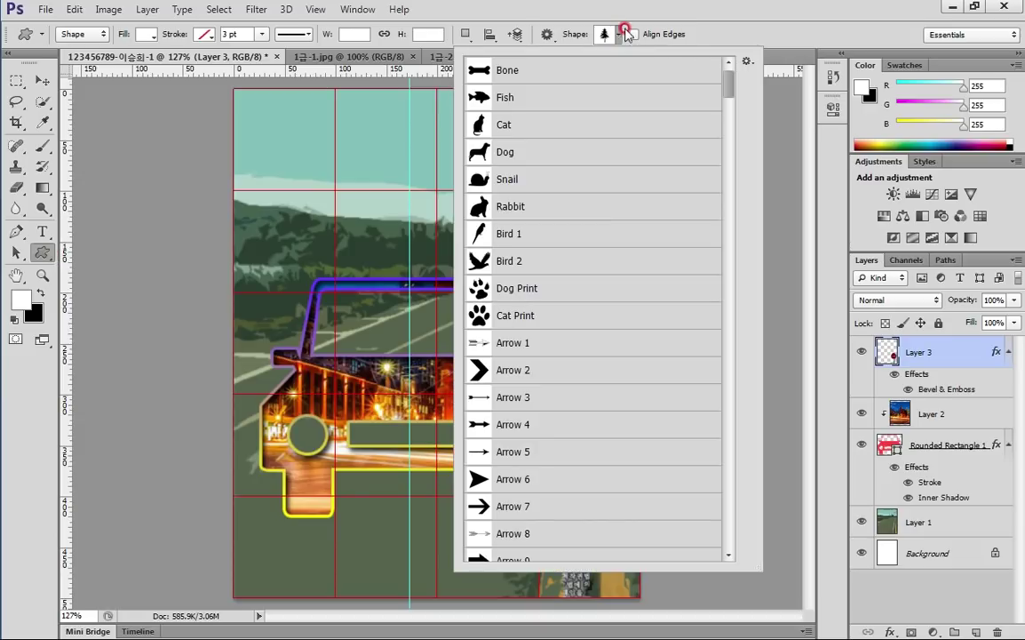
left_click(747, 61)
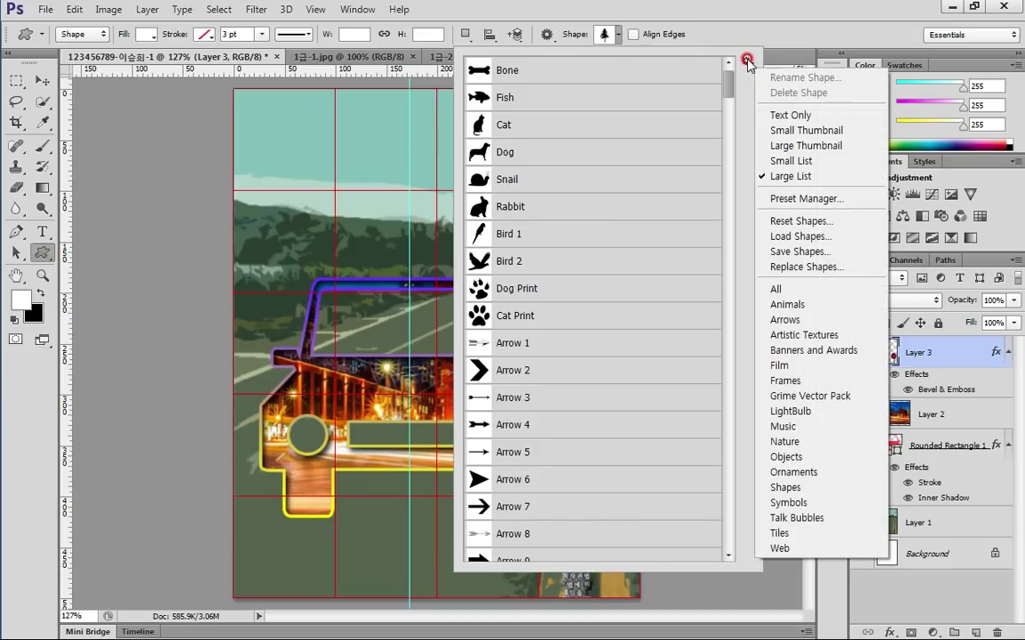
left_click(786, 130)
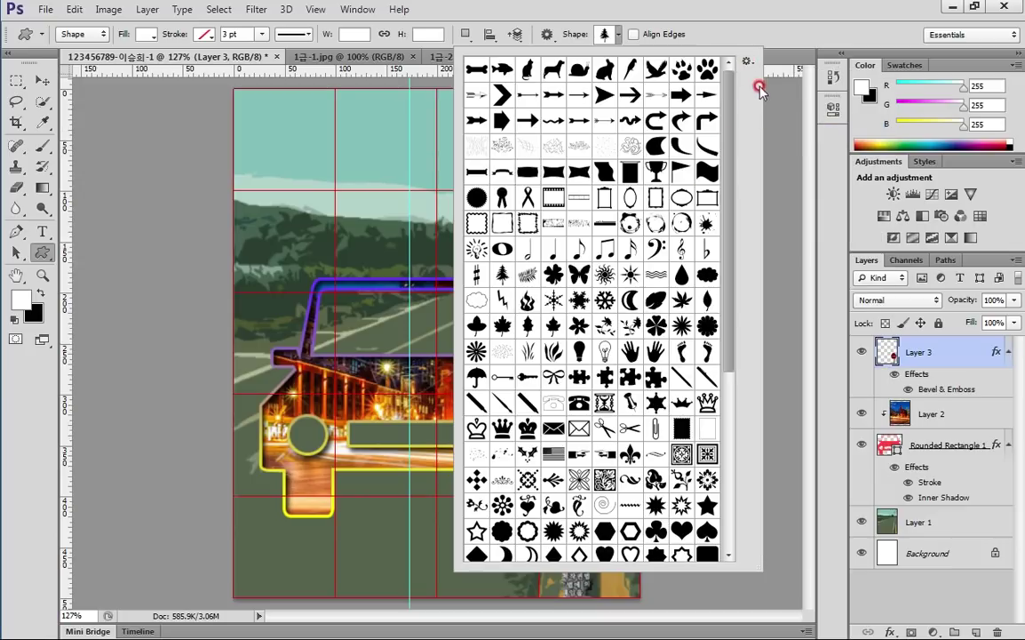
left_click(747, 61)
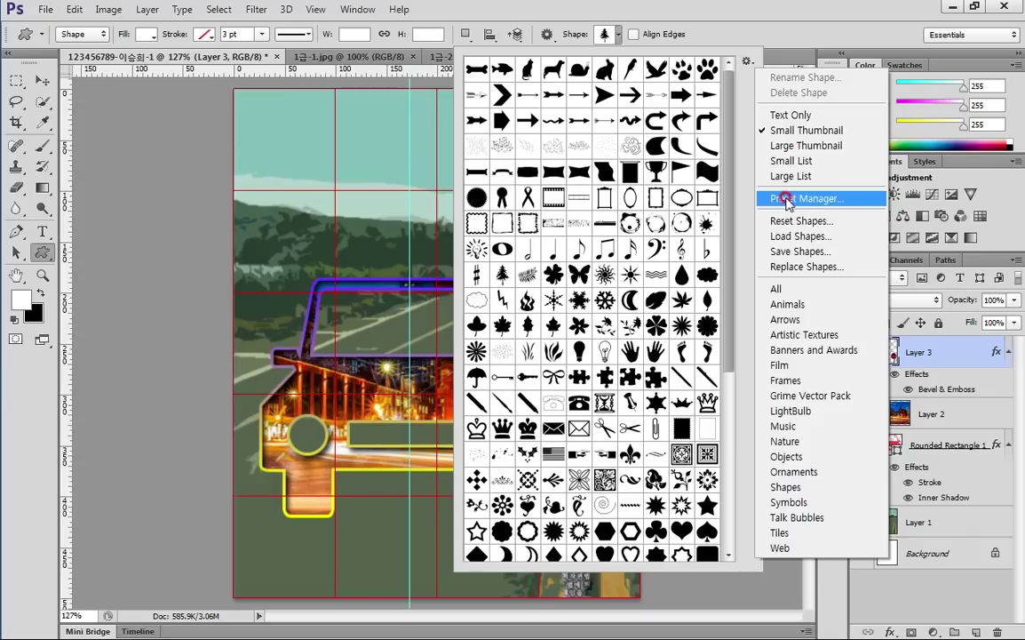
left_click(782, 220)
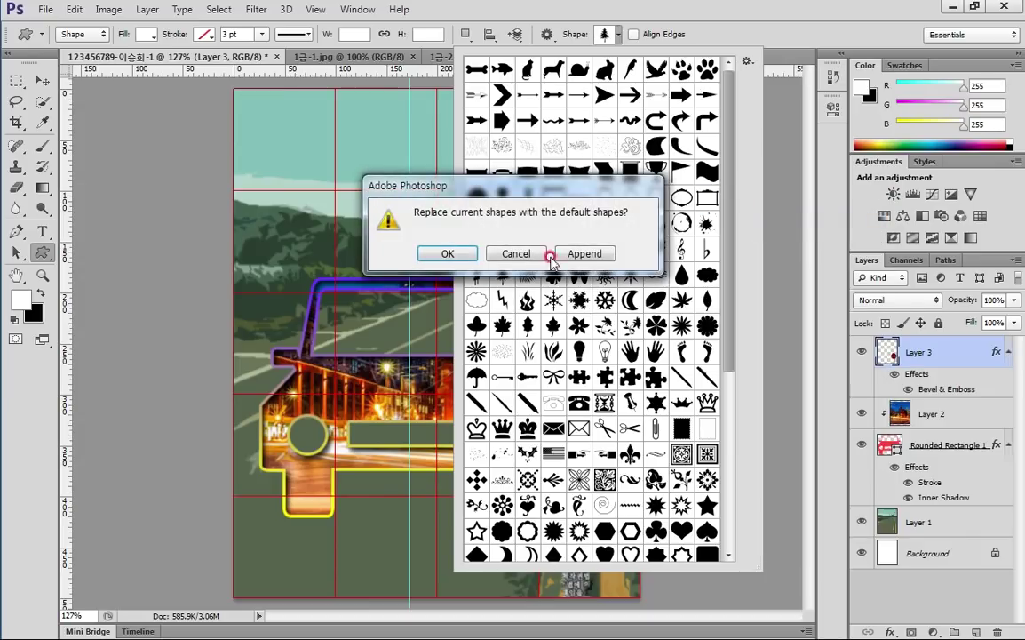
left_click(449, 254)
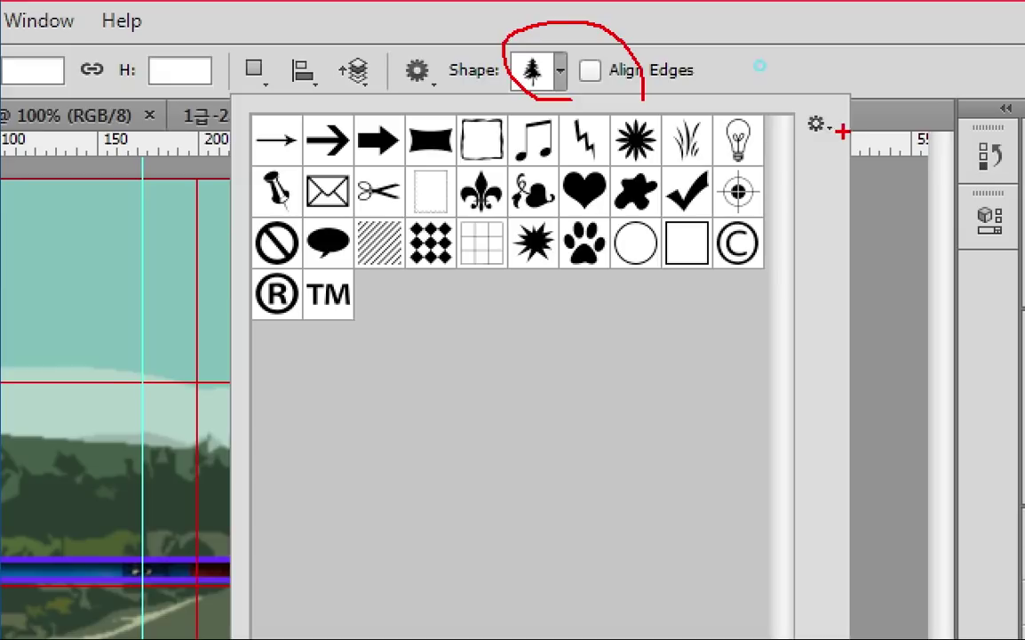
left_click(751, 77)
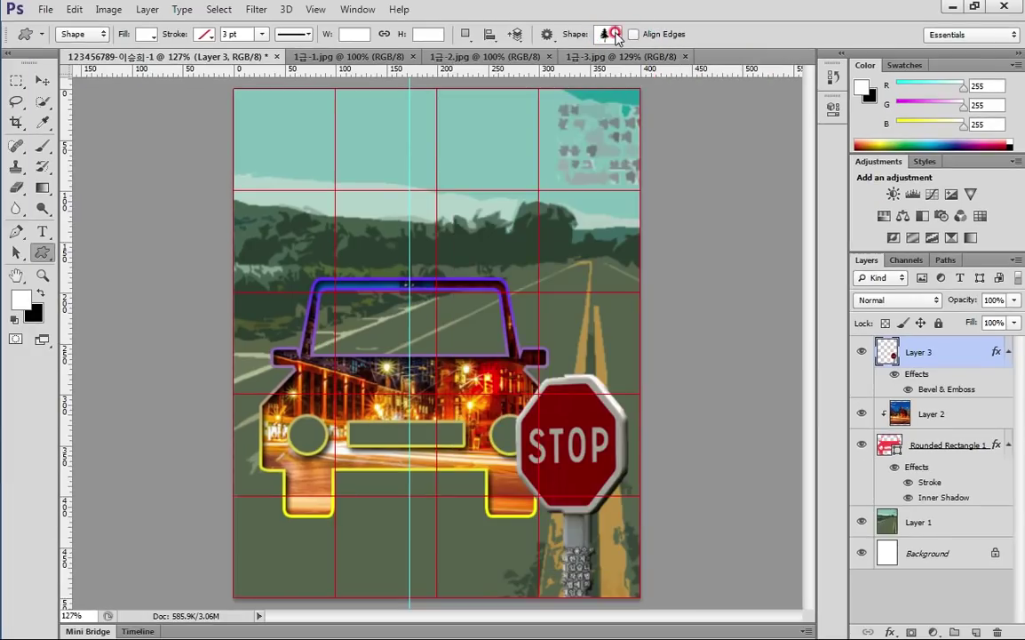
Load the All shape set and pick the 10 Point Star Frame shape
left_click(616, 34)
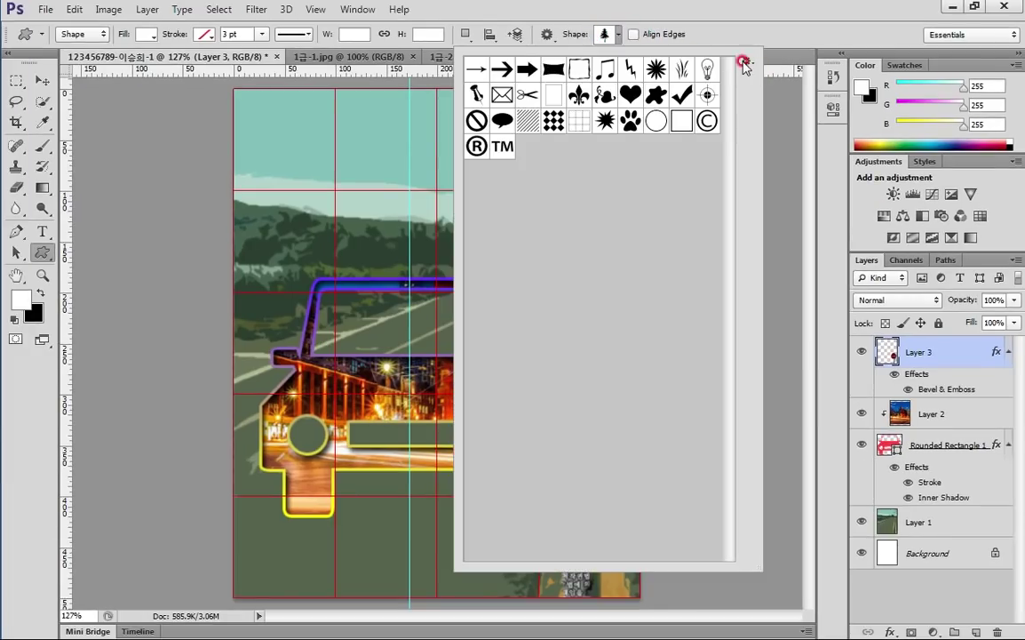
left_click(744, 68)
left_click(782, 237)
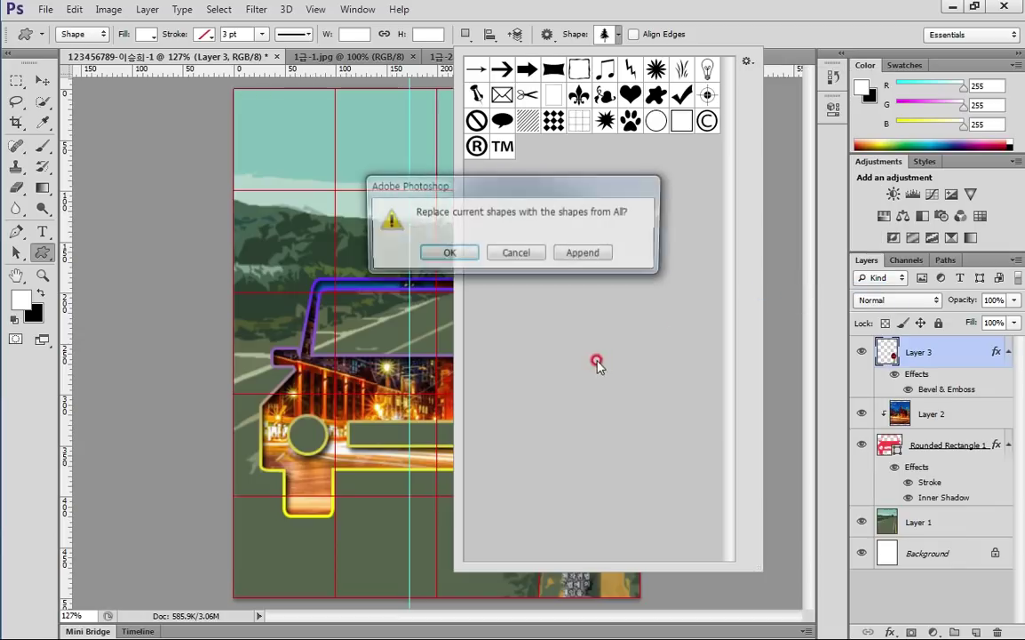
left_click(448, 254)
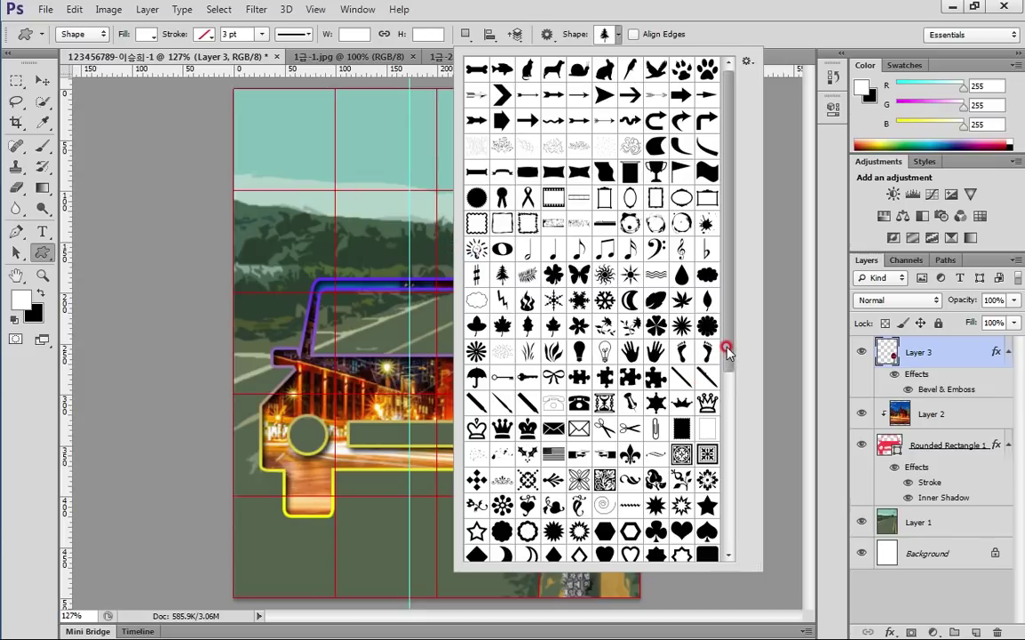
left_click_drag(726, 352, 727, 448)
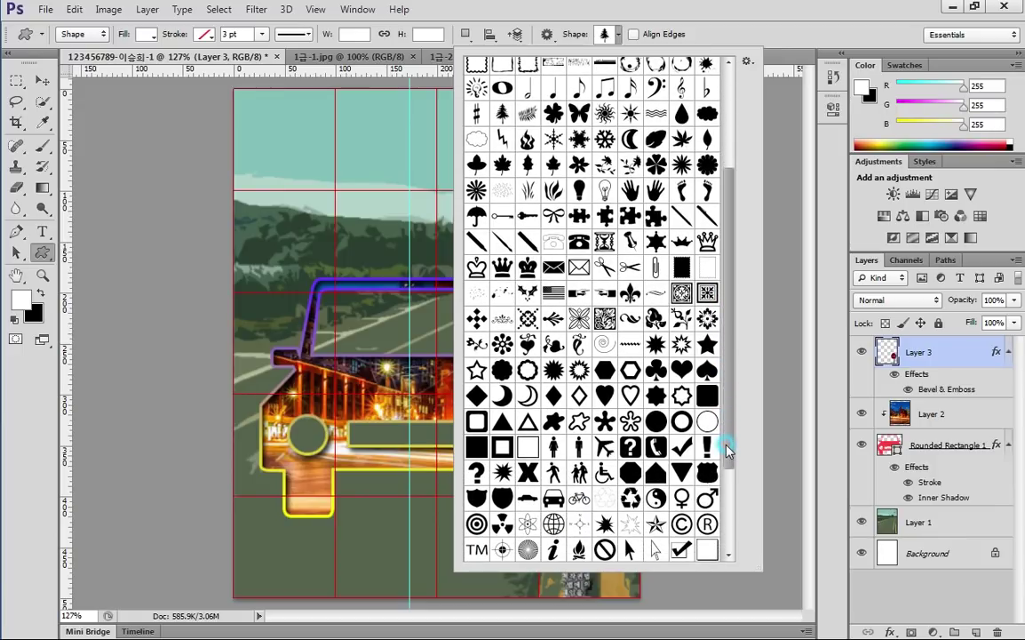
left_click(578, 370)
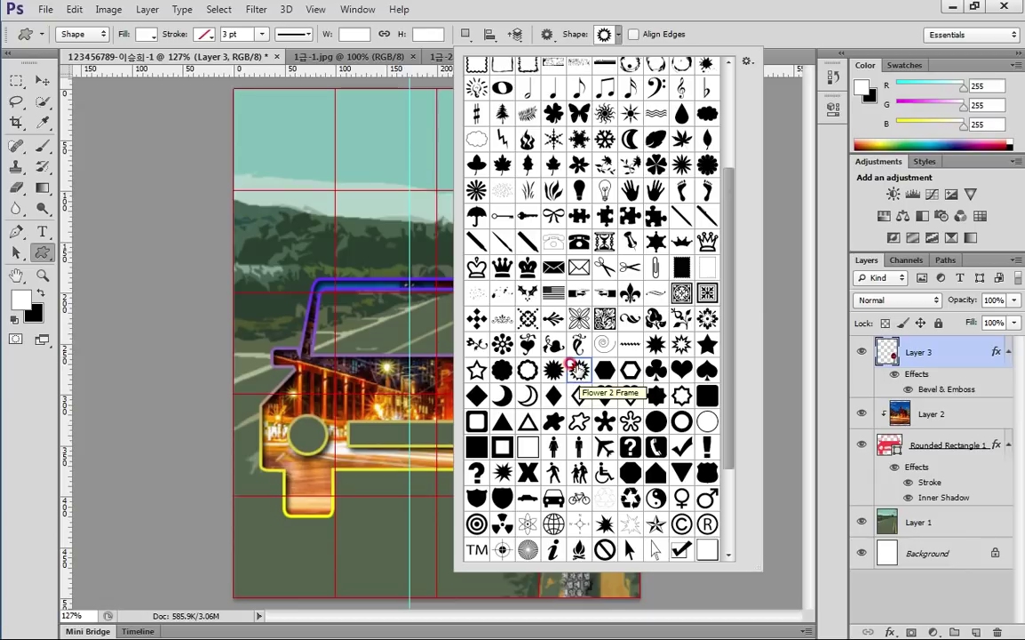
left_click(688, 346)
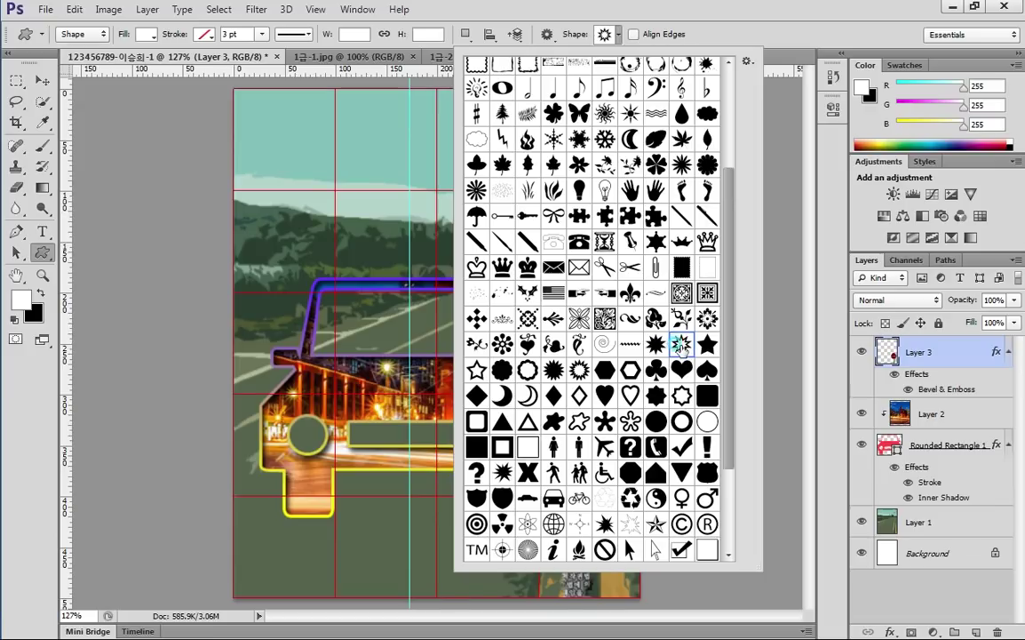
key("Return")
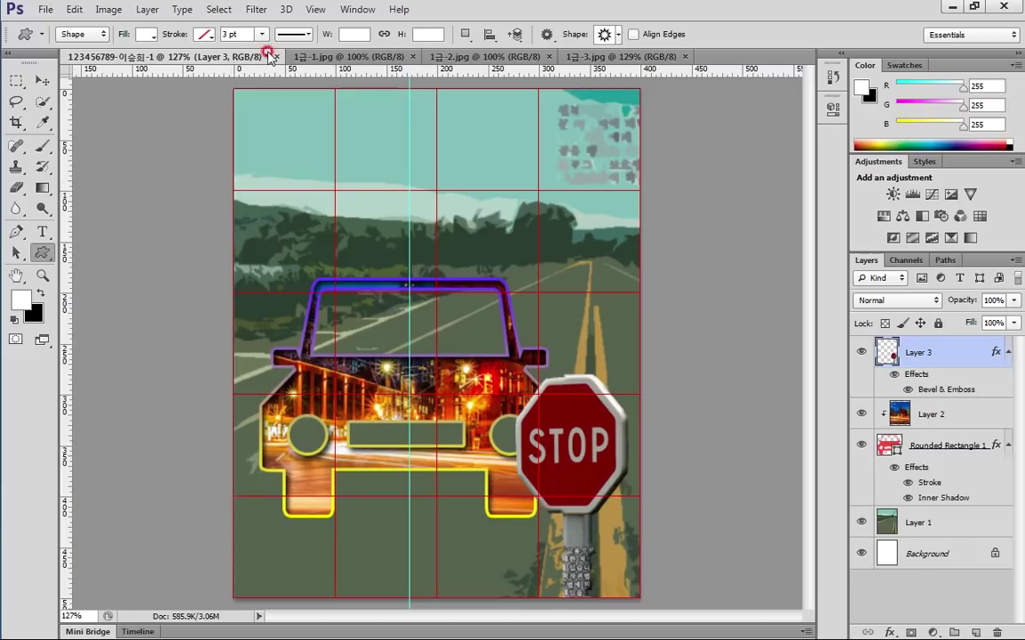
Set the foreground colour to dark red #933
left_click(13, 304)
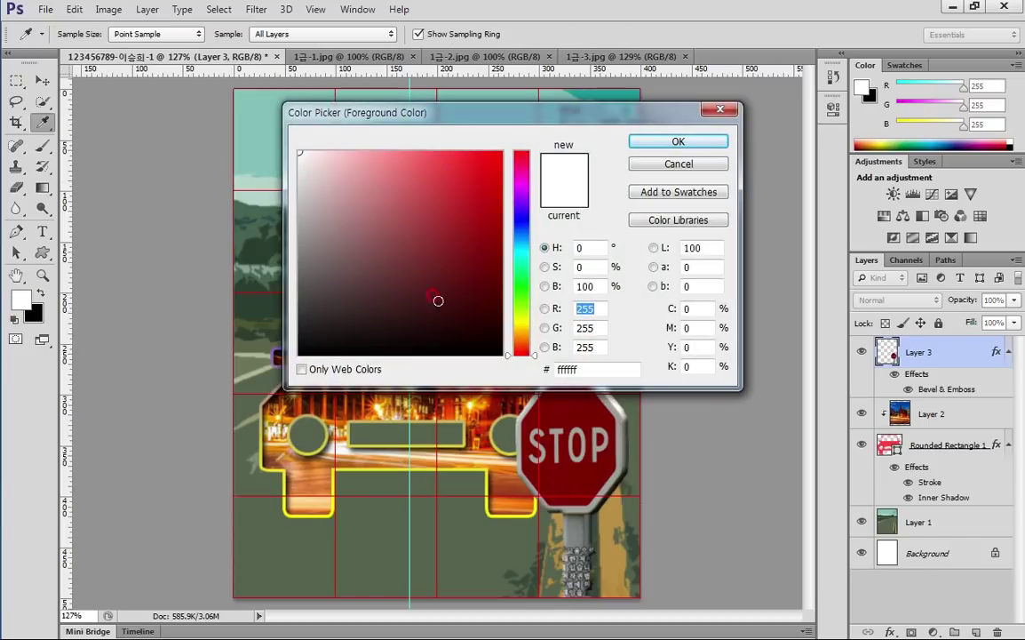
left_click(593, 370)
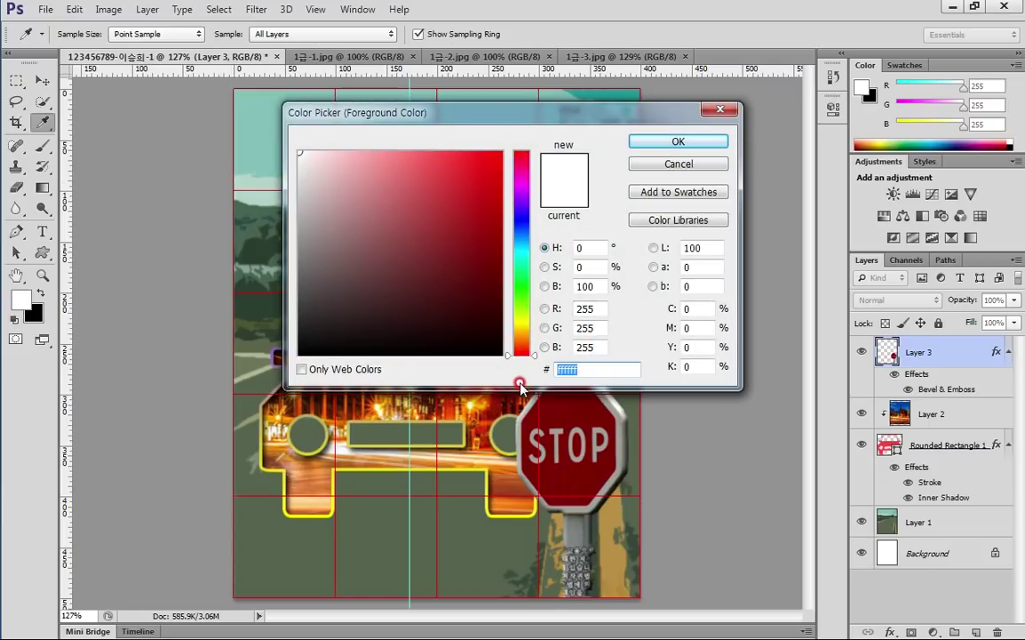
type("933")
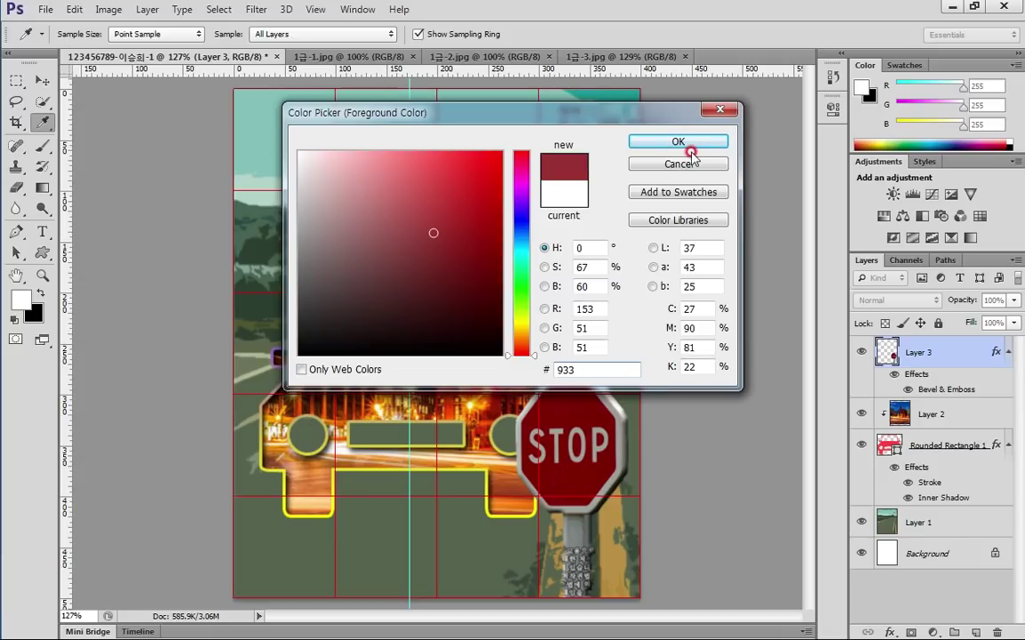
left_click(689, 144)
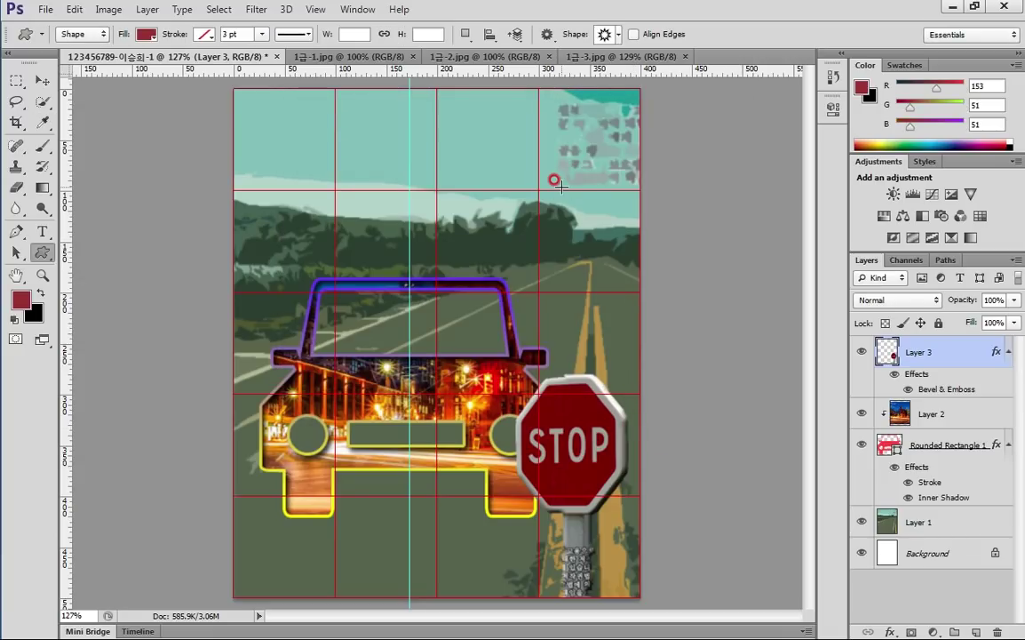
Draw the starburst at the poster's upper right, stretched slightly taller and wider
left_click_drag(526, 156, 625, 279)
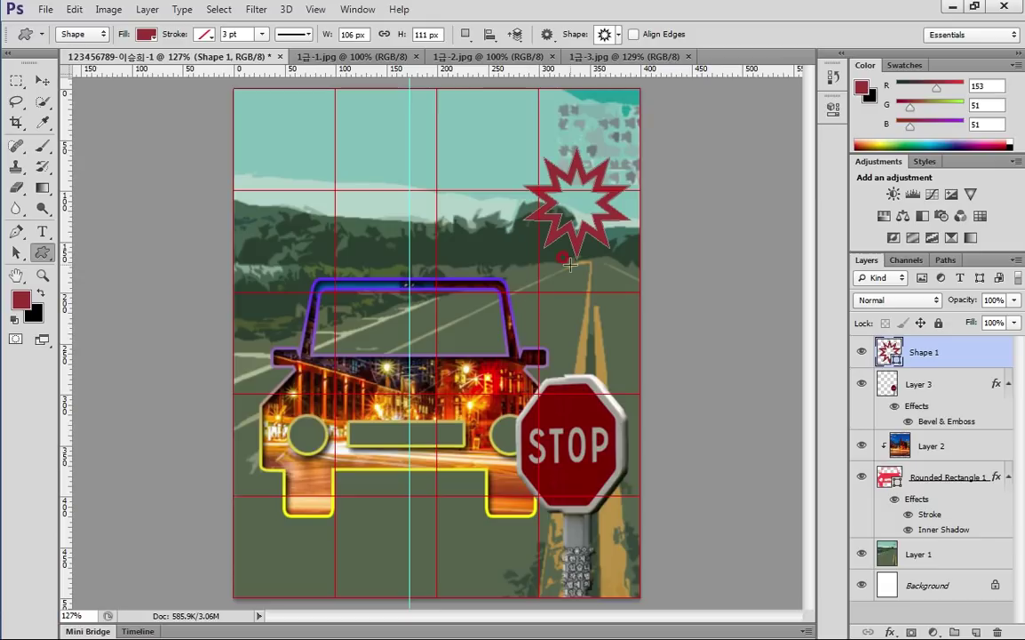
key("ctrl+t")
left_click_drag(577, 258, 576, 280)
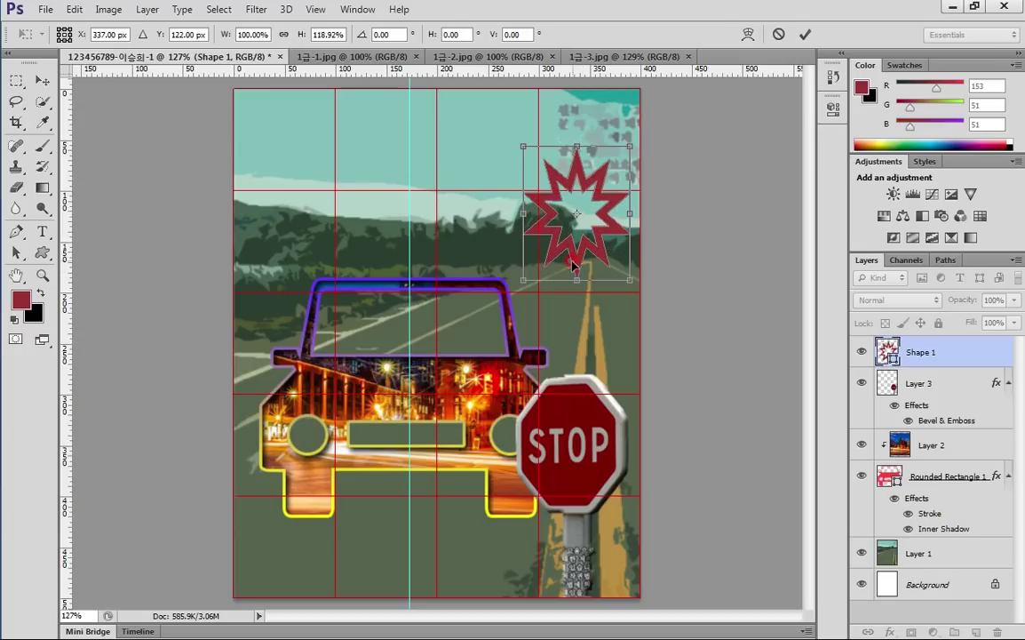
mouse_move(520, 213)
left_mouse_down()
mouse_move(464, 188)
mouse_move(517, 213)
left_mouse_up()
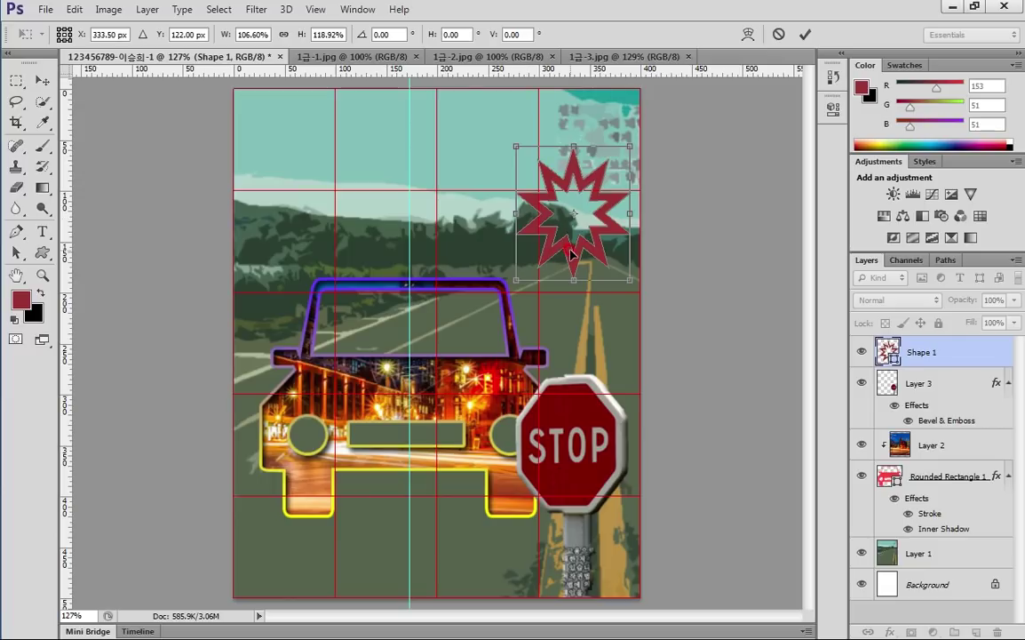
key("Return")
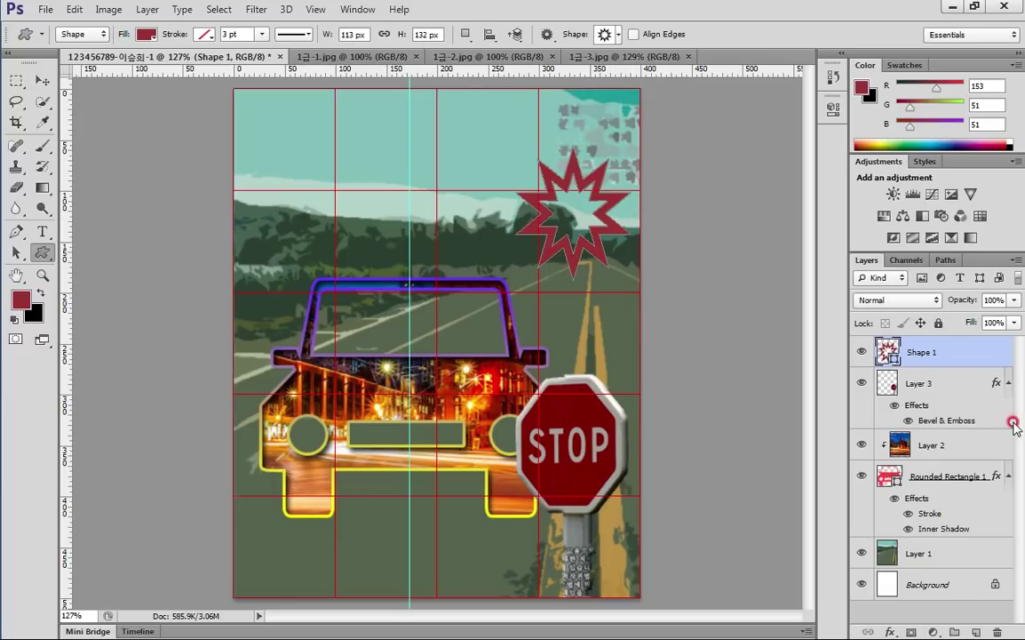
Add a default Inner Shadow to the Shape 1 starburst
double_click(965, 356)
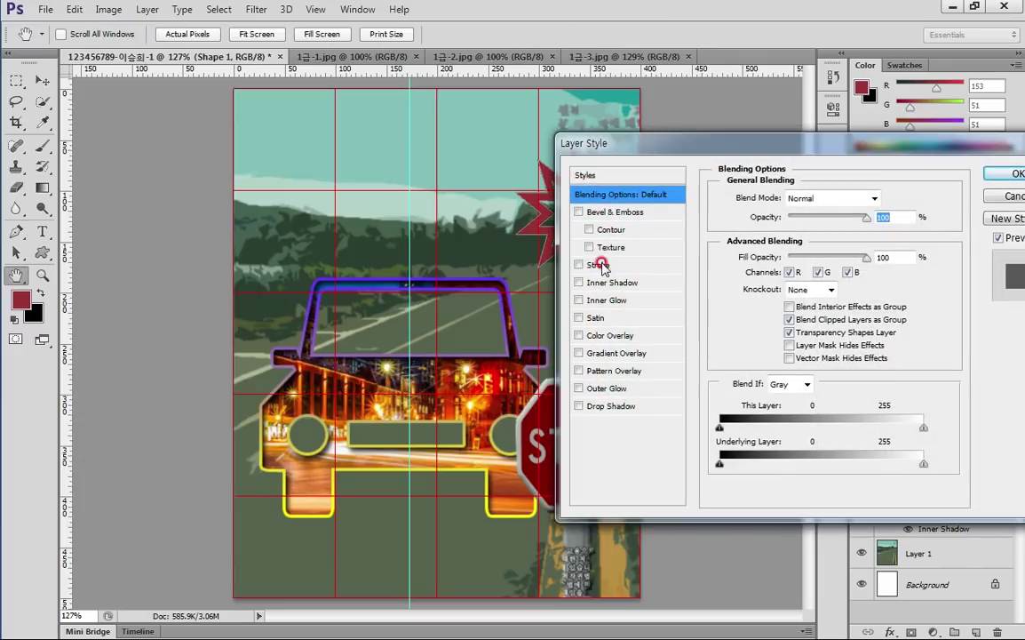
left_click(607, 283)
left_click(993, 174)
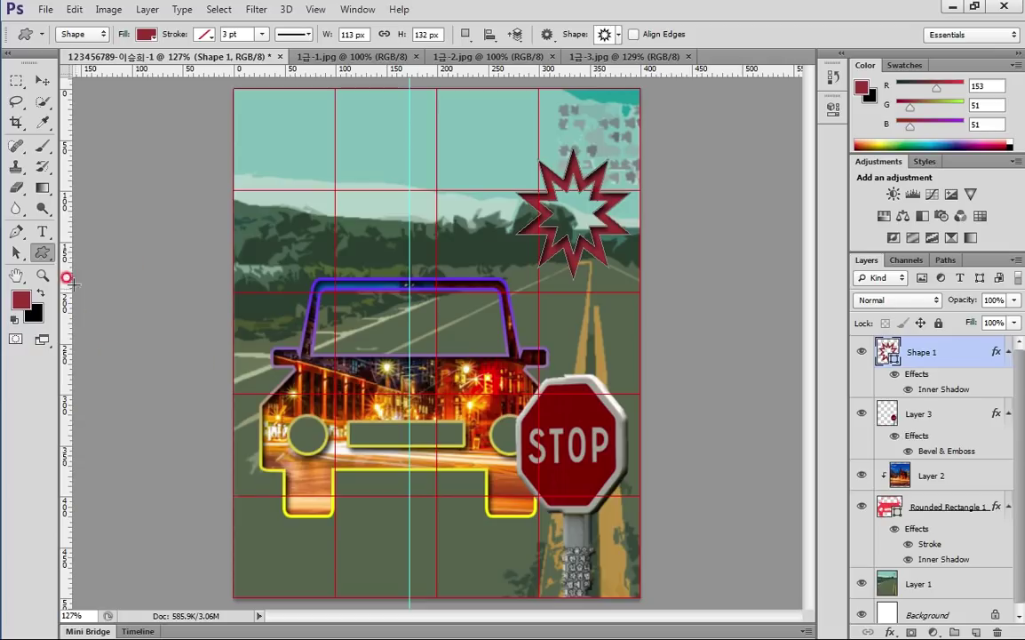
Choose the wavy arrow custom shape and draw a small one right of the road
left_click(613, 34)
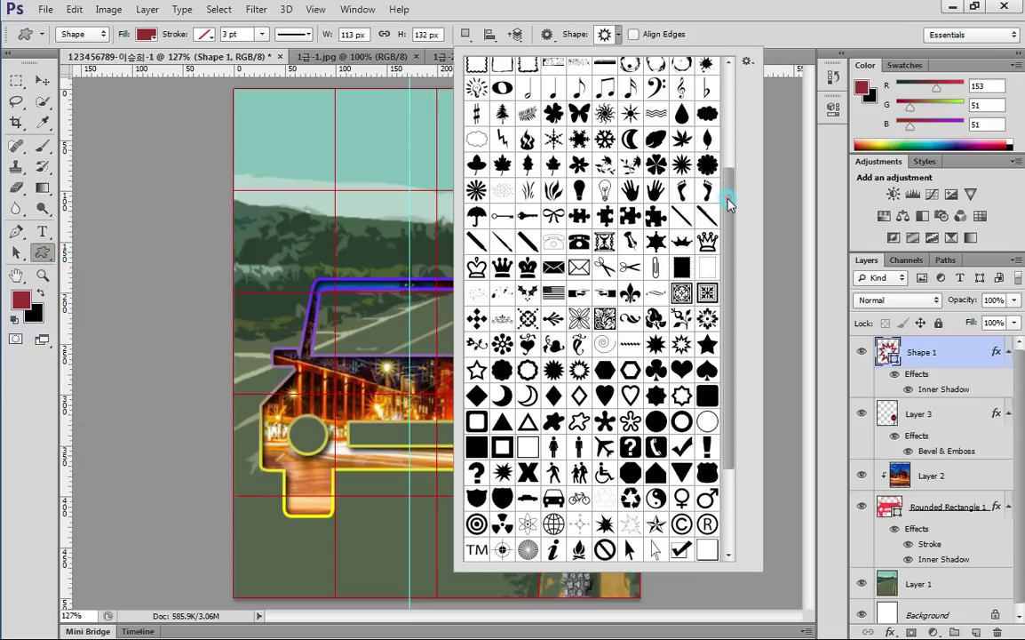
left_click_drag(727, 204, 730, 286)
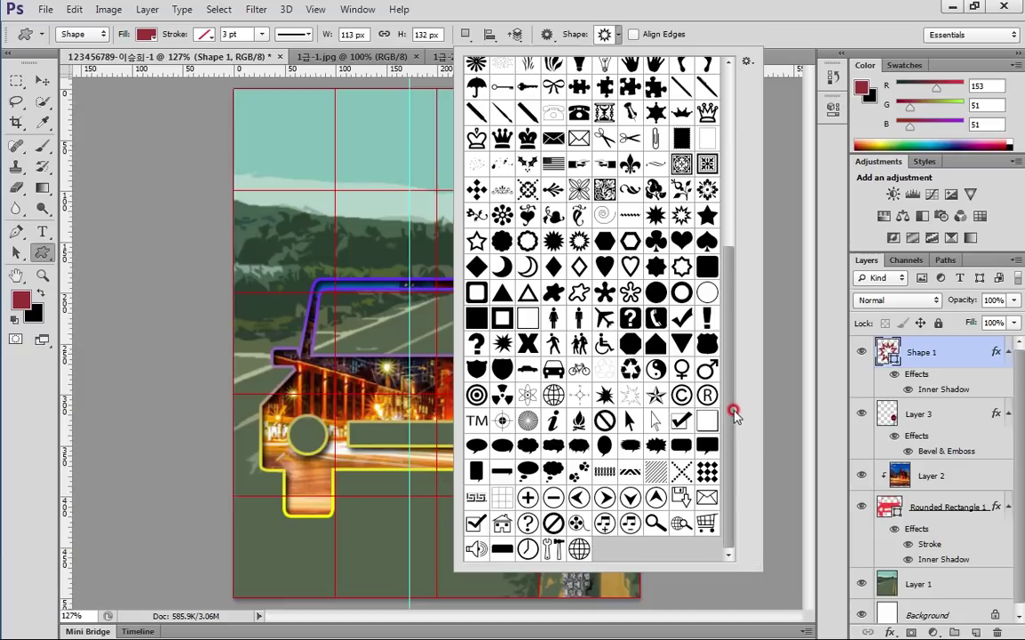
left_click_drag(731, 411, 732, 222)
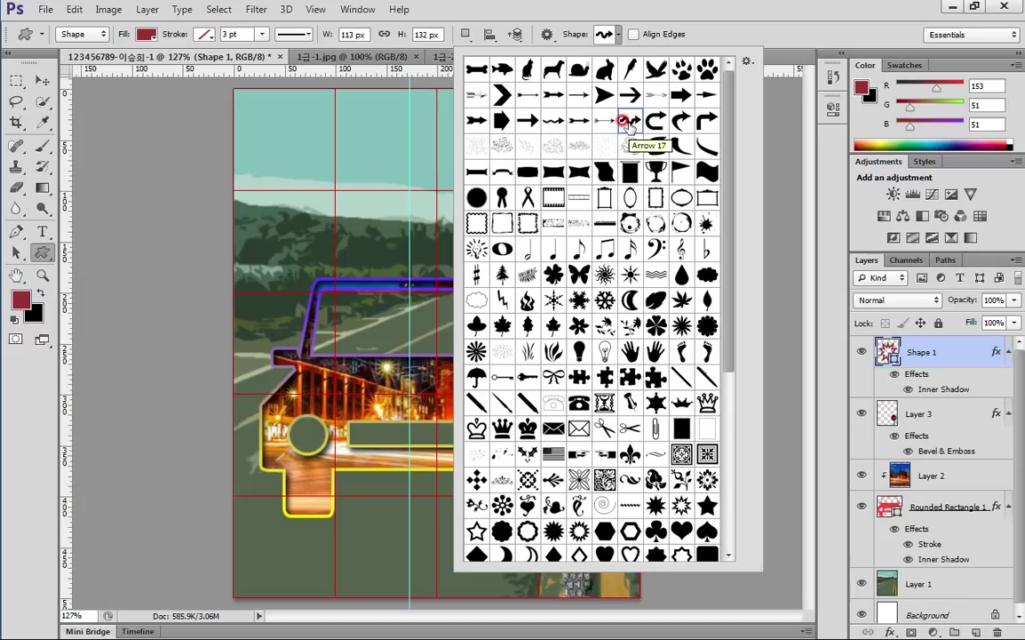
double_click(628, 122)
mouse_move(578, 292)
left_mouse_down()
mouse_move(613, 353)
mouse_move(639, 350)
left_mouse_up()
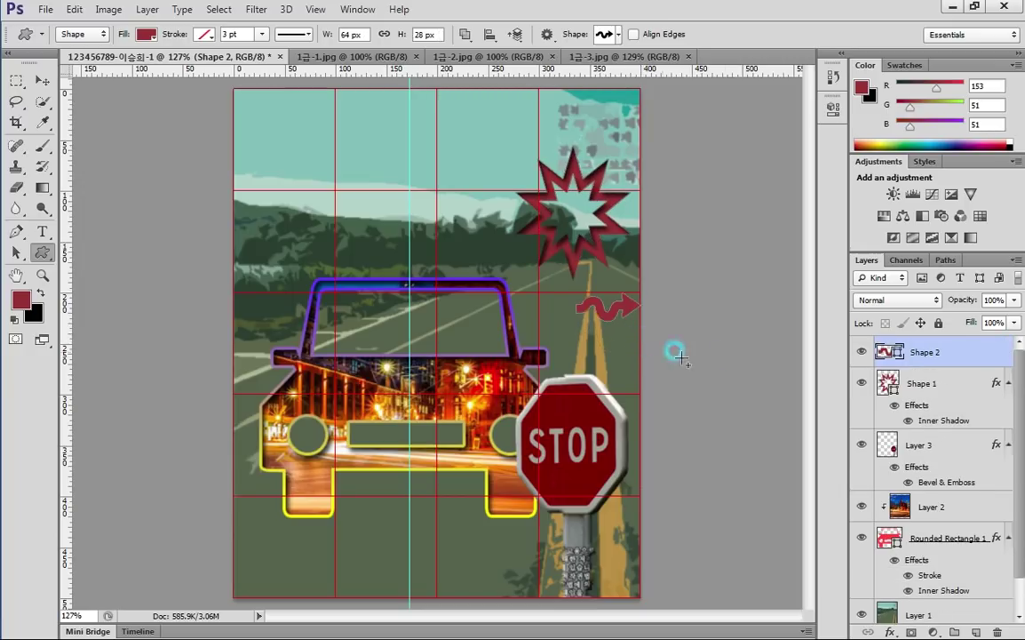
Set the arrow's fill colour to white #fff
double_click(898, 355)
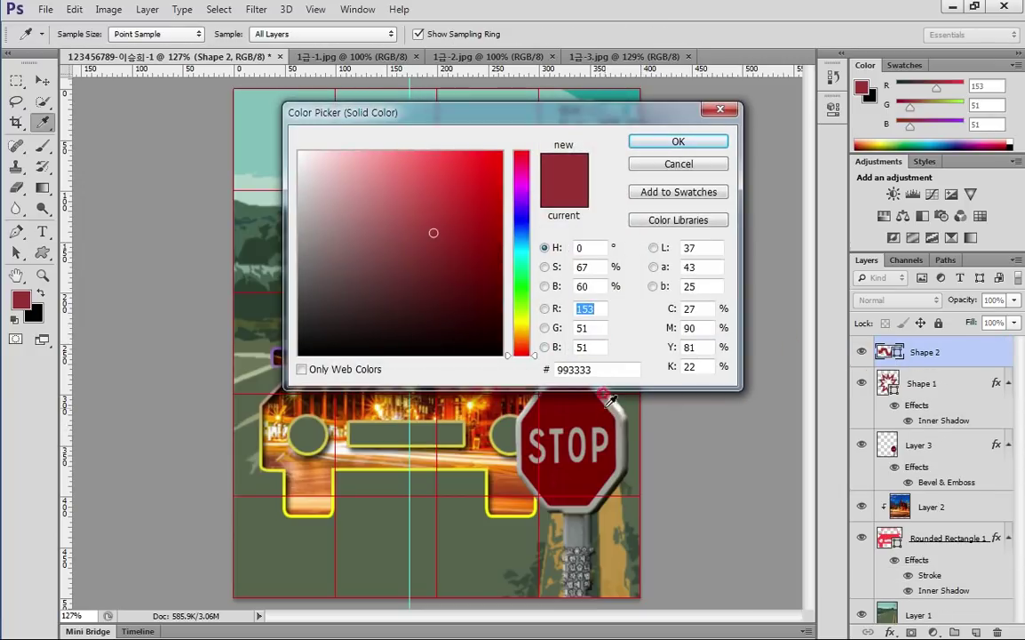
left_click(576, 370)
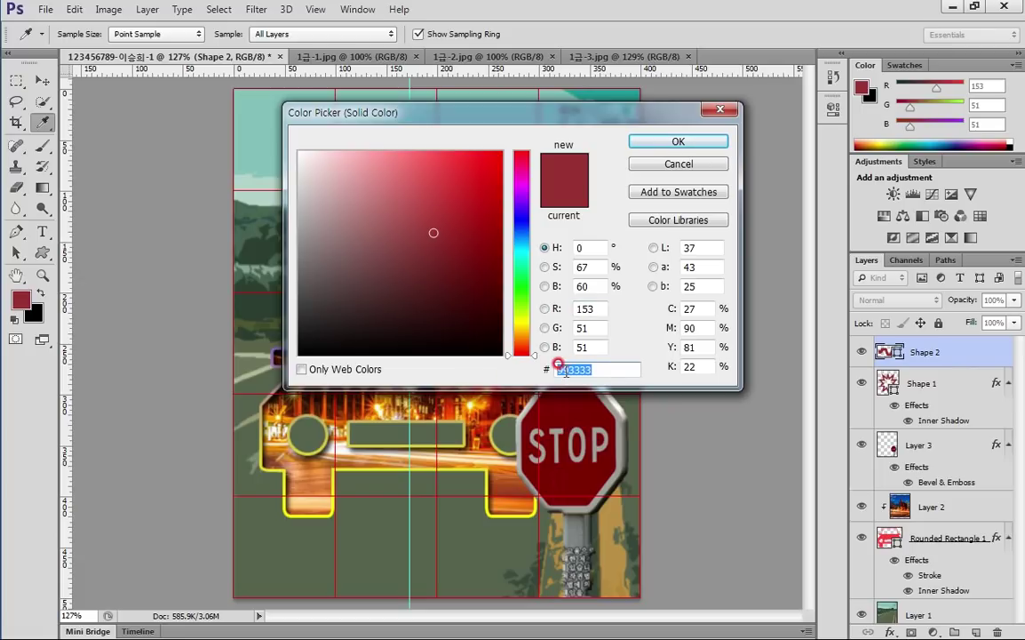
type("fff")
left_click(657, 142)
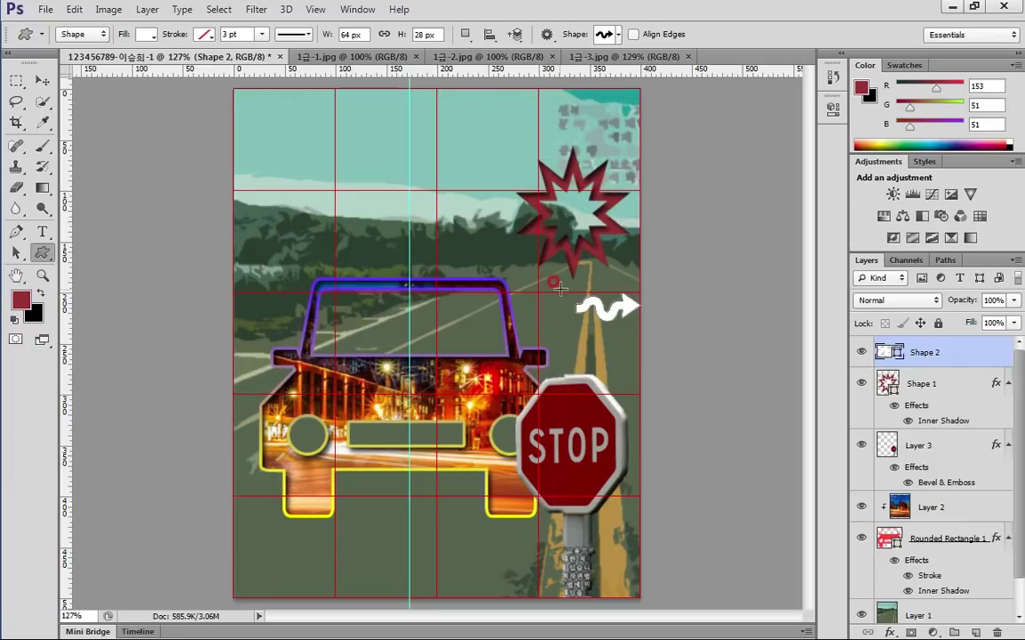
Rotate the arrow -68° to point up, scale it to about 117%, and place it above the STOP sign
key("ctrl+t")
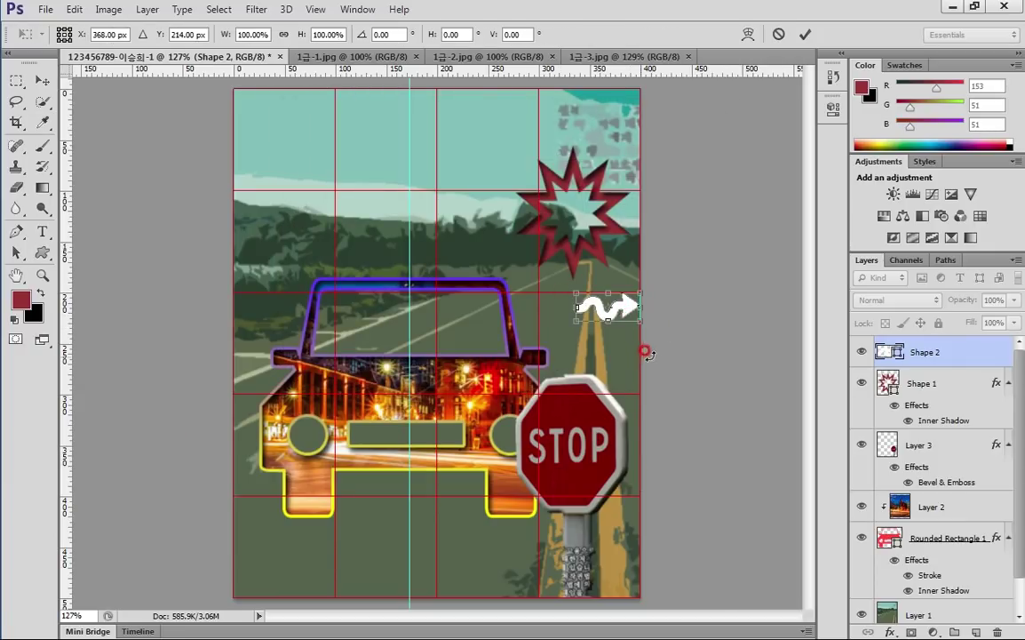
mouse_move(646, 348)
left_mouse_down()
mouse_move(672, 270)
mouse_move(656, 286)
left_mouse_up()
mouse_move(612, 321)
left_mouse_down()
mouse_move(597, 329)
mouse_move(590, 320)
left_mouse_up()
mouse_move(611, 283)
left_mouse_down()
mouse_move(626, 286)
mouse_move(619, 281)
left_mouse_up()
left_click_drag(598, 324, 598, 338)
left_click_drag(618, 293, 615, 301)
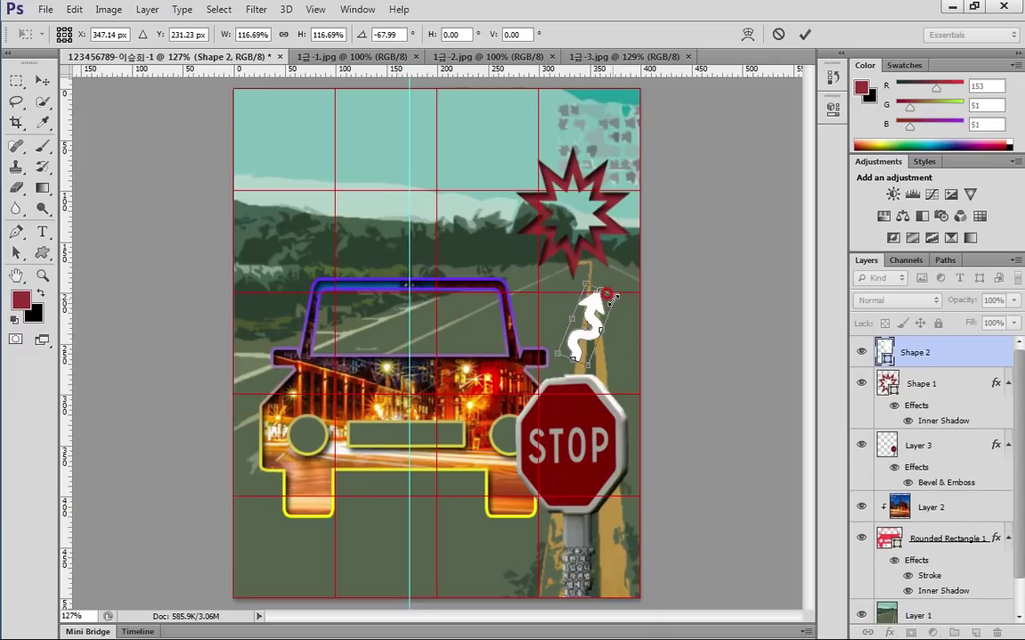
key("Return")
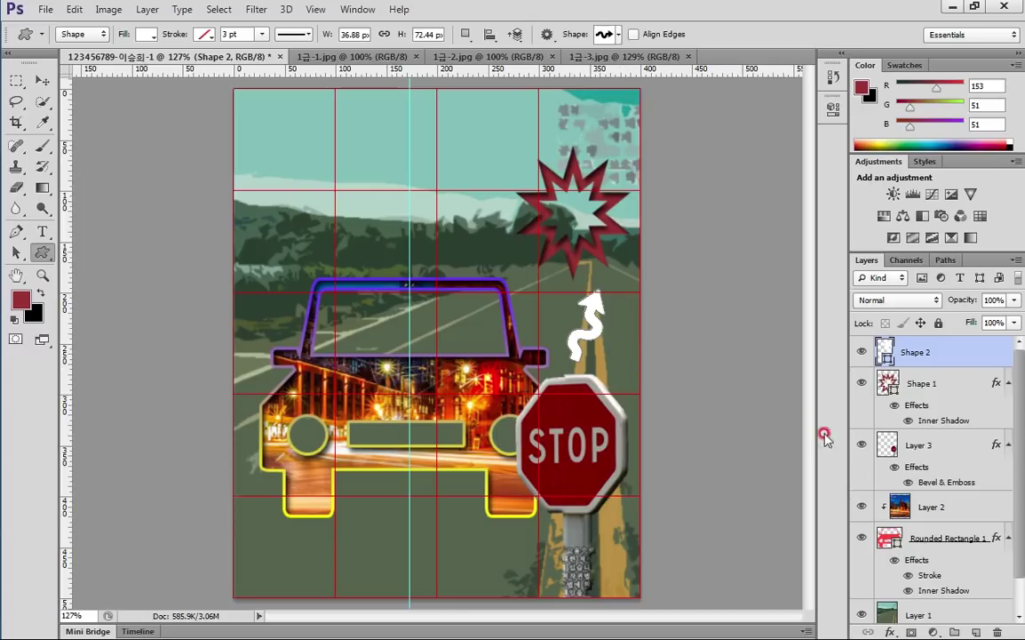
Give the white arrow's Shape 2 layer a default Outer Glow
double_click(954, 347)
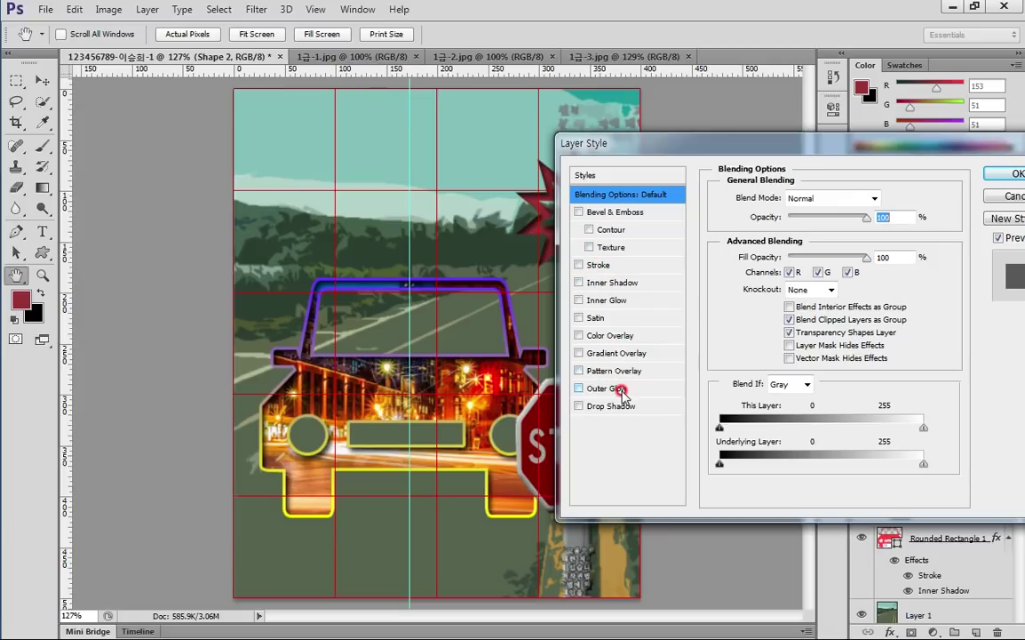
left_click(621, 389)
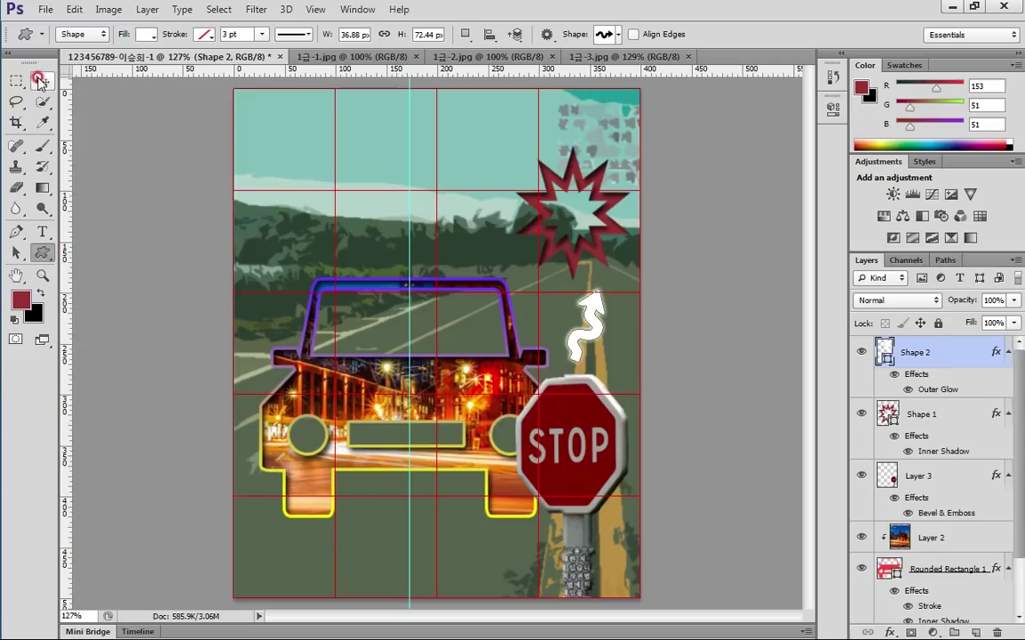
left_click(42, 80)
Duplicate the arrow below the car, enlarging and tilting the copy slightly
left_click_drag(589, 327, 386, 533)
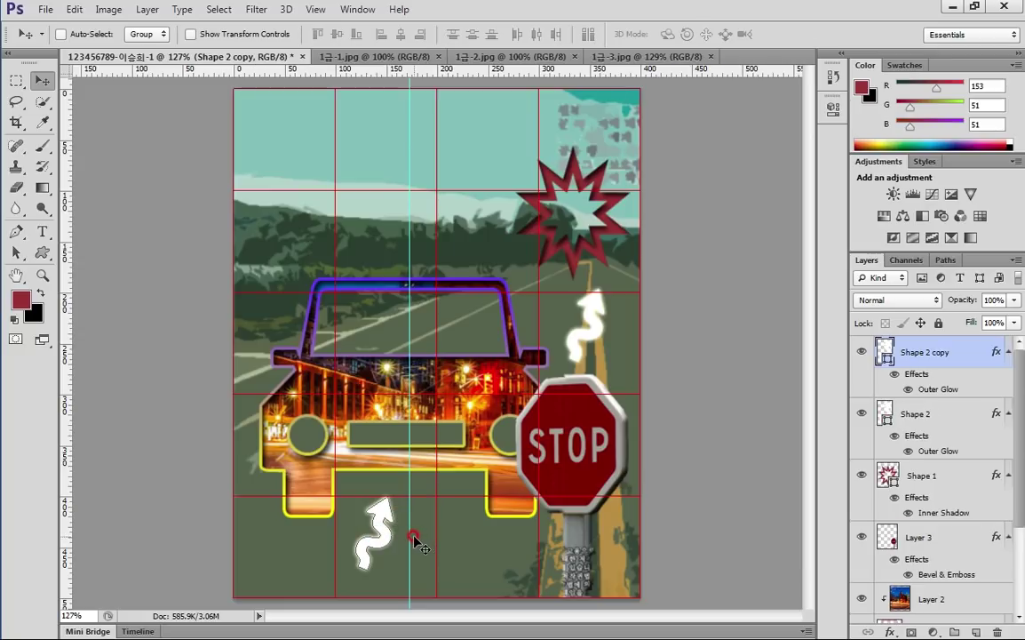
key("ctrl+t")
left_click_drag(394, 494, 423, 489)
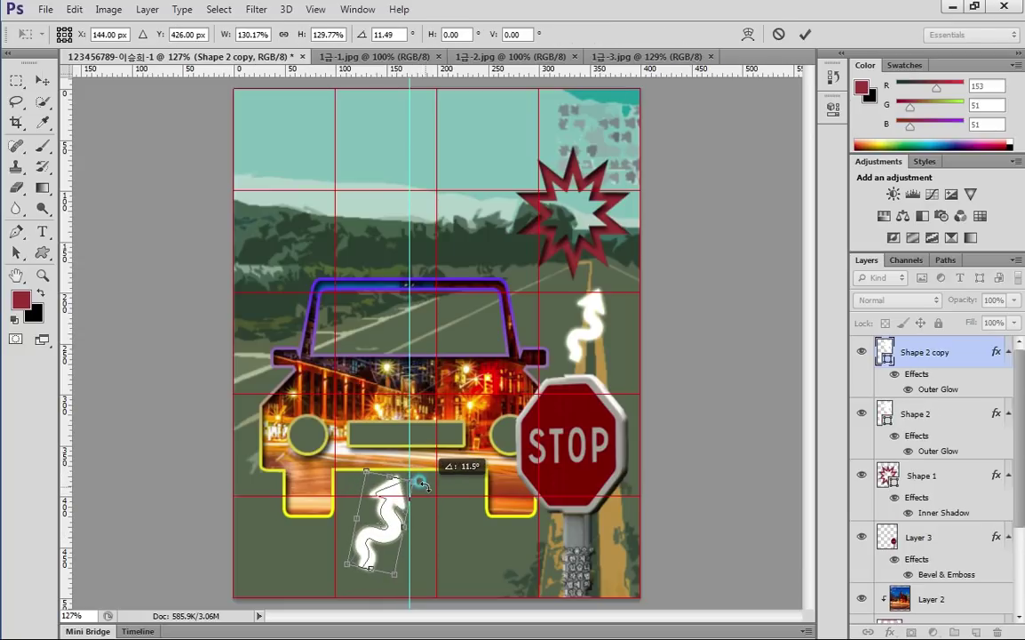
key("Return")
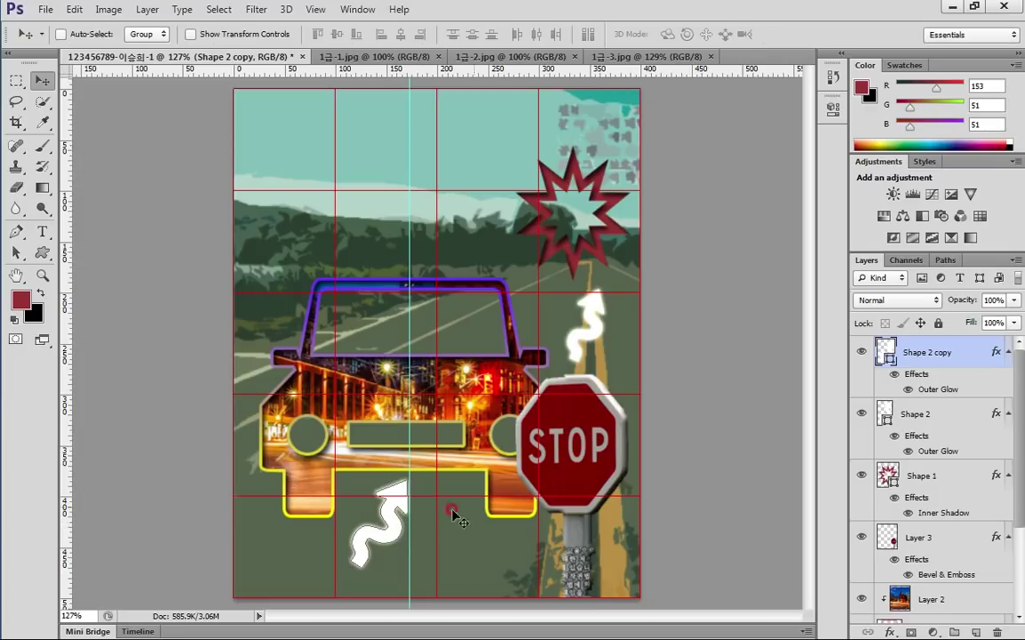
left_click_drag(392, 537, 393, 548)
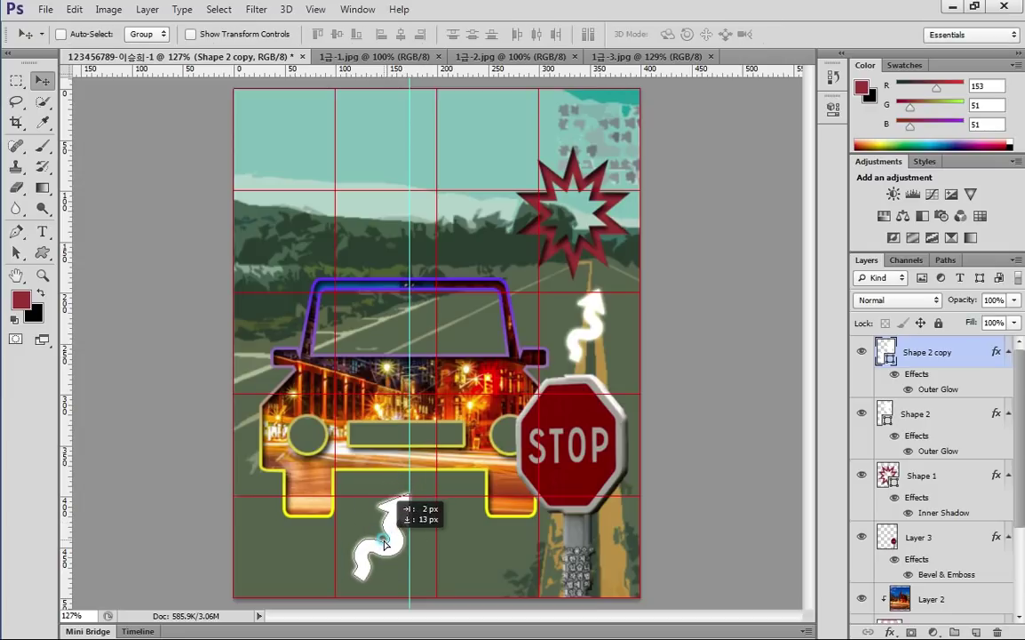
Change the arrow copy's fill colour to yellow-green #cf0
double_click(886, 356)
left_click(562, 373)
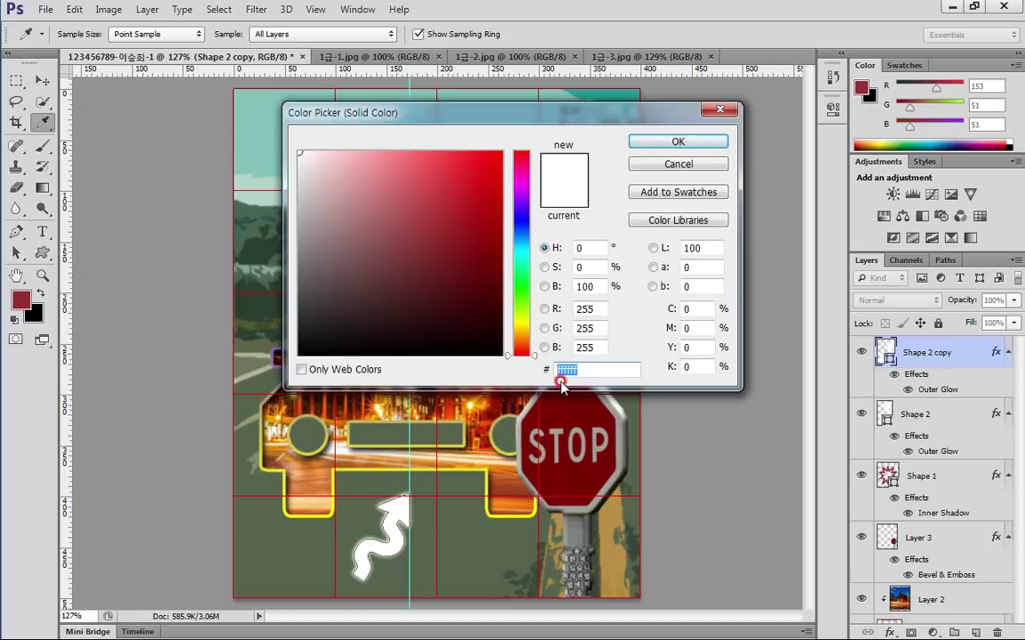
type("cf0")
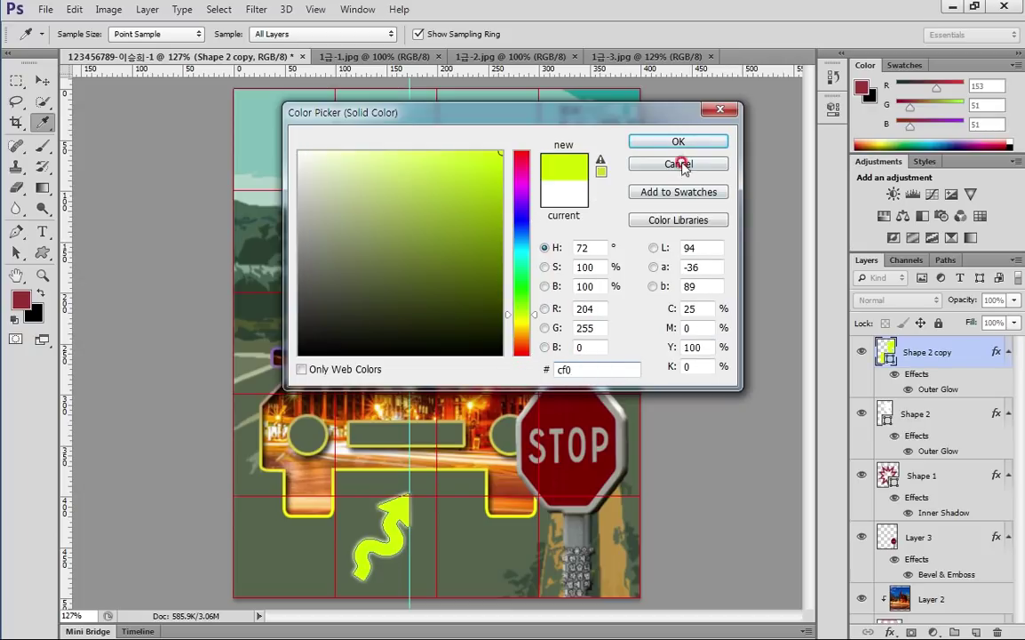
left_click(675, 142)
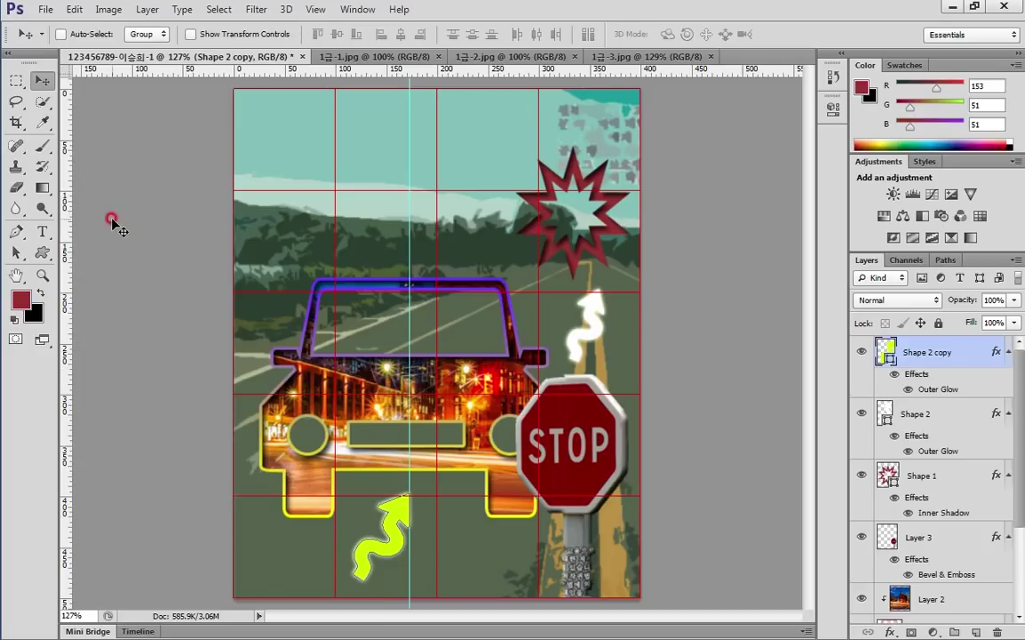
Choose a Korean font for the title with the Type tool
left_click(39, 233)
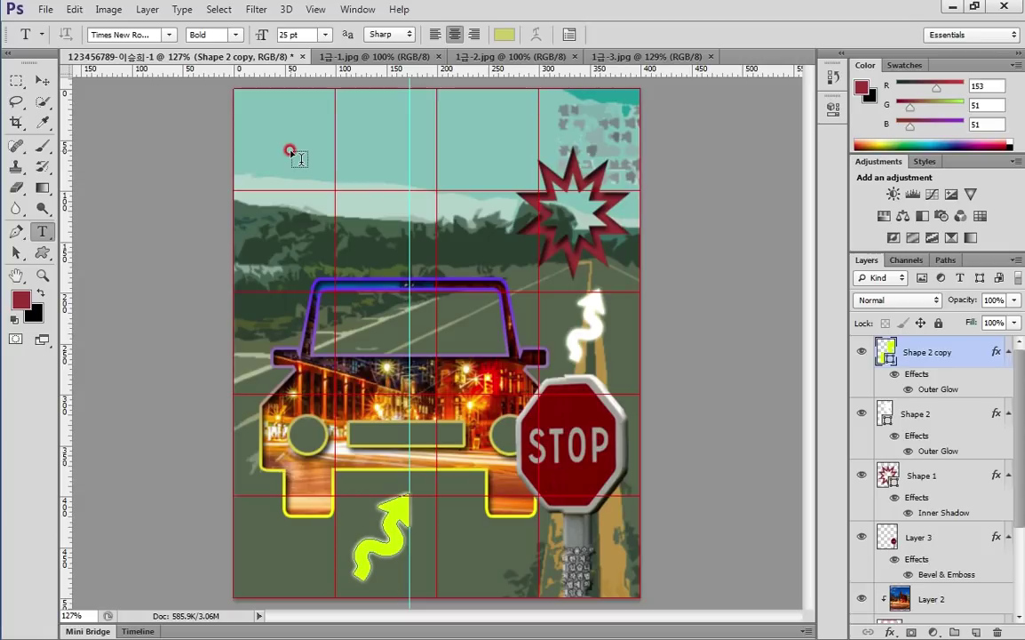
left_click(168, 35)
scroll(351, 457, "up", 5)
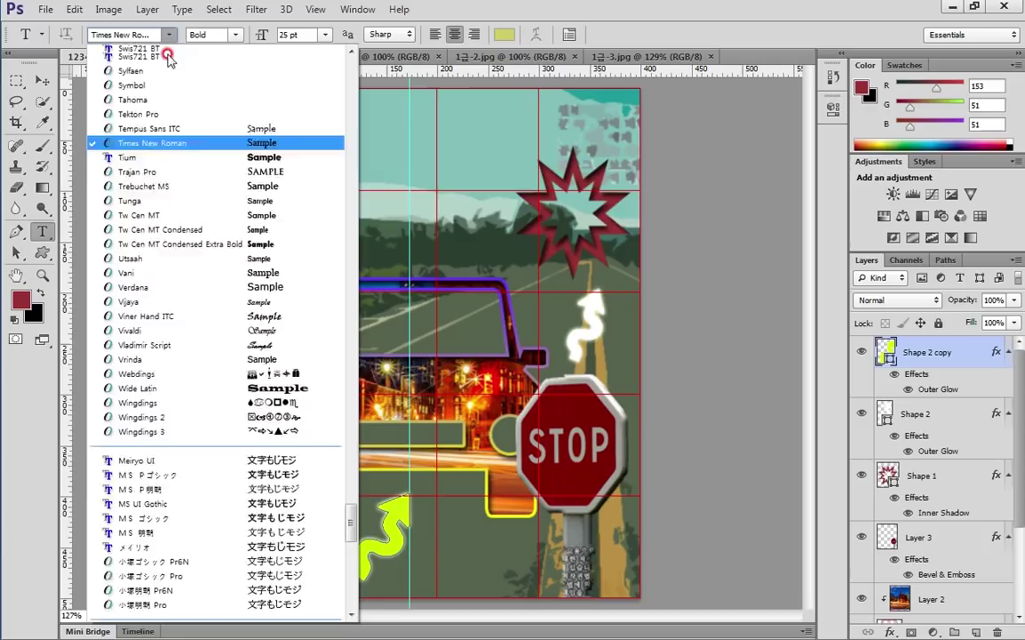
left_click_drag(351, 464, 351, 147)
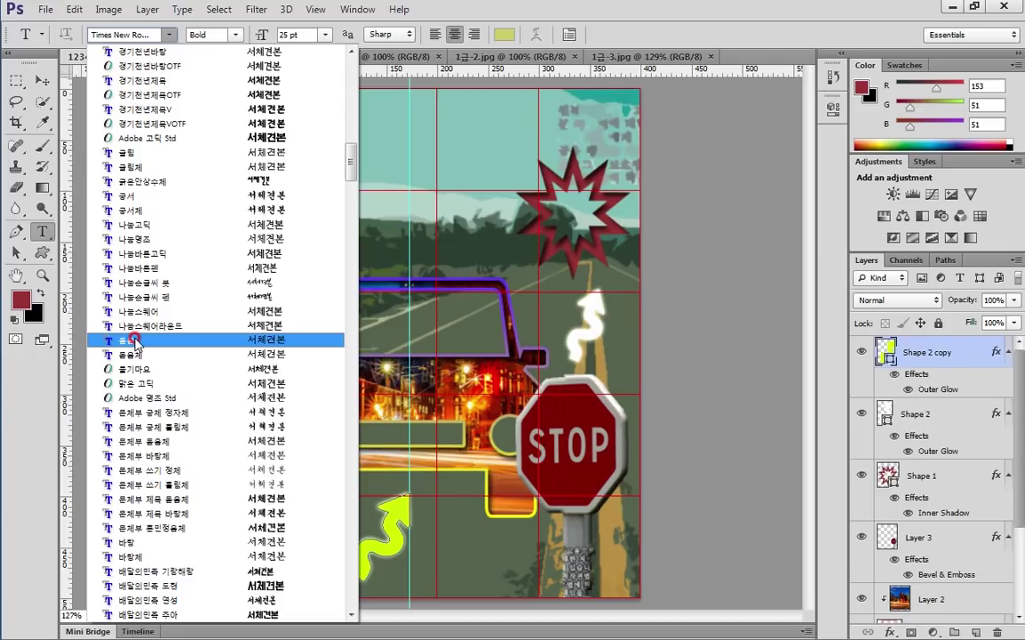
left_click(138, 343)
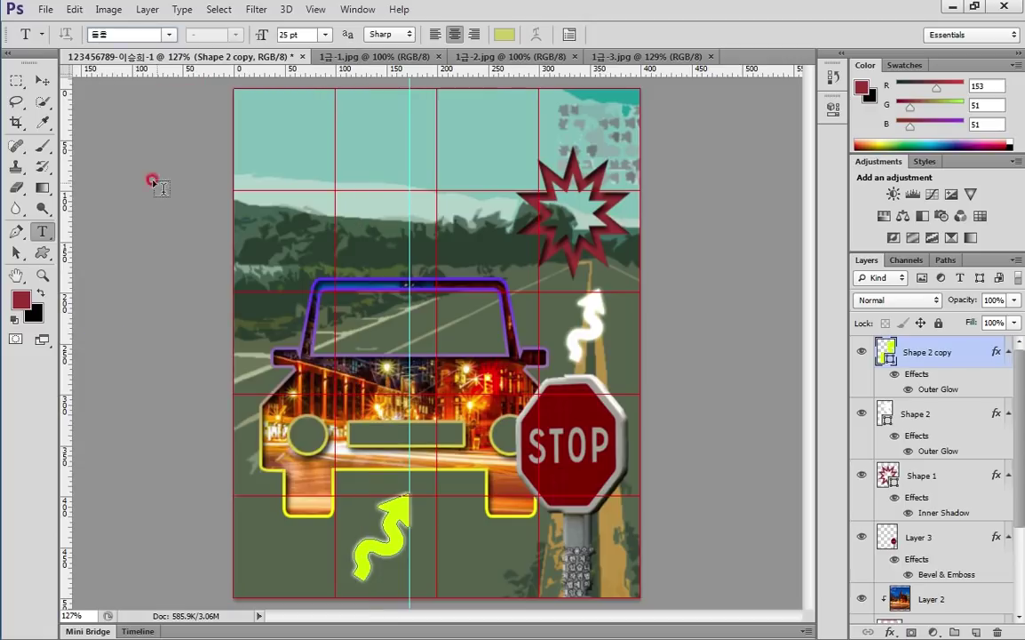
Review the Type preferences, then set the font size to 50 pt
left_click(75, 11)
mouse_move(127, 588)
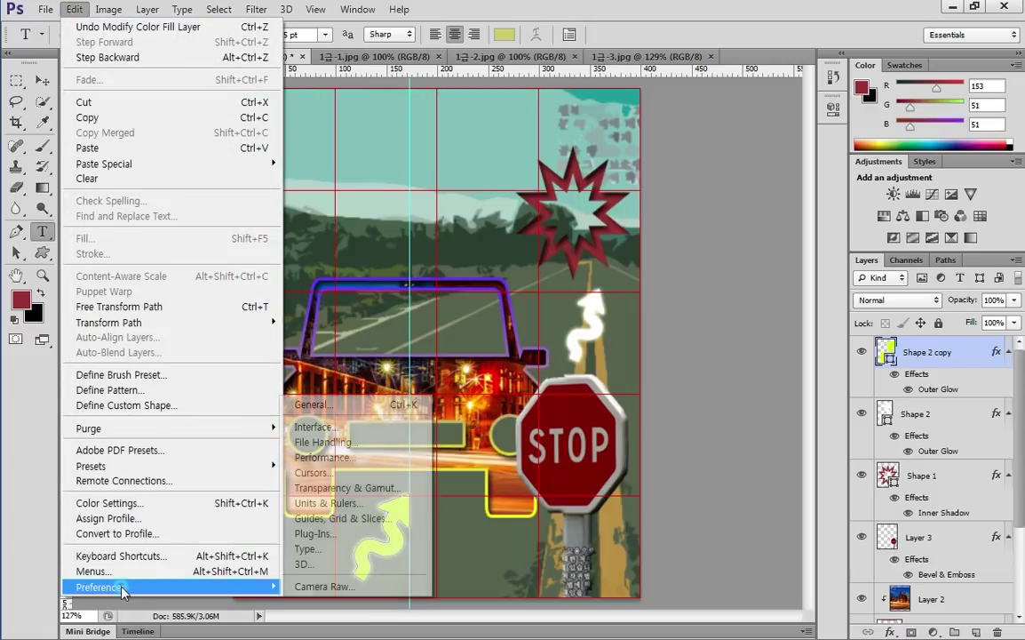
left_click(341, 550)
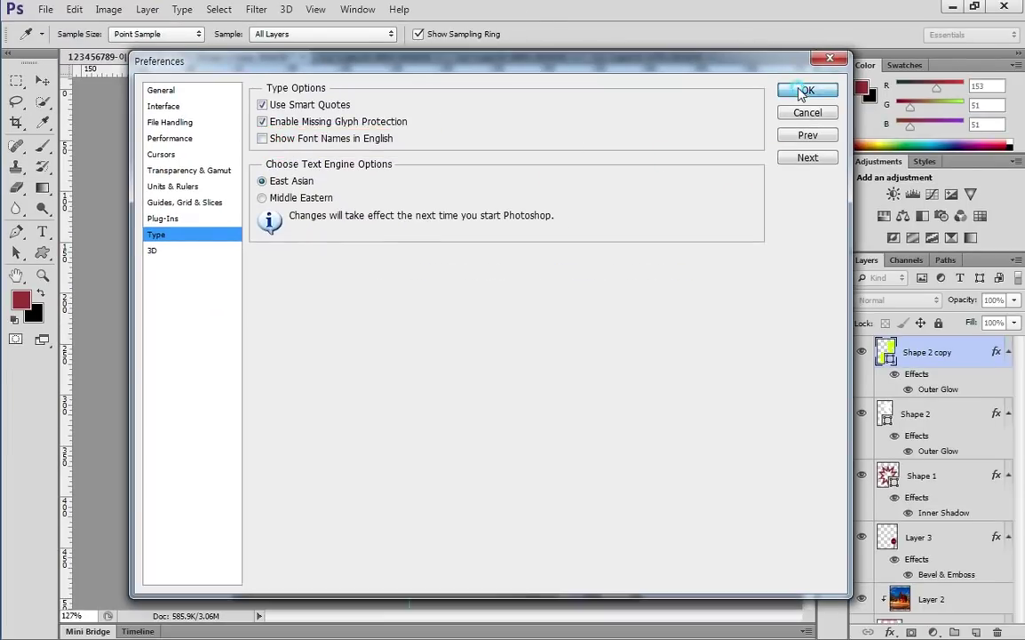
left_click(805, 92)
left_click(262, 34)
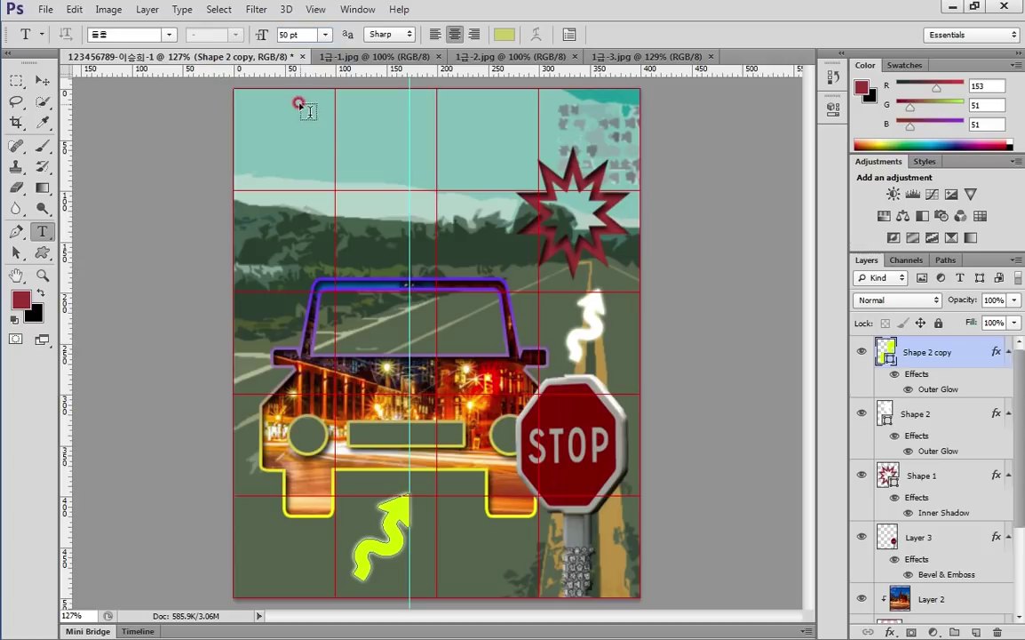
Type the title 과속 금지 near the poster's top-left and shift it about 90 px right
left_click(278, 158)
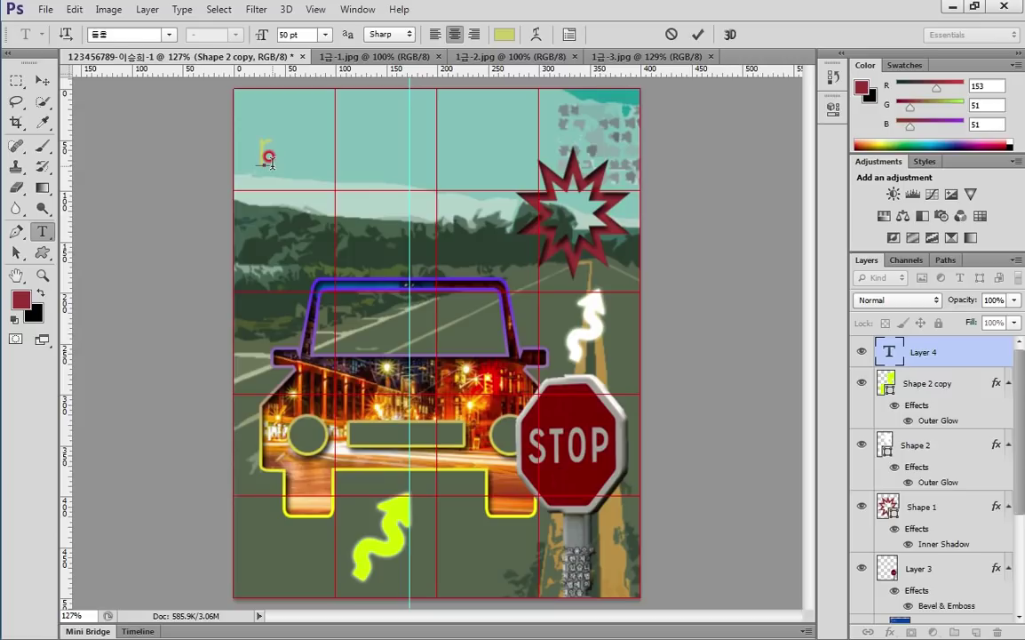
type("과속 금지")
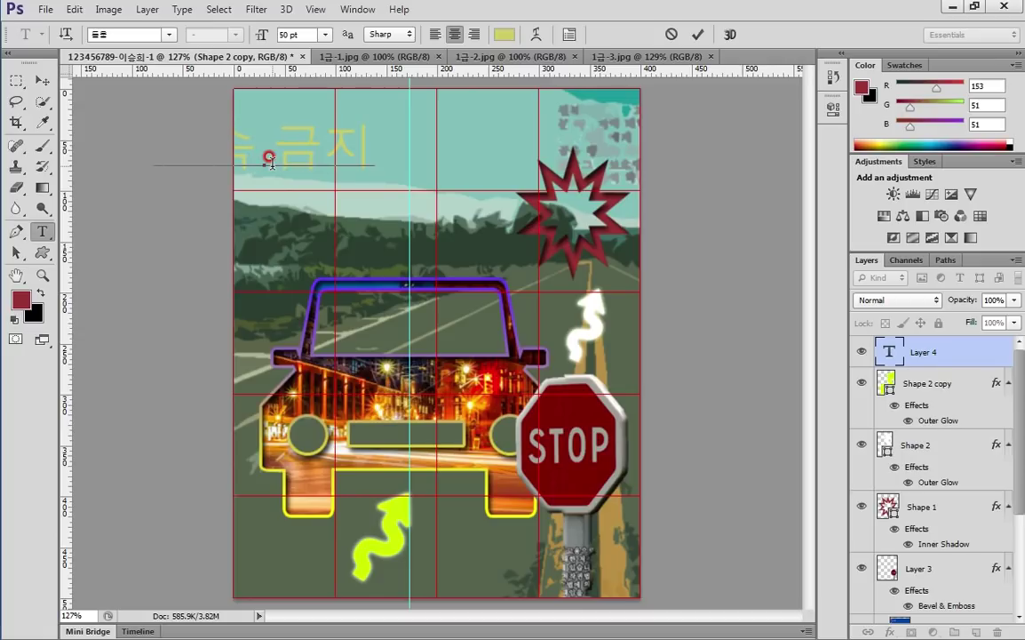
left_click(697, 34)
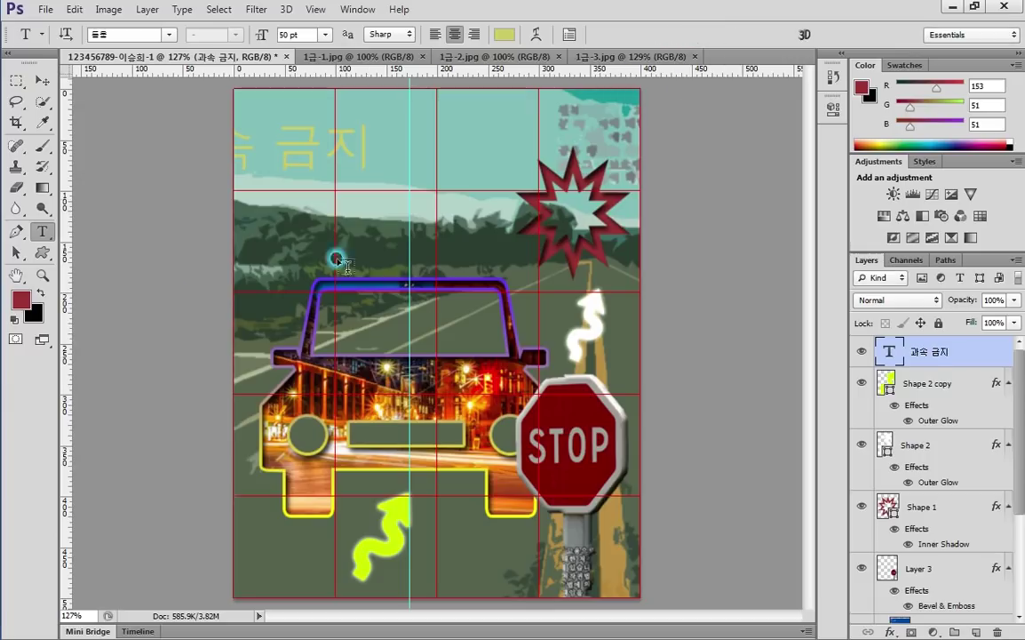
left_click(42, 79)
left_click_drag(361, 156, 466, 160)
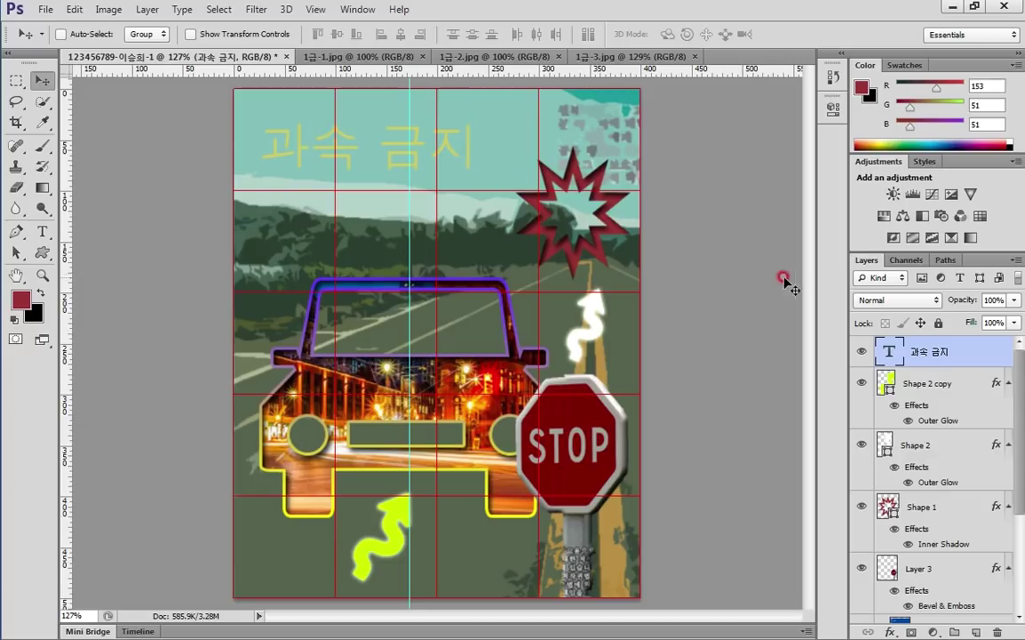
Add a Gradient Overlay to the title and set the gradient's left stop to red ff0000
double_click(967, 355)
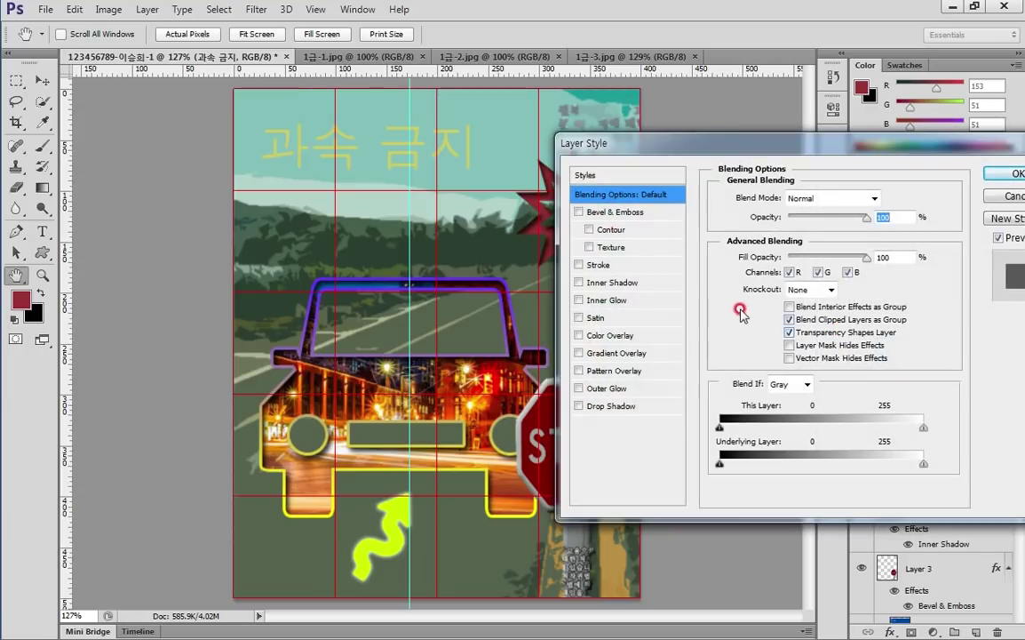
left_click(636, 353)
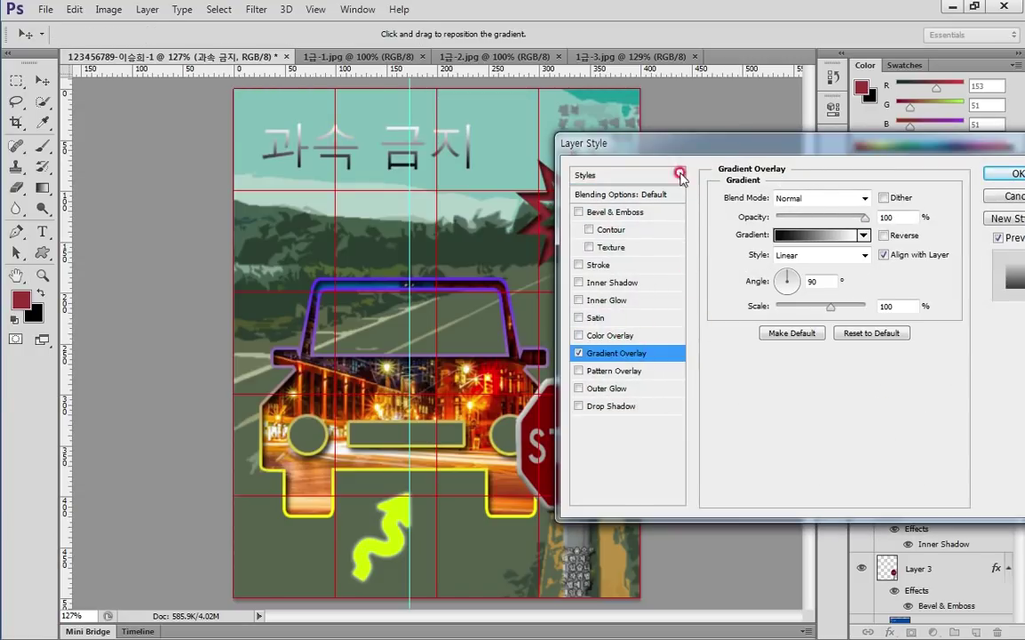
left_click_drag(670, 142, 547, 102)
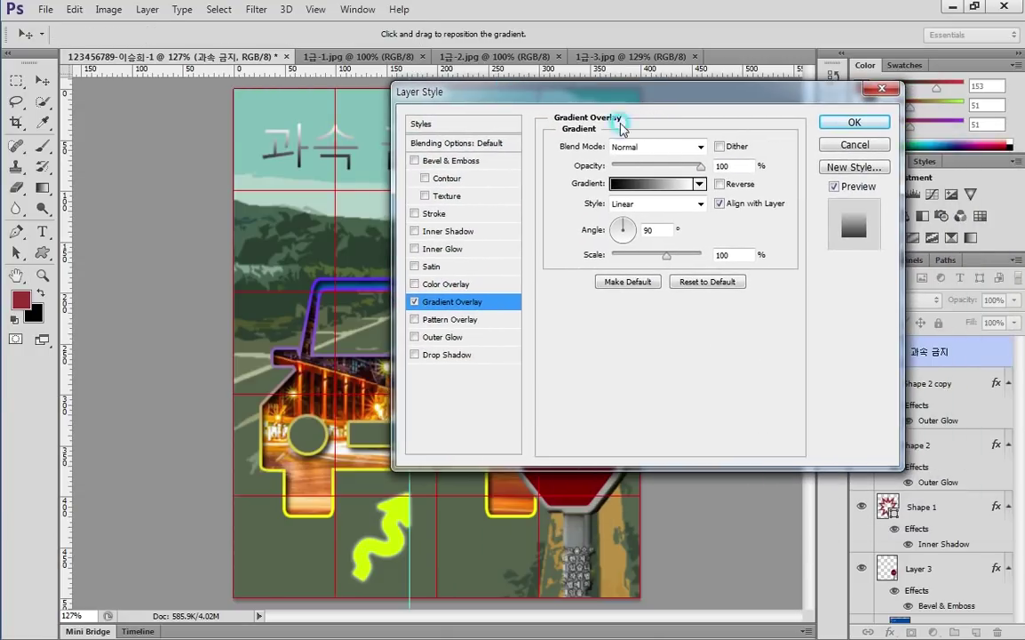
left_click(640, 194)
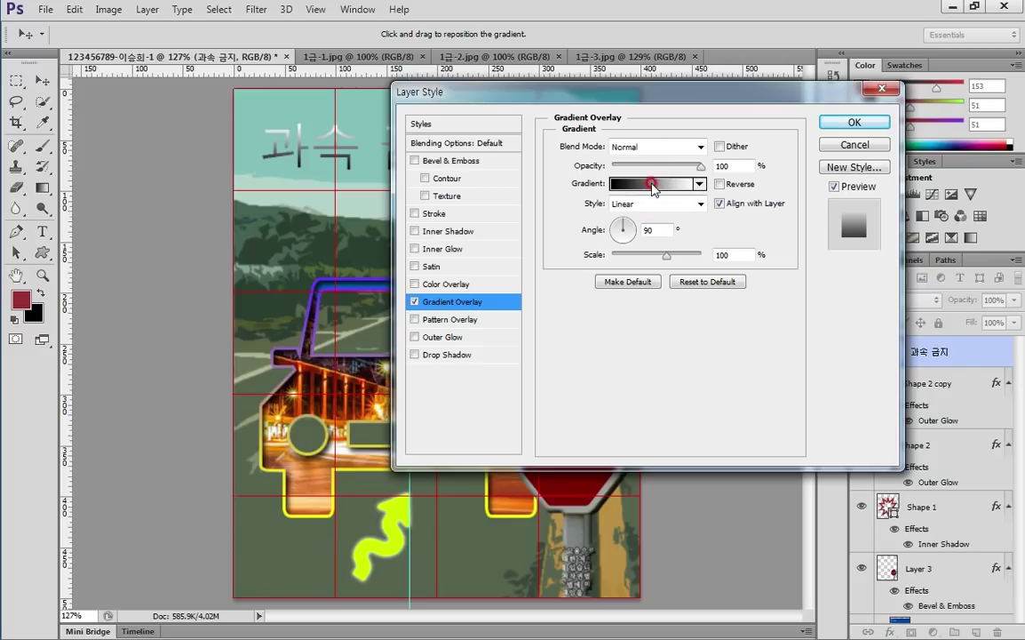
left_click(530, 398)
left_click(604, 464)
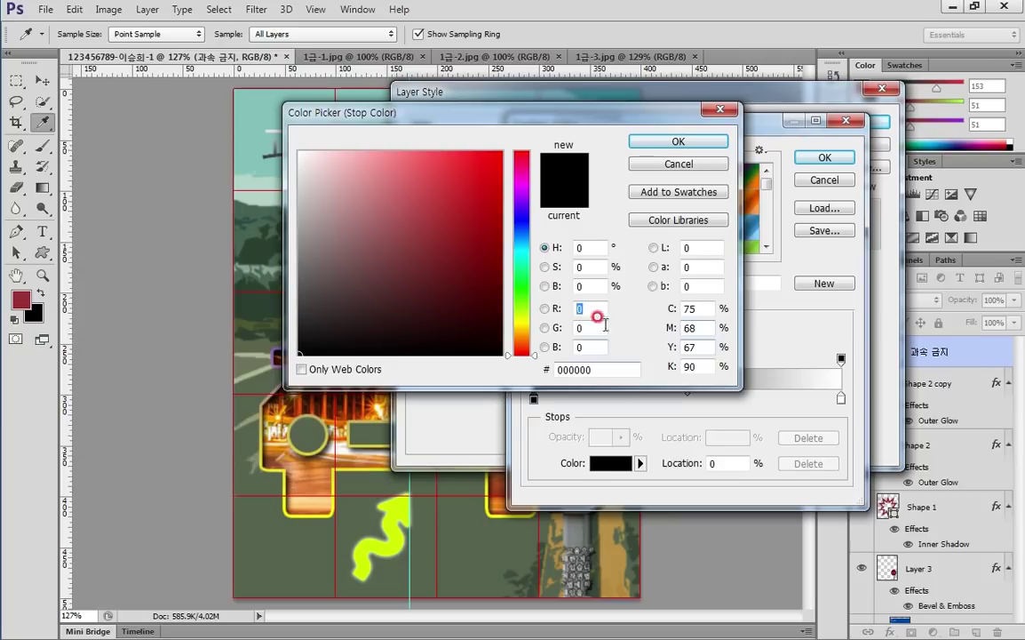
type("ㄹ")
left_click(584, 360)
type("00")
left_click(457, 360)
left_click(531, 359)
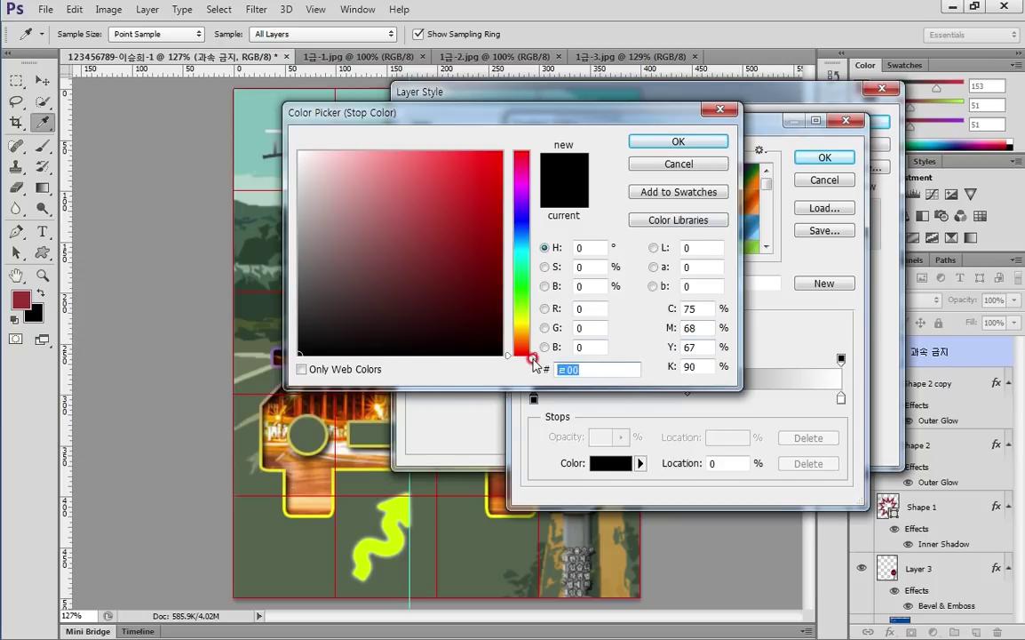
type("f00")
left_click(709, 139)
Set the gradient's right stop to yellow ffff00 and accept the red-to-yellow gradient
left_click(841, 397)
left_click(610, 461)
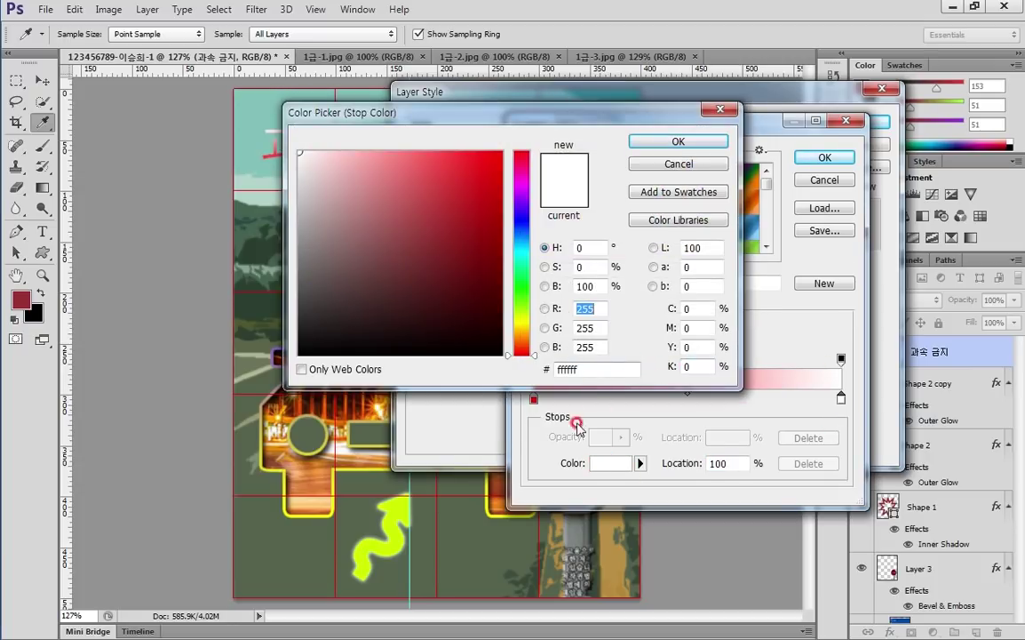
left_click(577, 368)
type("ff0")
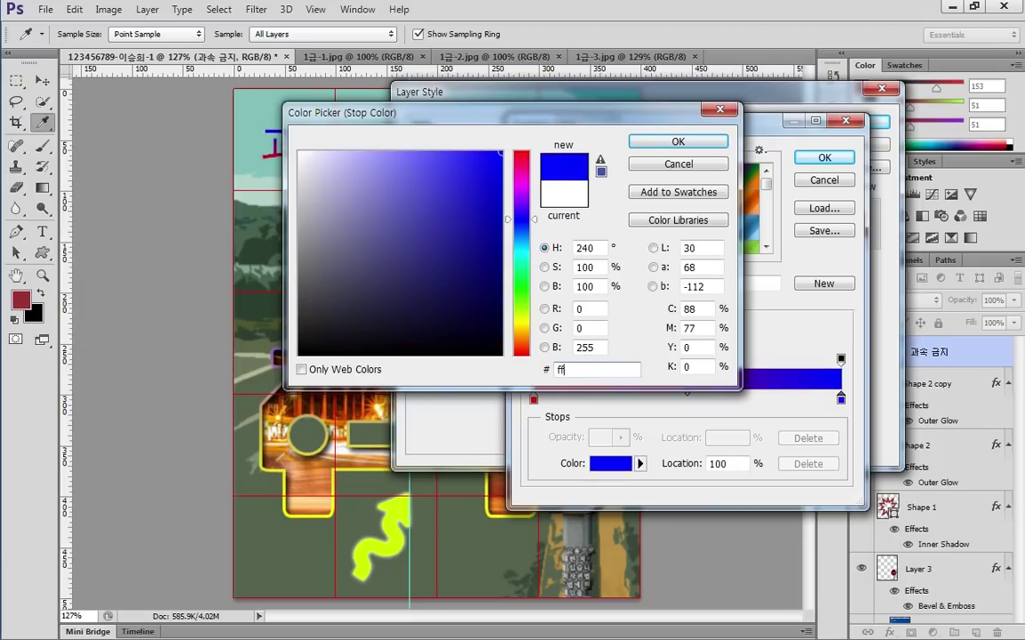
left_click(699, 141)
left_click(818, 158)
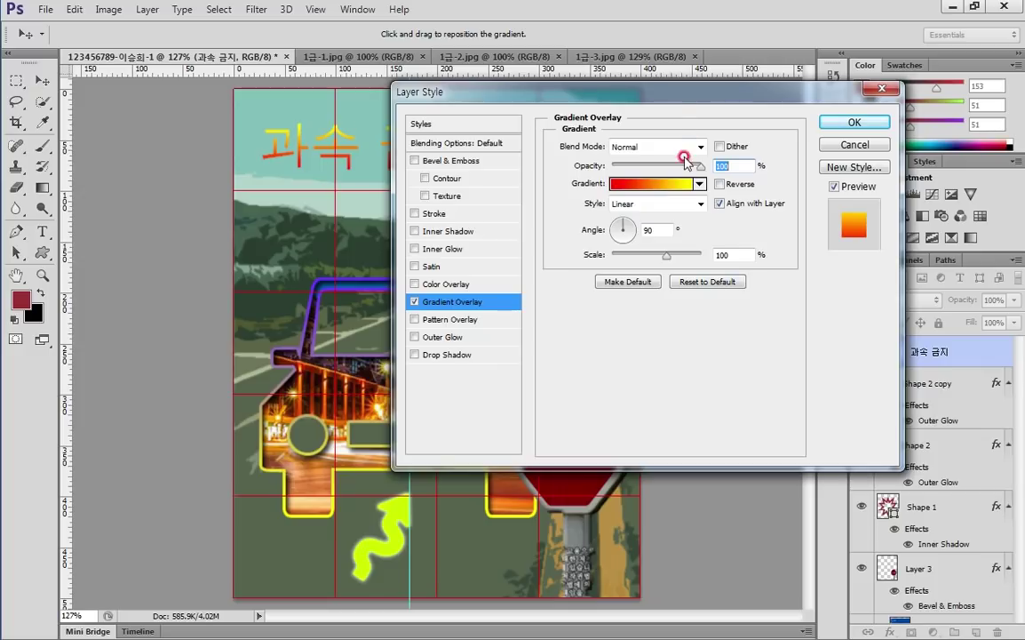
Add a Drop Shadow to the title and apply both layer effects
left_click_drag(685, 100, 667, 242)
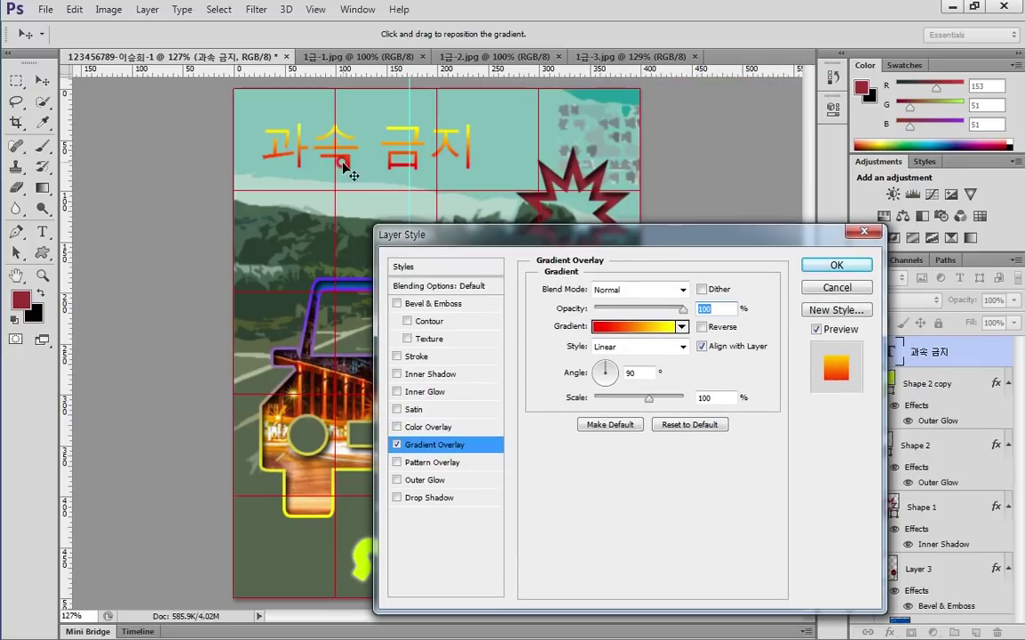
left_click(636, 425)
left_click(437, 498)
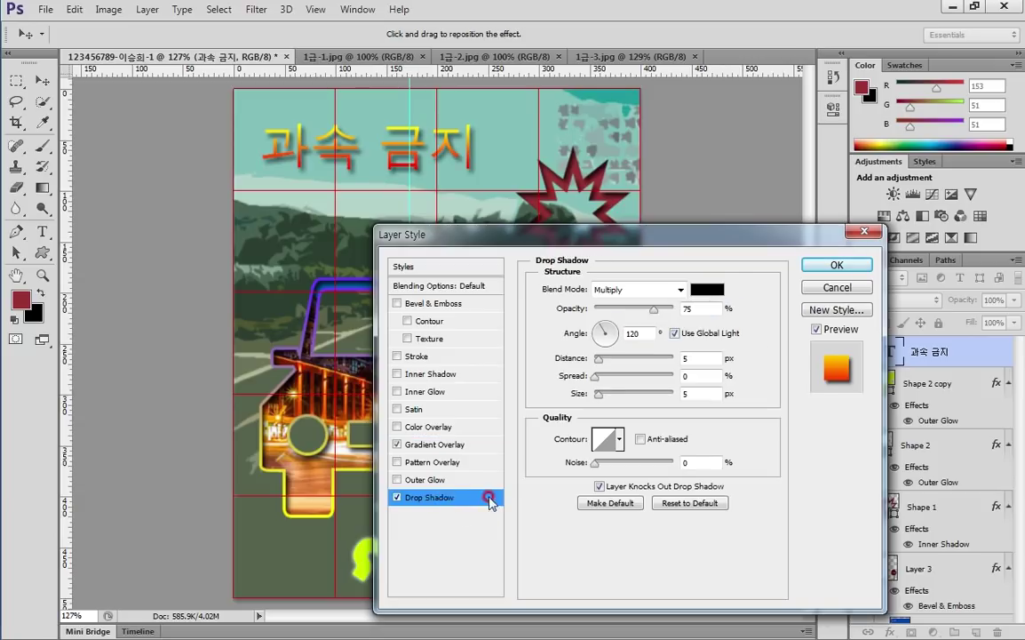
left_click(835, 265)
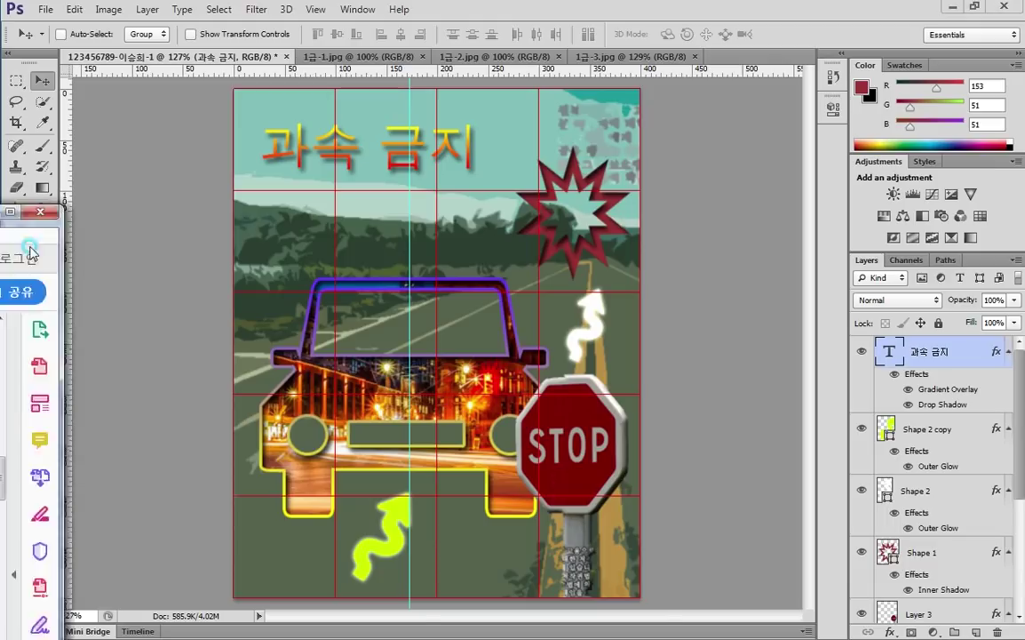
left_click(37, 279)
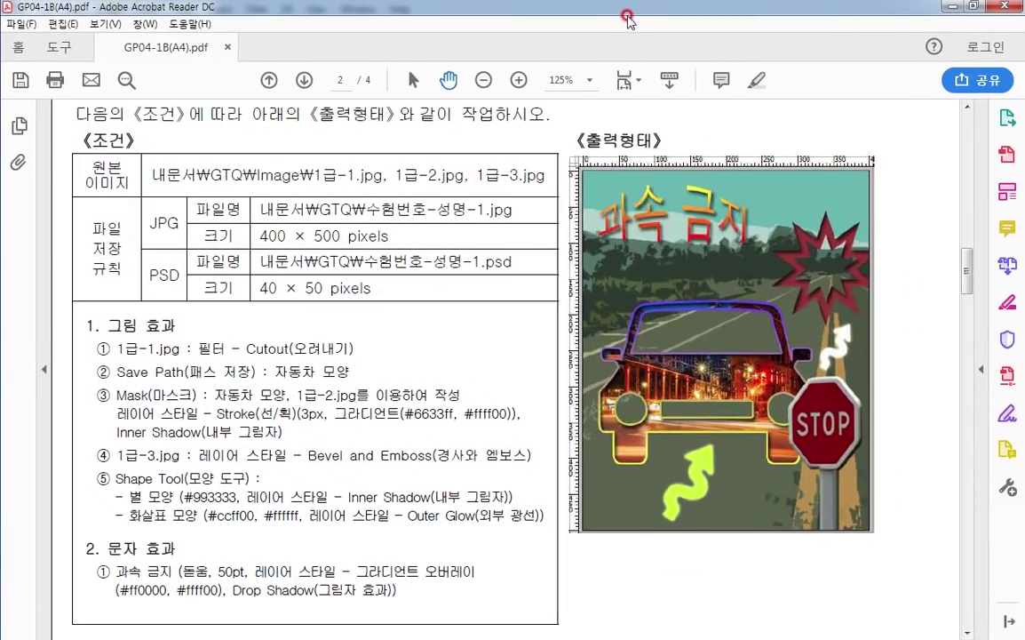
left_click(628, 20)
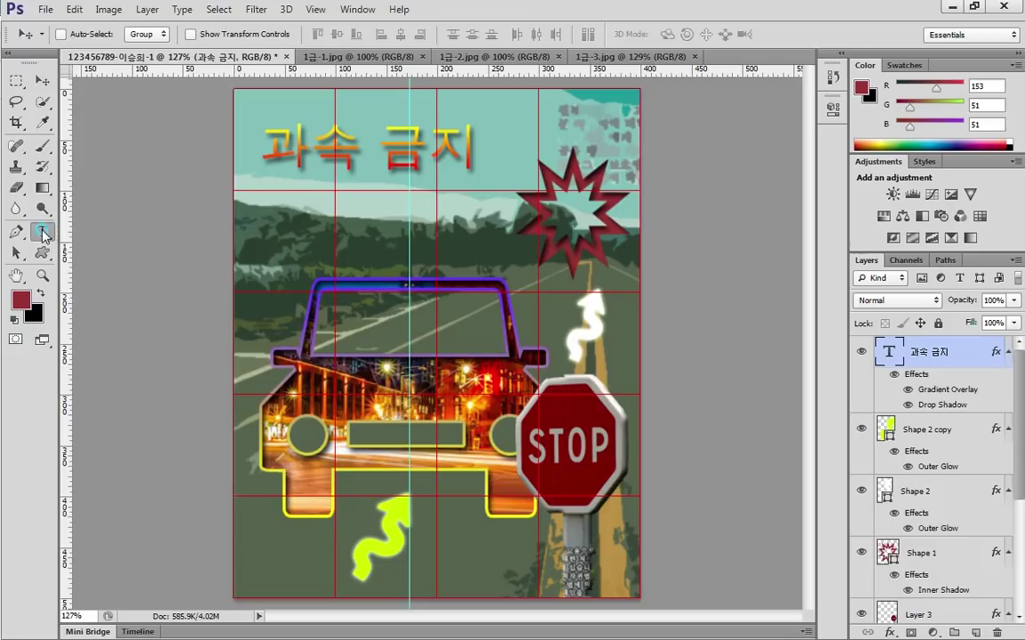
Warp the 과속 금지 title with the Arc Upper style at +50% bend
left_click(42, 232)
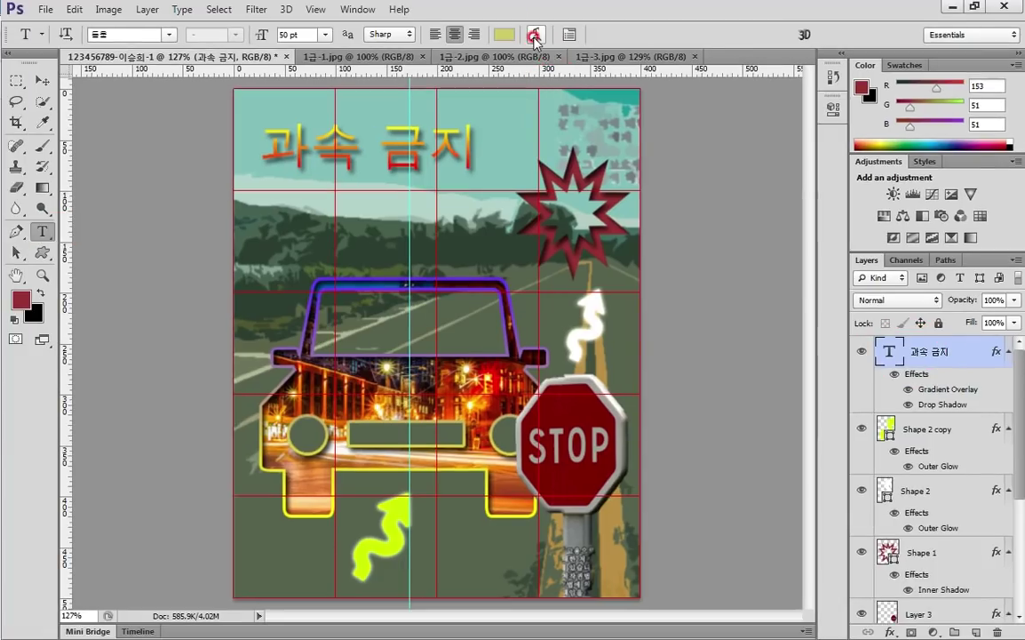
left_click(534, 38)
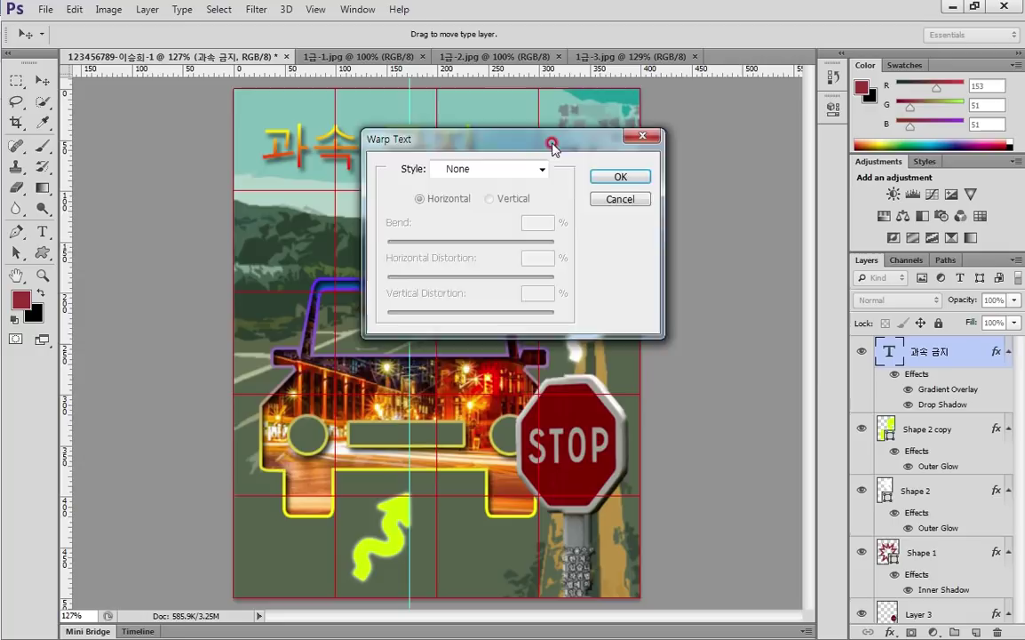
left_click_drag(549, 144, 702, 172)
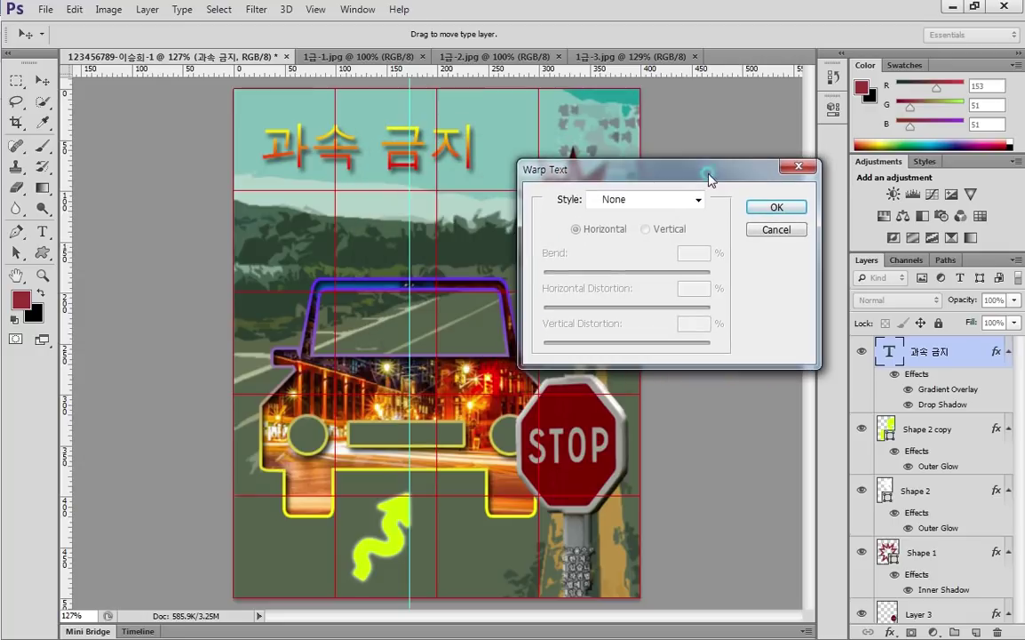
left_click(639, 202)
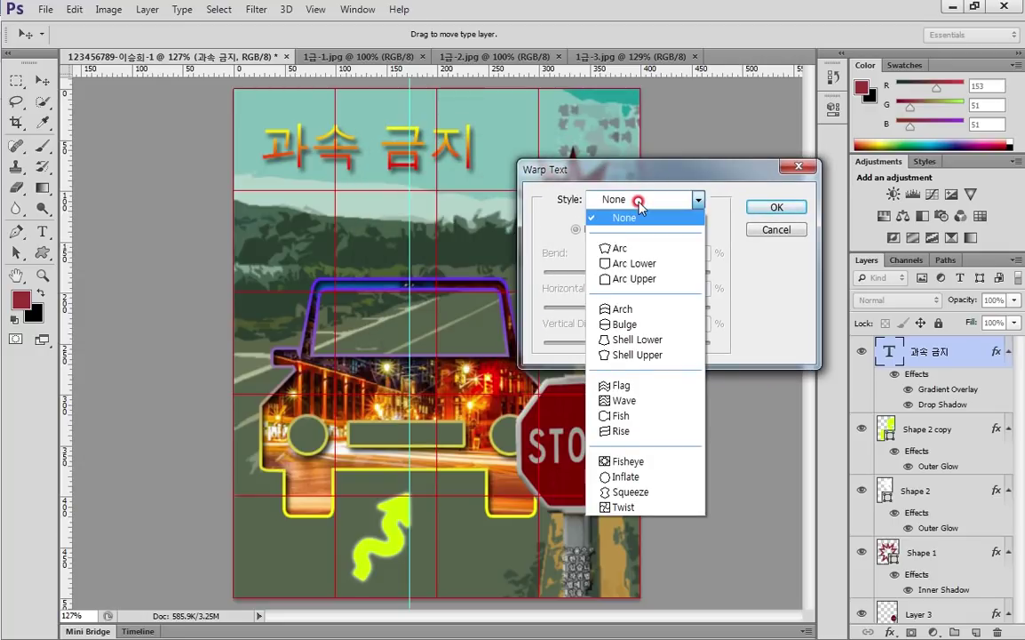
left_click(635, 278)
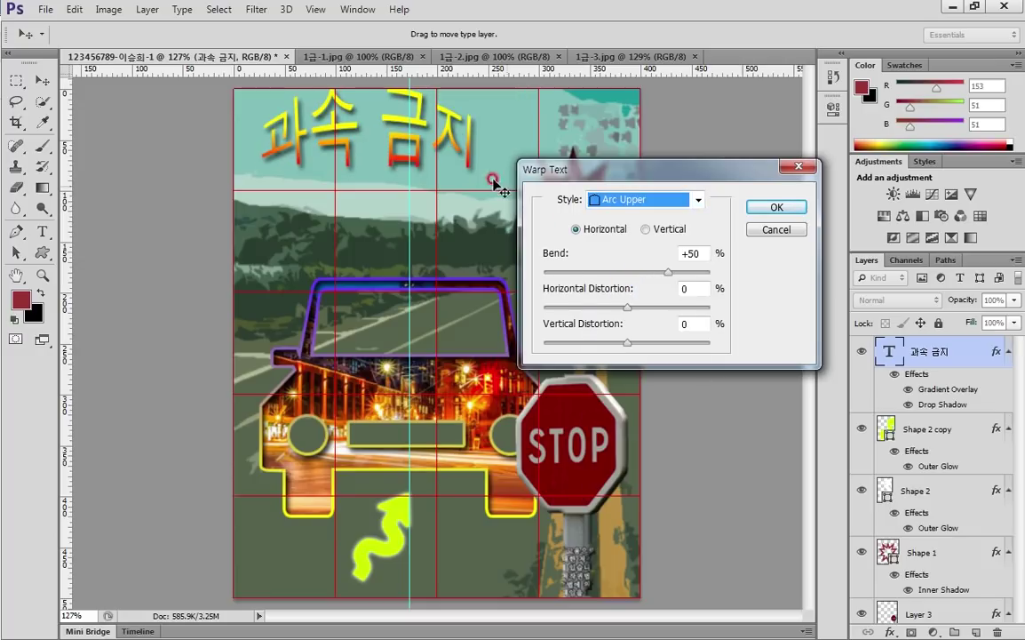
left_click_drag(439, 160, 449, 173)
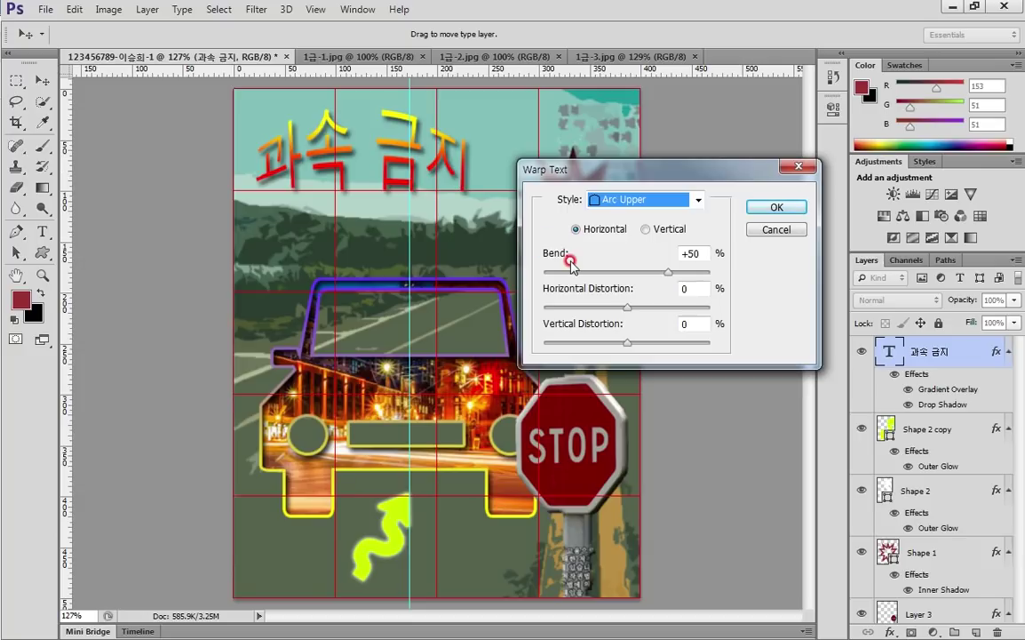
left_click(775, 205)
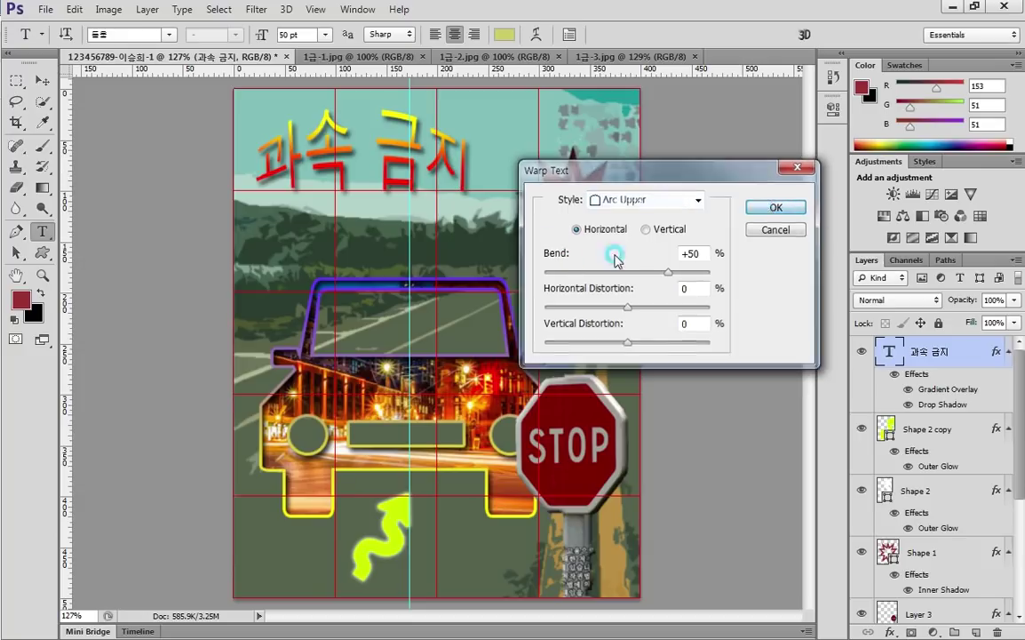
left_click(887, 350)
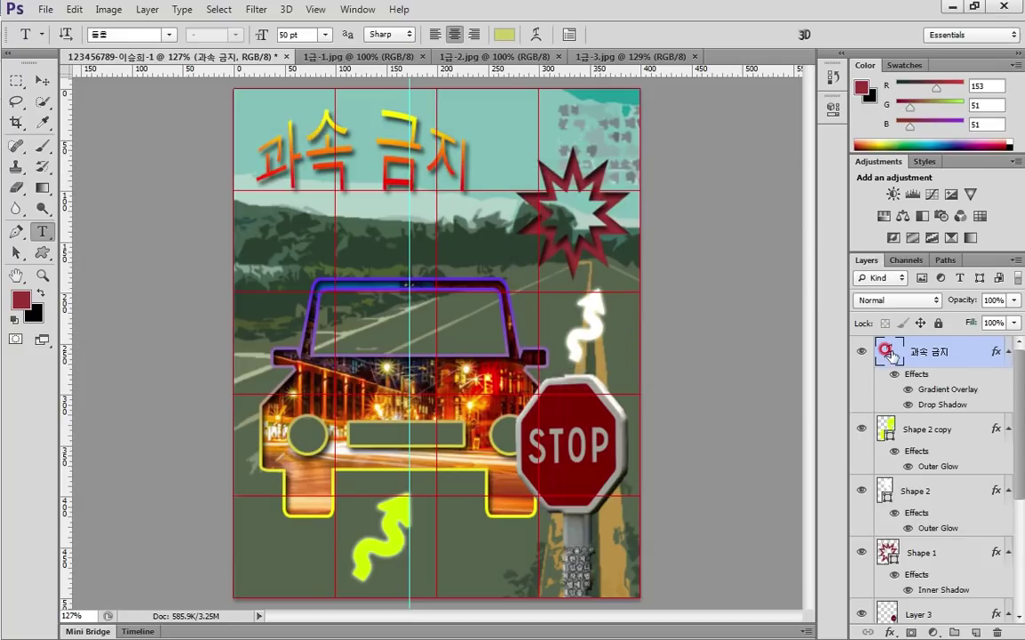
left_click(889, 352)
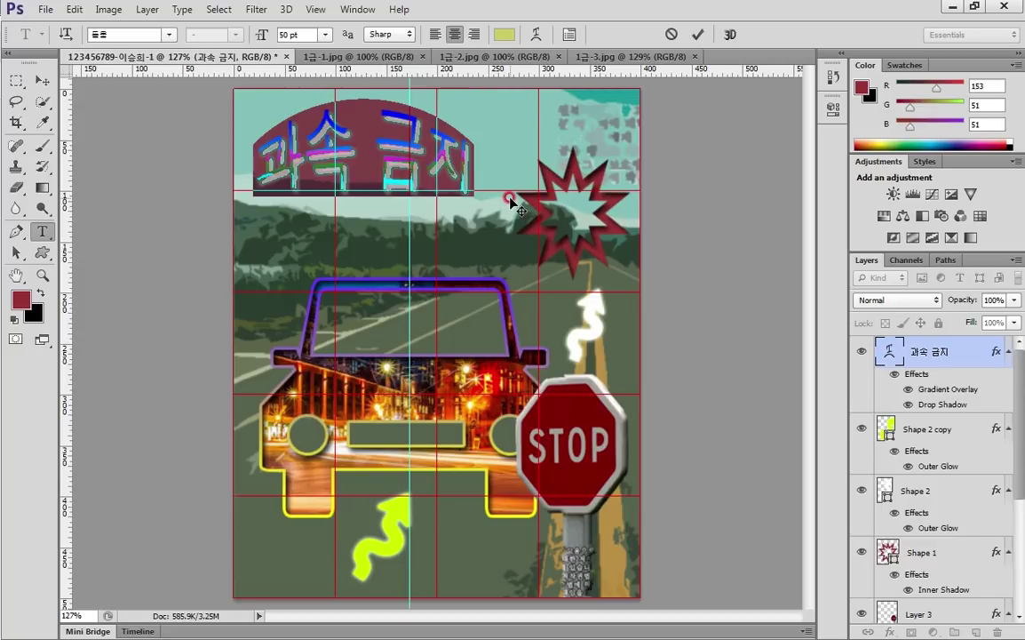
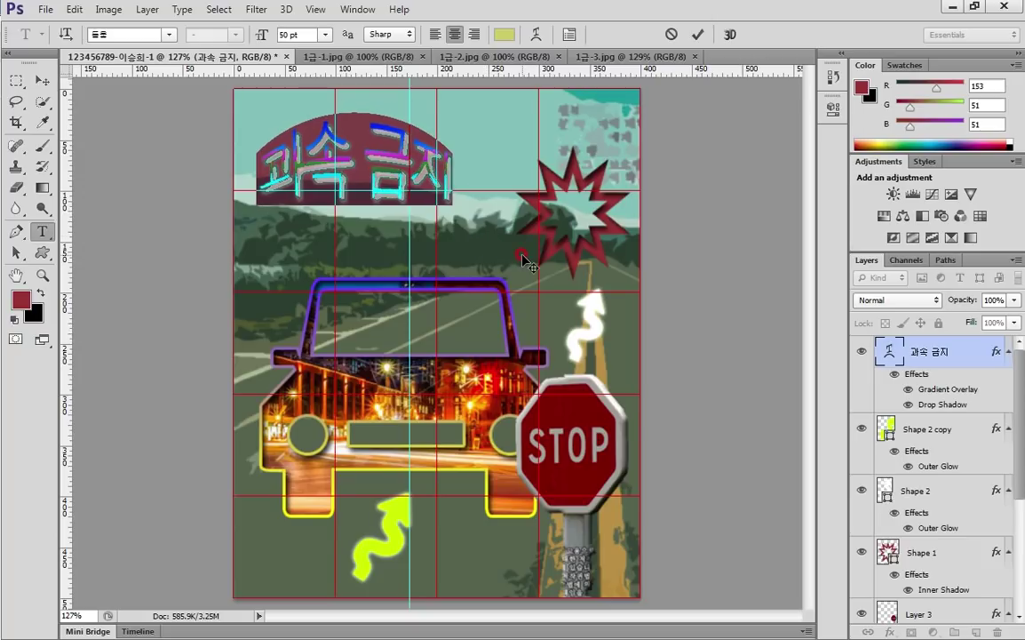
Commit the warped 과속 금지 title and reposition it near the top-left with small arrow nudges
mouse_move(483, 244)
left_mouse_down()
mouse_move(471, 233)
mouse_move(475, 240)
left_mouse_up()
left_click(699, 34)
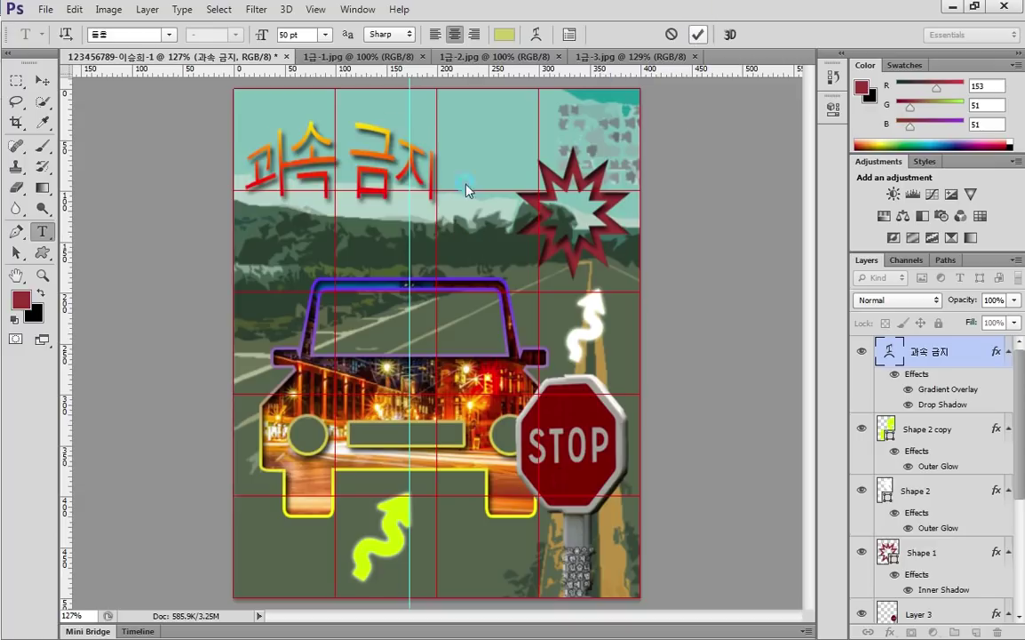
left_click(42, 80)
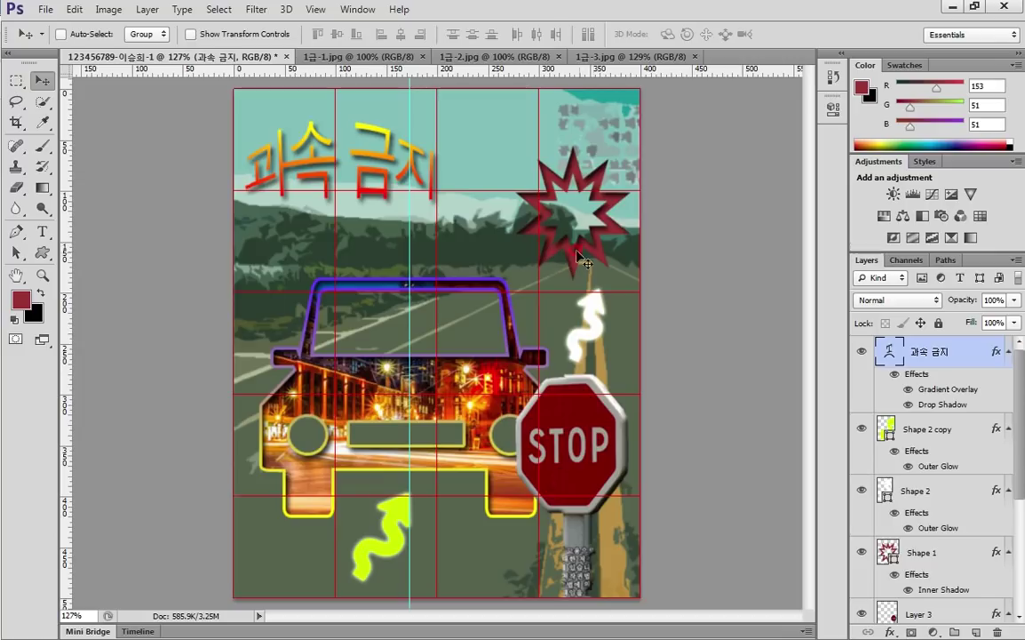
left_click_drag(495, 236, 511, 236)
key("Right")
key("Right")
key("Right")
key("Right")
key("Right")
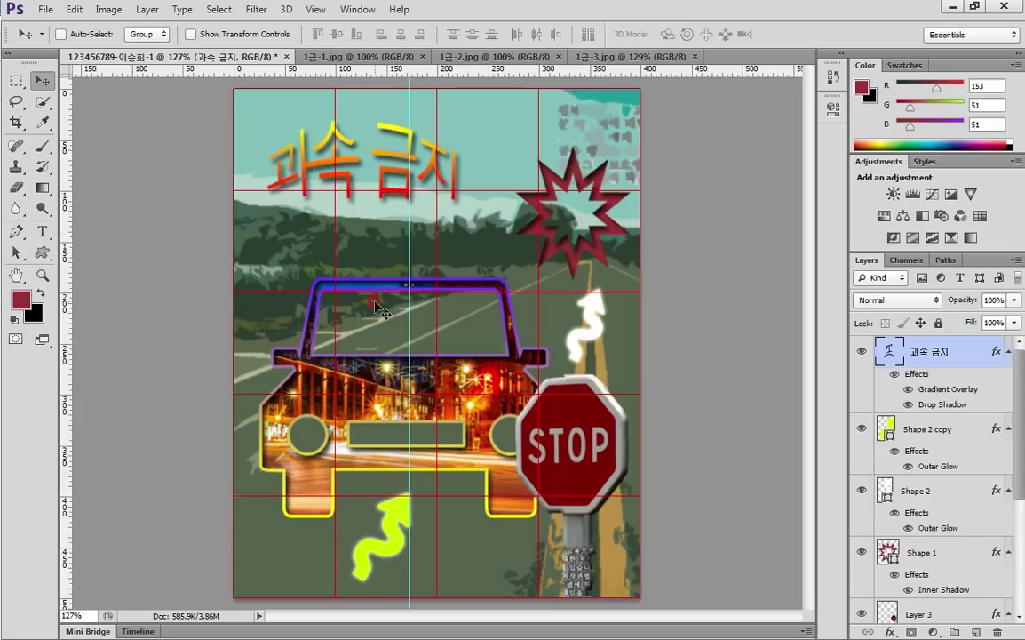
key("Right")
key("Right")
key("Right")
key("Right")
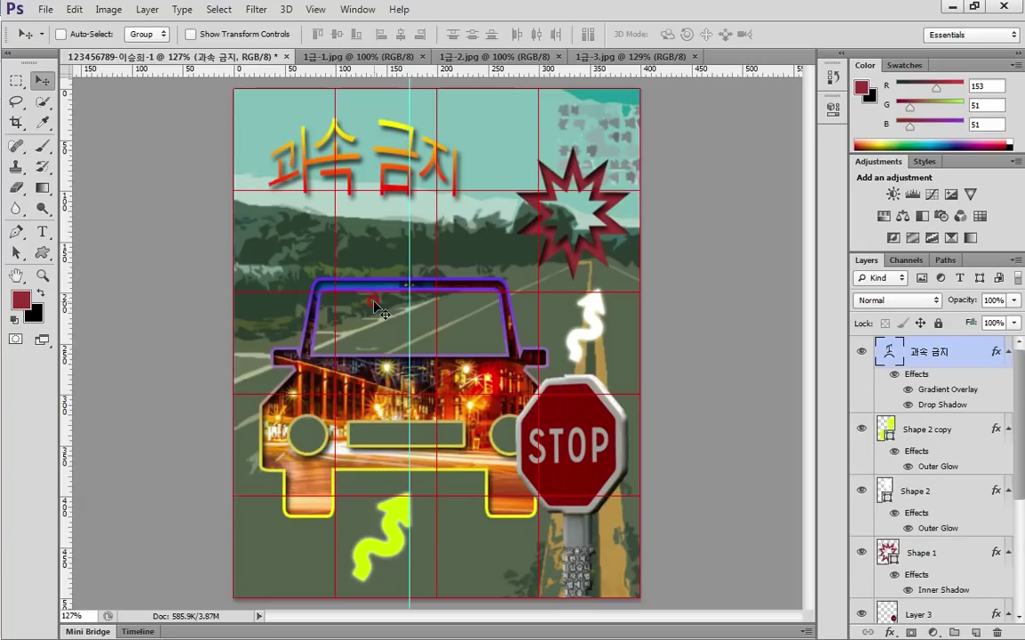
key("Left")
key("Left")
key("Left")
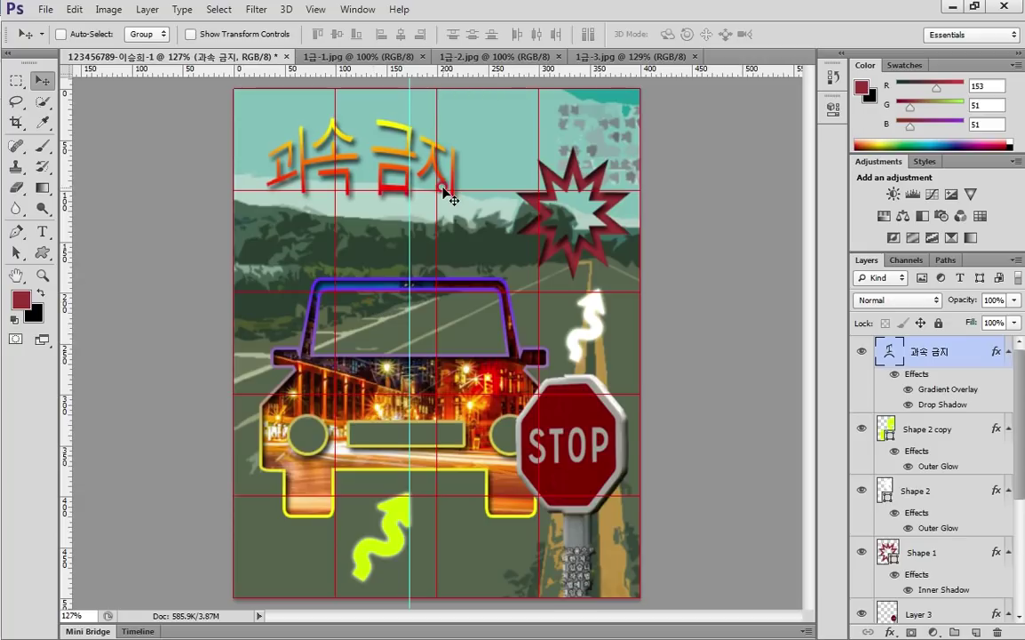
Select the title layer, hide the grid, and remove the vertical guide from the canvas
left_click(985, 365)
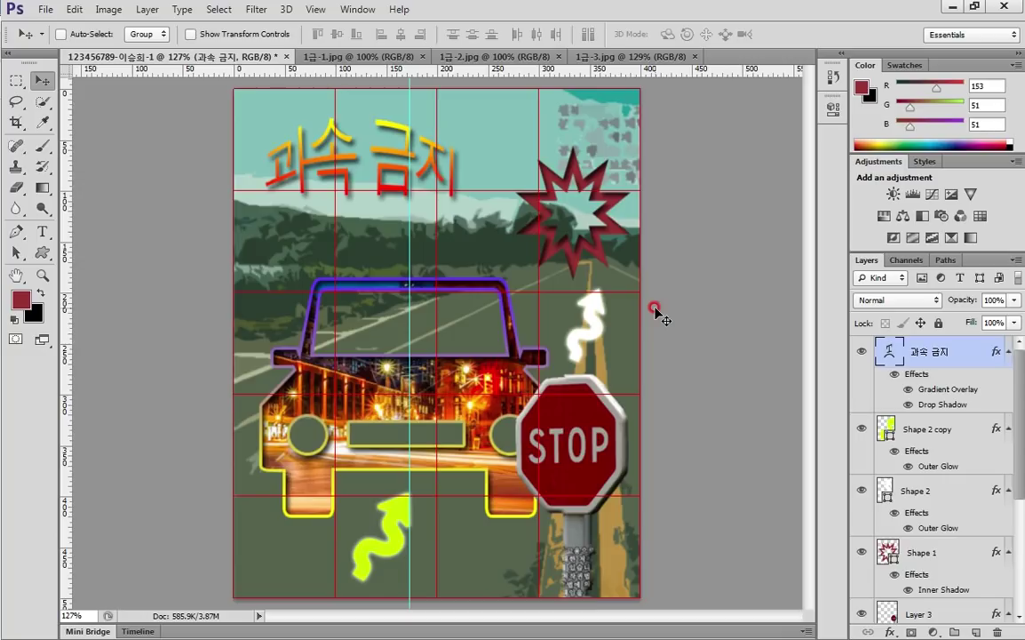
key("ctrl+apostrophe")
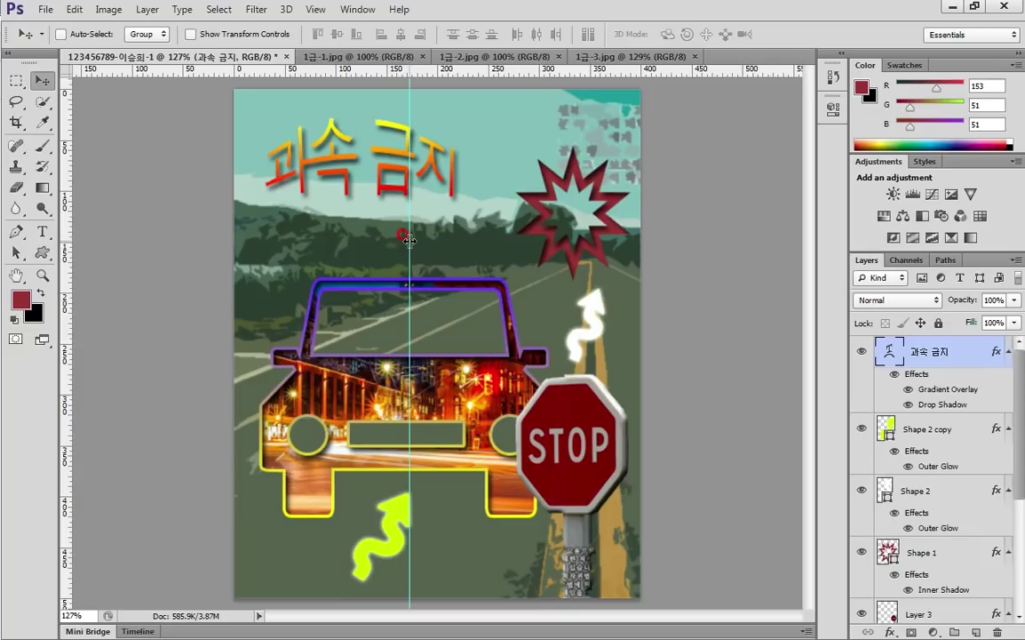
left_click_drag(409, 240, 22, 246)
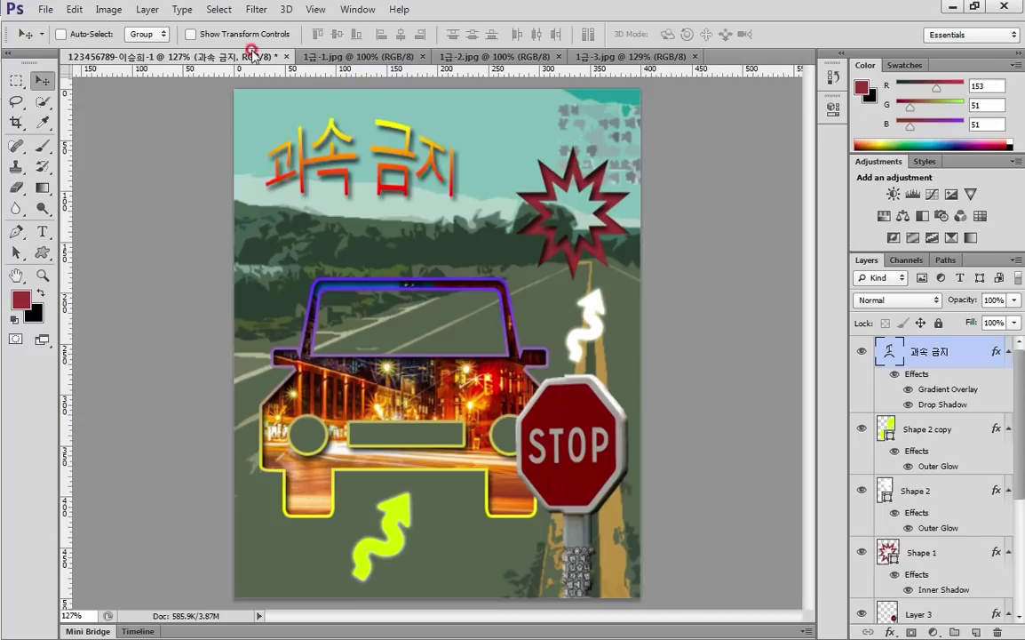
Save a layered PSD with a -원본 suffix in a new 작업 folder, keeping Maximize Compatibility
left_click(45, 11)
left_click(83, 202)
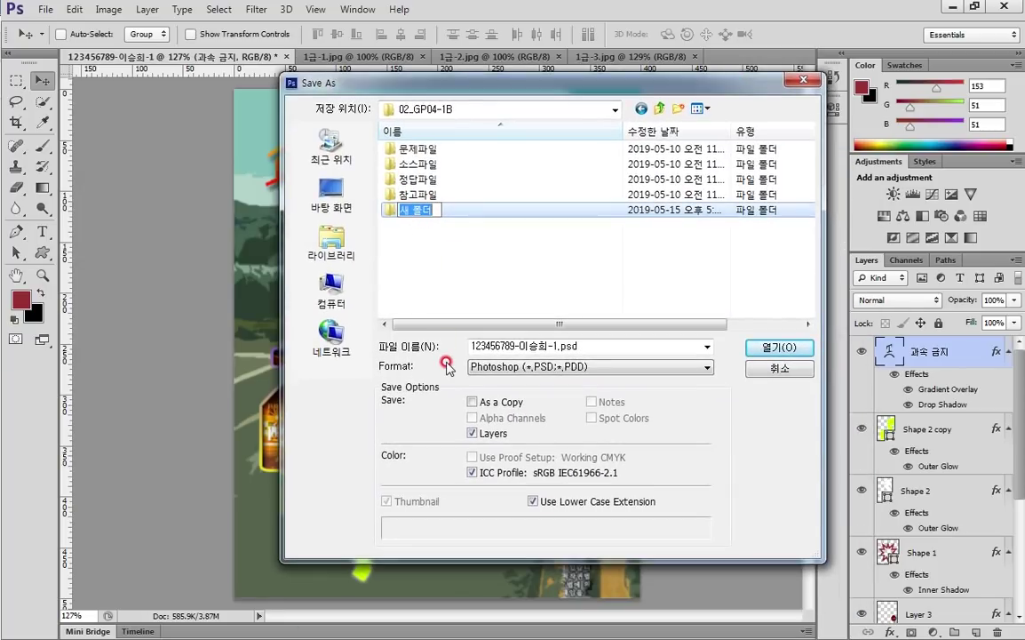
type("w")
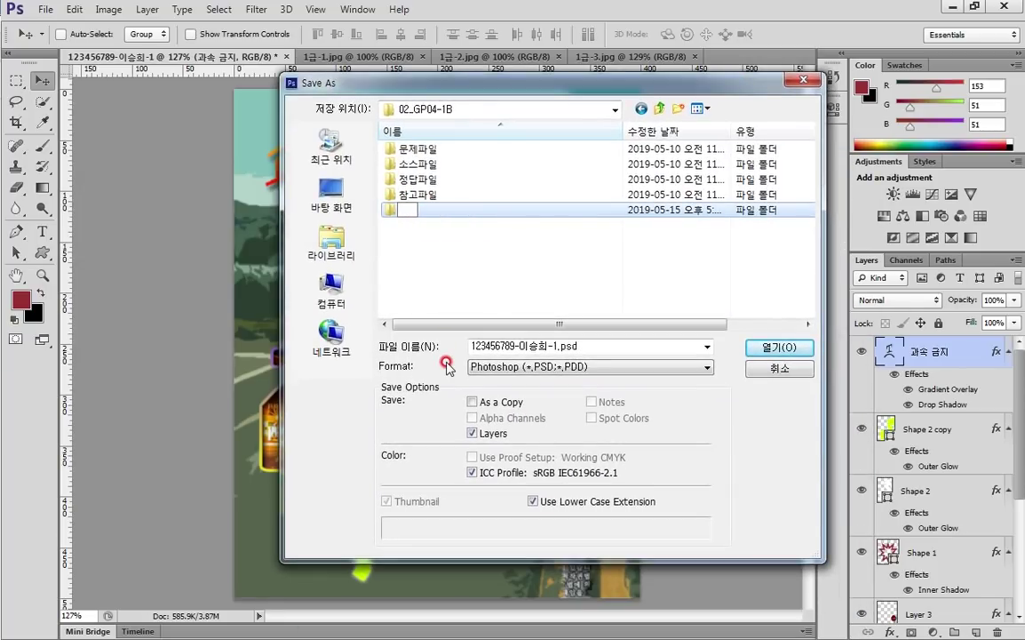
type("업")
key("Return")
key("Return")
double_click(565, 350)
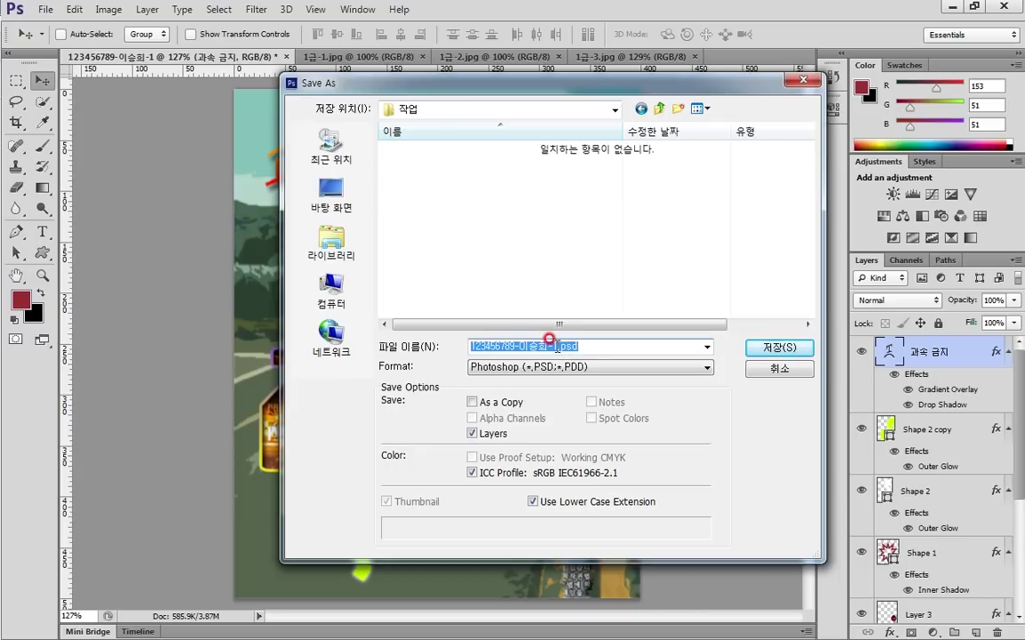
left_click(552, 346)
type("-원본")
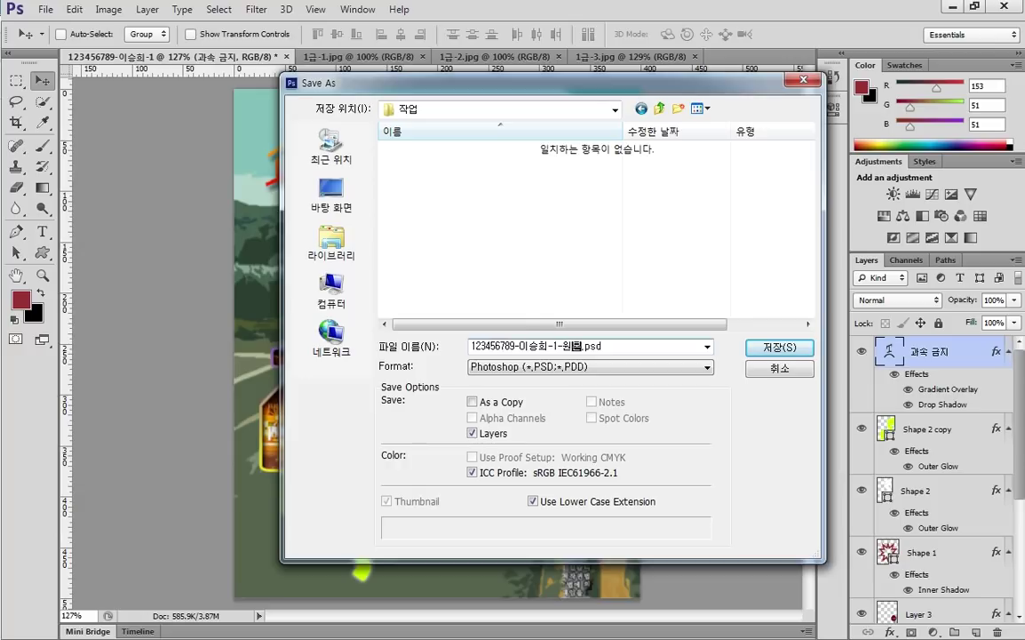
key("Return")
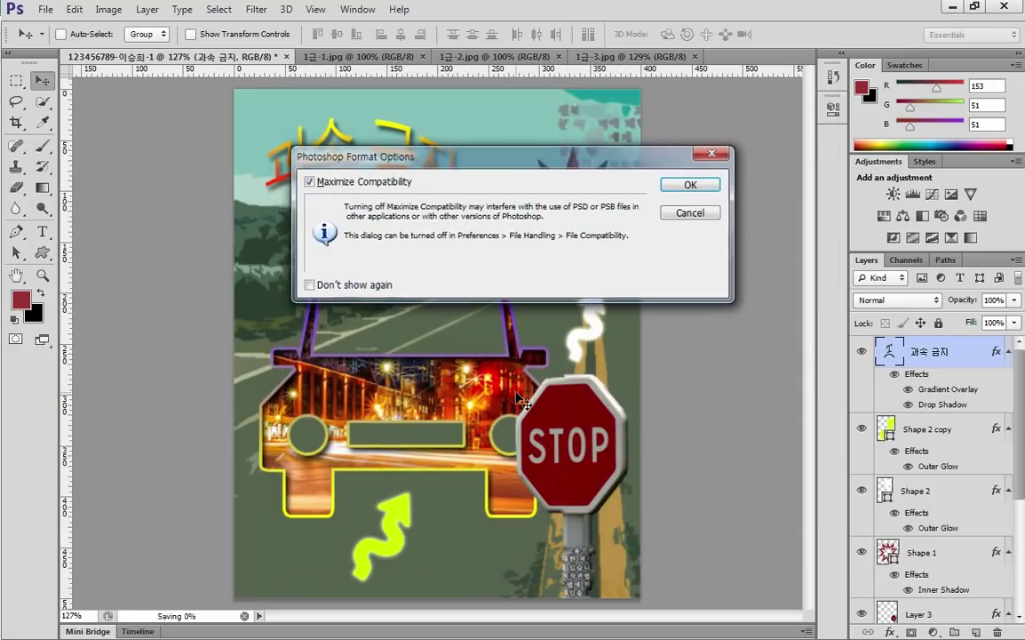
key("Return")
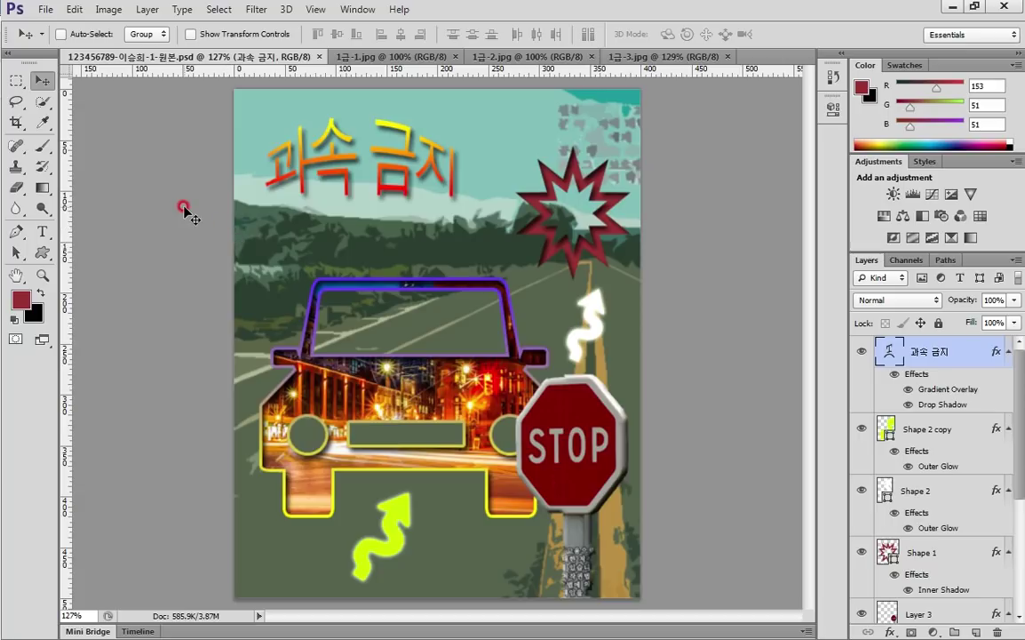
Save a JPEG copy with the file name ending in -1 at Quality 12 (Maximum)
left_click(44, 10)
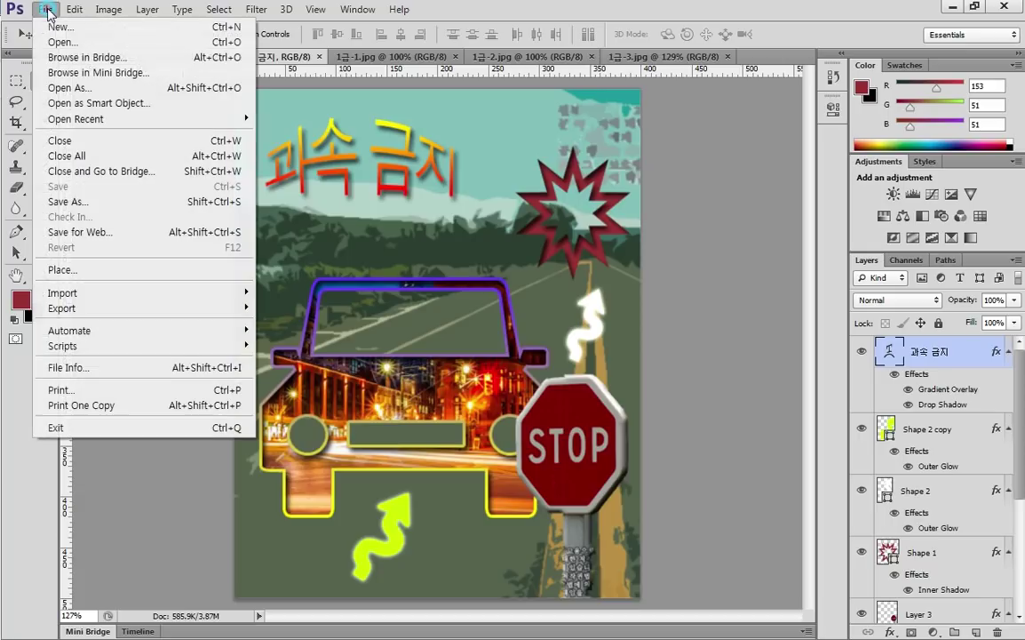
left_click(120, 202)
left_click(513, 365)
left_click(502, 466)
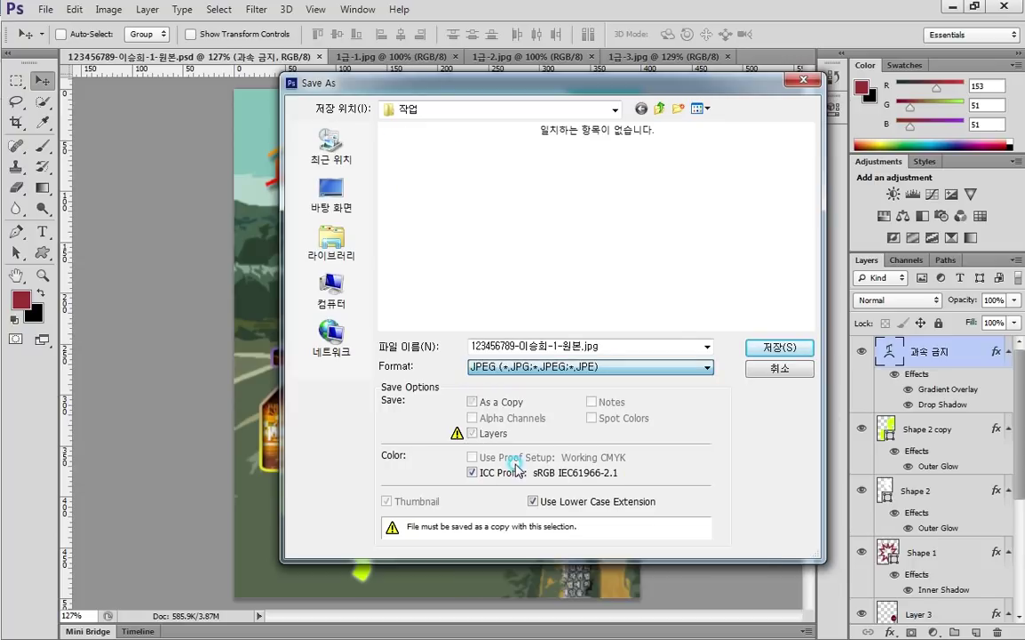
double_click(552, 346)
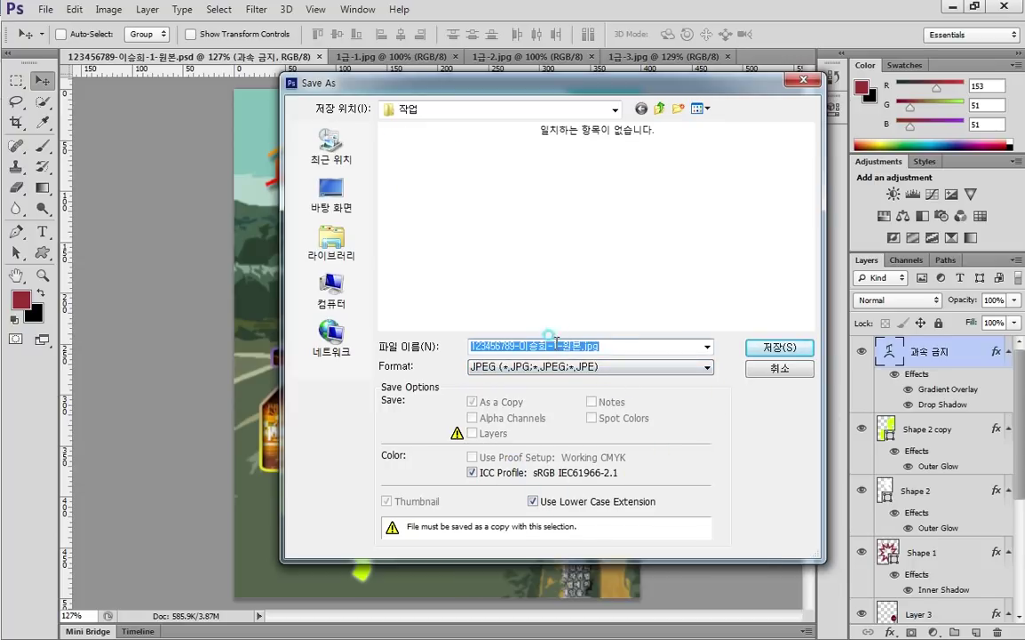
left_click_drag(551, 346, 598, 347)
type("1")
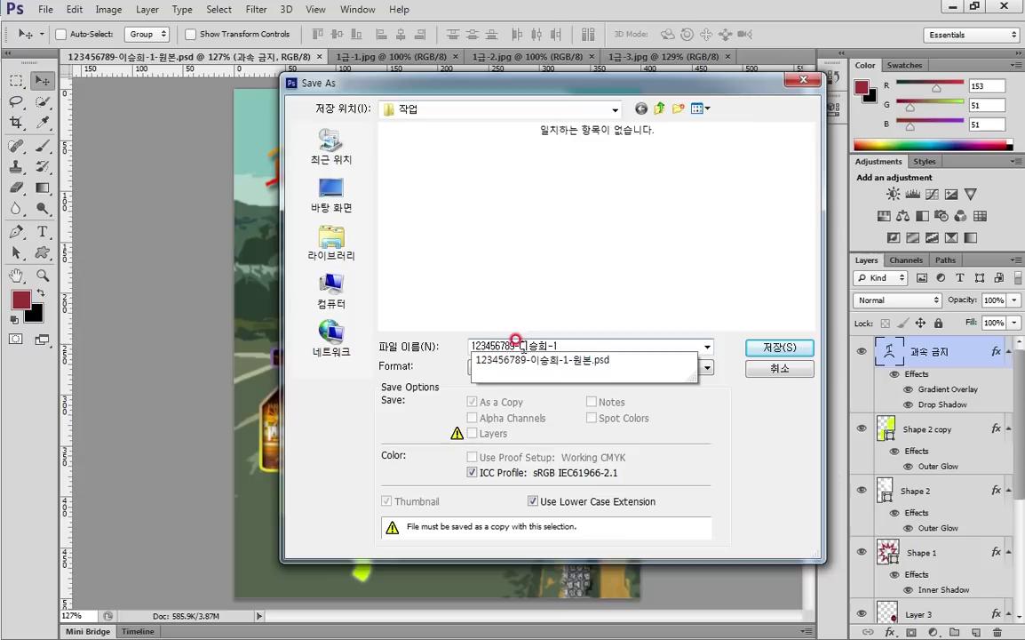
left_click(586, 362)
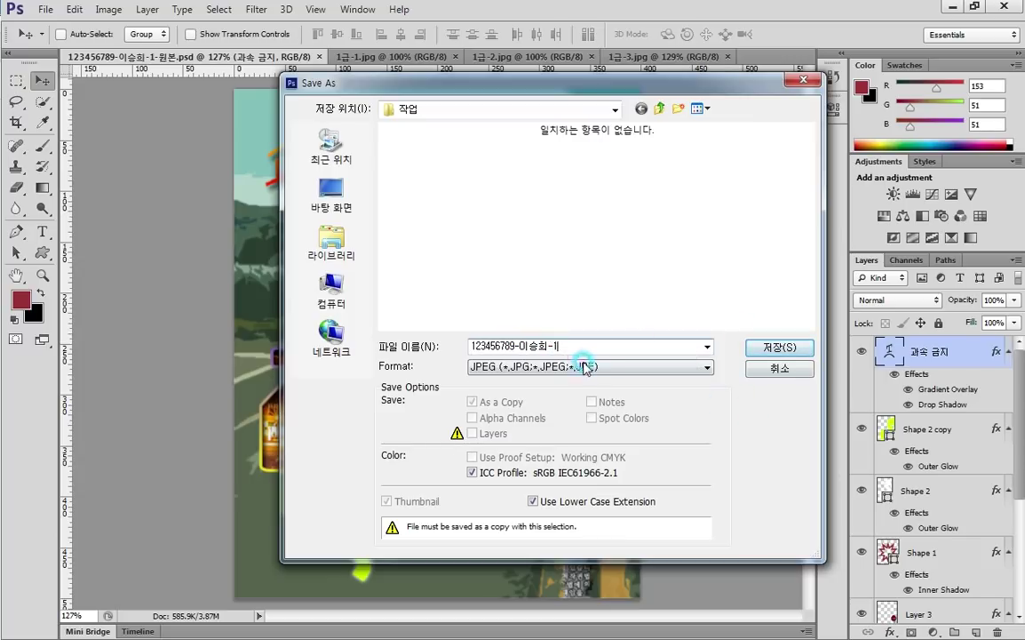
left_click(766, 347)
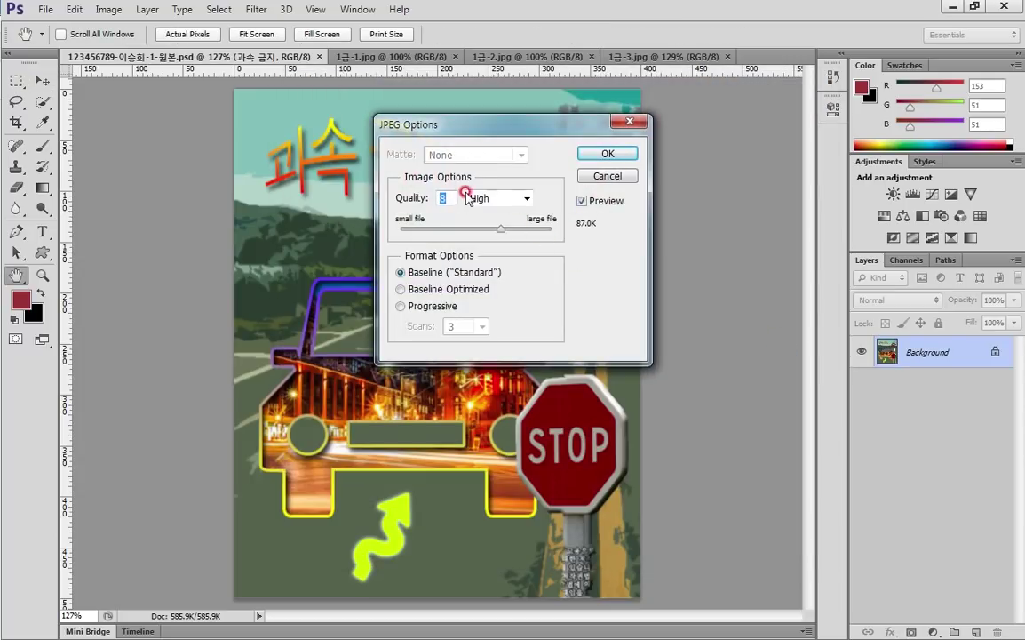
left_click_drag(499, 229, 552, 229)
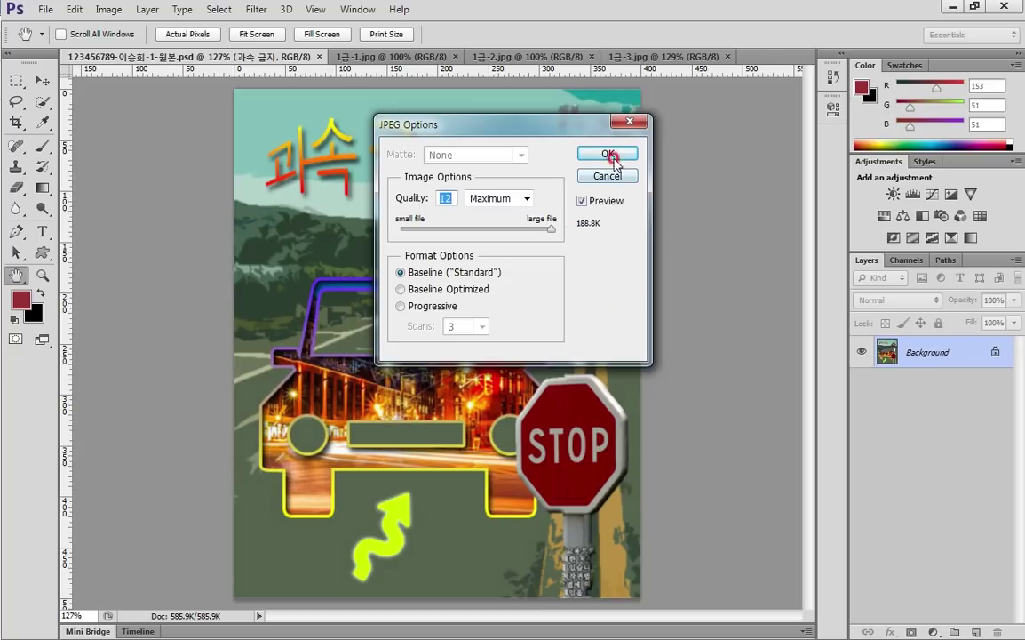
left_click(608, 154)
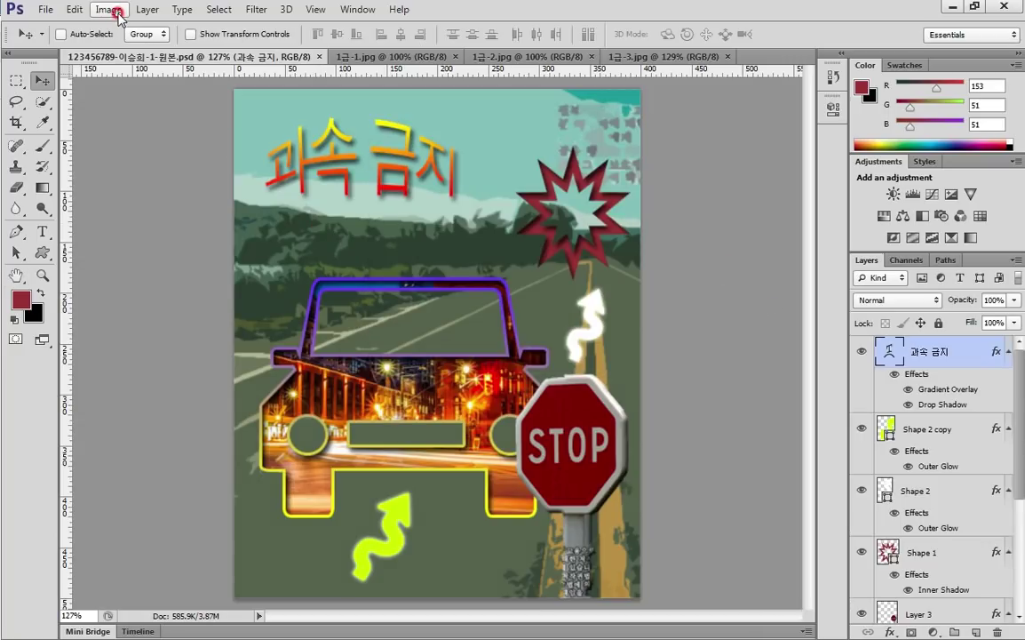
Resize the image to 40×50 pixels
left_click(108, 10)
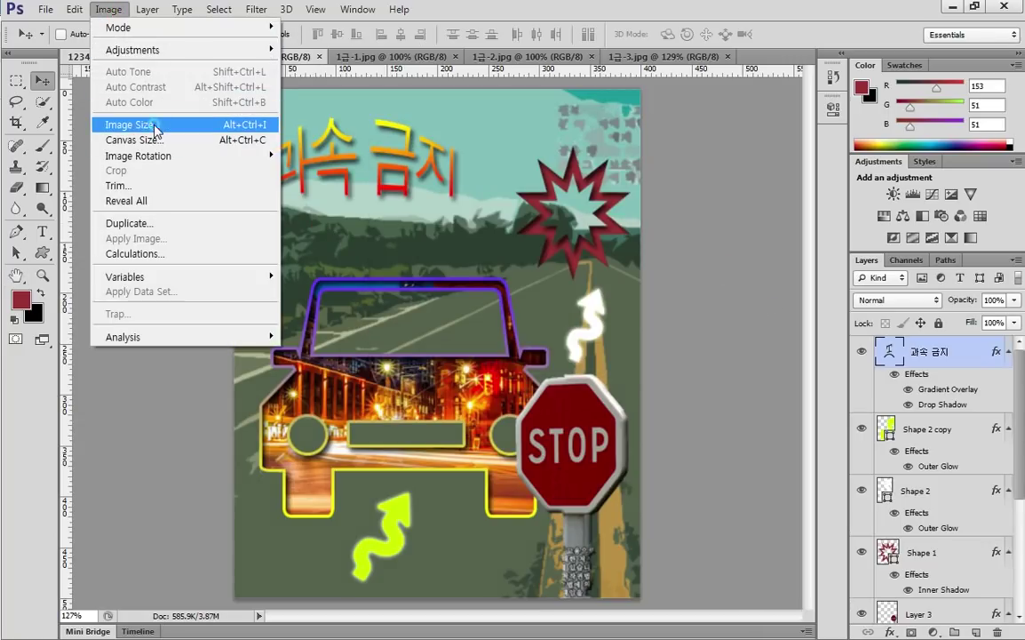
left_click(143, 125)
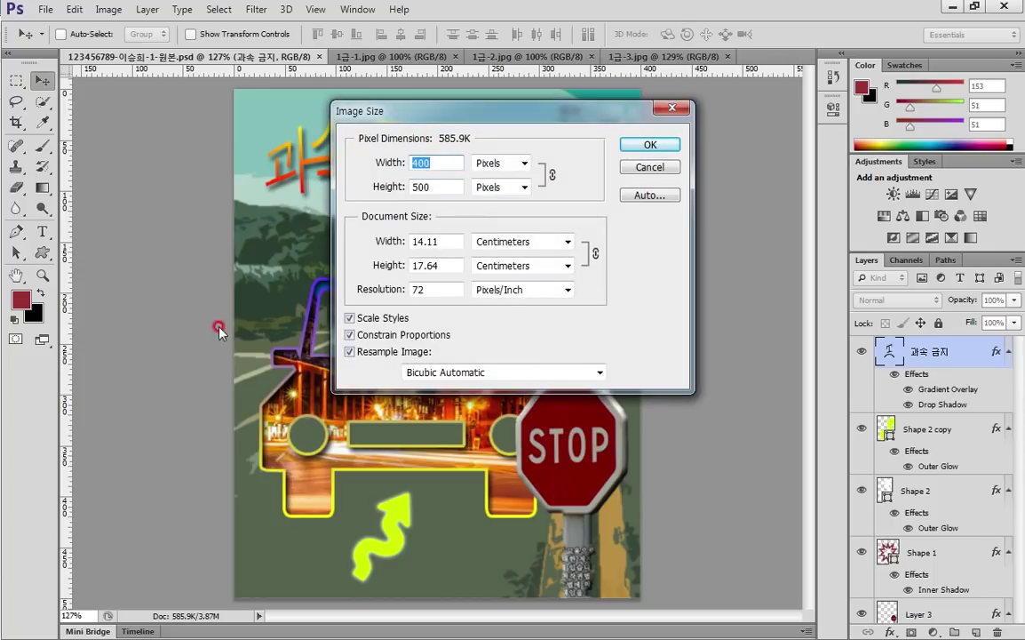
type("40")
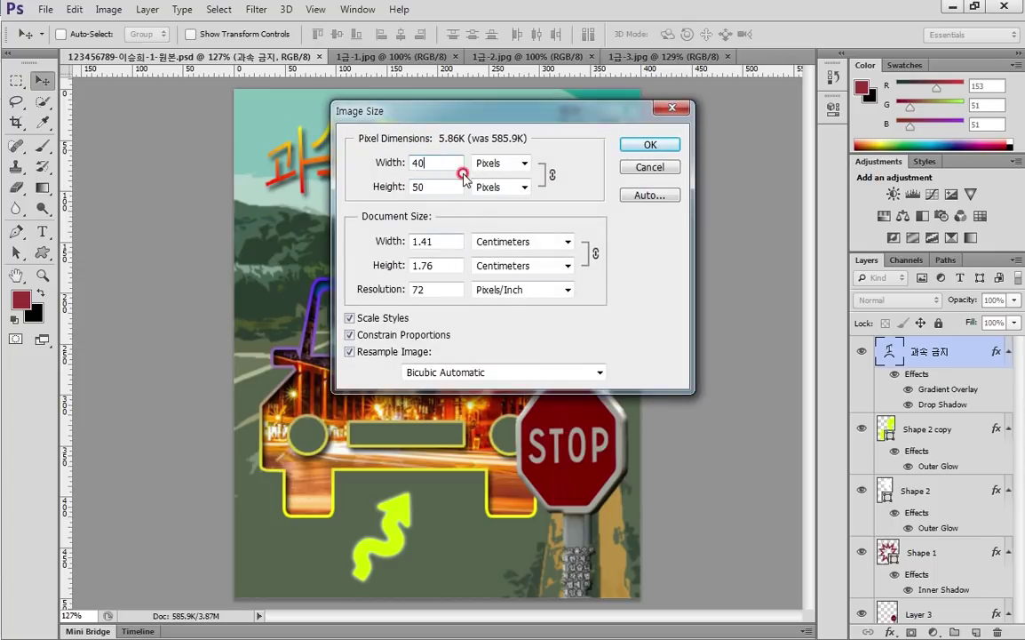
left_click(646, 145)
Save the resized poster as a PSD with -원본 removed, so the name ends in -1
left_click(45, 10)
left_click(64, 200)
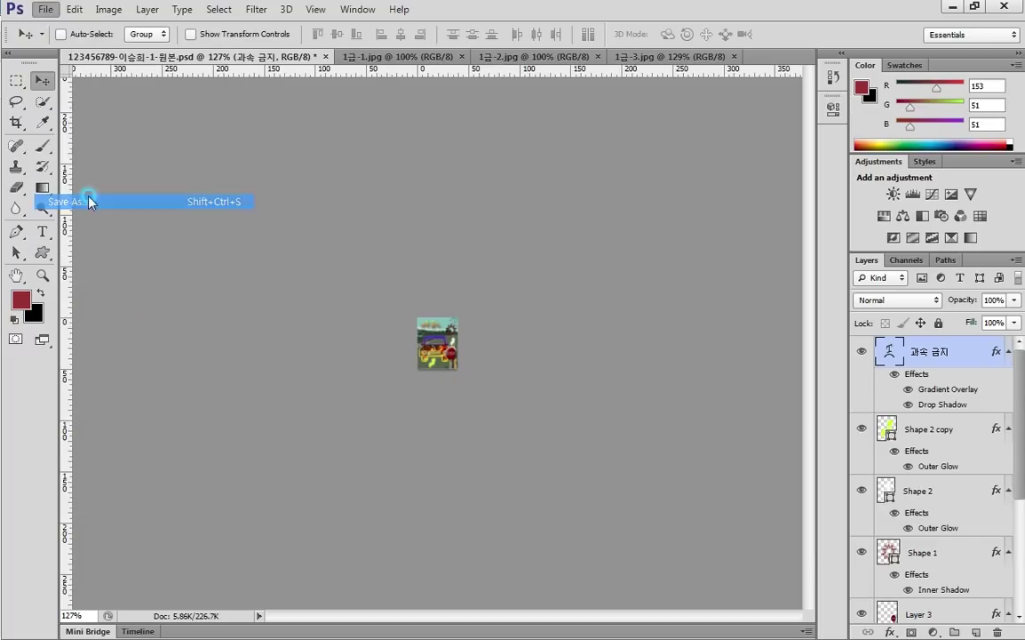
left_click_drag(558, 347, 616, 345)
key("BackSpace")
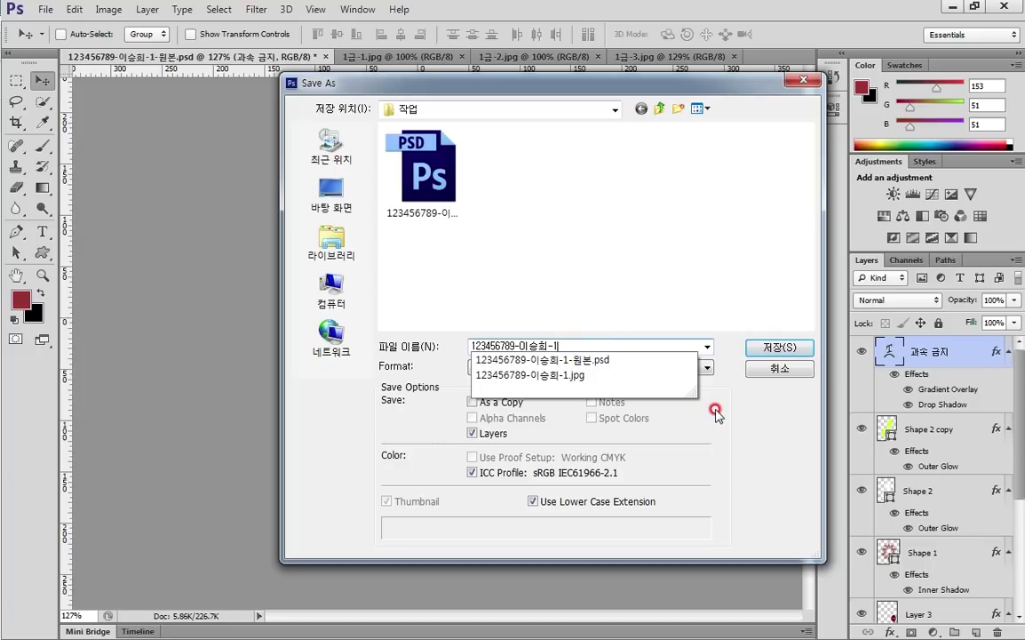
left_click(682, 283)
left_click(779, 347)
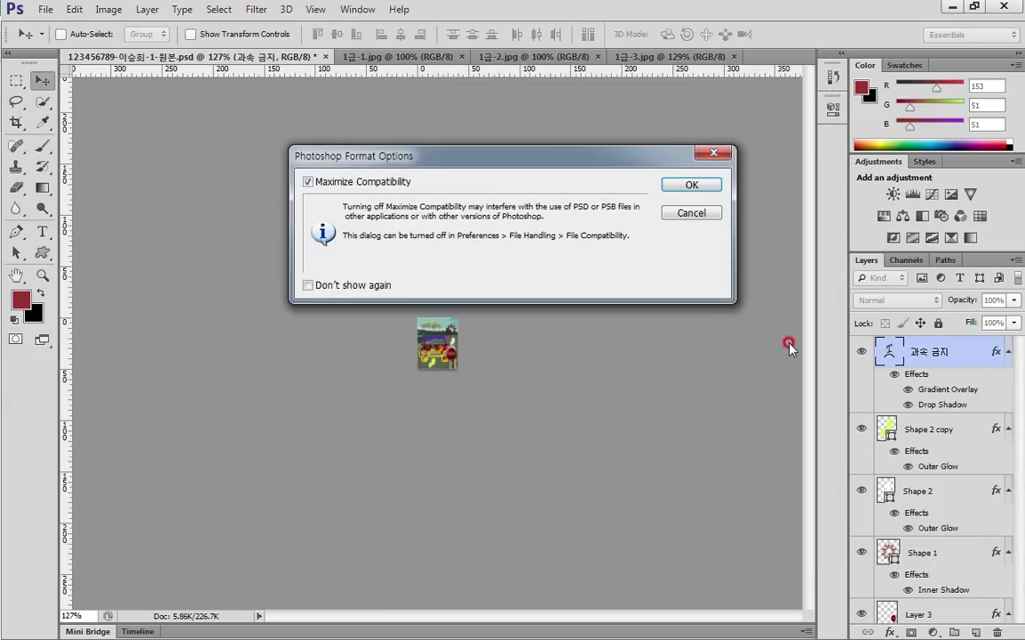
left_click(708, 185)
left_click(173, 552)
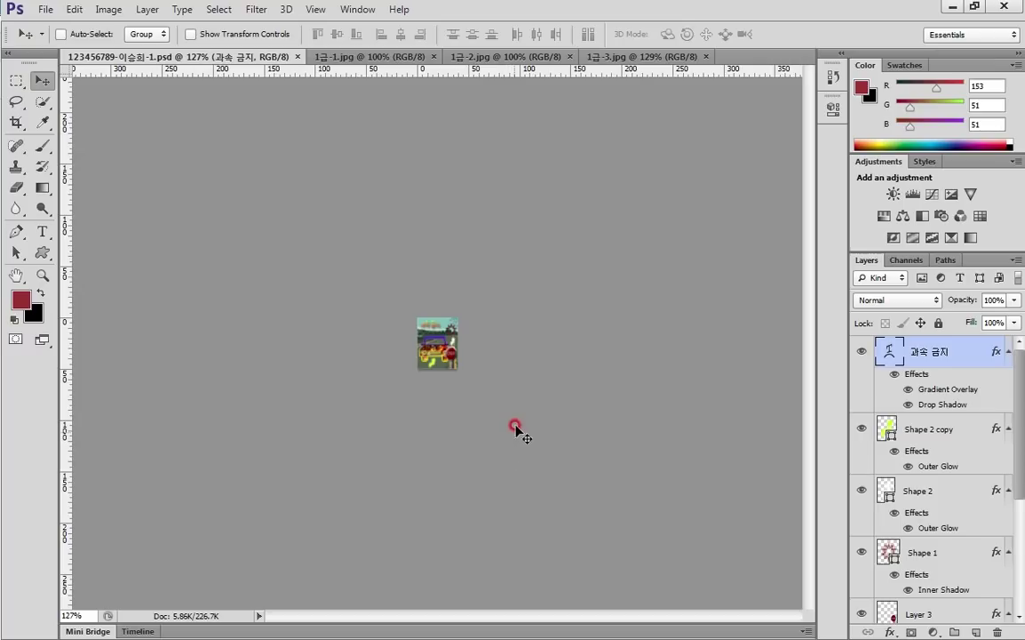
Review the GTQ task sheet's save rules in Acrobat Reader and maximize its window
key("alt+Tab")
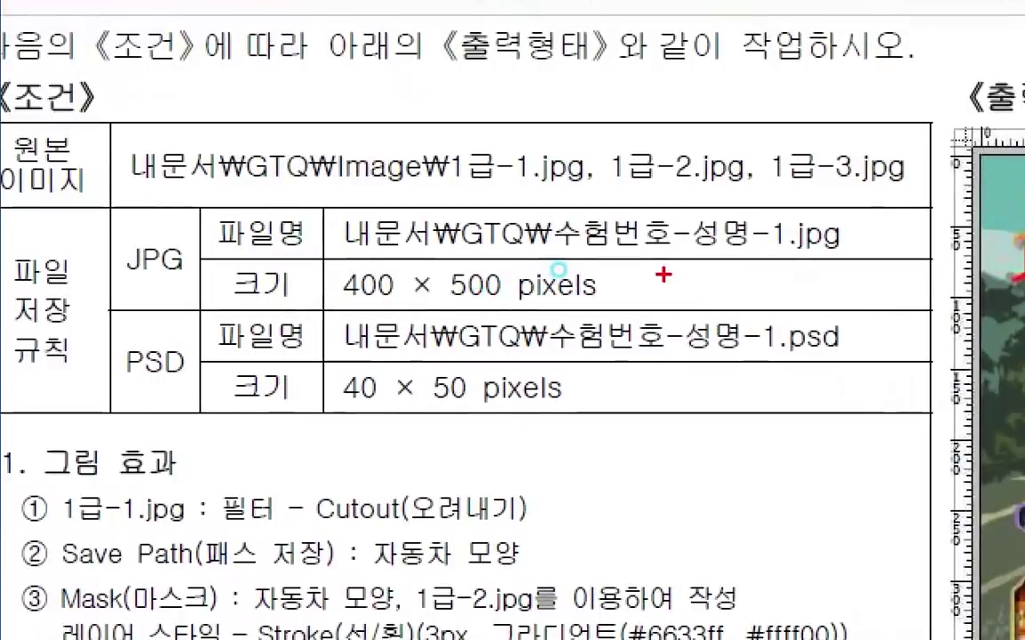
mouse_move(621, 254)
left_mouse_down()
mouse_move(639, 255)
mouse_move(622, 233)
left_mouse_up()
left_click_drag(342, 303, 625, 299)
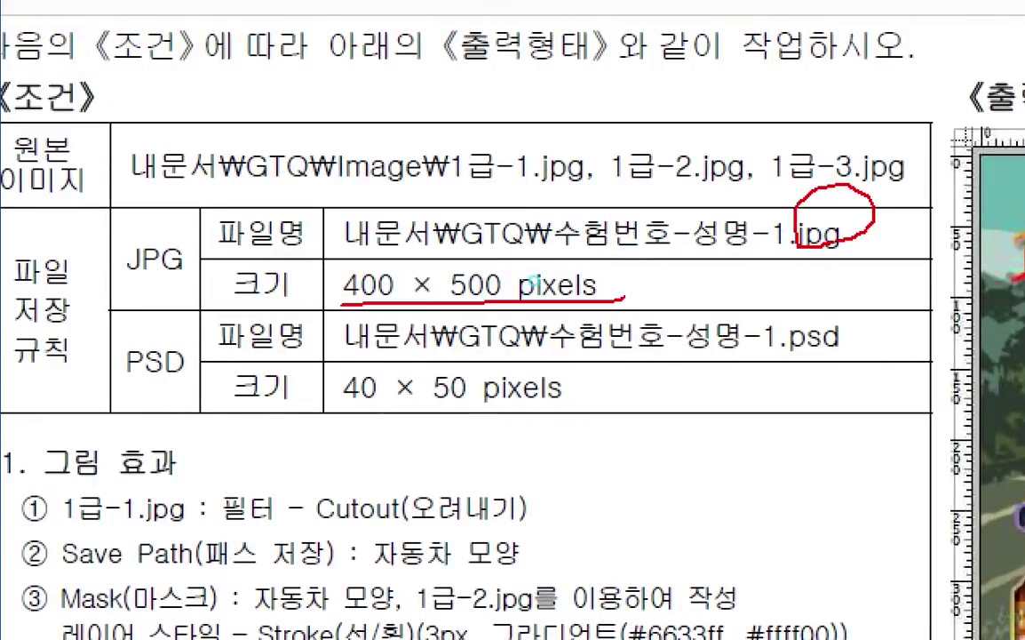
mouse_move(908, 313)
left_mouse_down()
mouse_move(786, 328)
mouse_move(866, 286)
left_mouse_up()
left_click_drag(342, 409, 575, 410)
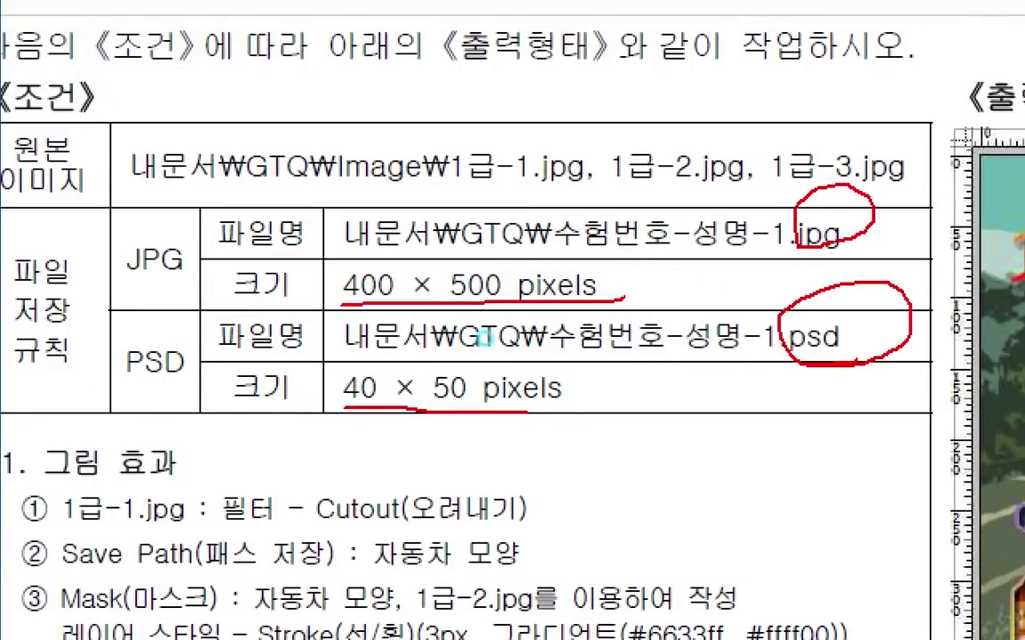
left_click_drag(114, 243, 110, 367)
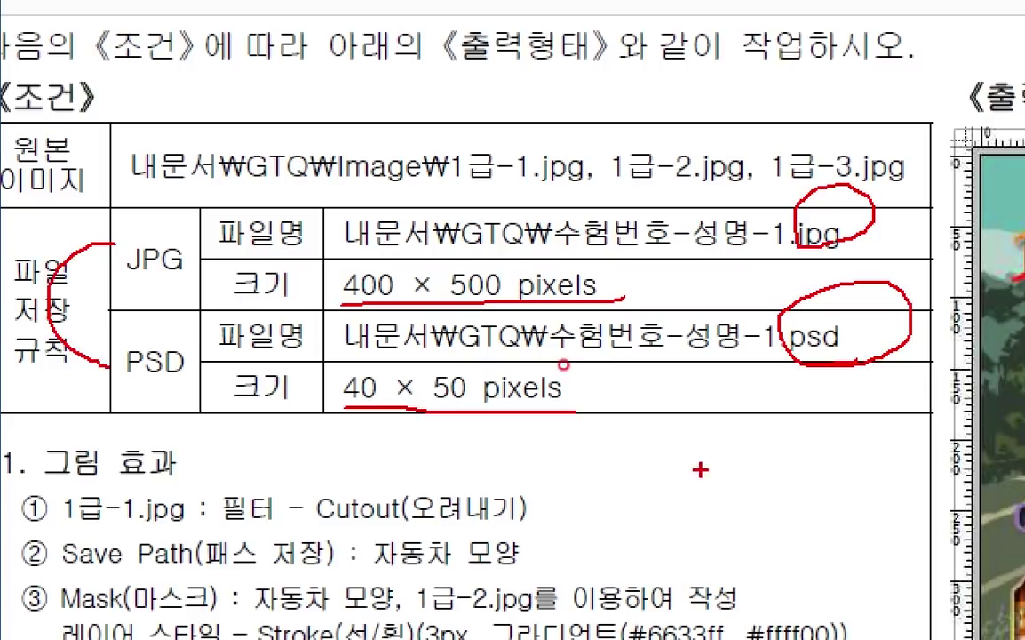
key("Escape")
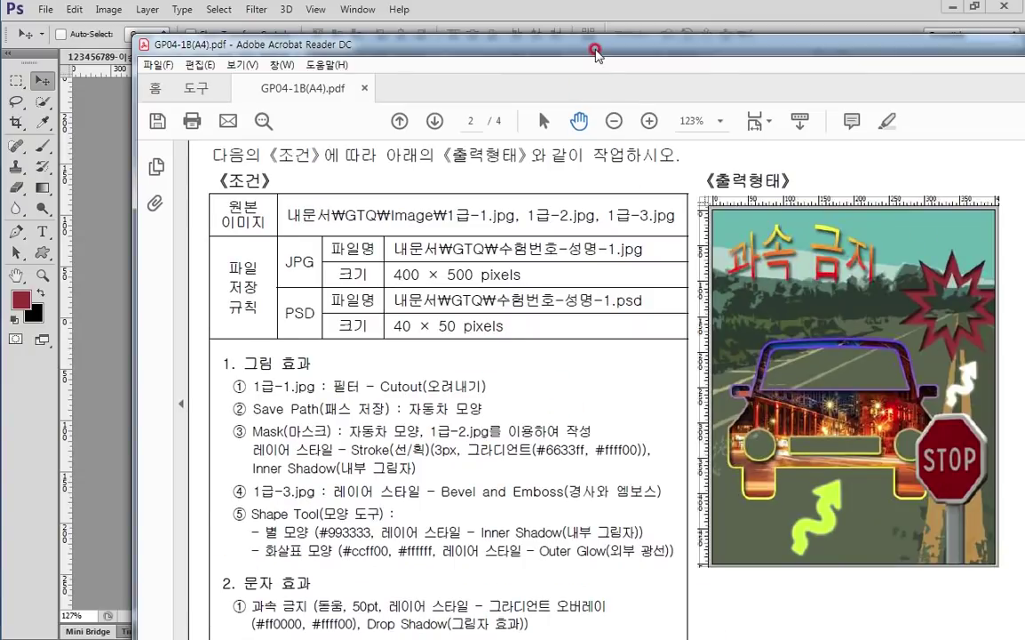
double_click(595, 47)
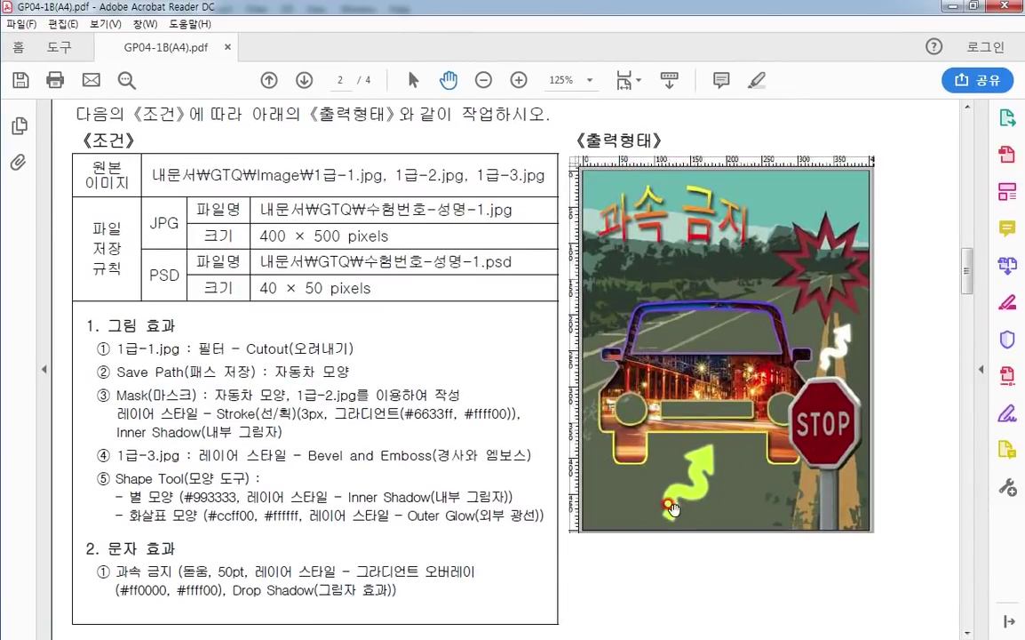